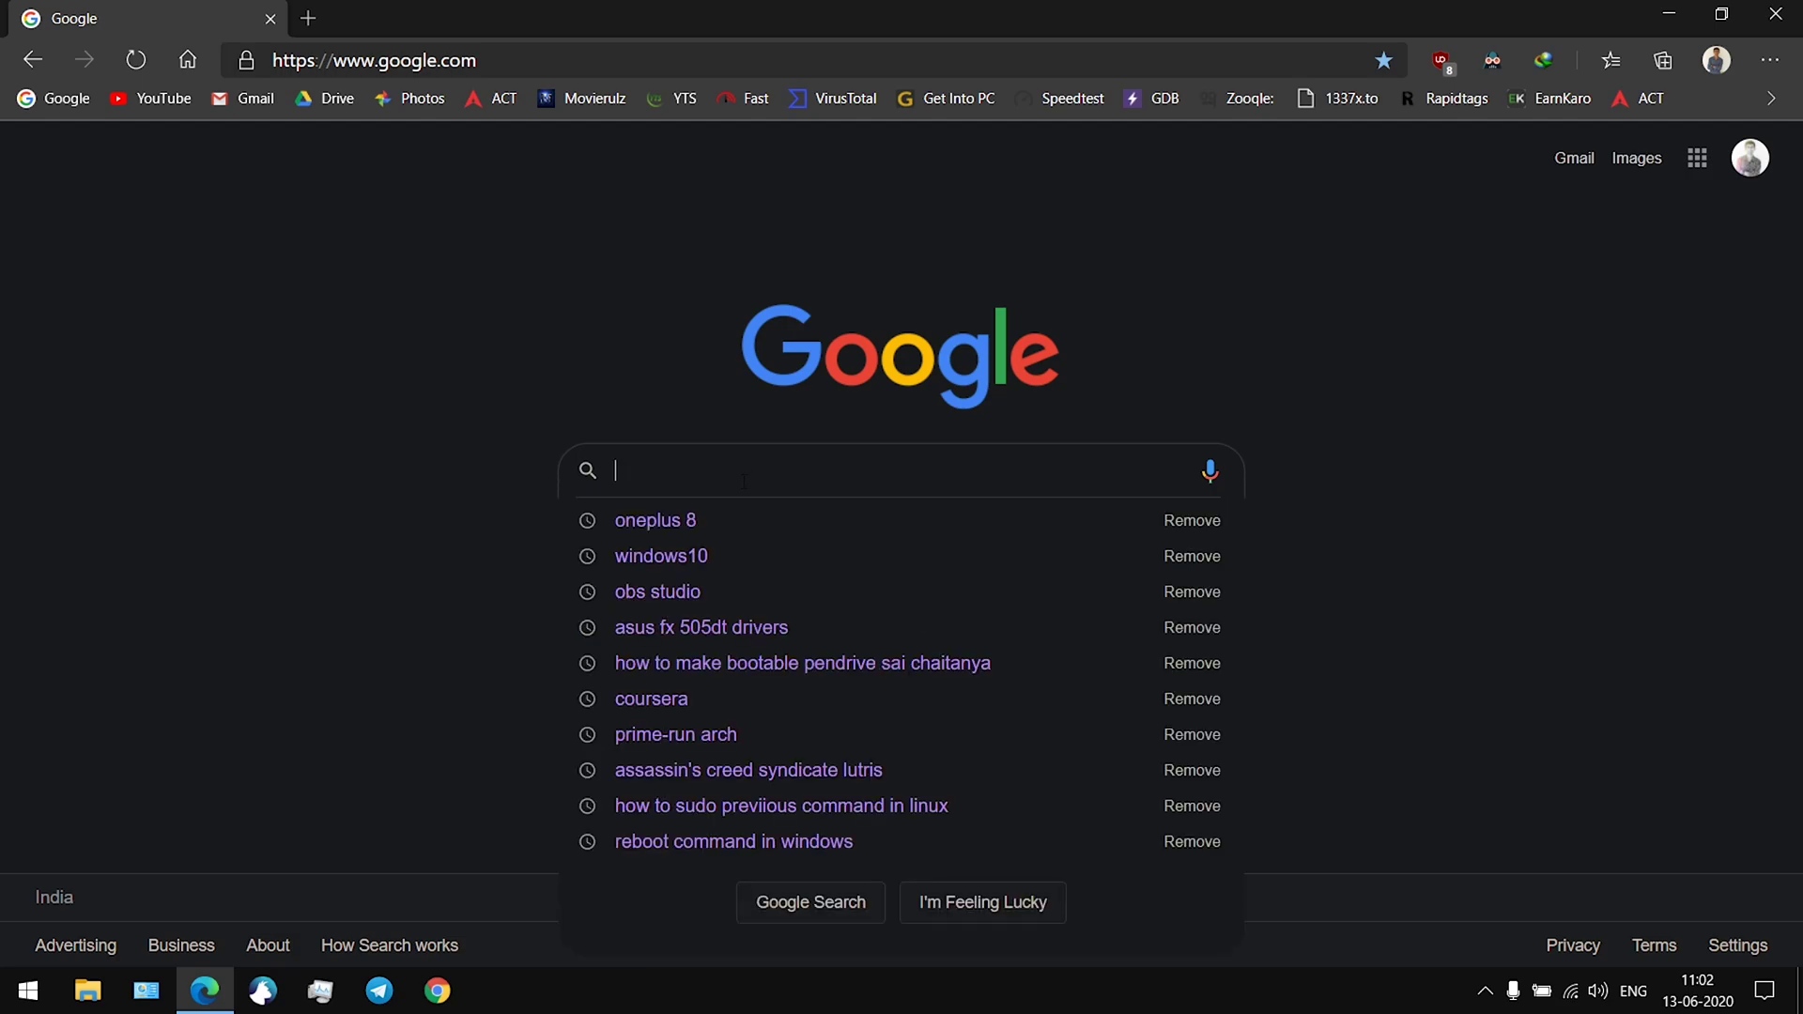
Search Google for windows 10 and open Microsoft's Download Windows 10 page at the installation media section
text(s 10)
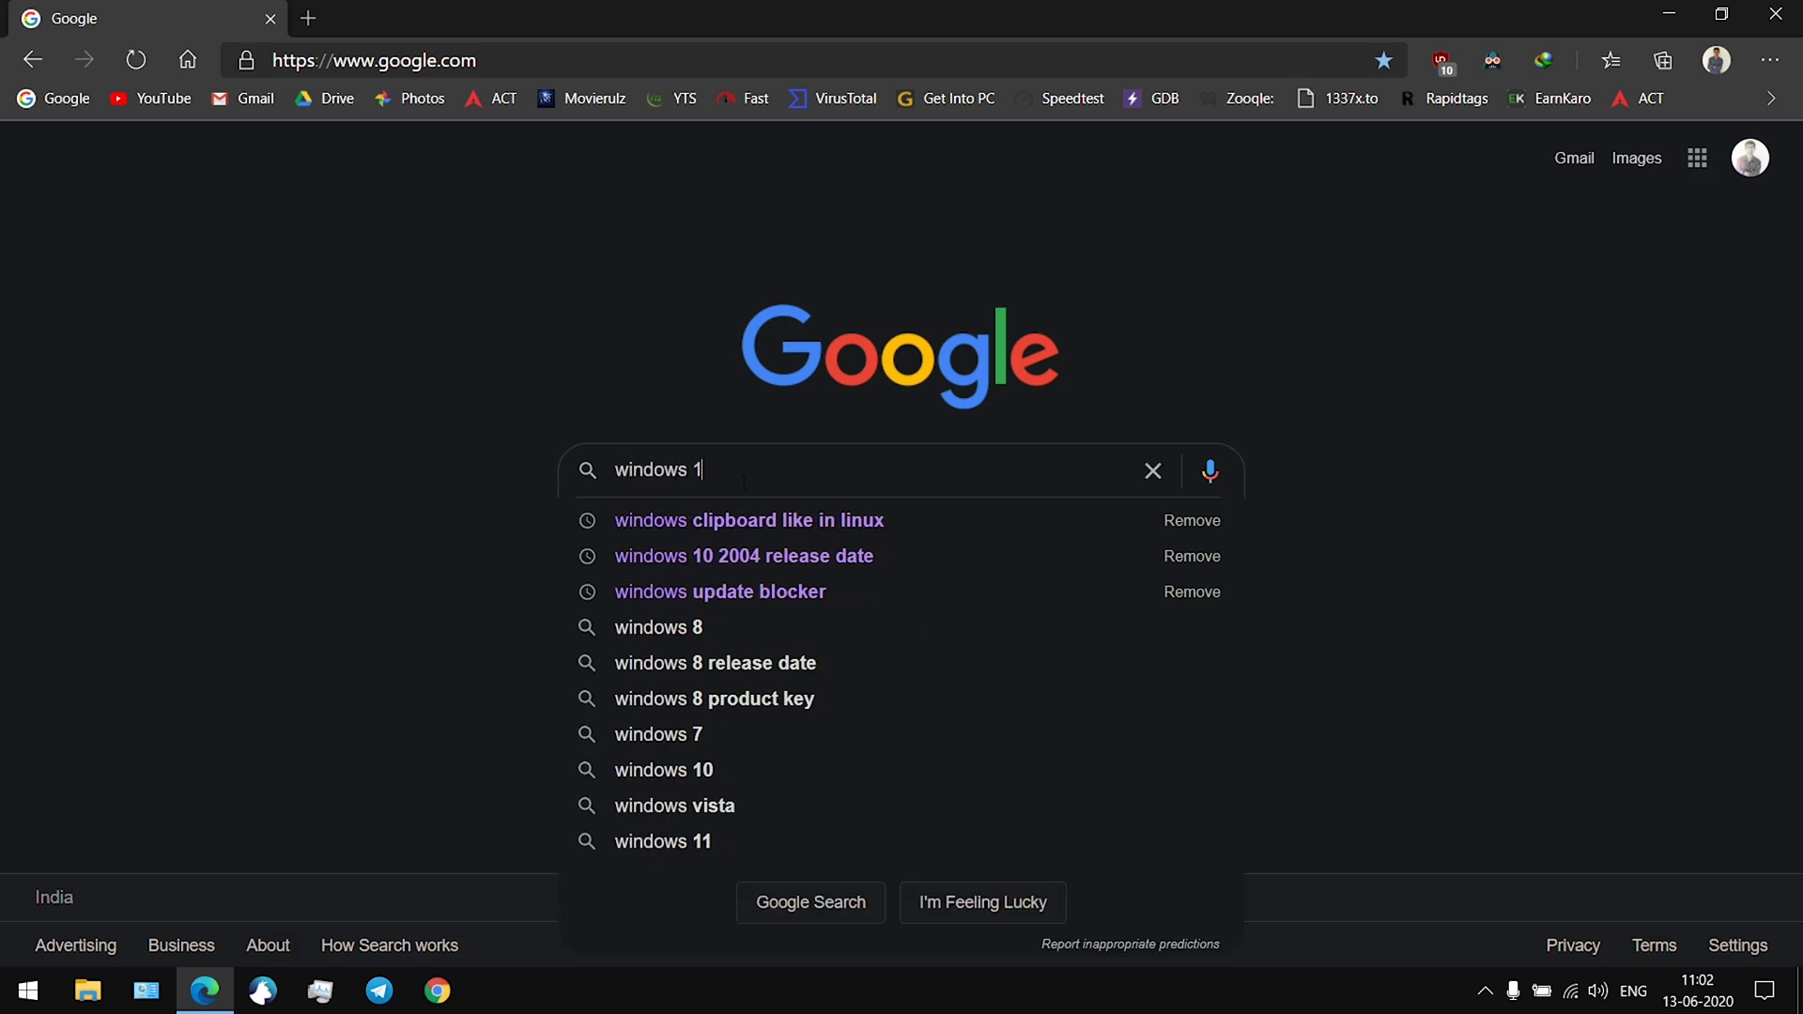
key(Return)
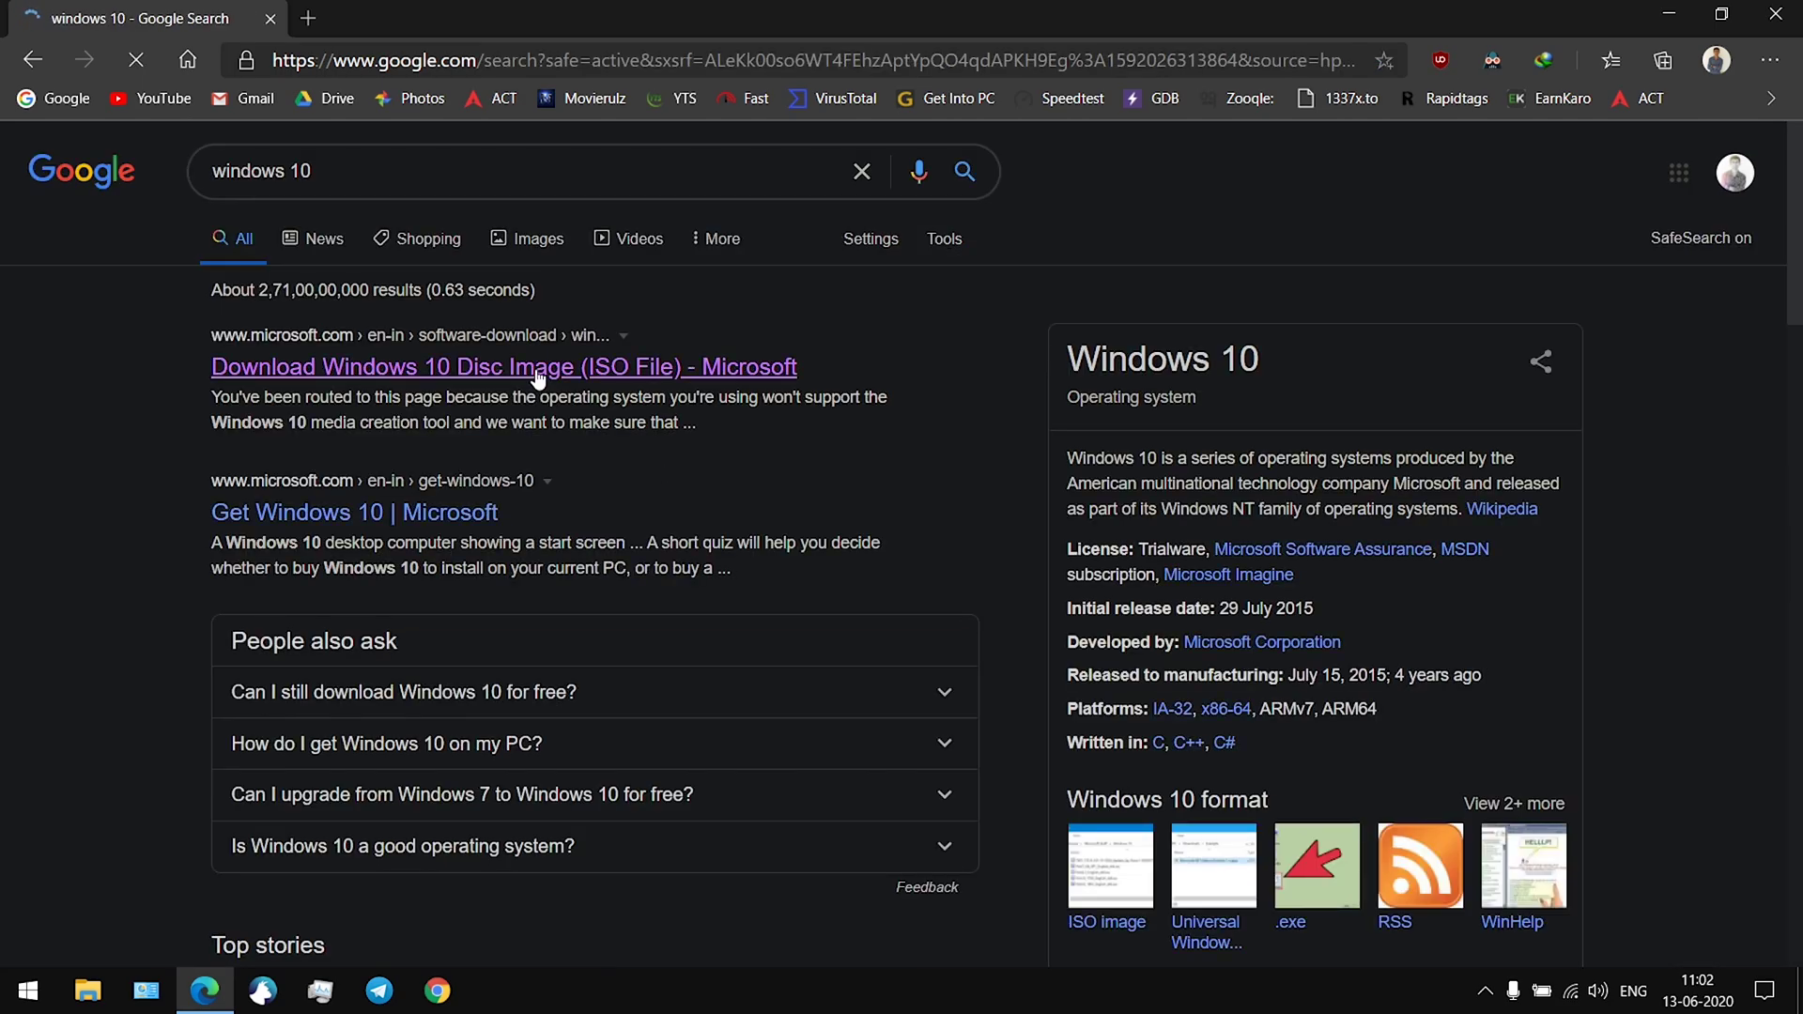
click(530, 371)
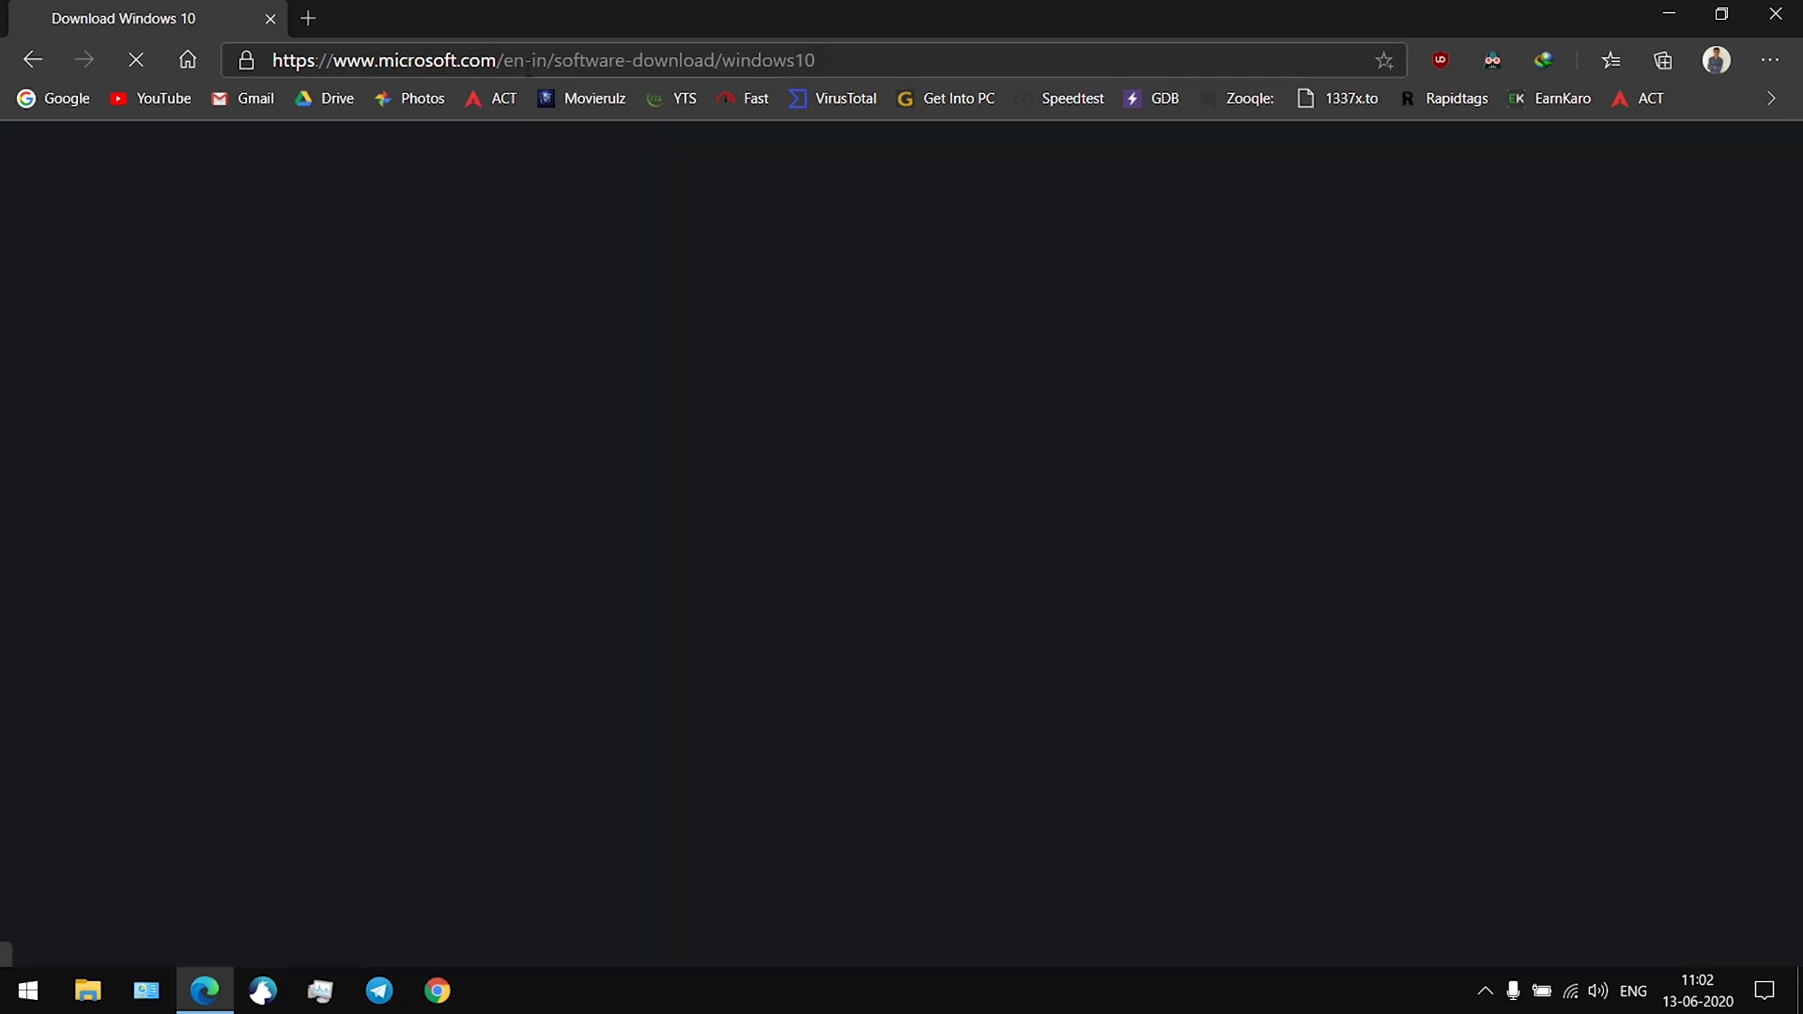
click(627, 52)
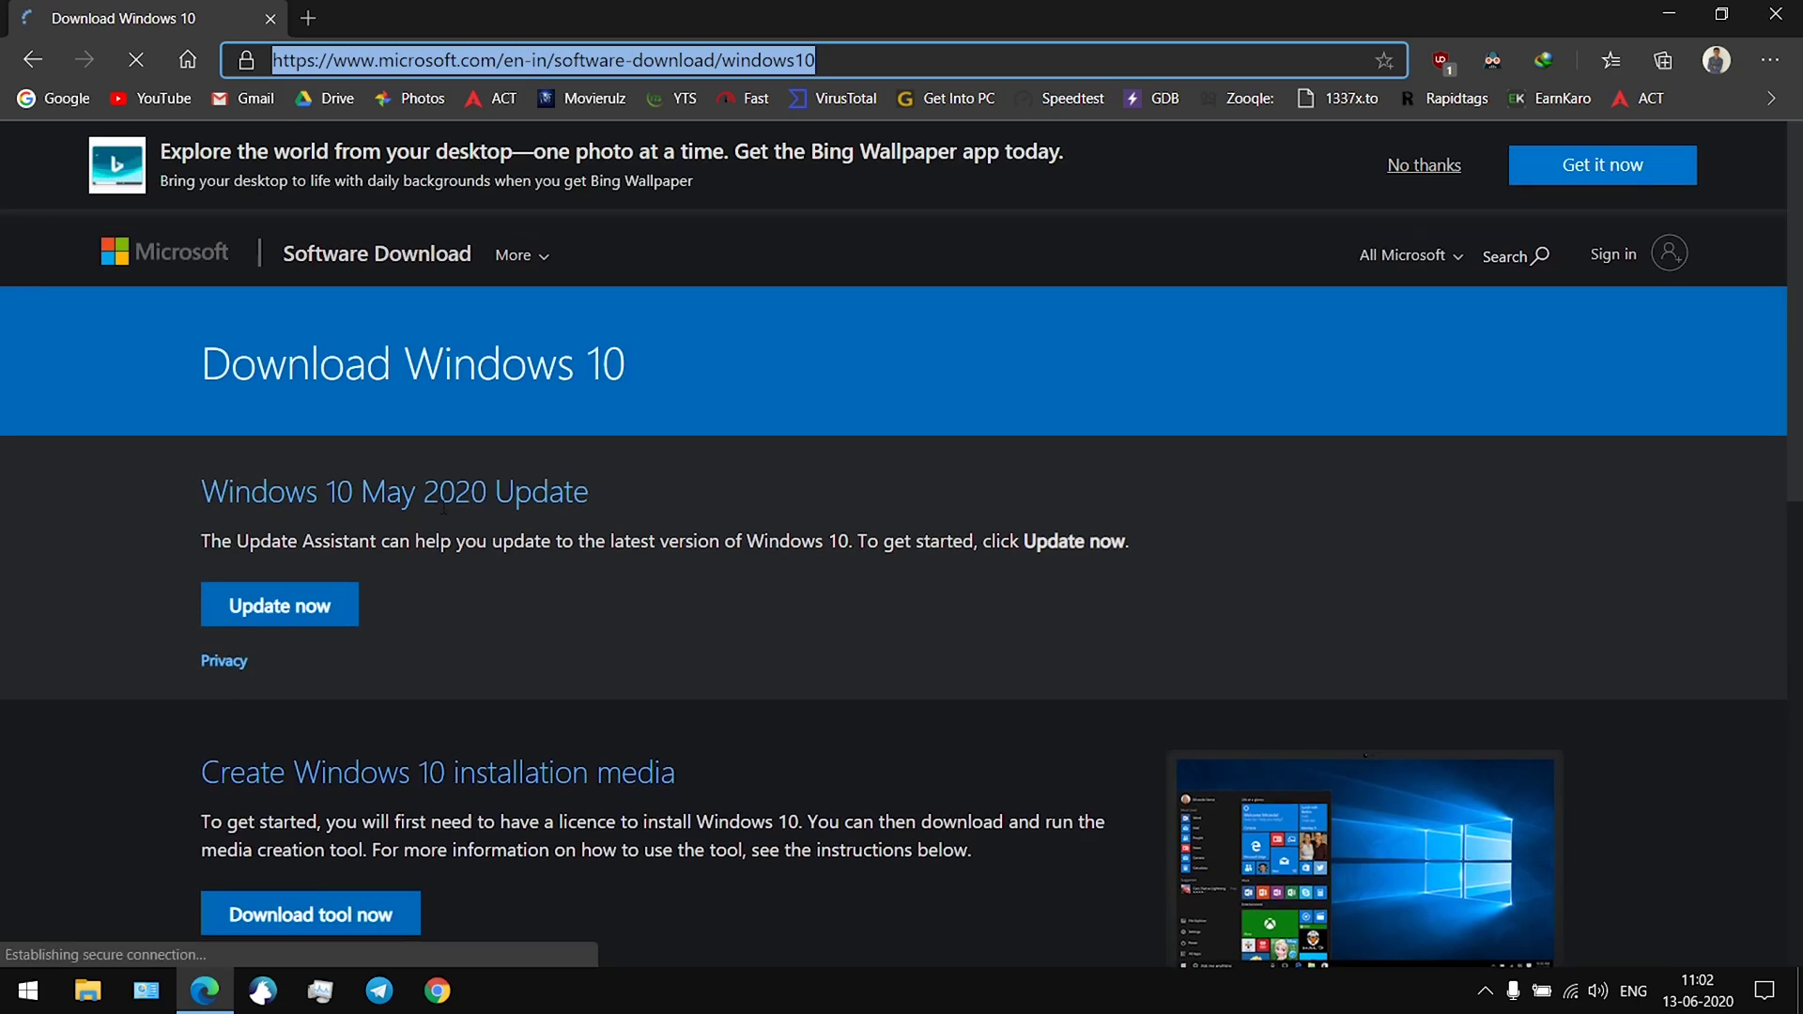
scroll(394, 573, down, 4)
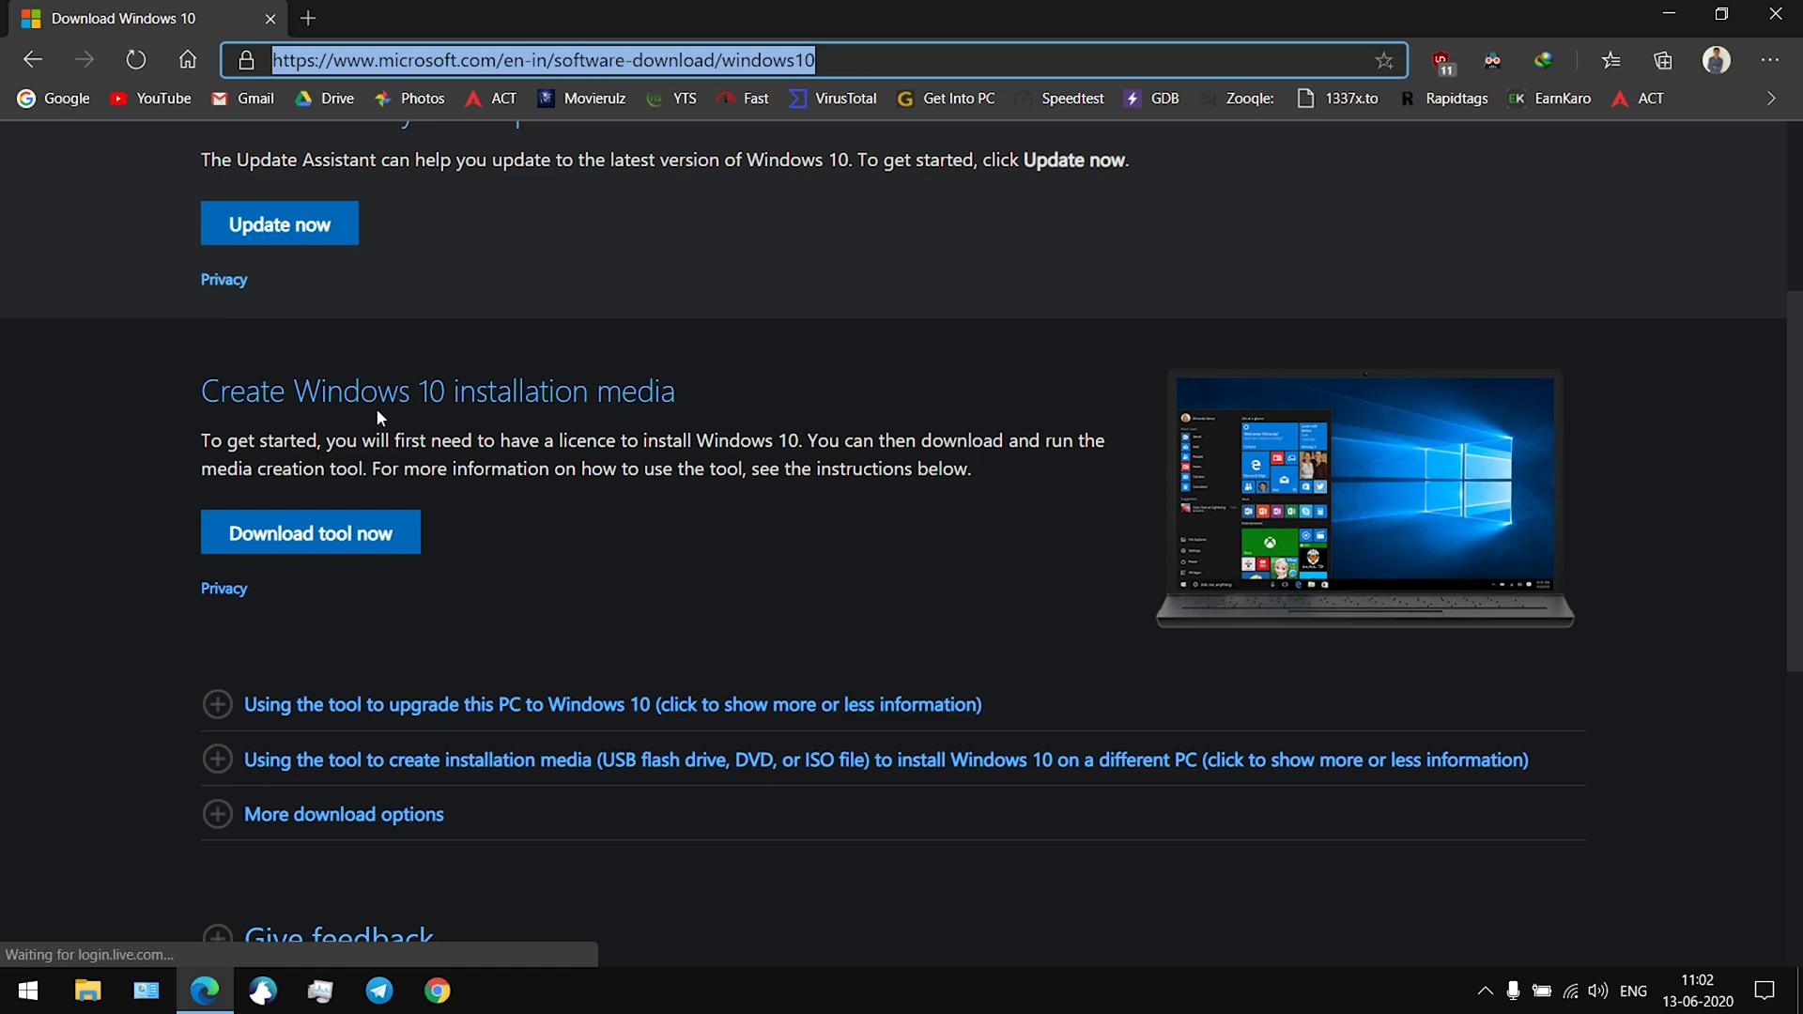
Open the PROGRAMS folder on drive D and run MediaCreationTool2004.exe
key(super)
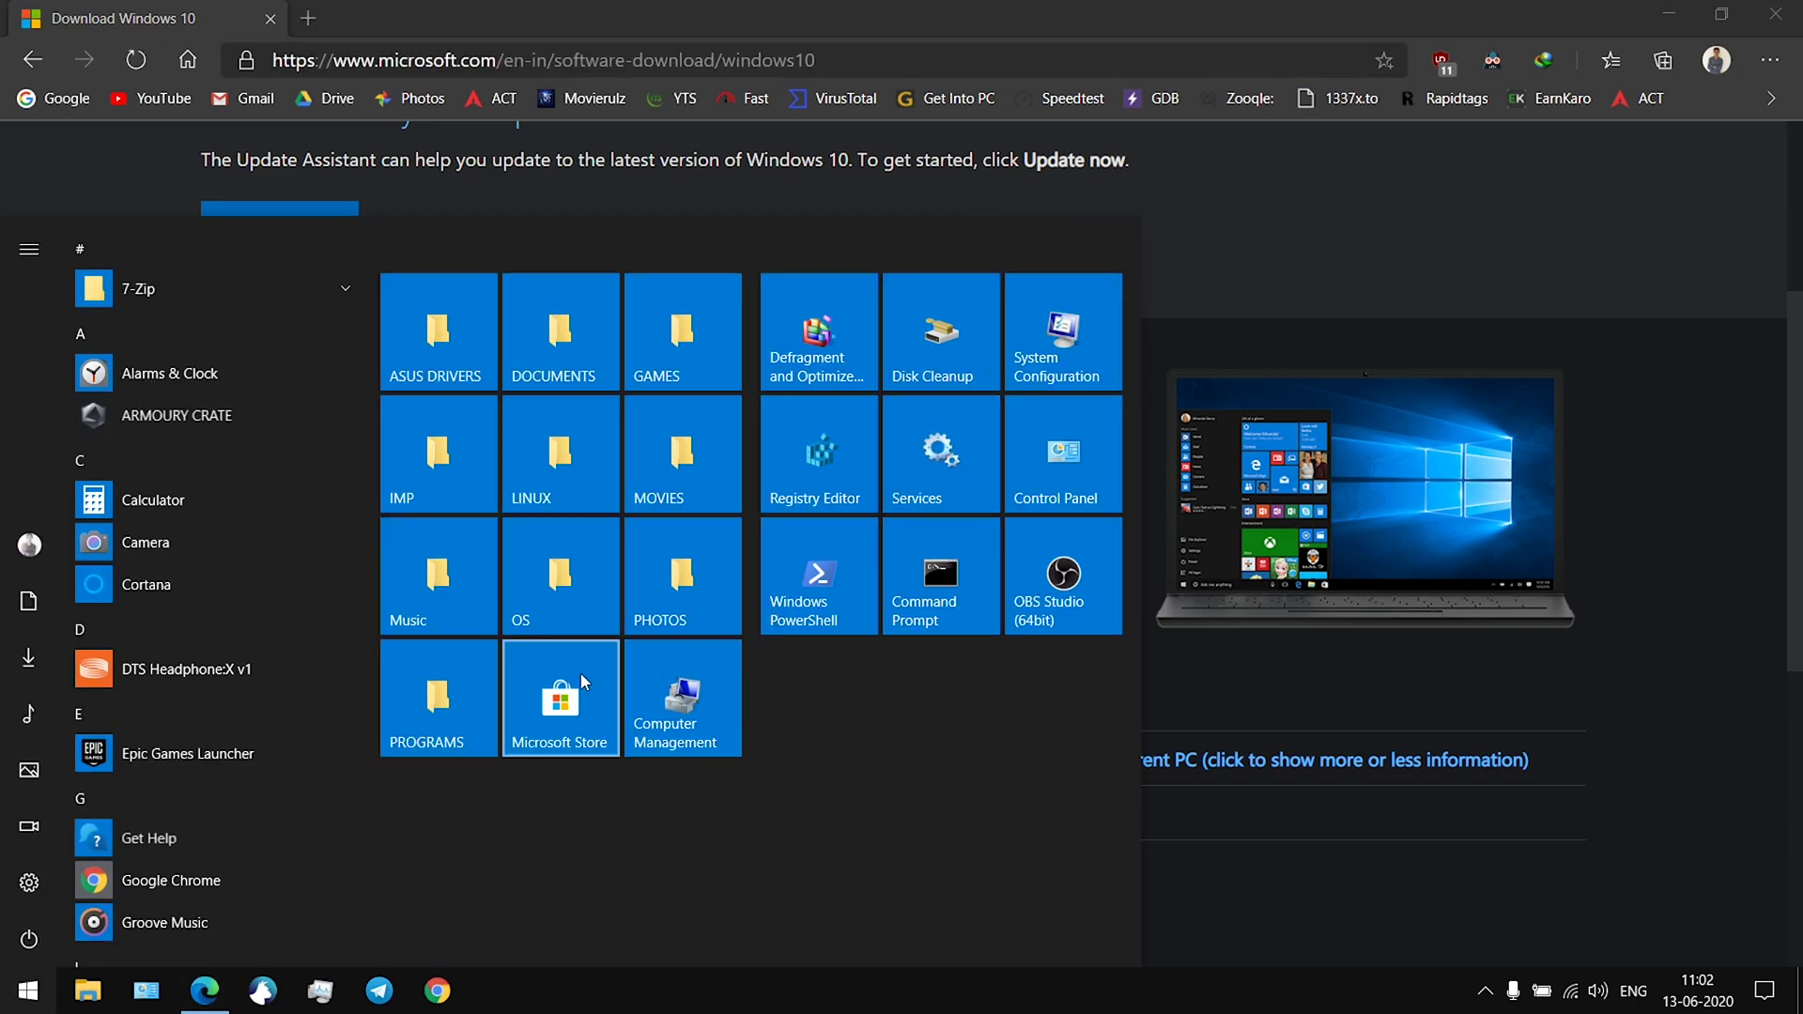
key(super)
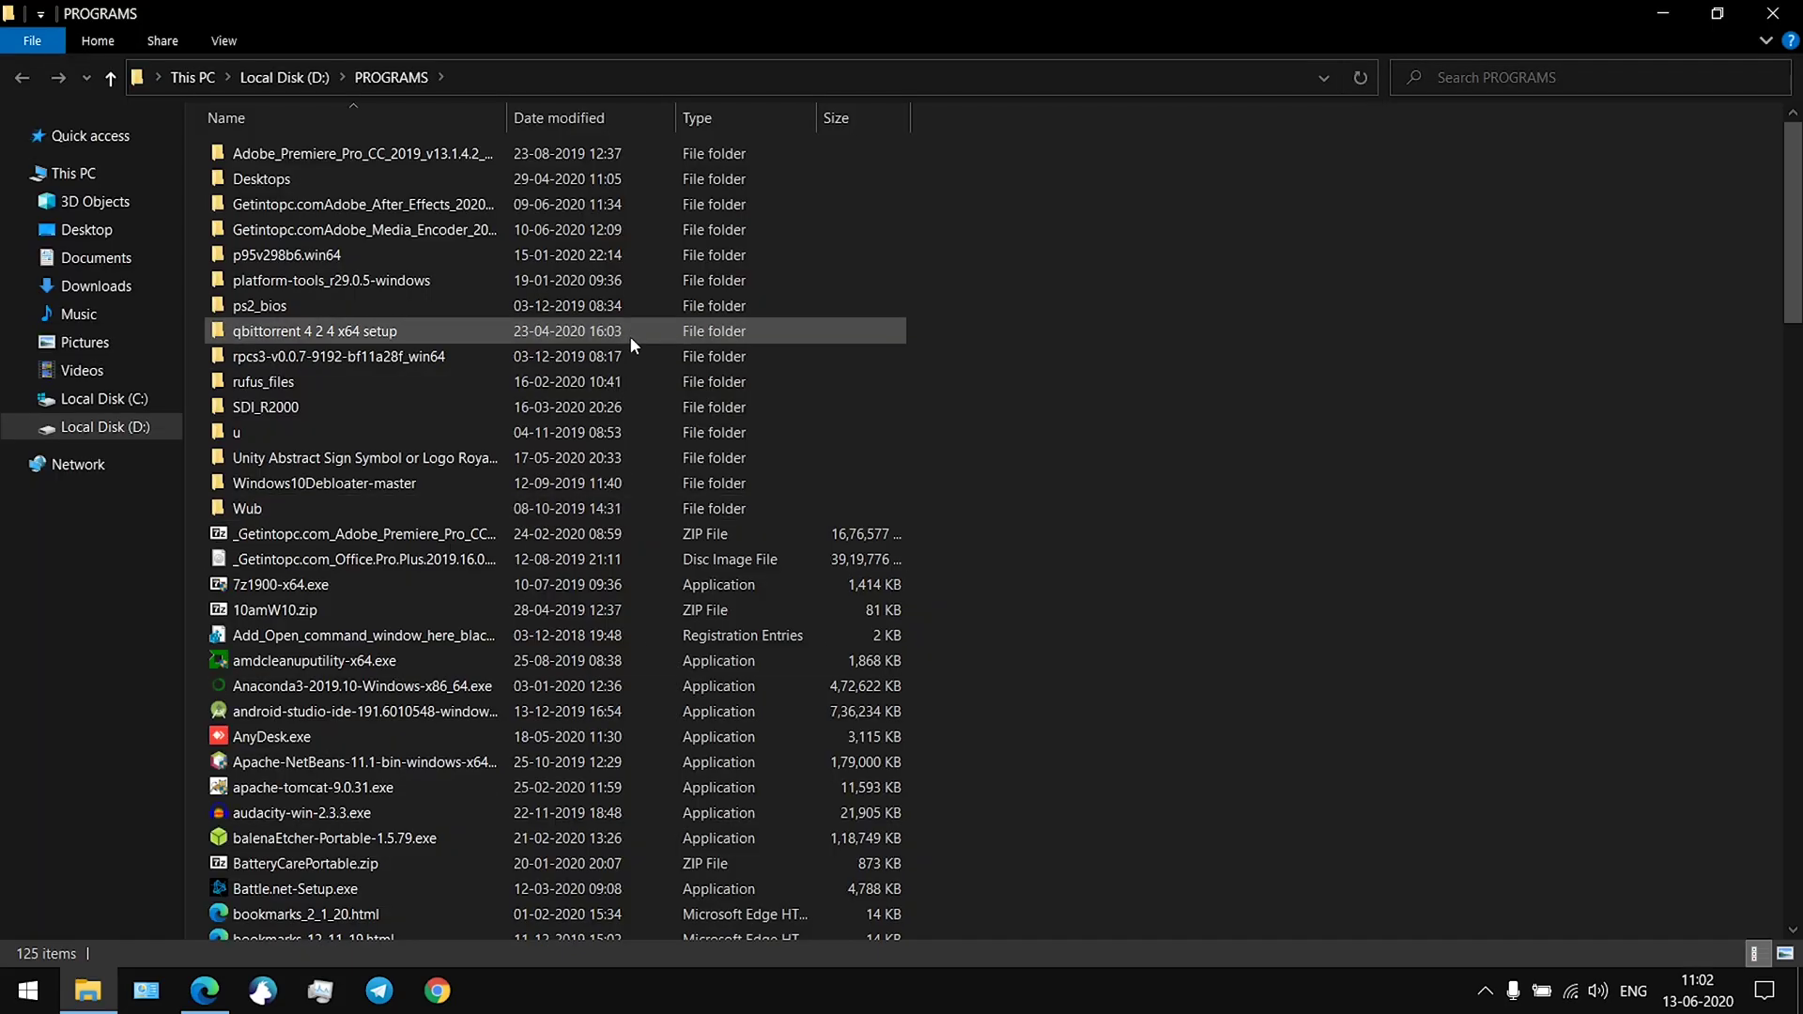
click(580, 533)
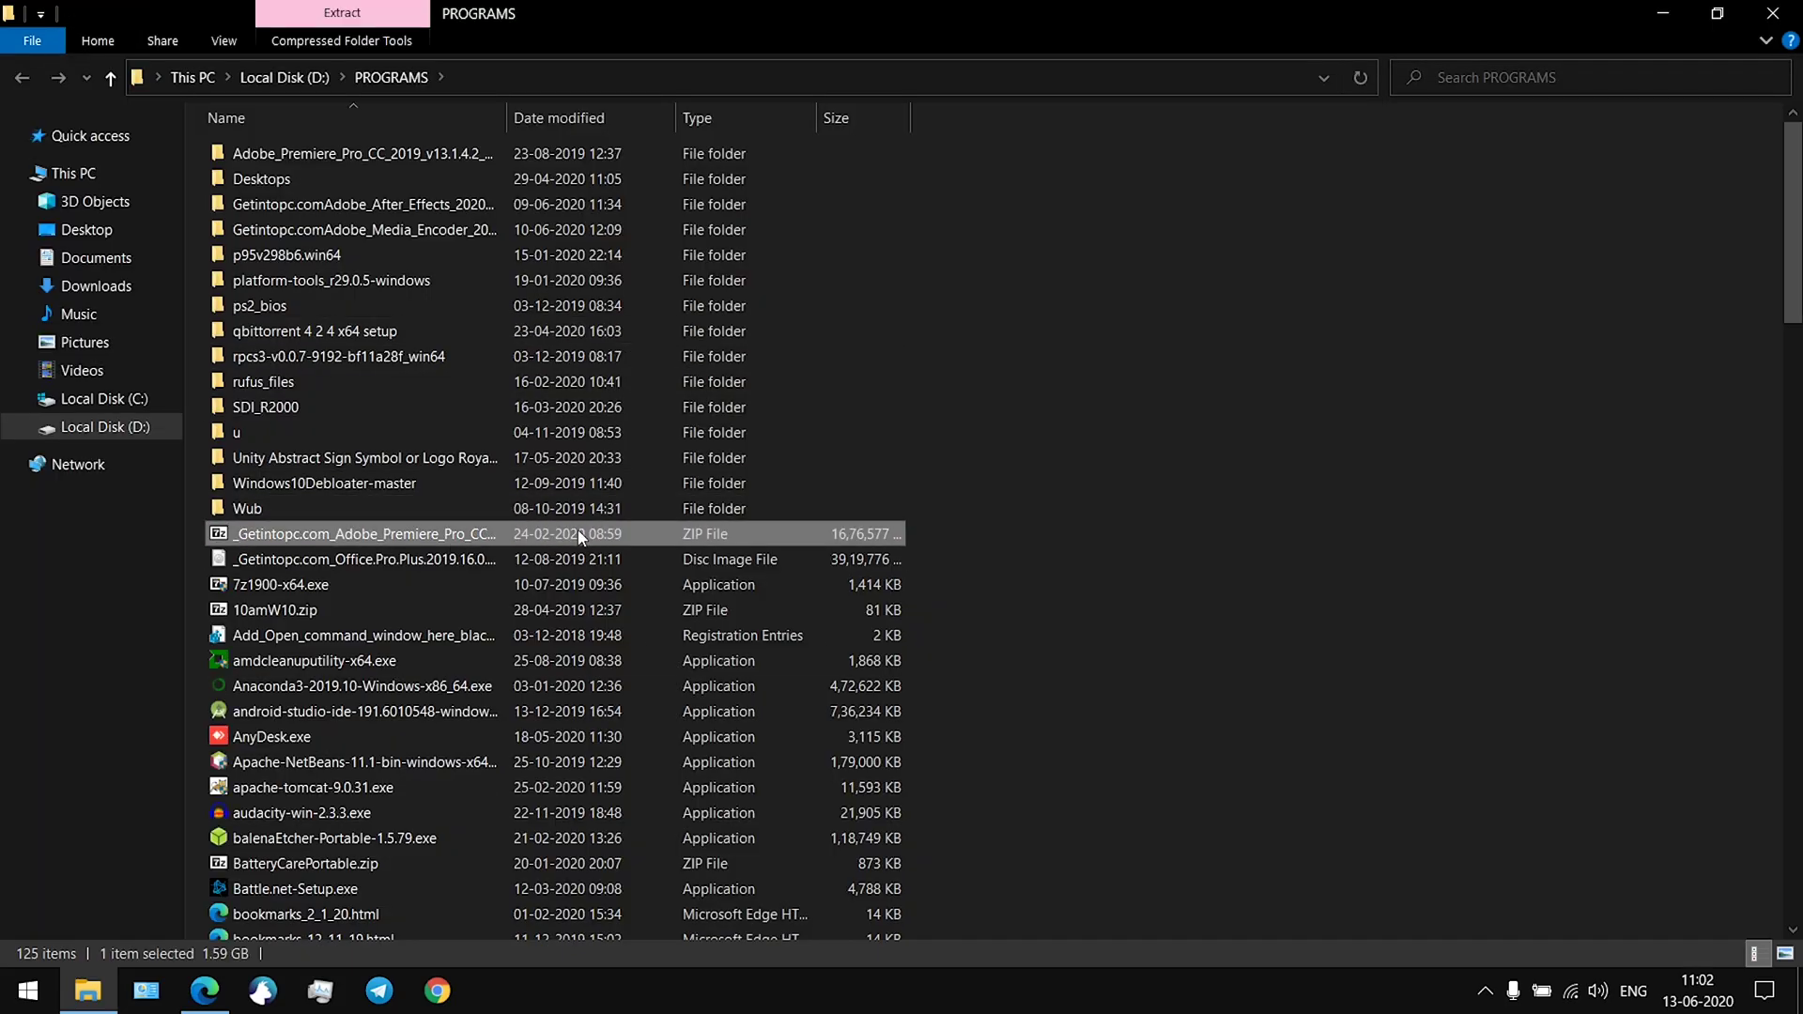
key(m)
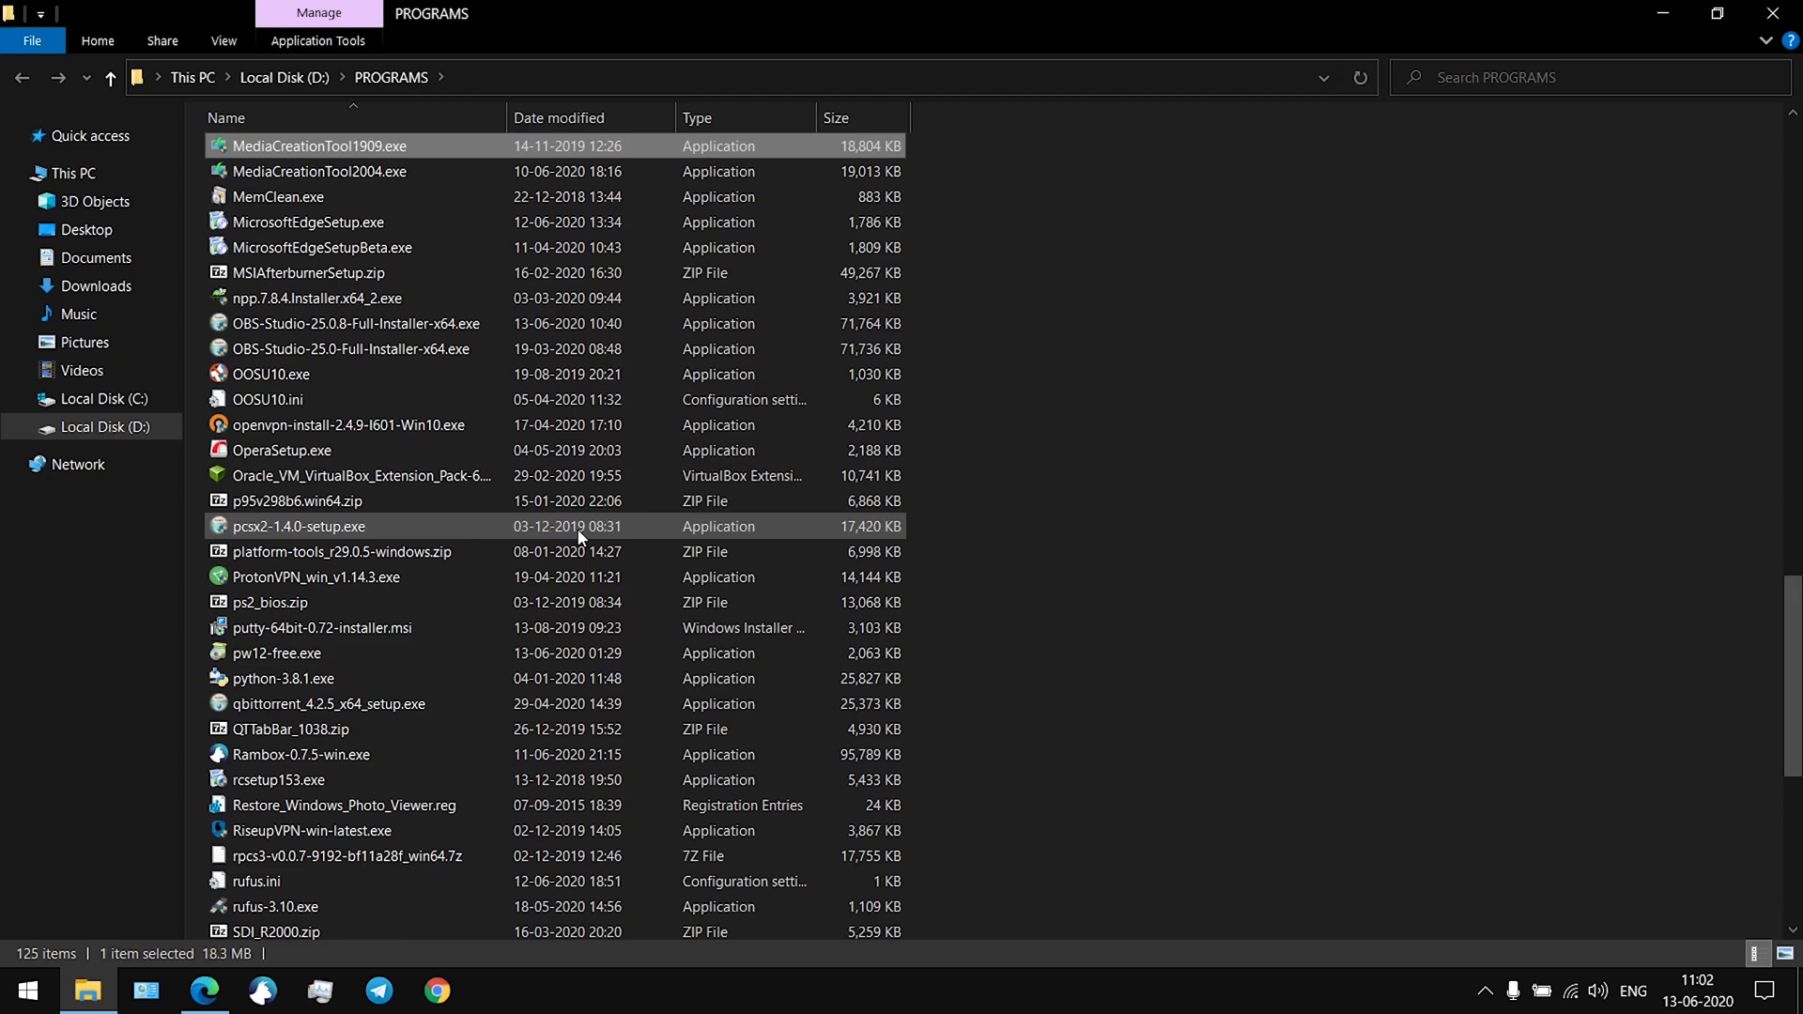
key(m)
key(Return)
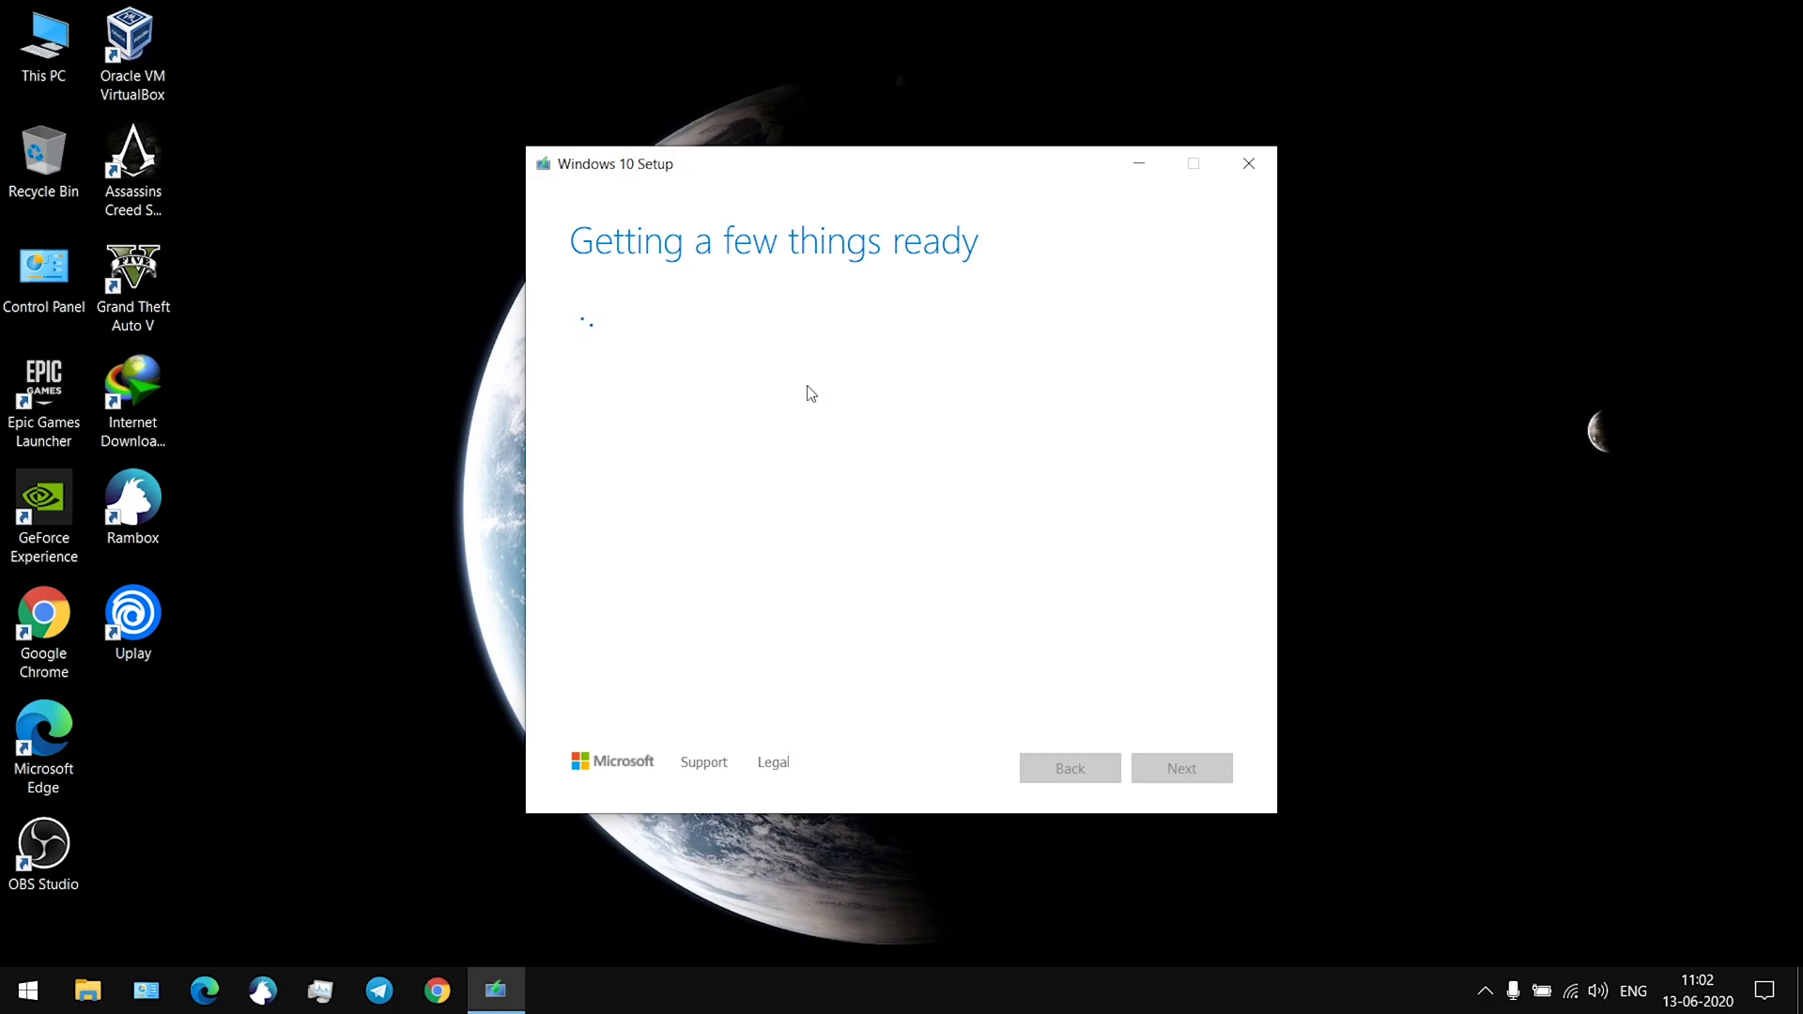
Accept the license terms of the media creation tool
mouse_move(852, 177)
mouse_down()
mouse_move(753, 187)
mouse_move(854, 170)
mouse_up()
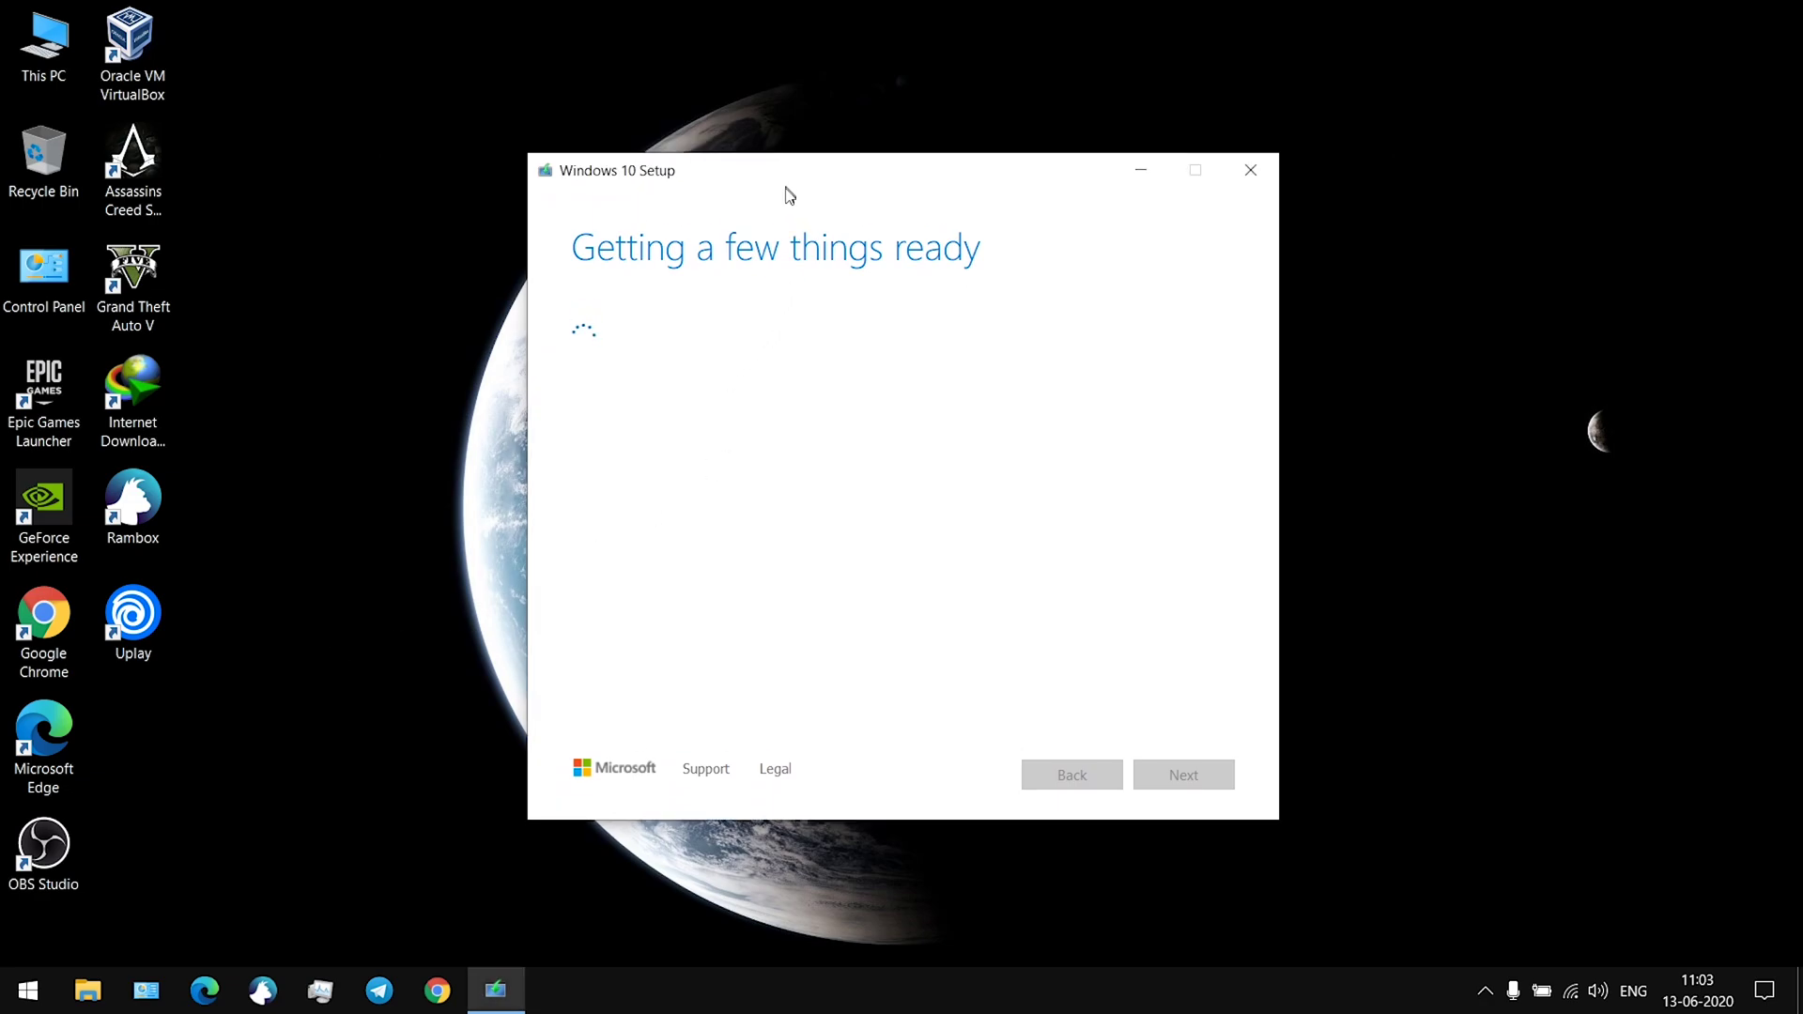
mouse_move(720, 169)
mouse_down()
mouse_move(749, 170)
mouse_move(747, 196)
mouse_move(721, 193)
mouse_move(751, 142)
mouse_move(726, 193)
mouse_up()
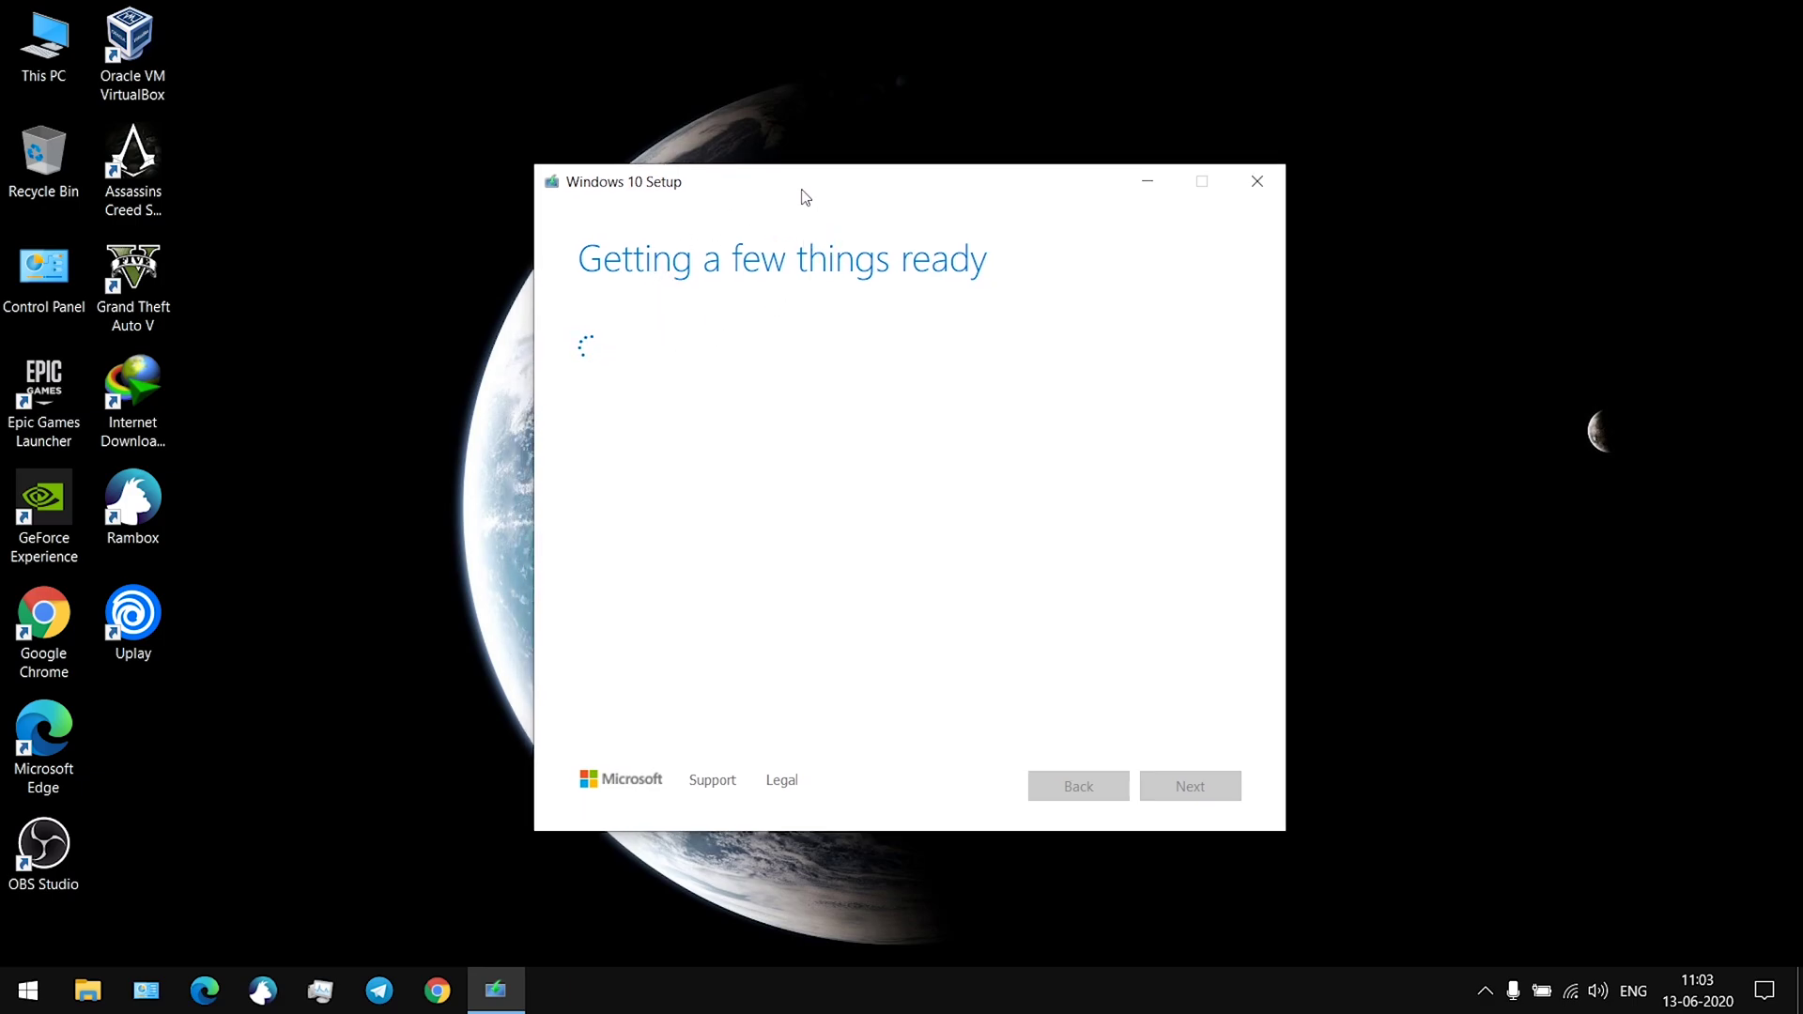
drag(803, 195, 798, 185)
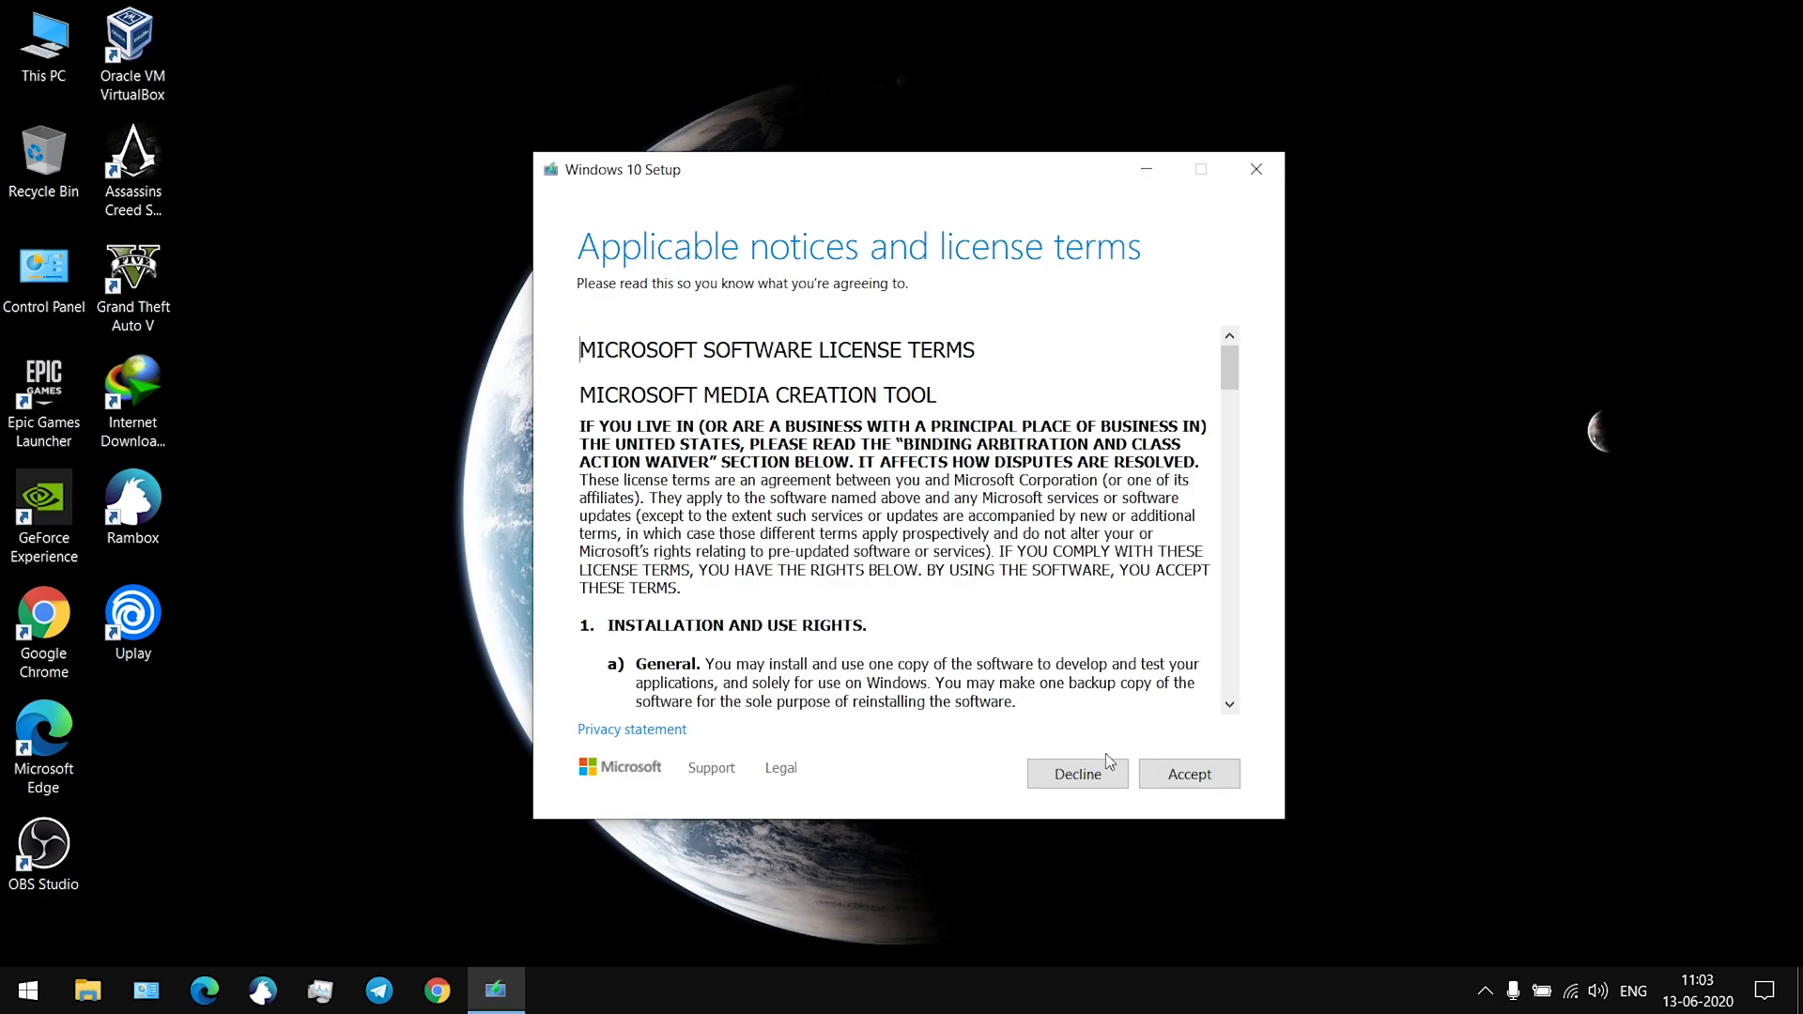
click(1166, 782)
drag(770, 187, 672, 188)
click(357, 287)
right_click(355, 286)
click(406, 351)
click(730, 347)
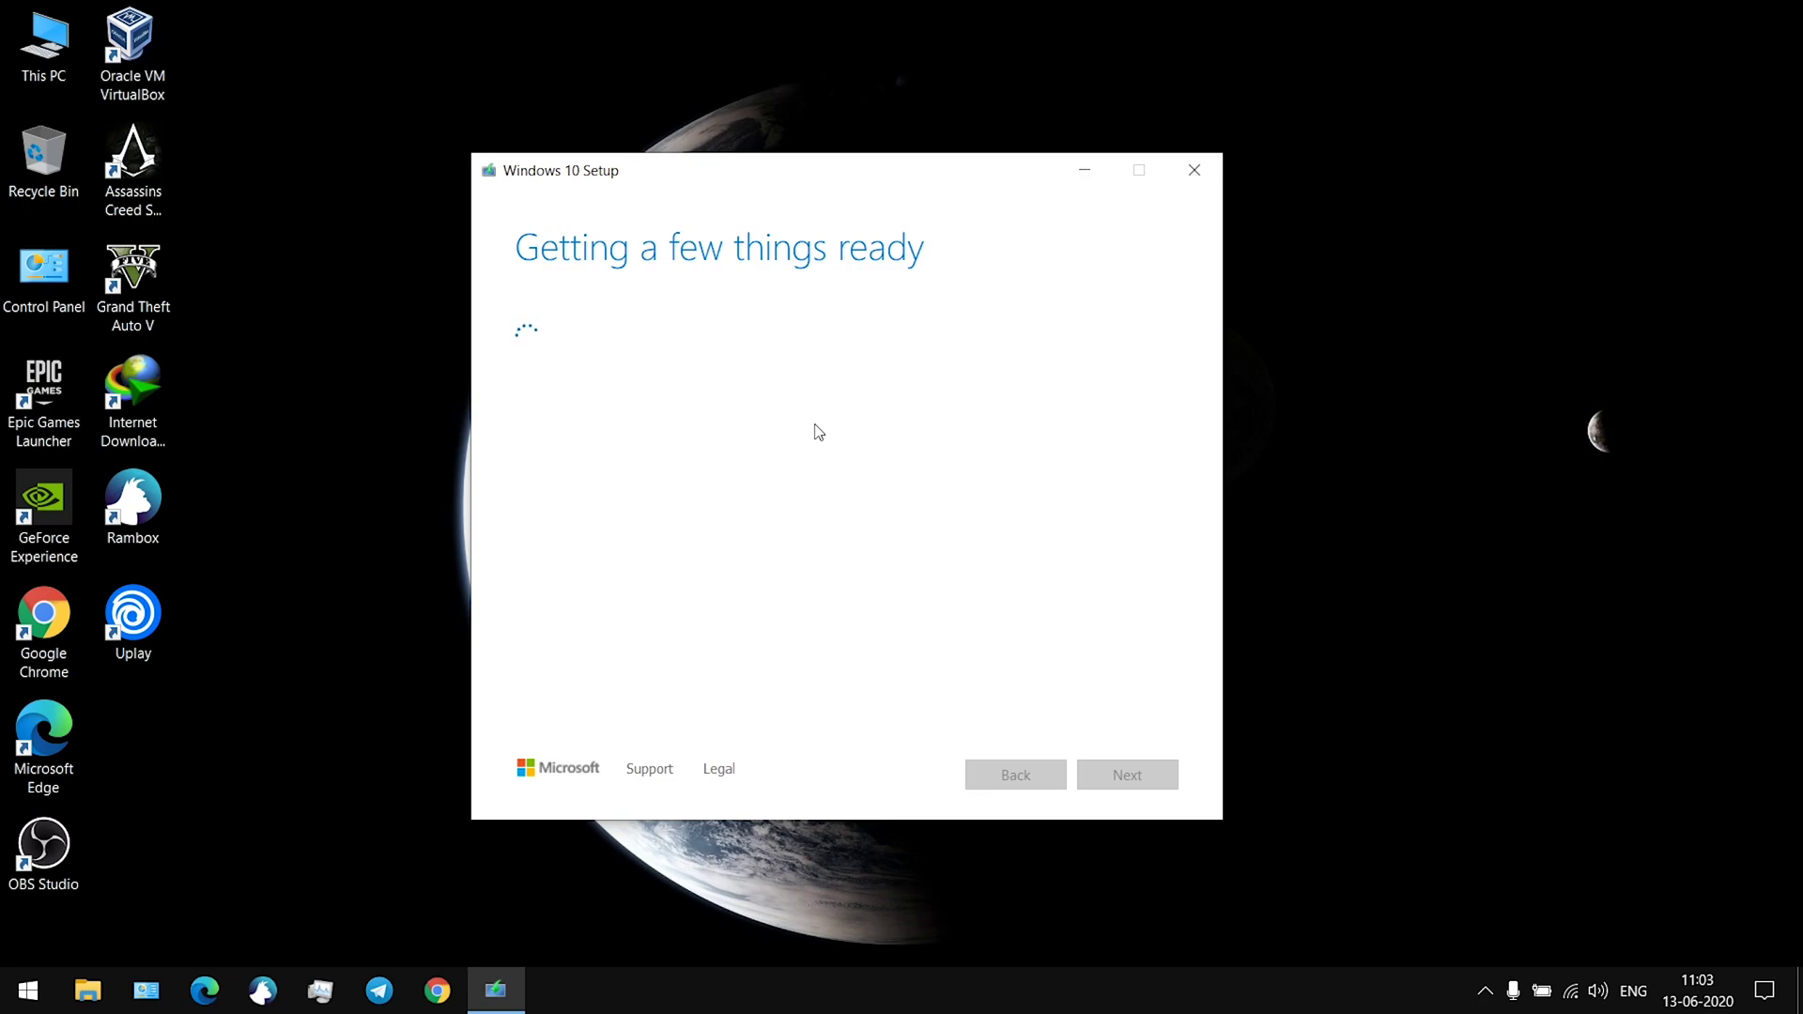
mouse_move(812, 191)
mouse_down()
mouse_move(801, 222)
mouse_move(801, 177)
mouse_move(811, 193)
mouse_up()
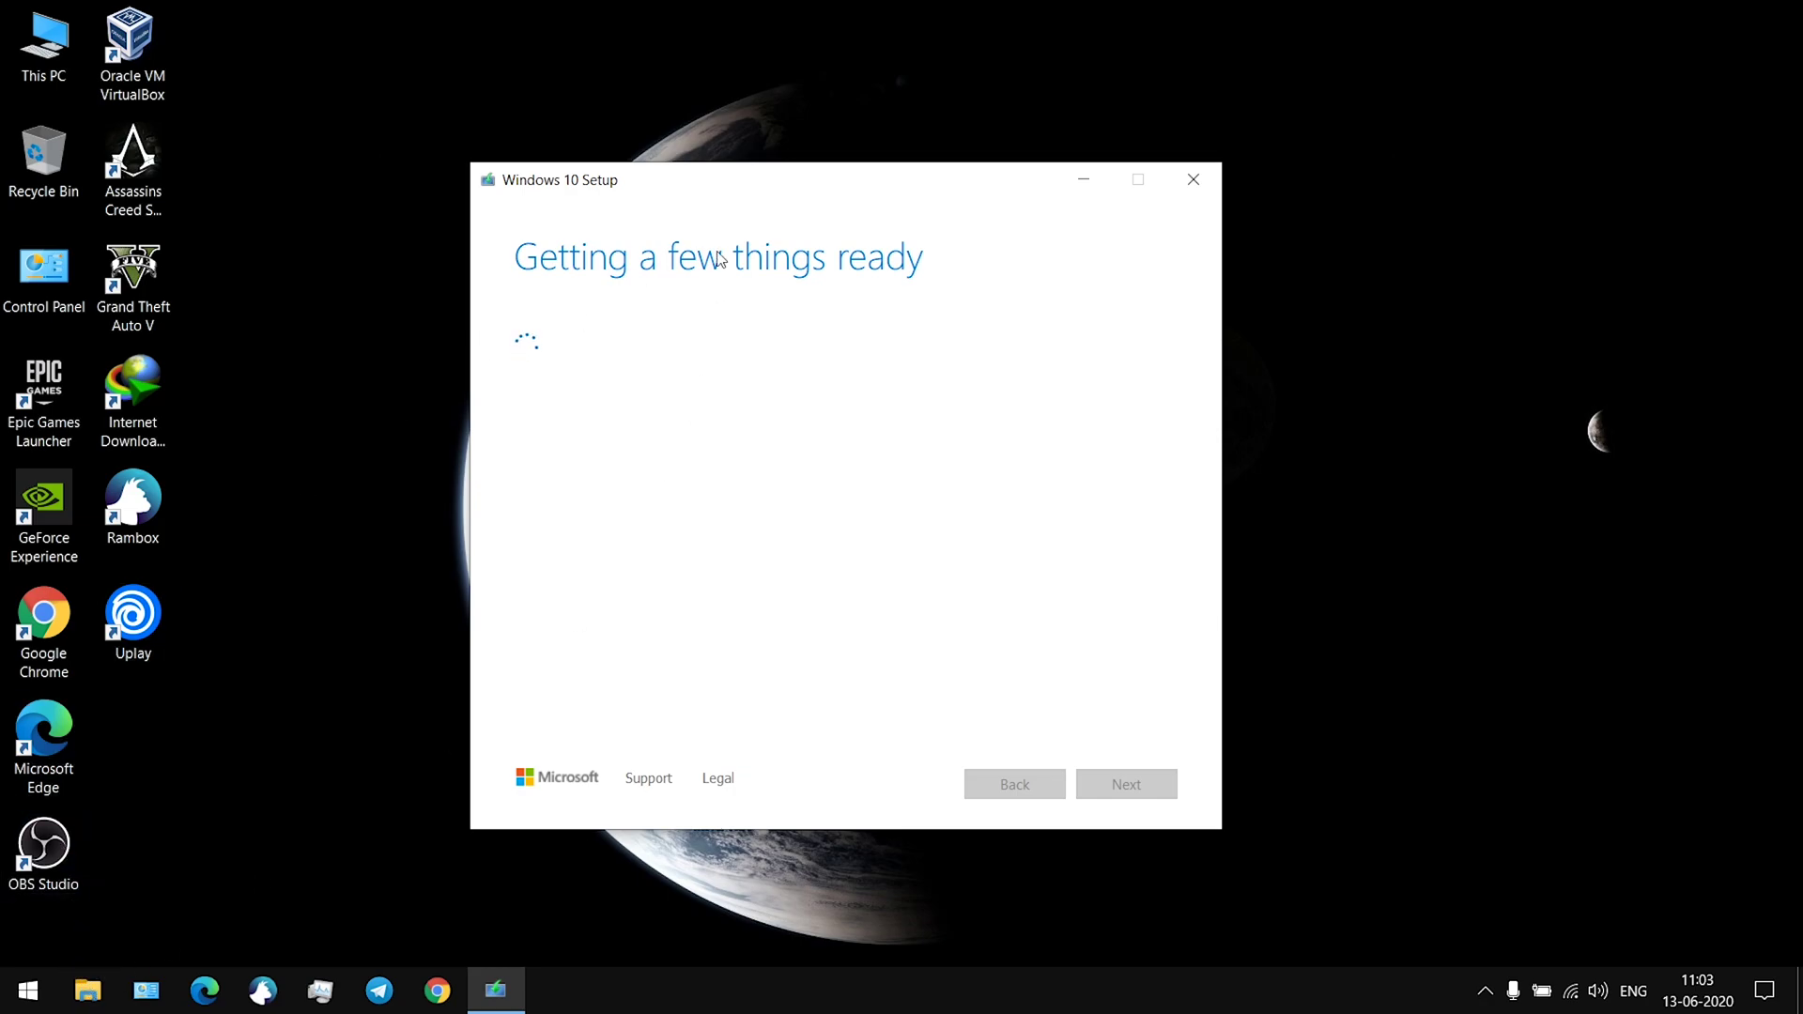
drag(716, 198, 746, 206)
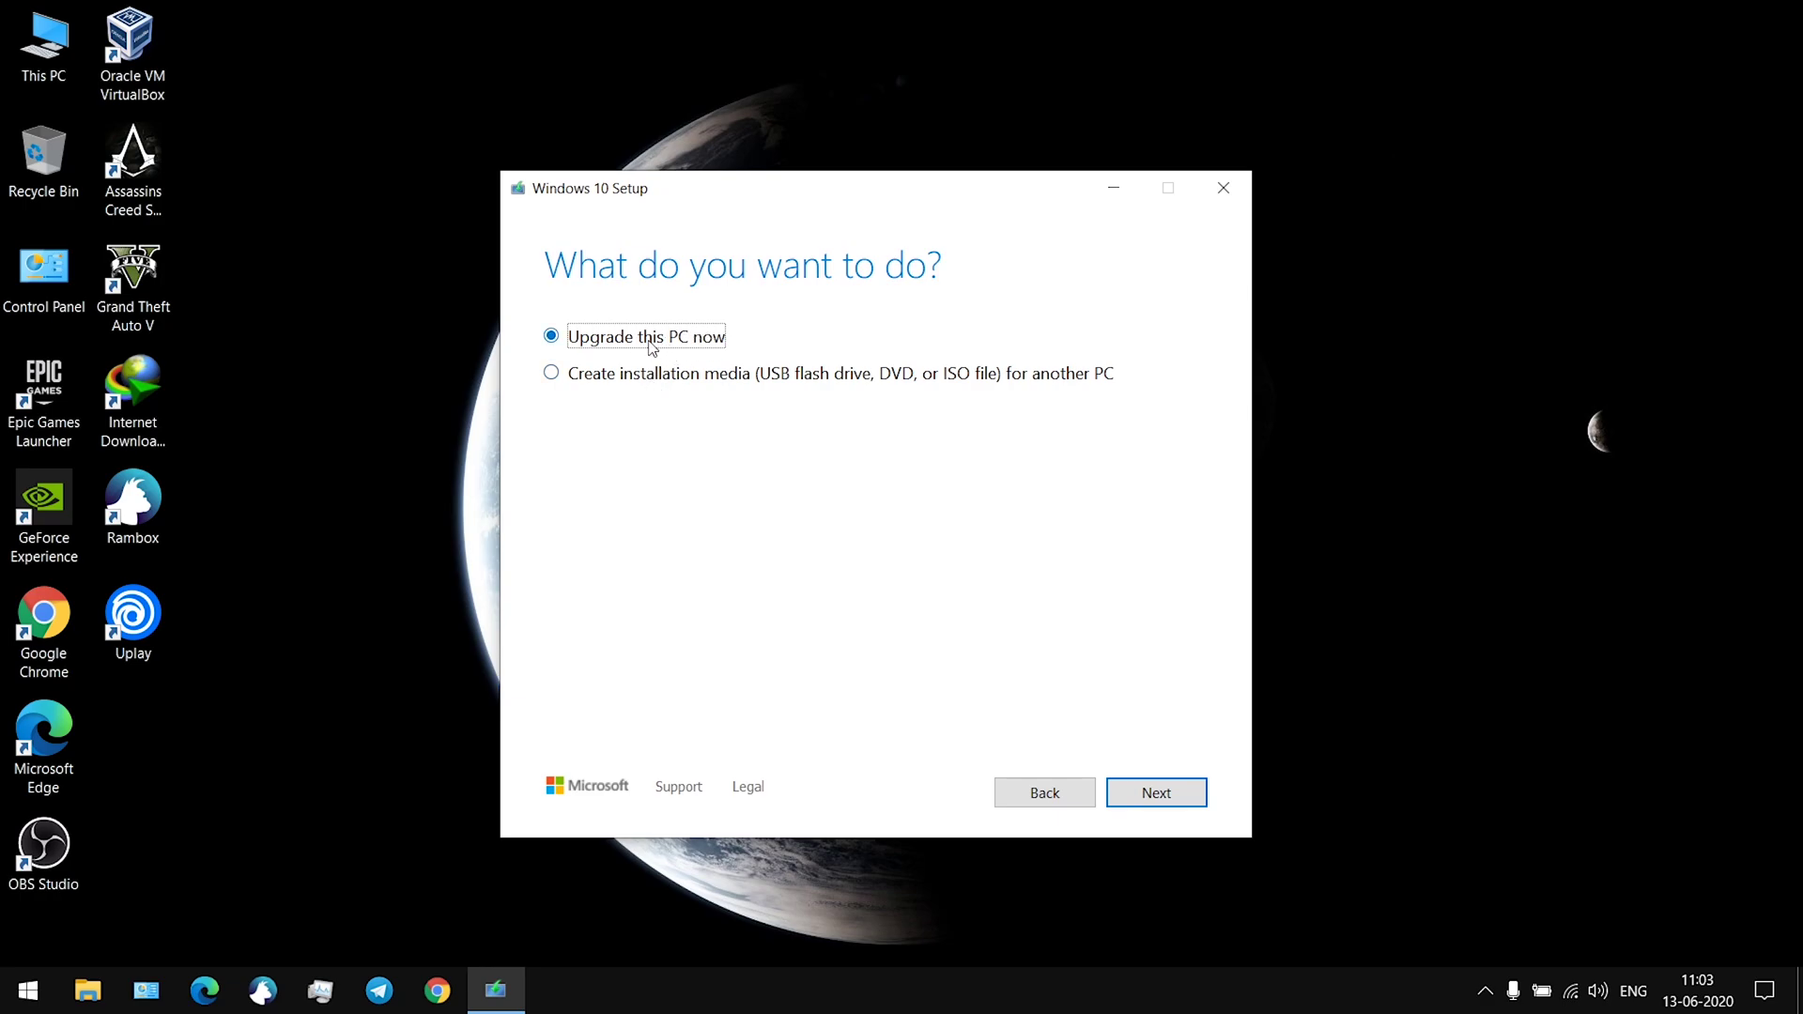
Choose to create installation media for another PC and continue with the recommended language, edition and architecture
drag(686, 198, 663, 181)
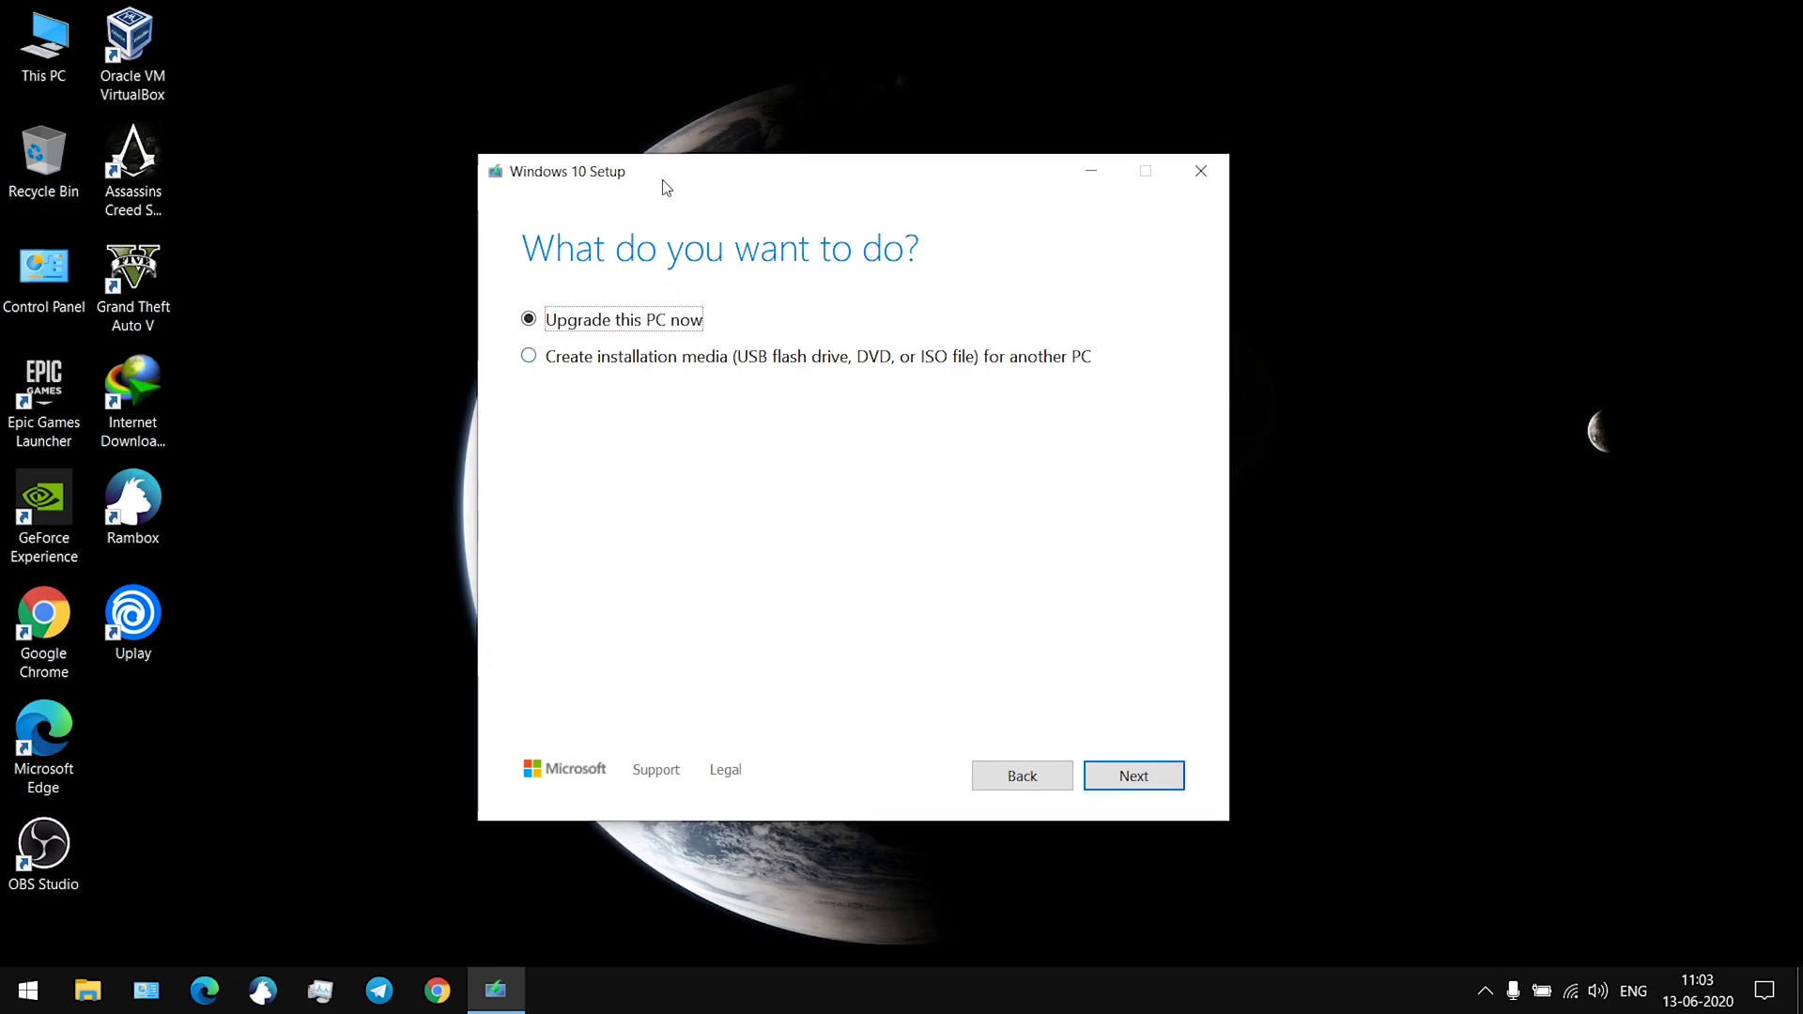
click(660, 364)
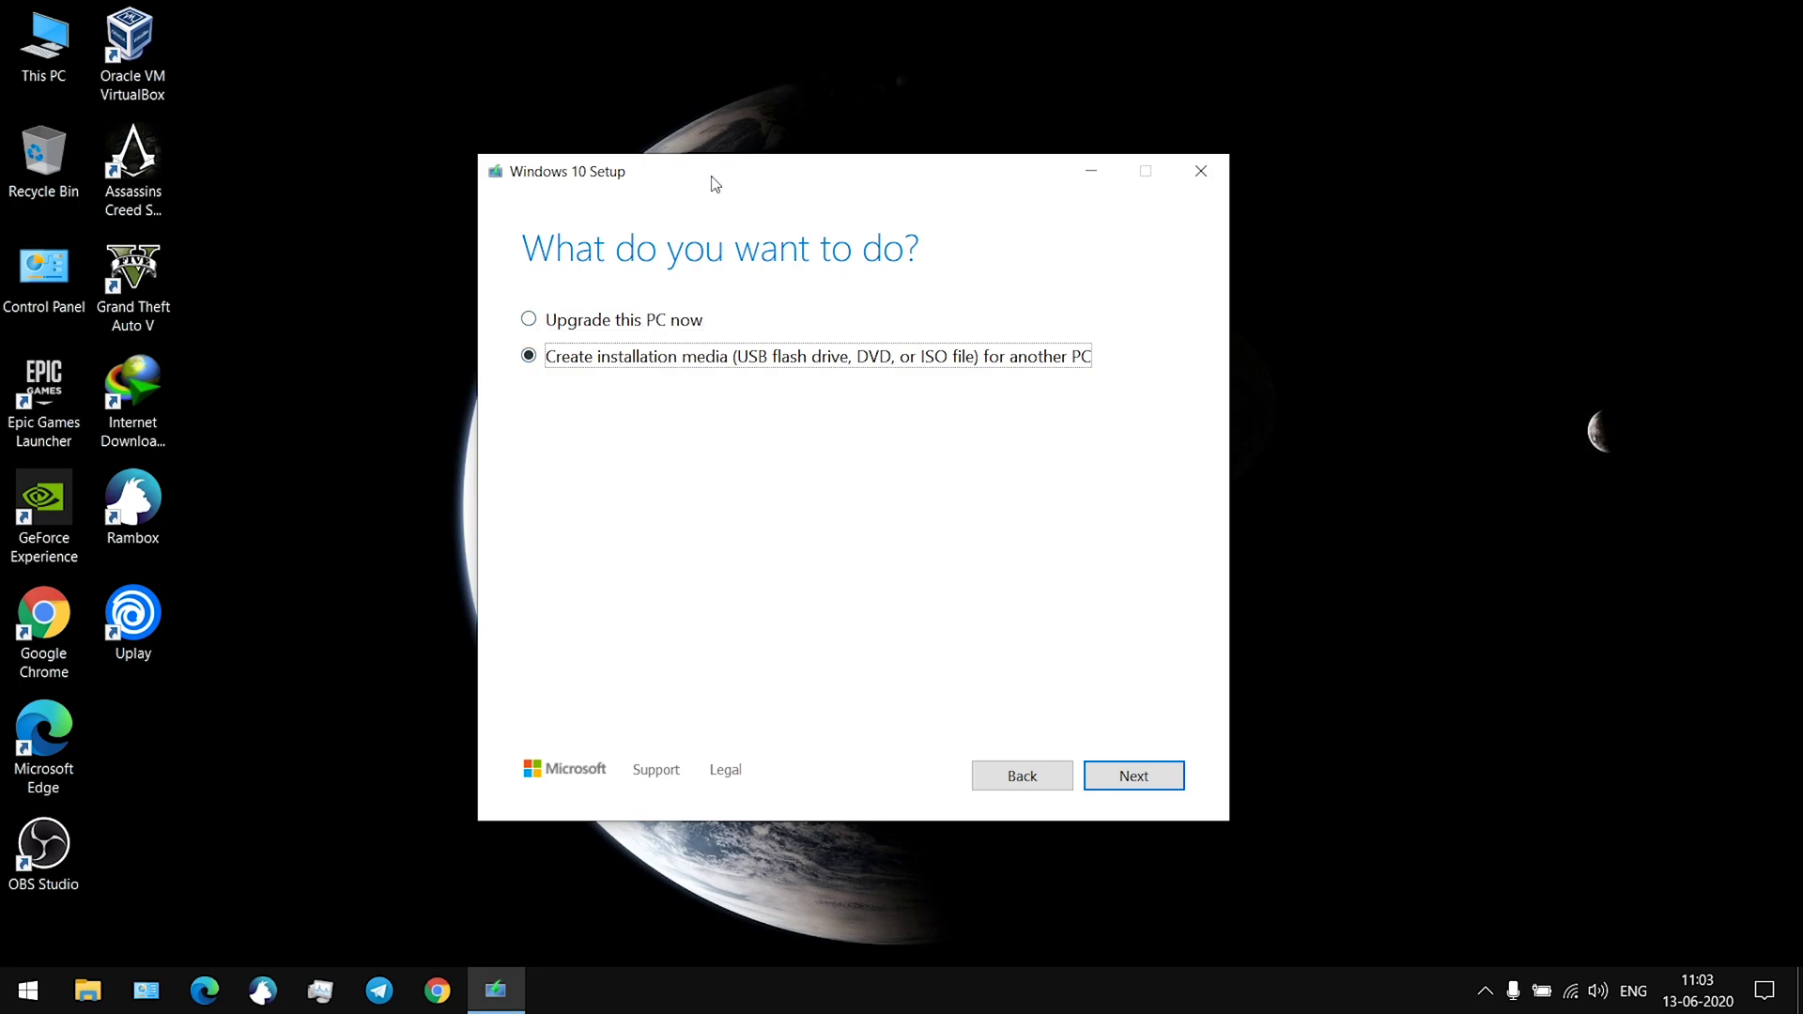
drag(711, 181, 707, 187)
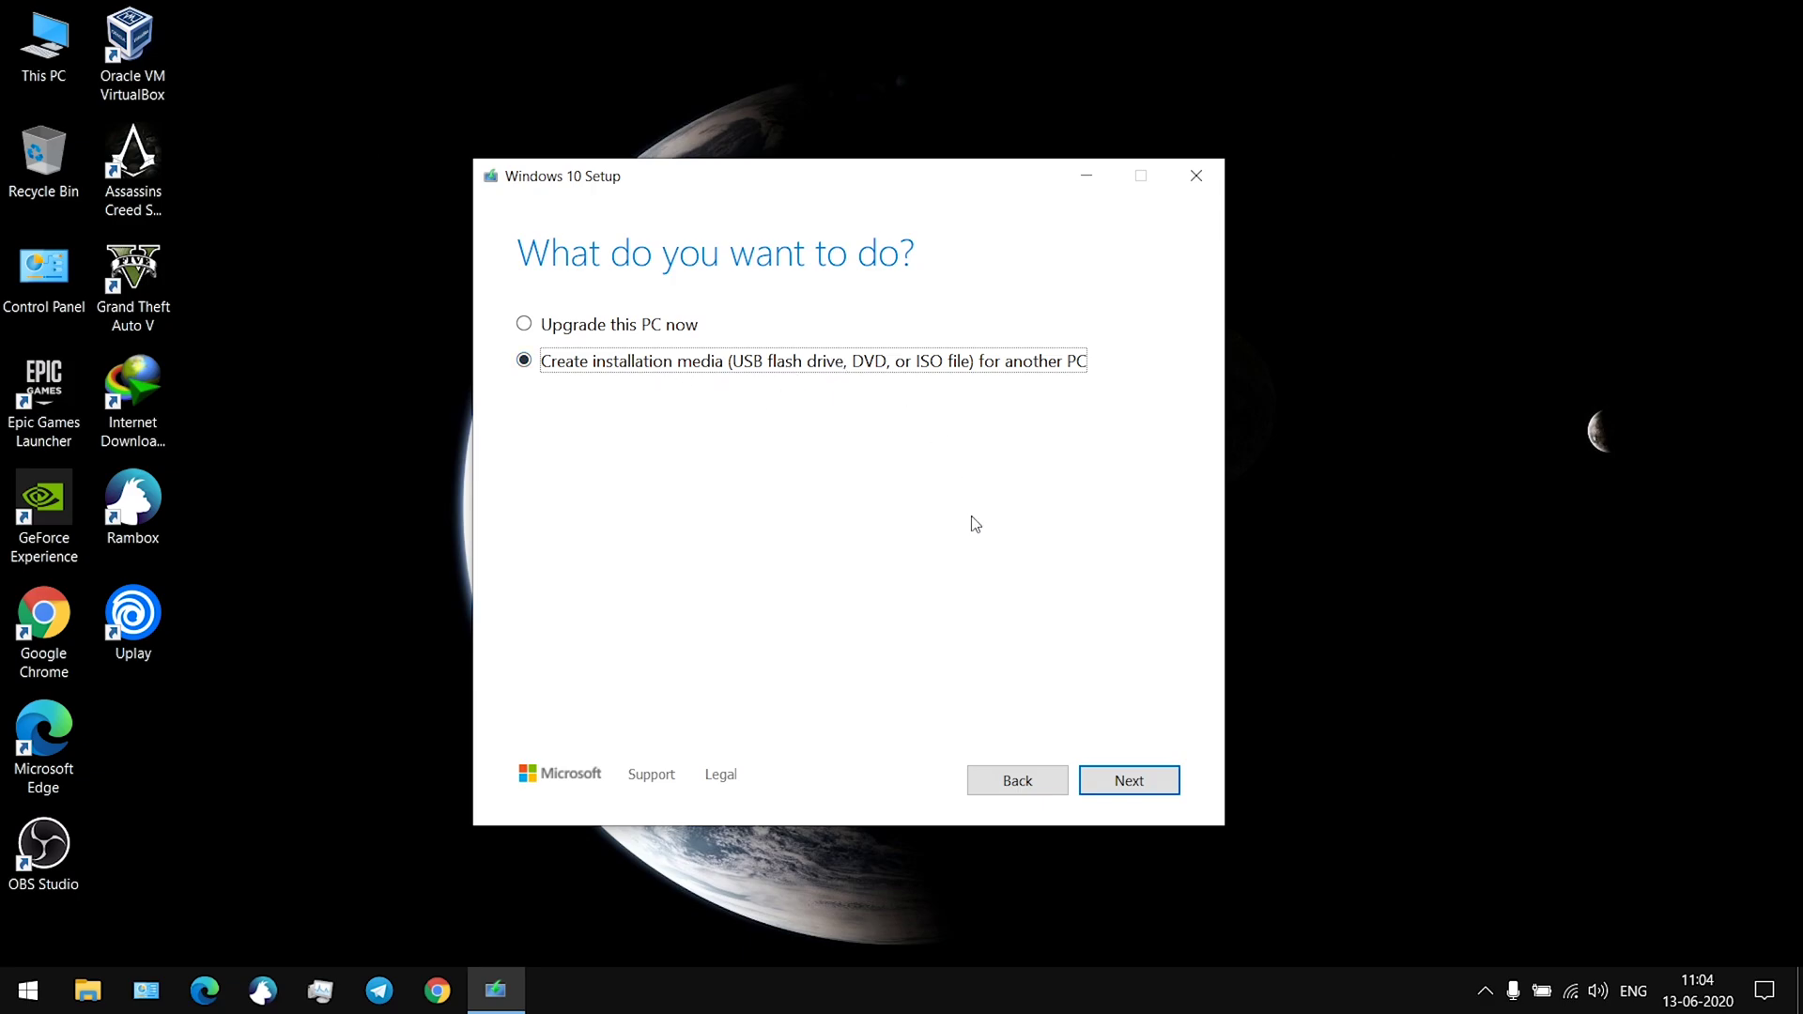
click(1134, 757)
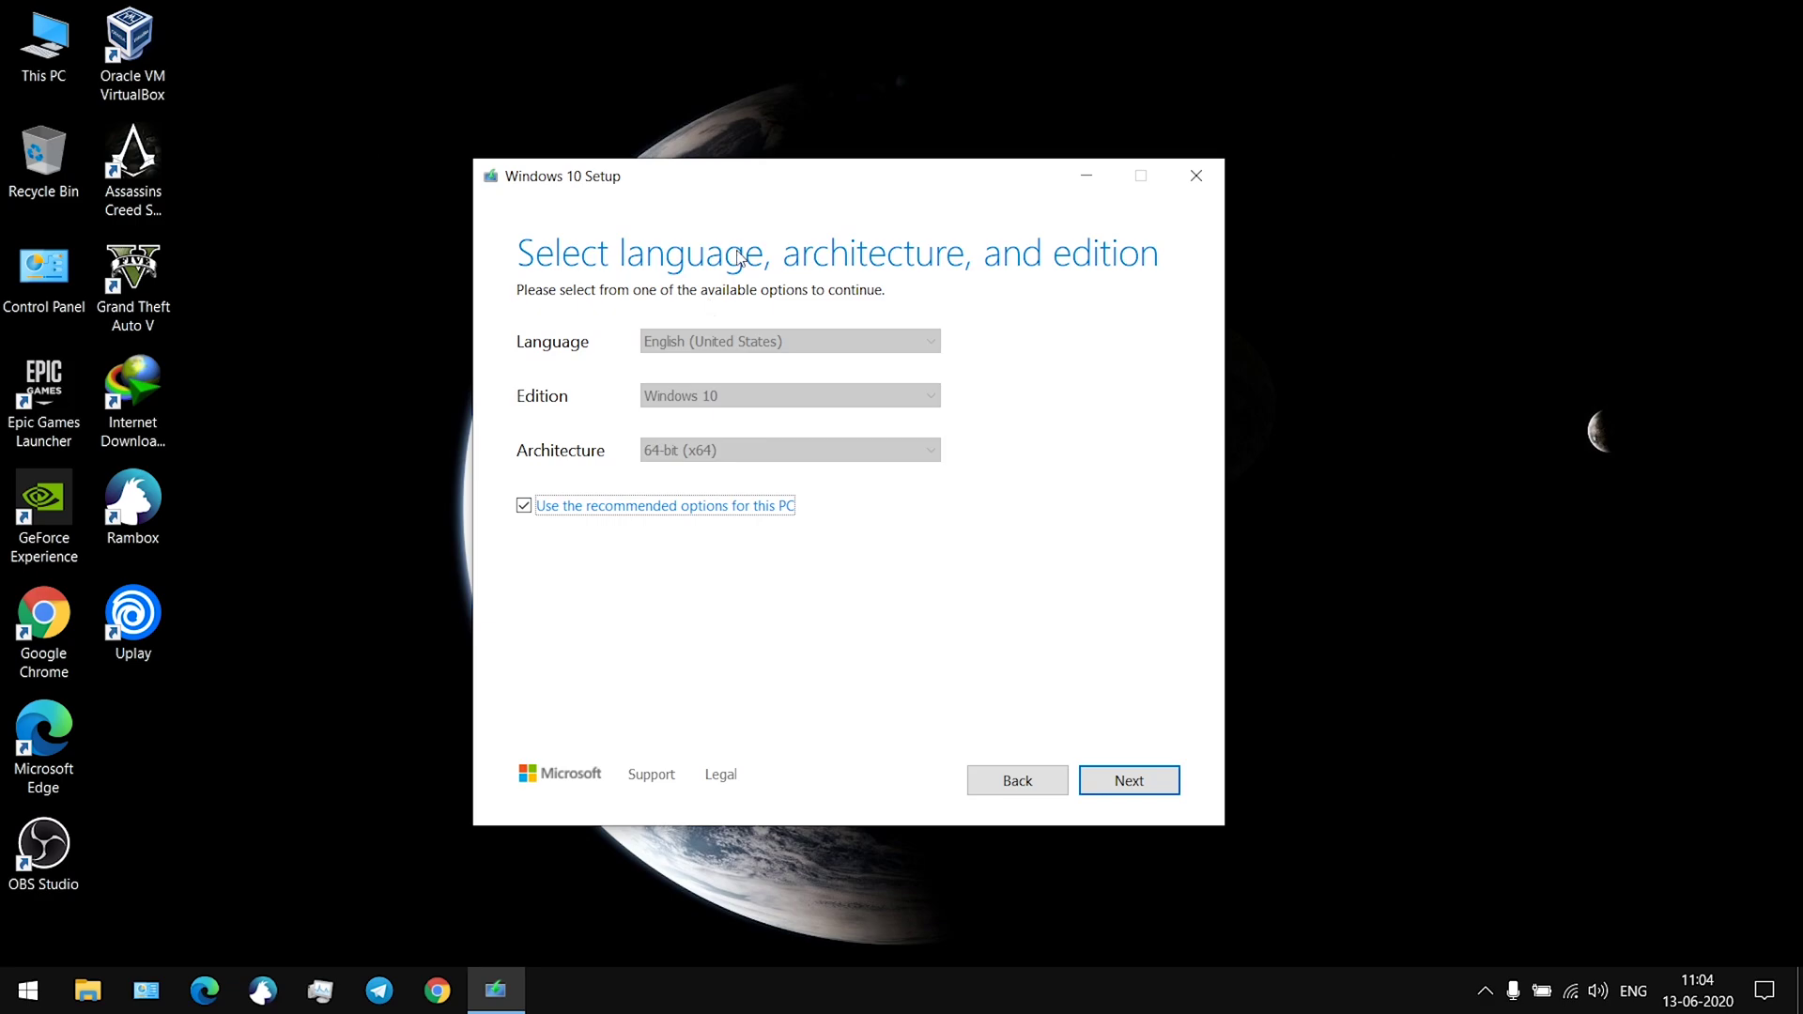
click(1122, 780)
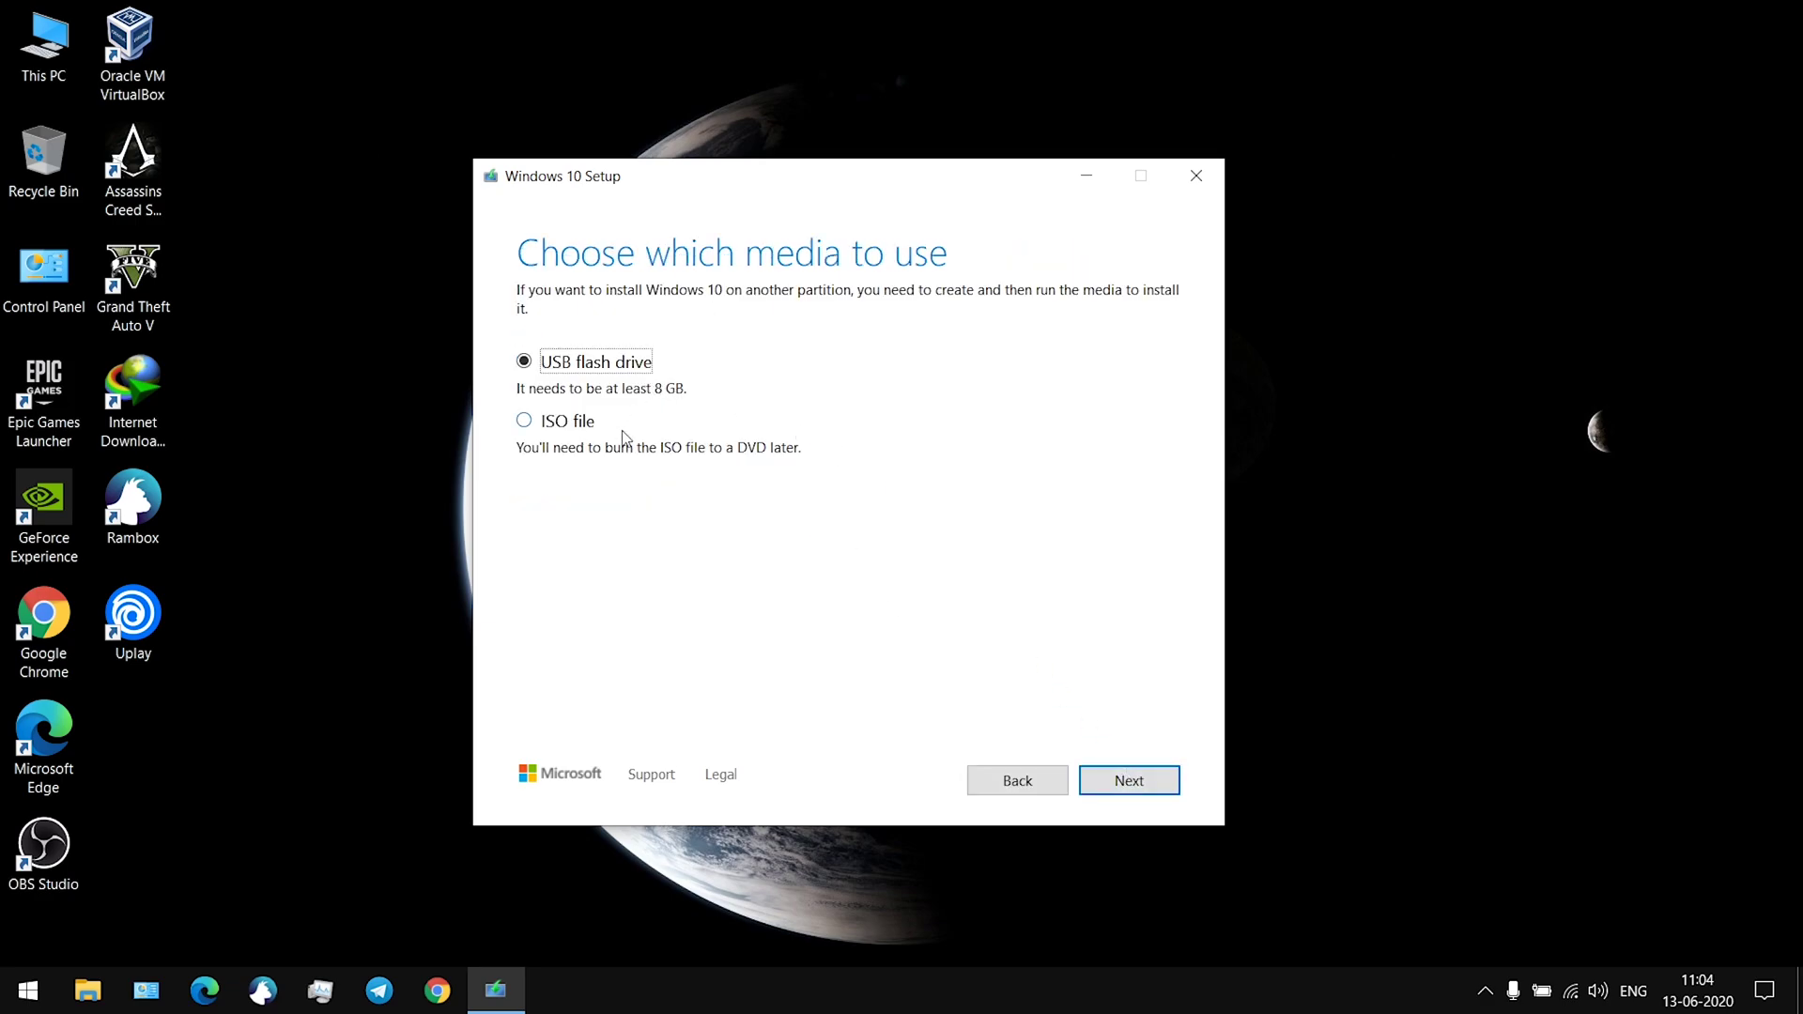
Select ISO file as the media to use and proceed to choosing the save path for Windows.iso
click(567, 424)
drag(952, 170, 962, 138)
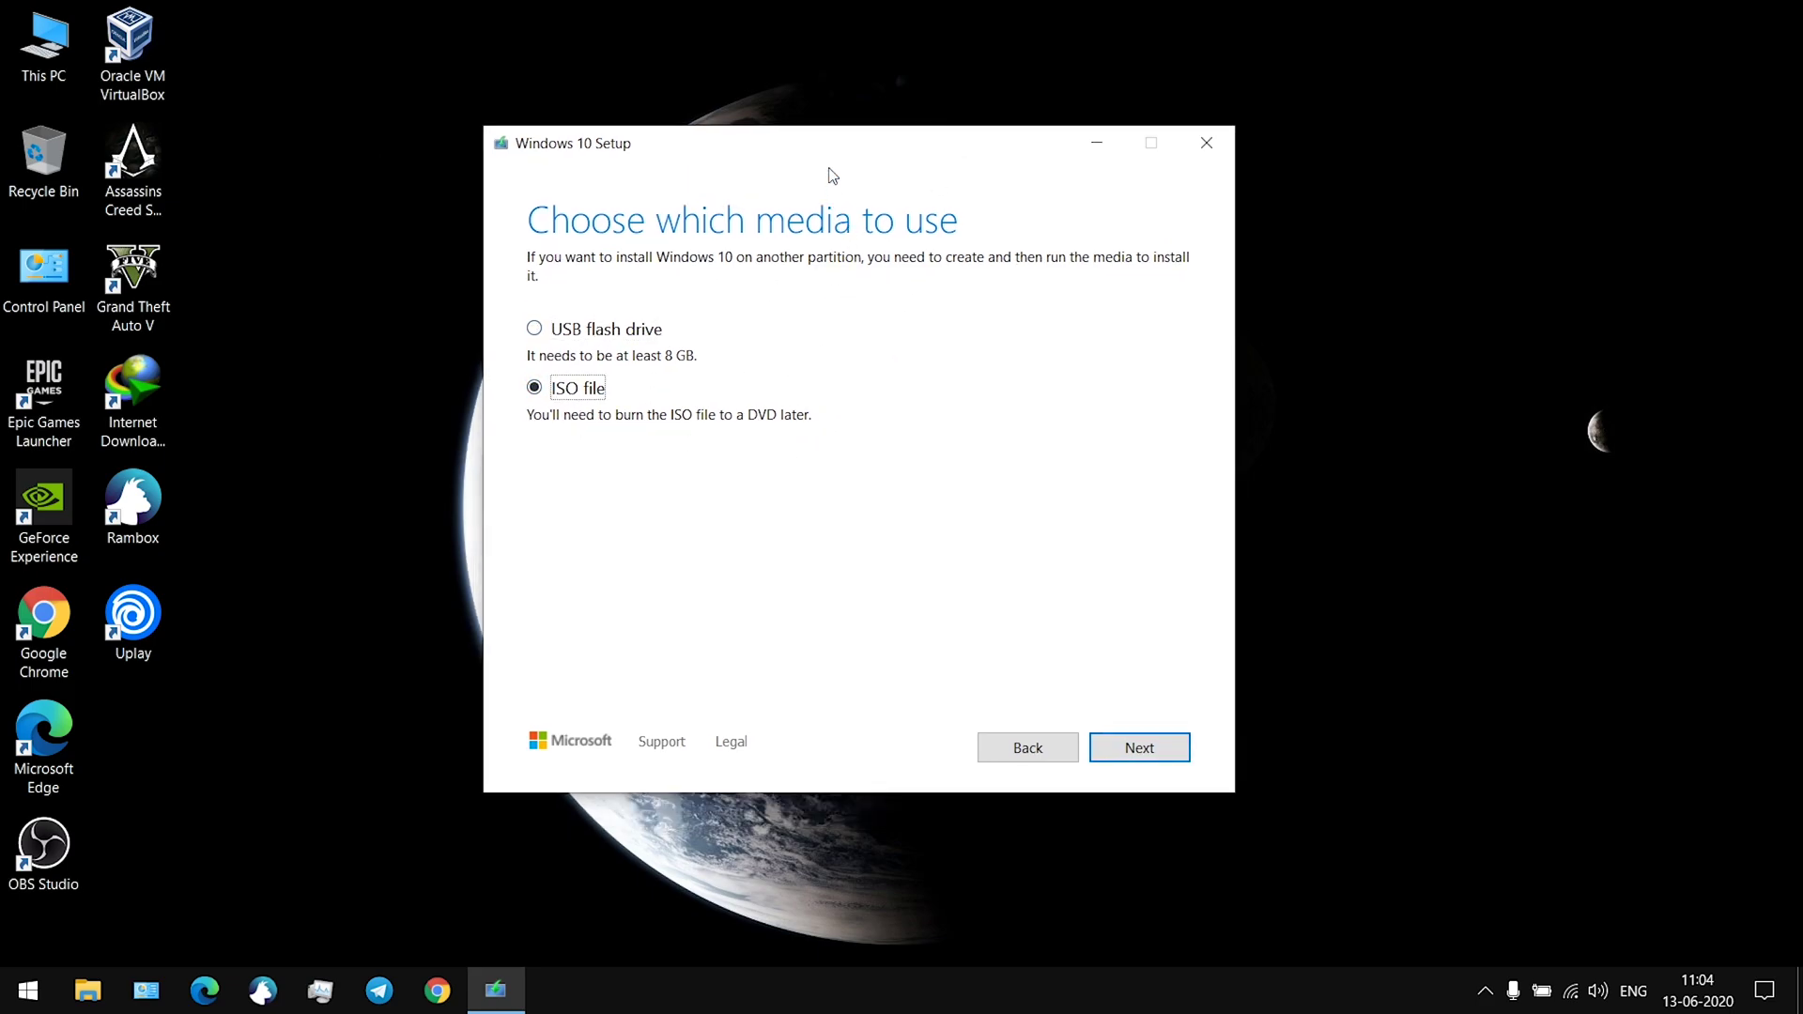
click(1160, 747)
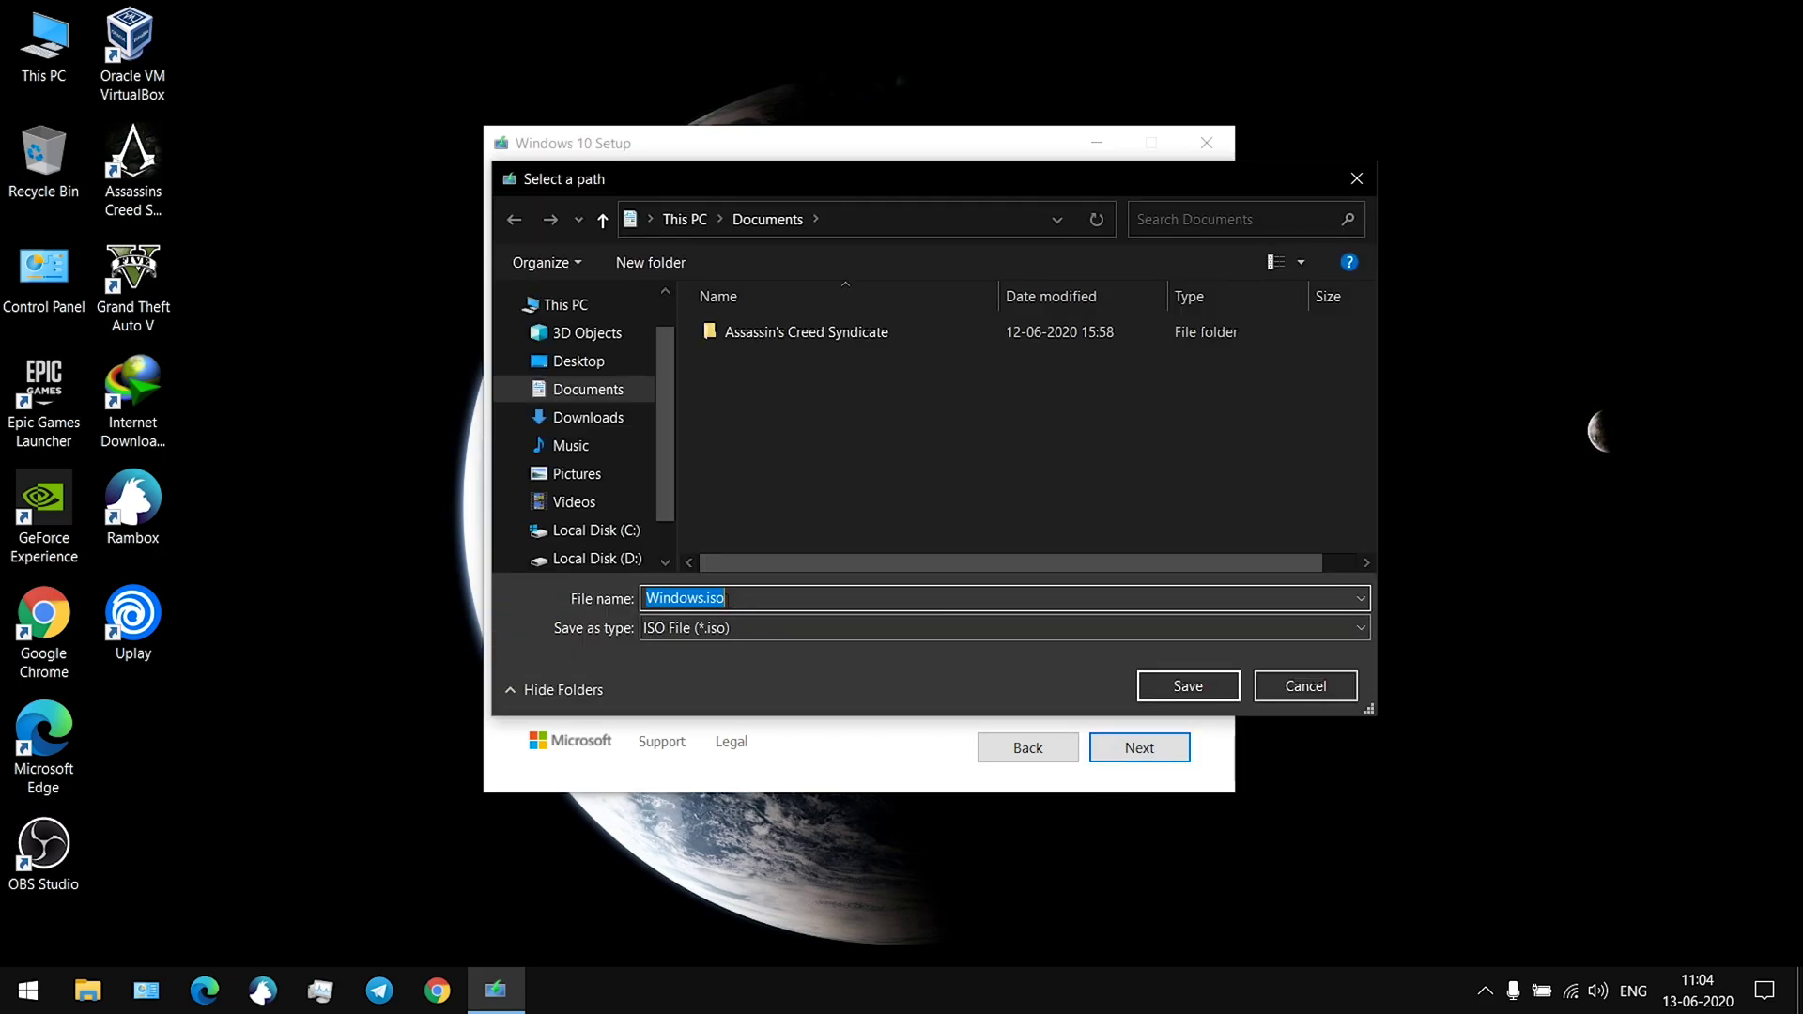
click(728, 600)
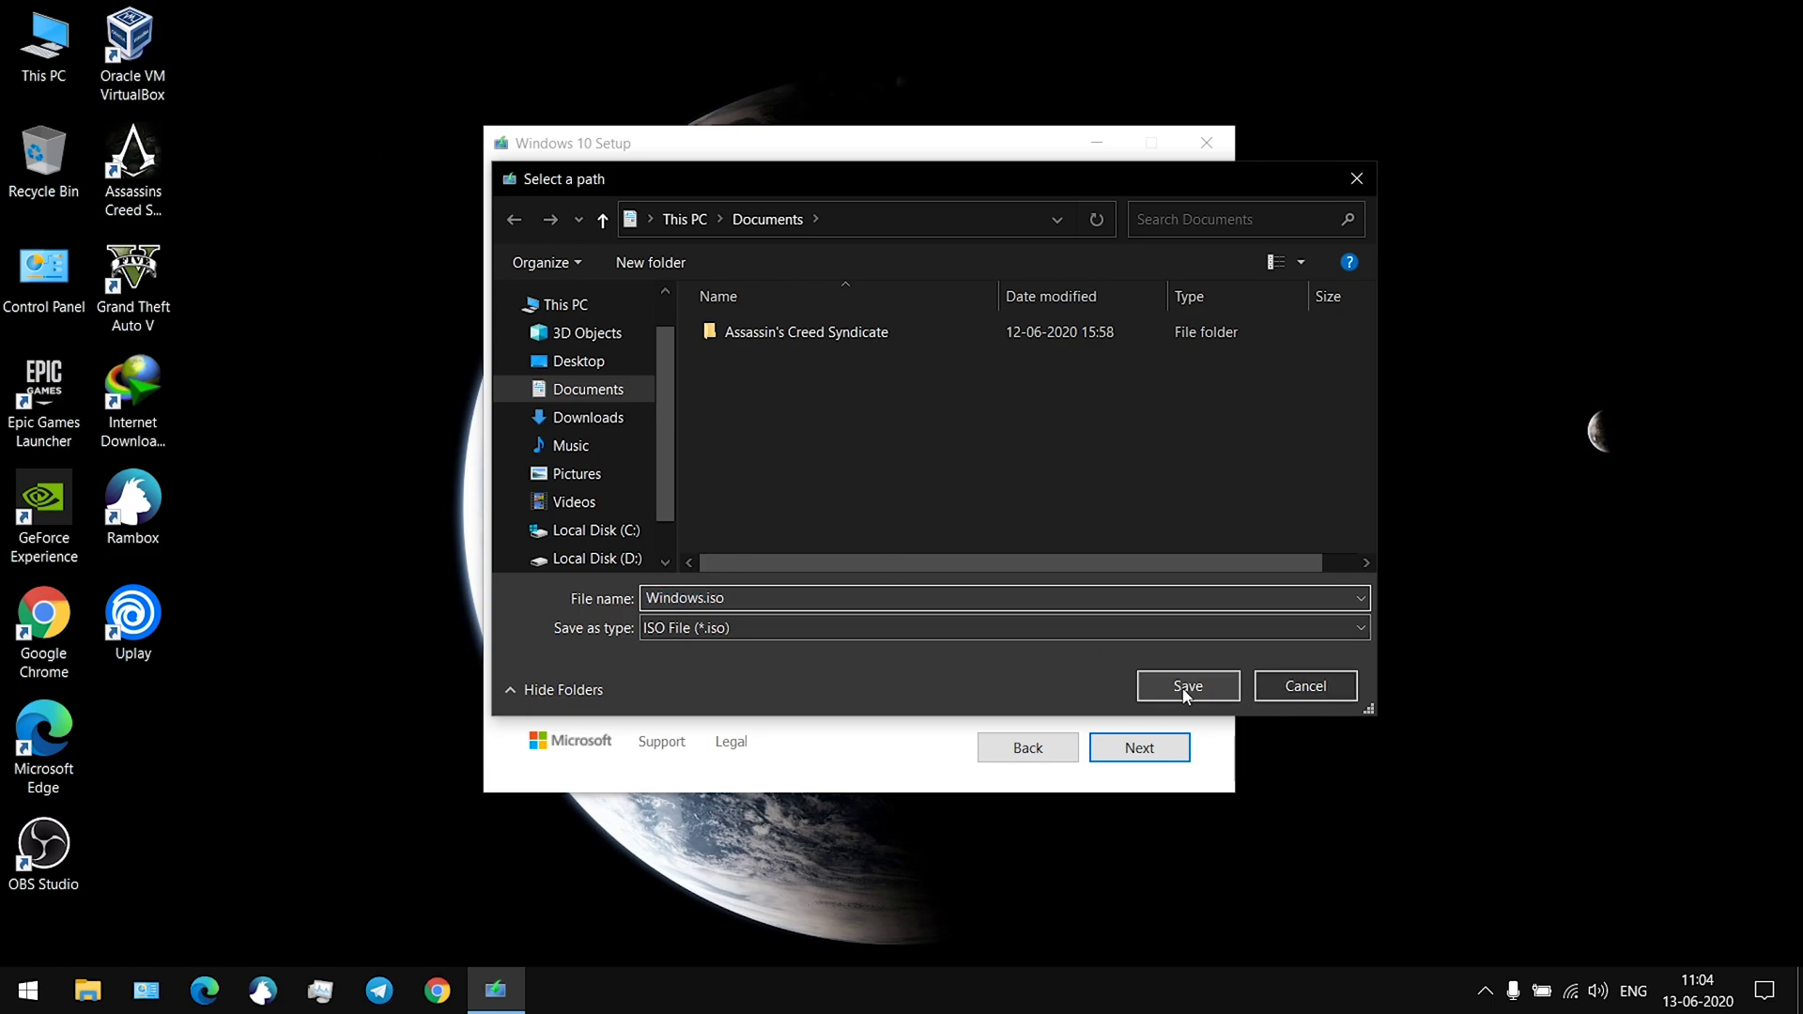
drag(937, 186, 882, 192)
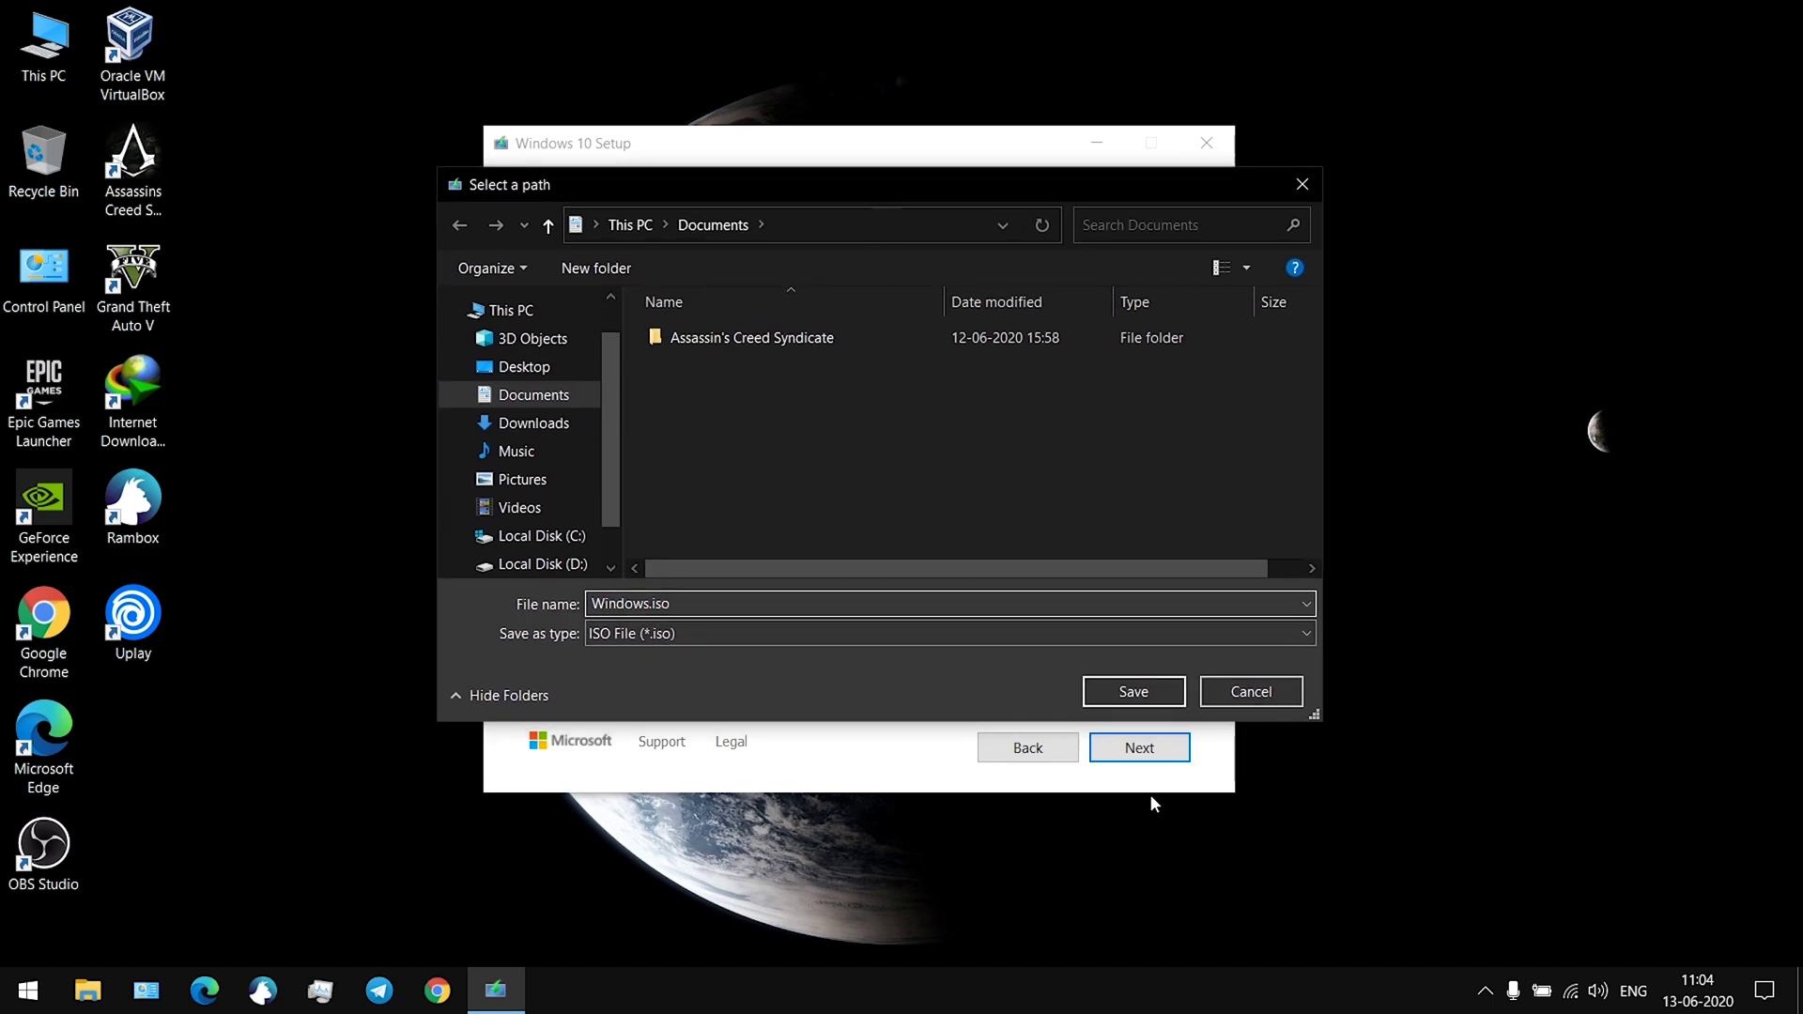
Cancel saving the ISO file and quit Windows 10 Setup
click(1249, 696)
click(1203, 145)
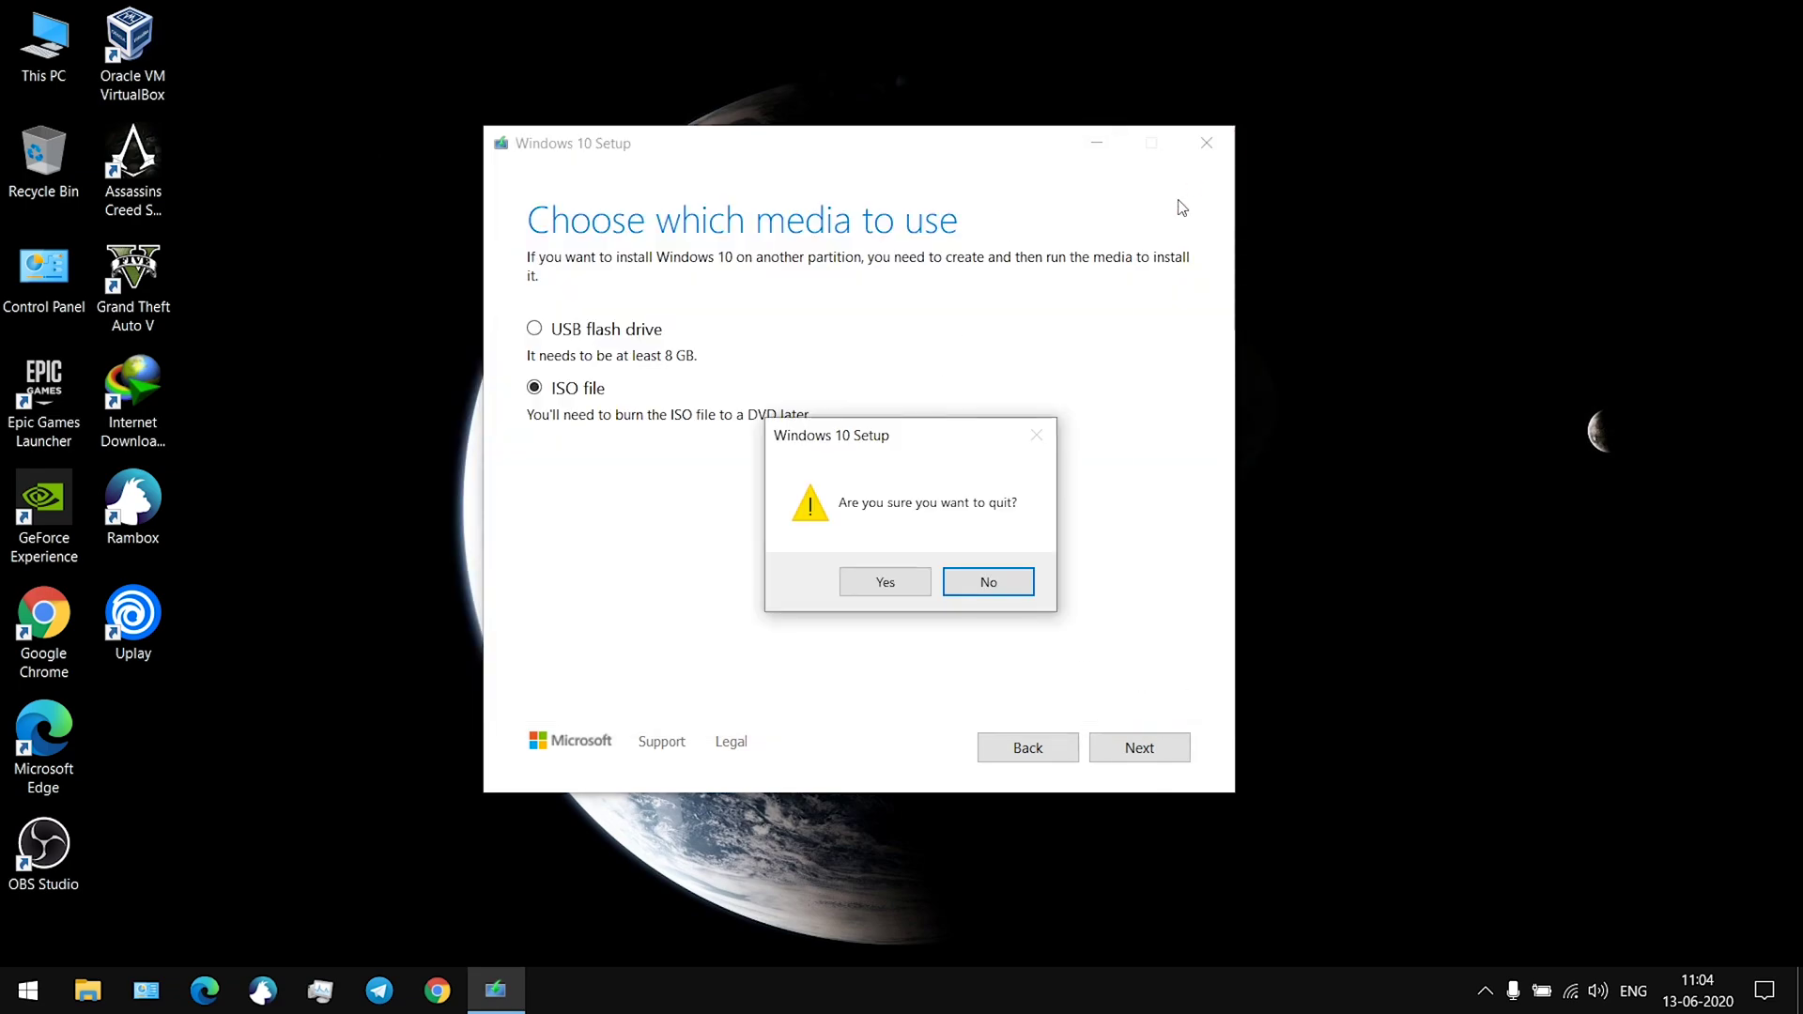
click(880, 584)
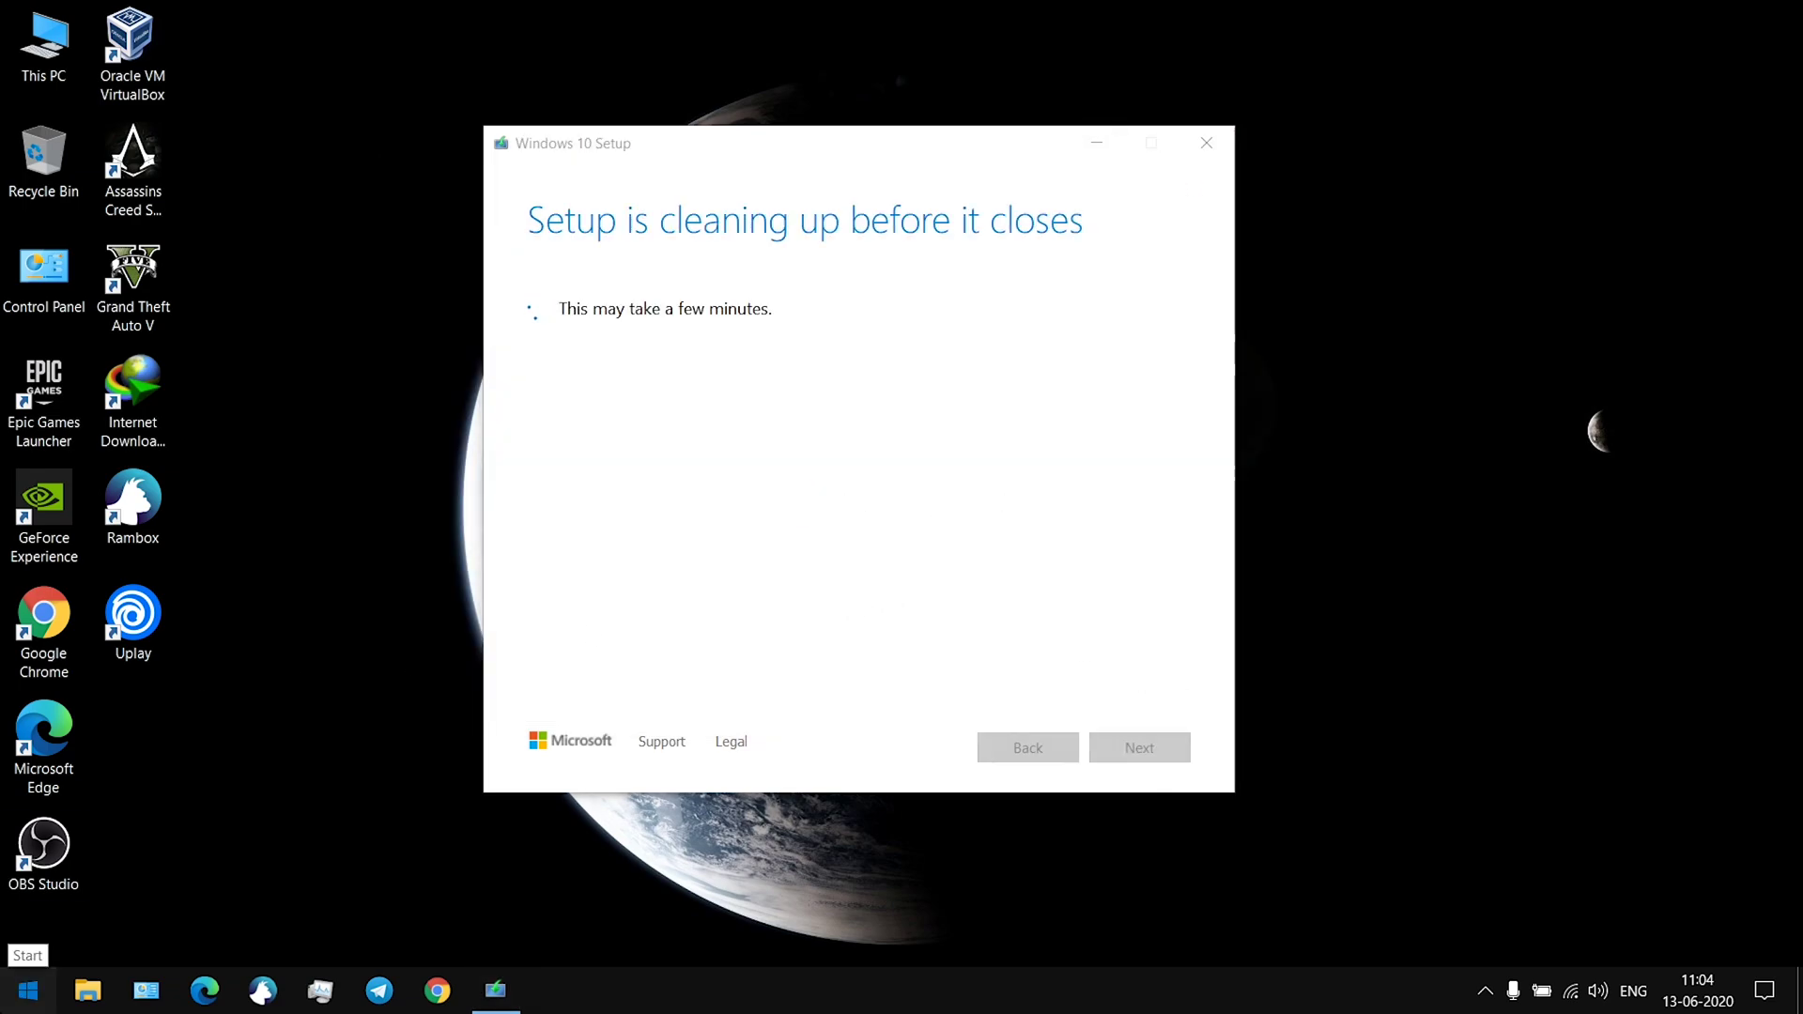
Open the OS folder on drive D and locate the already downloaded Windows2004.iso
click(28, 991)
click(548, 568)
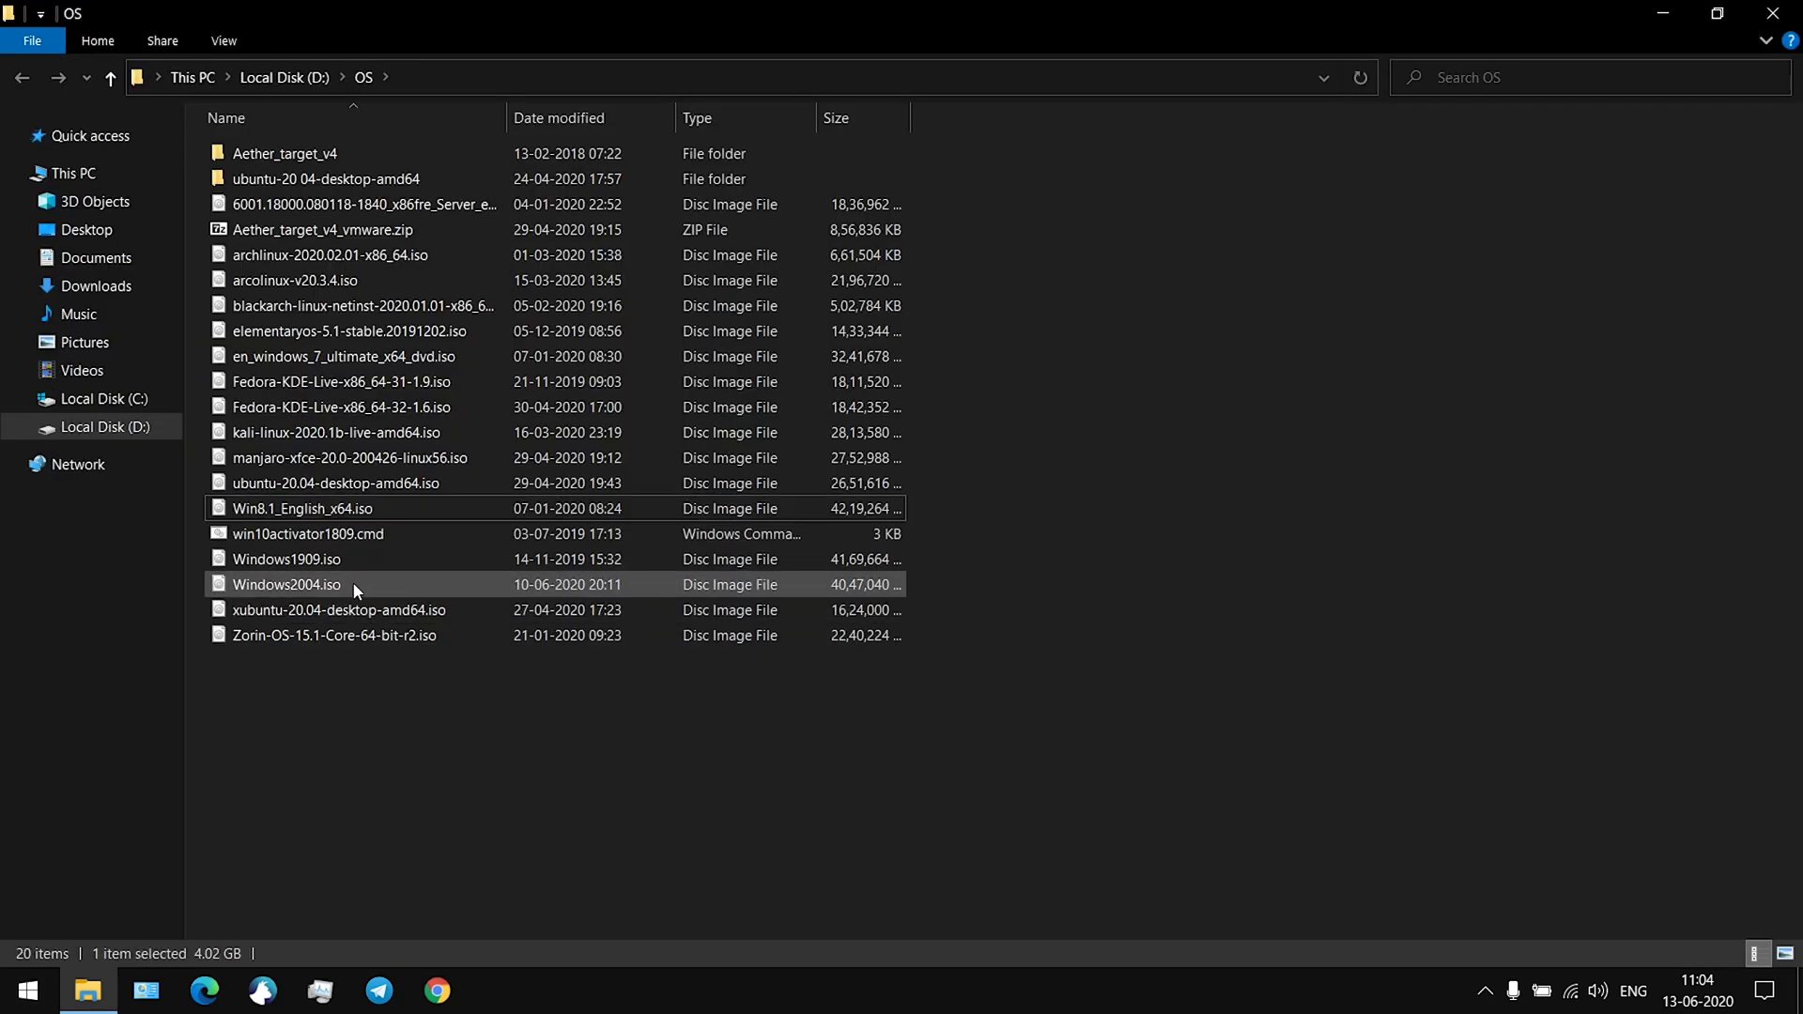
click(353, 584)
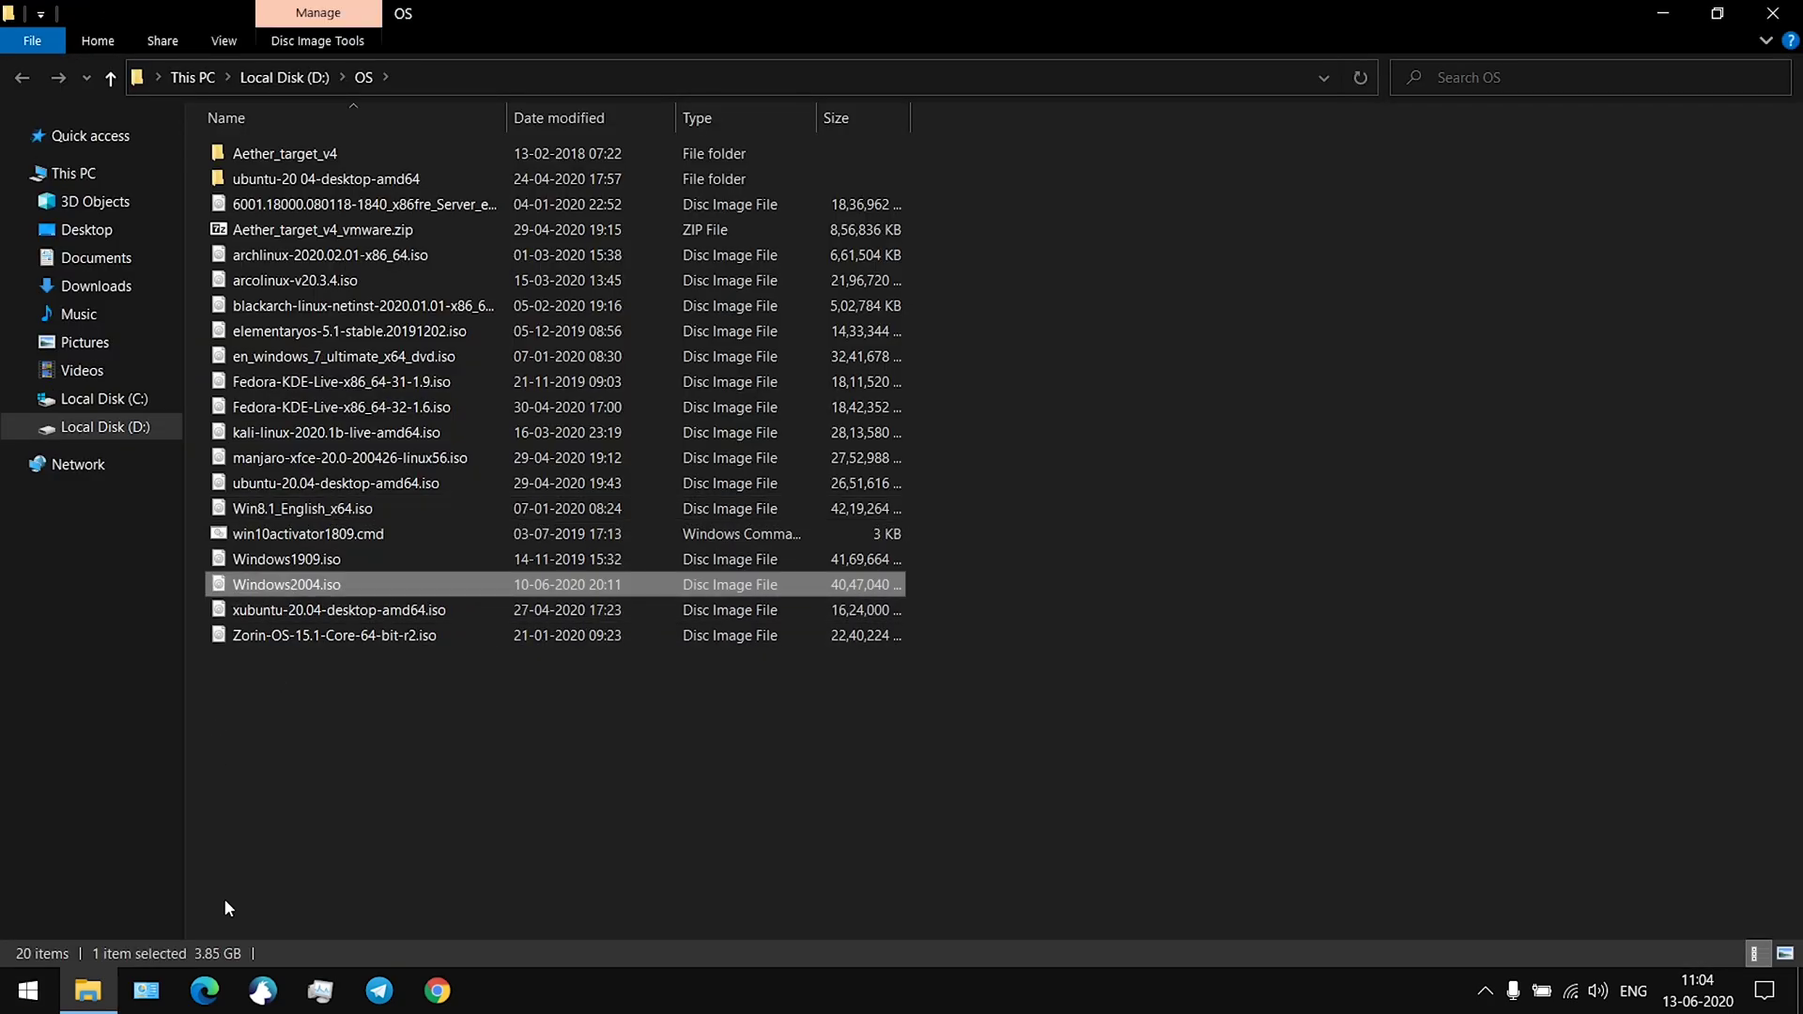
click(371, 732)
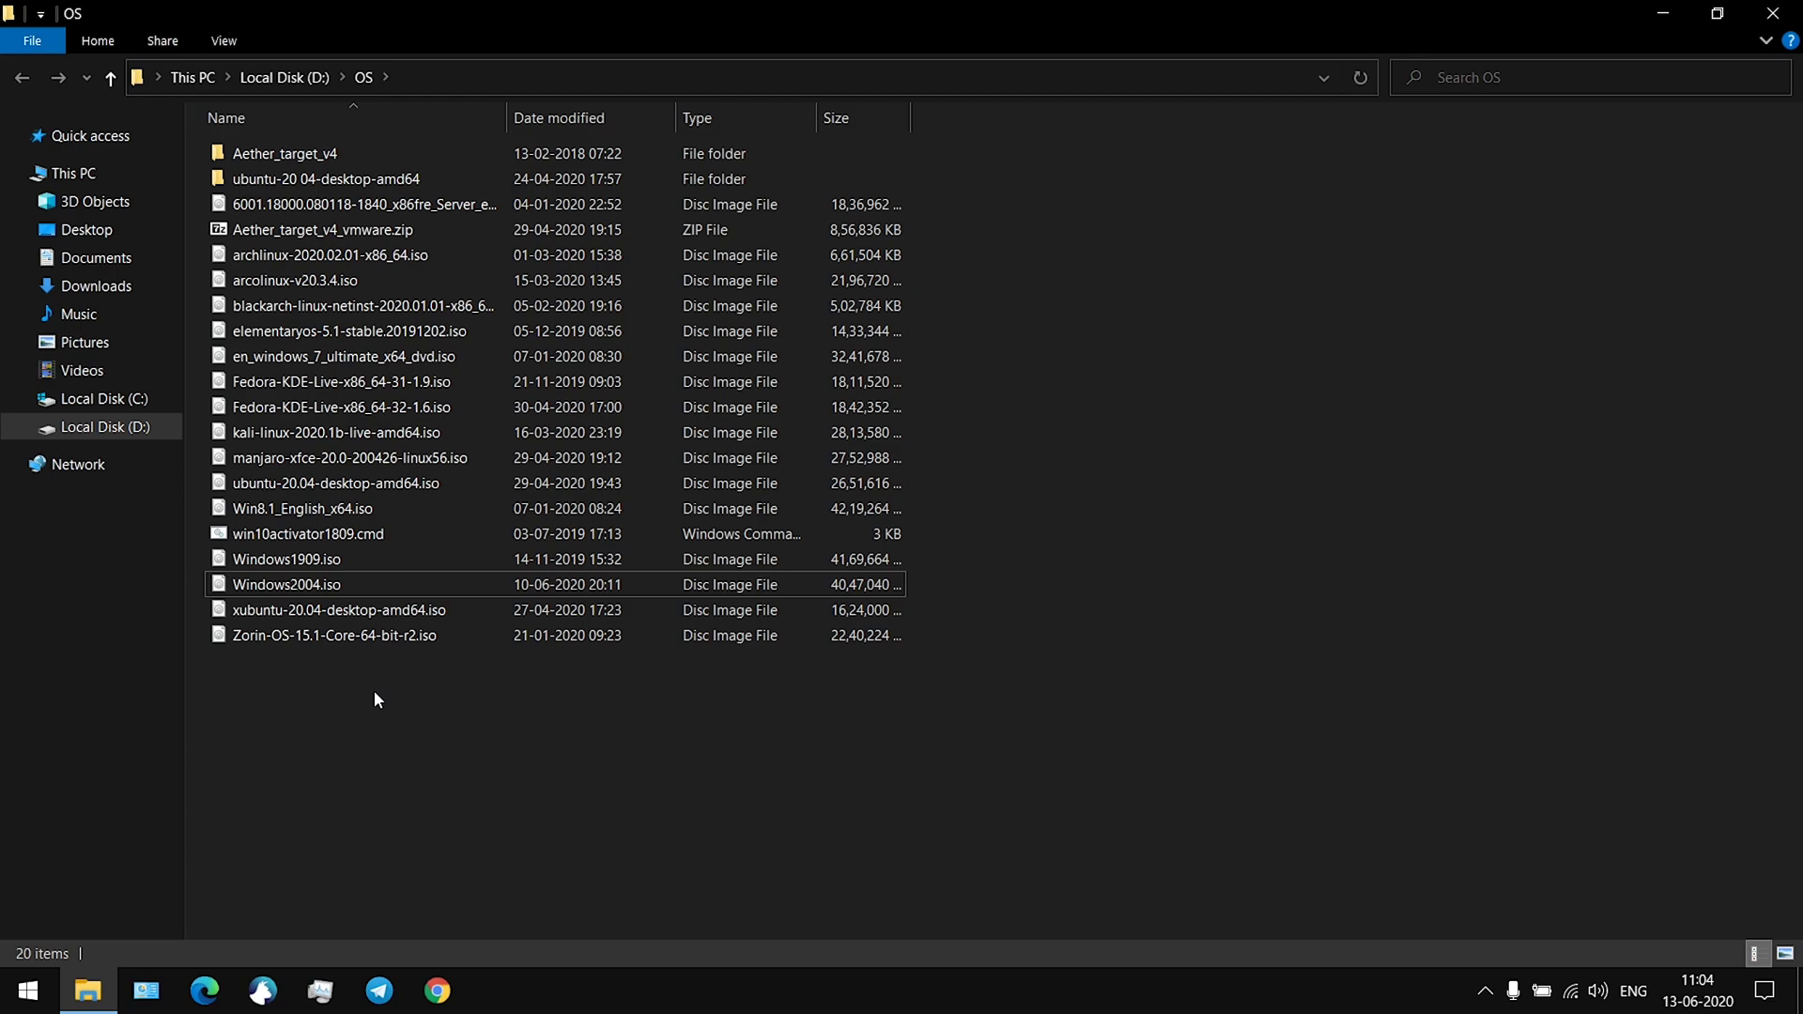
Switch to Edge, search for rufus and open the Download section of the official site rufus.ie
click(205, 991)
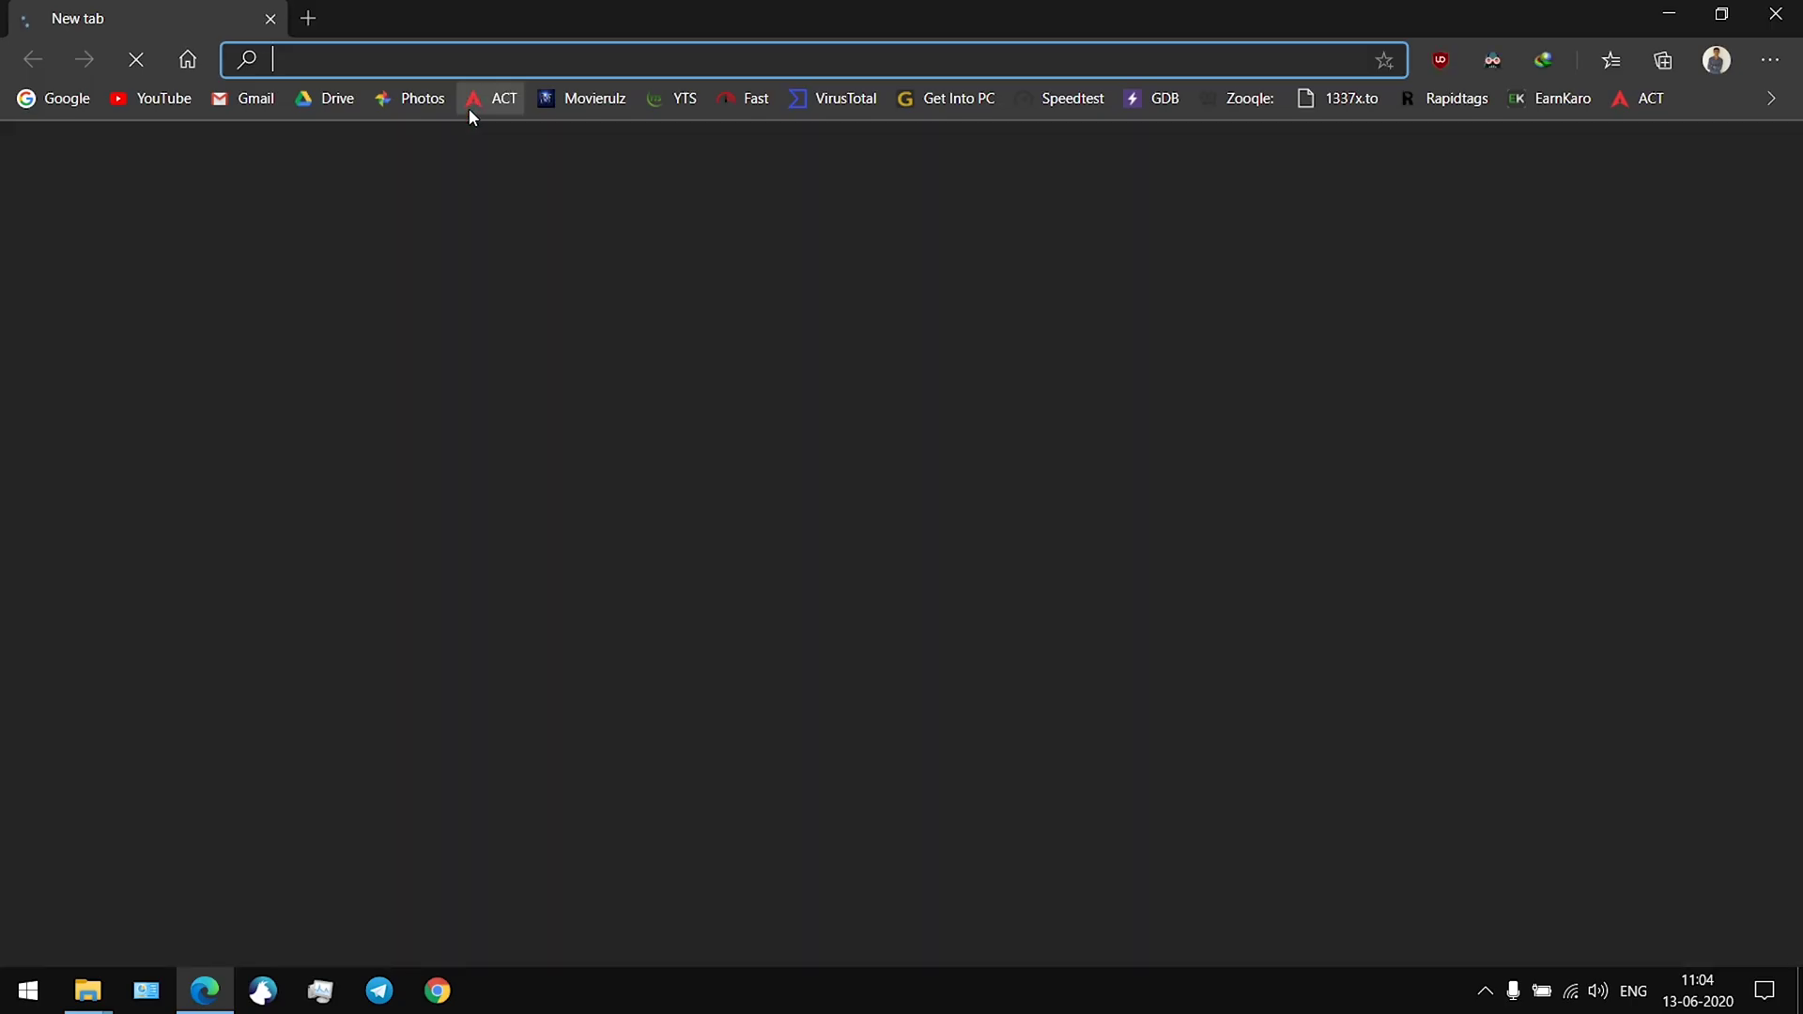
text(ruu)
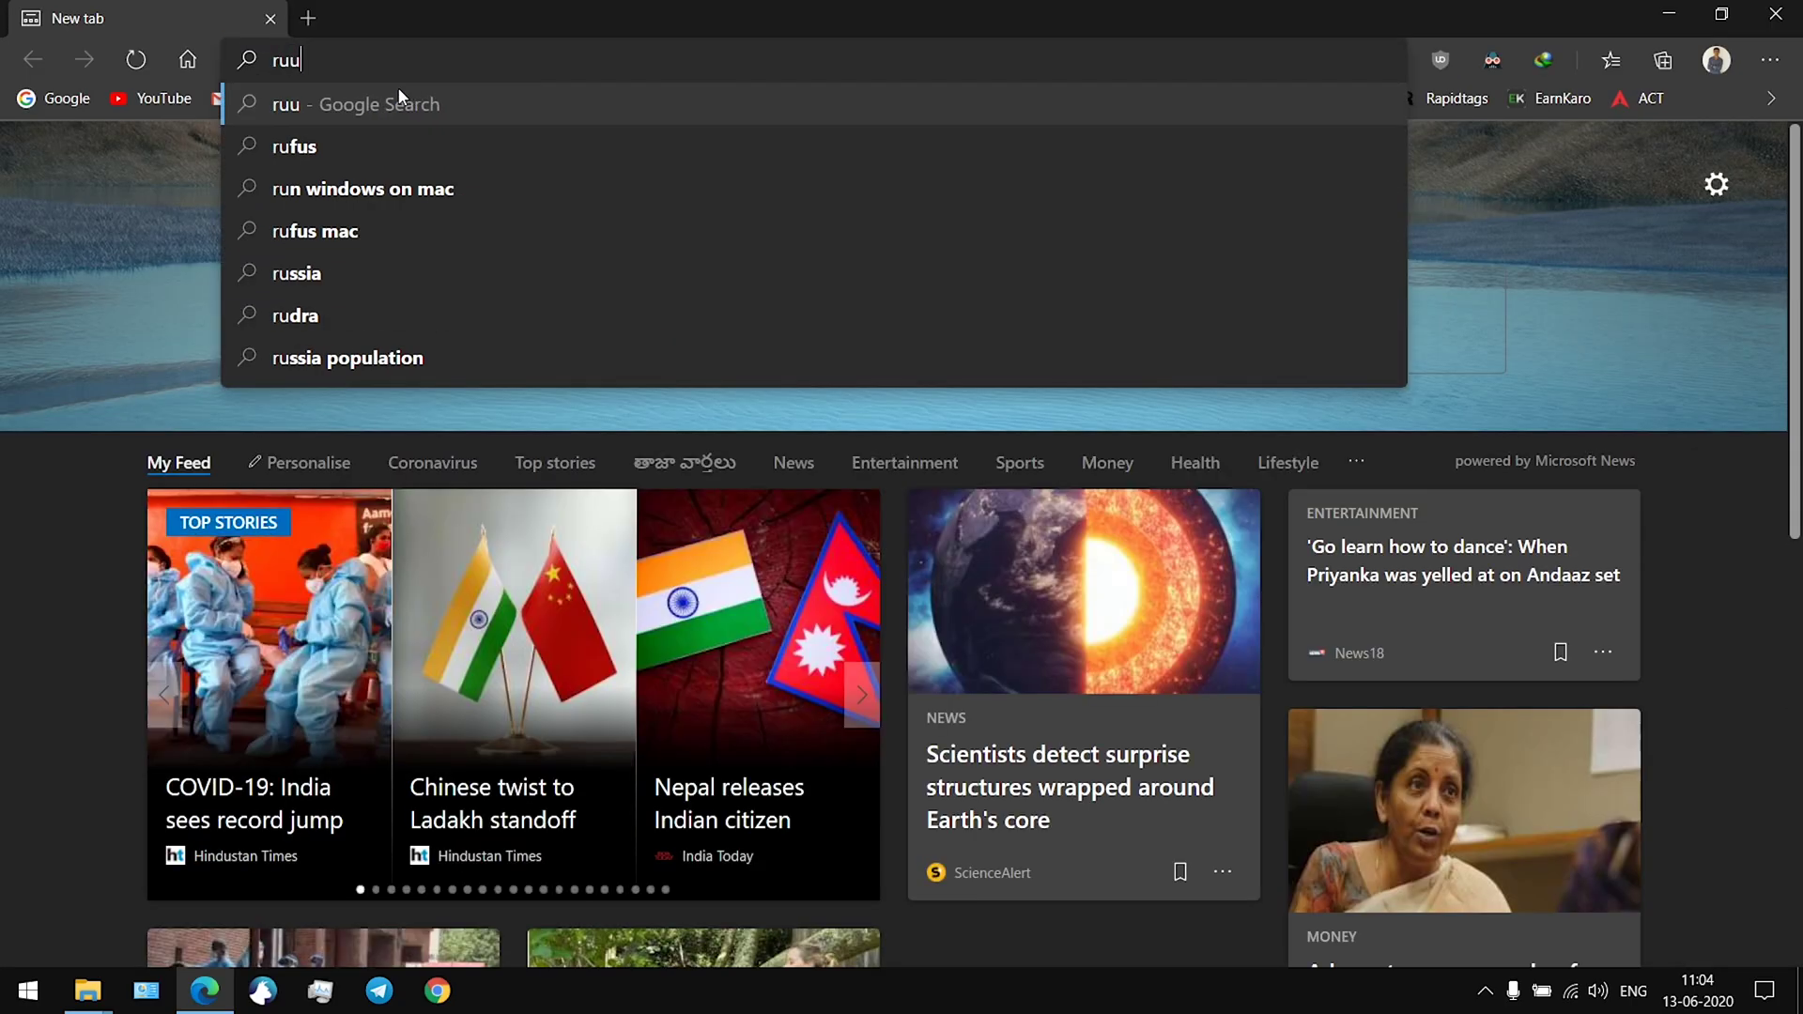
key(BackSpace)
text(fus)
key(Return)
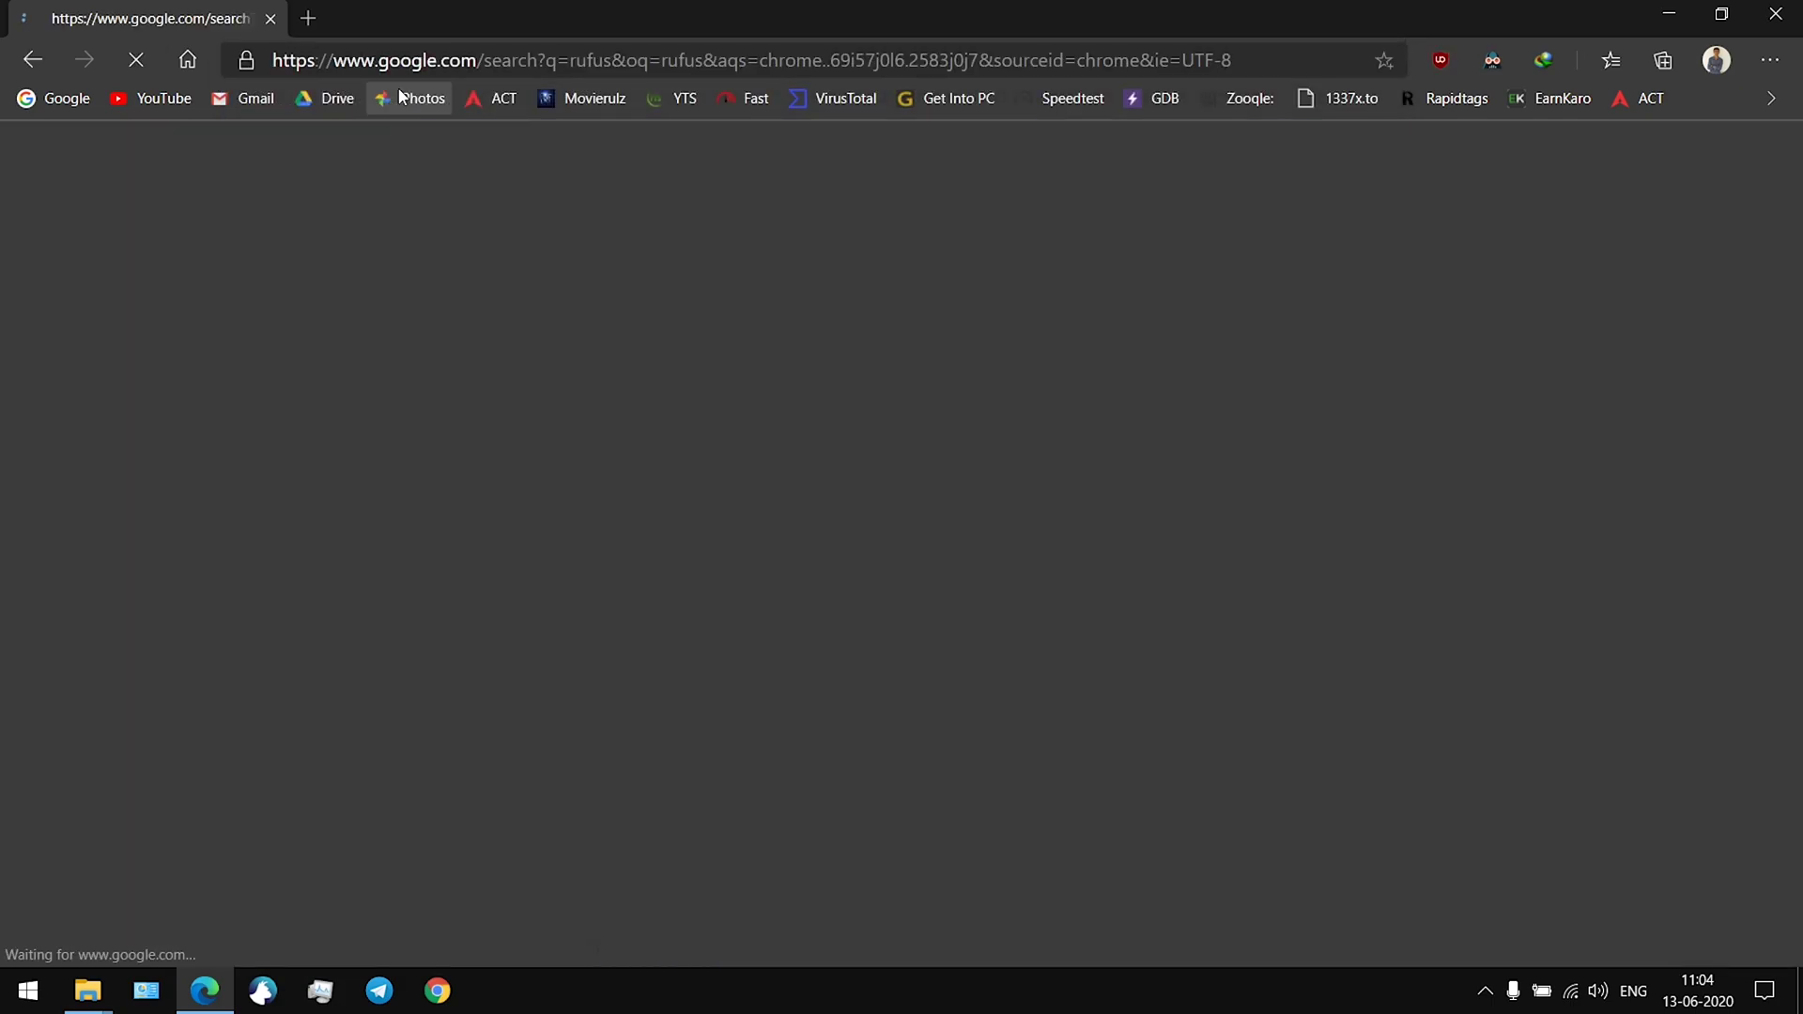
click(336, 60)
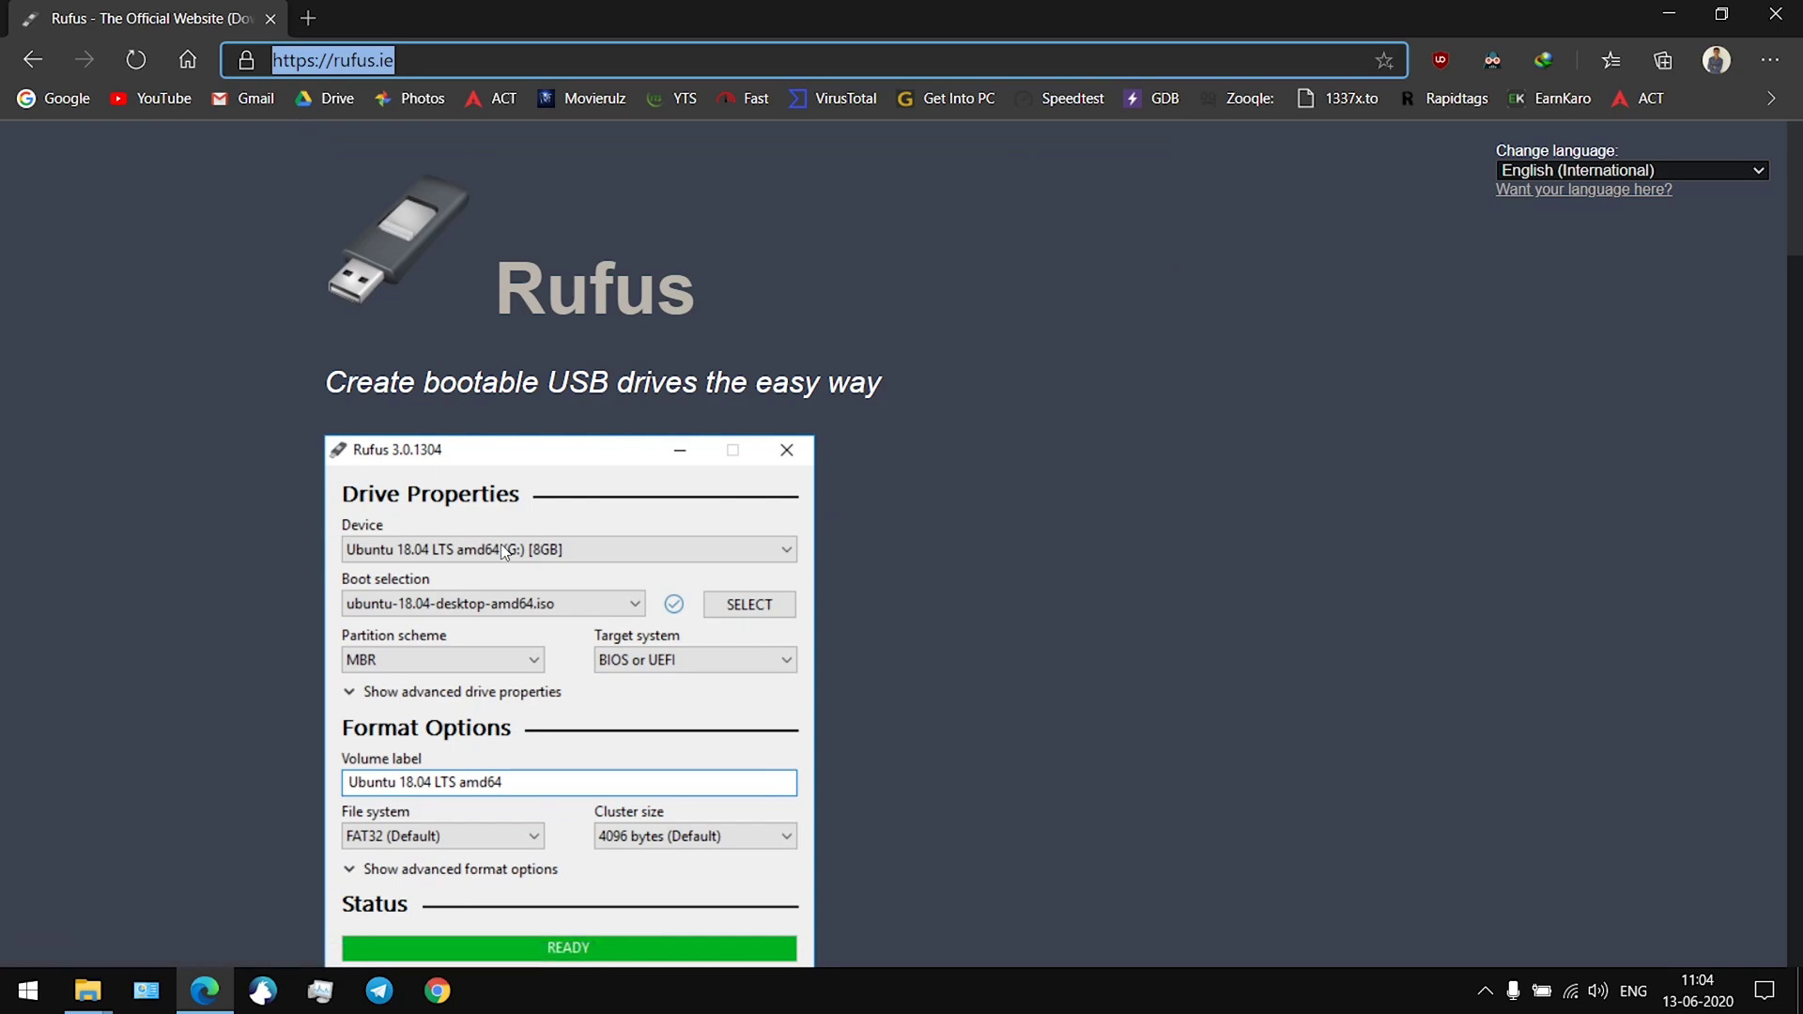
scroll(461, 513, down, 15)
scroll(461, 513, up, 3)
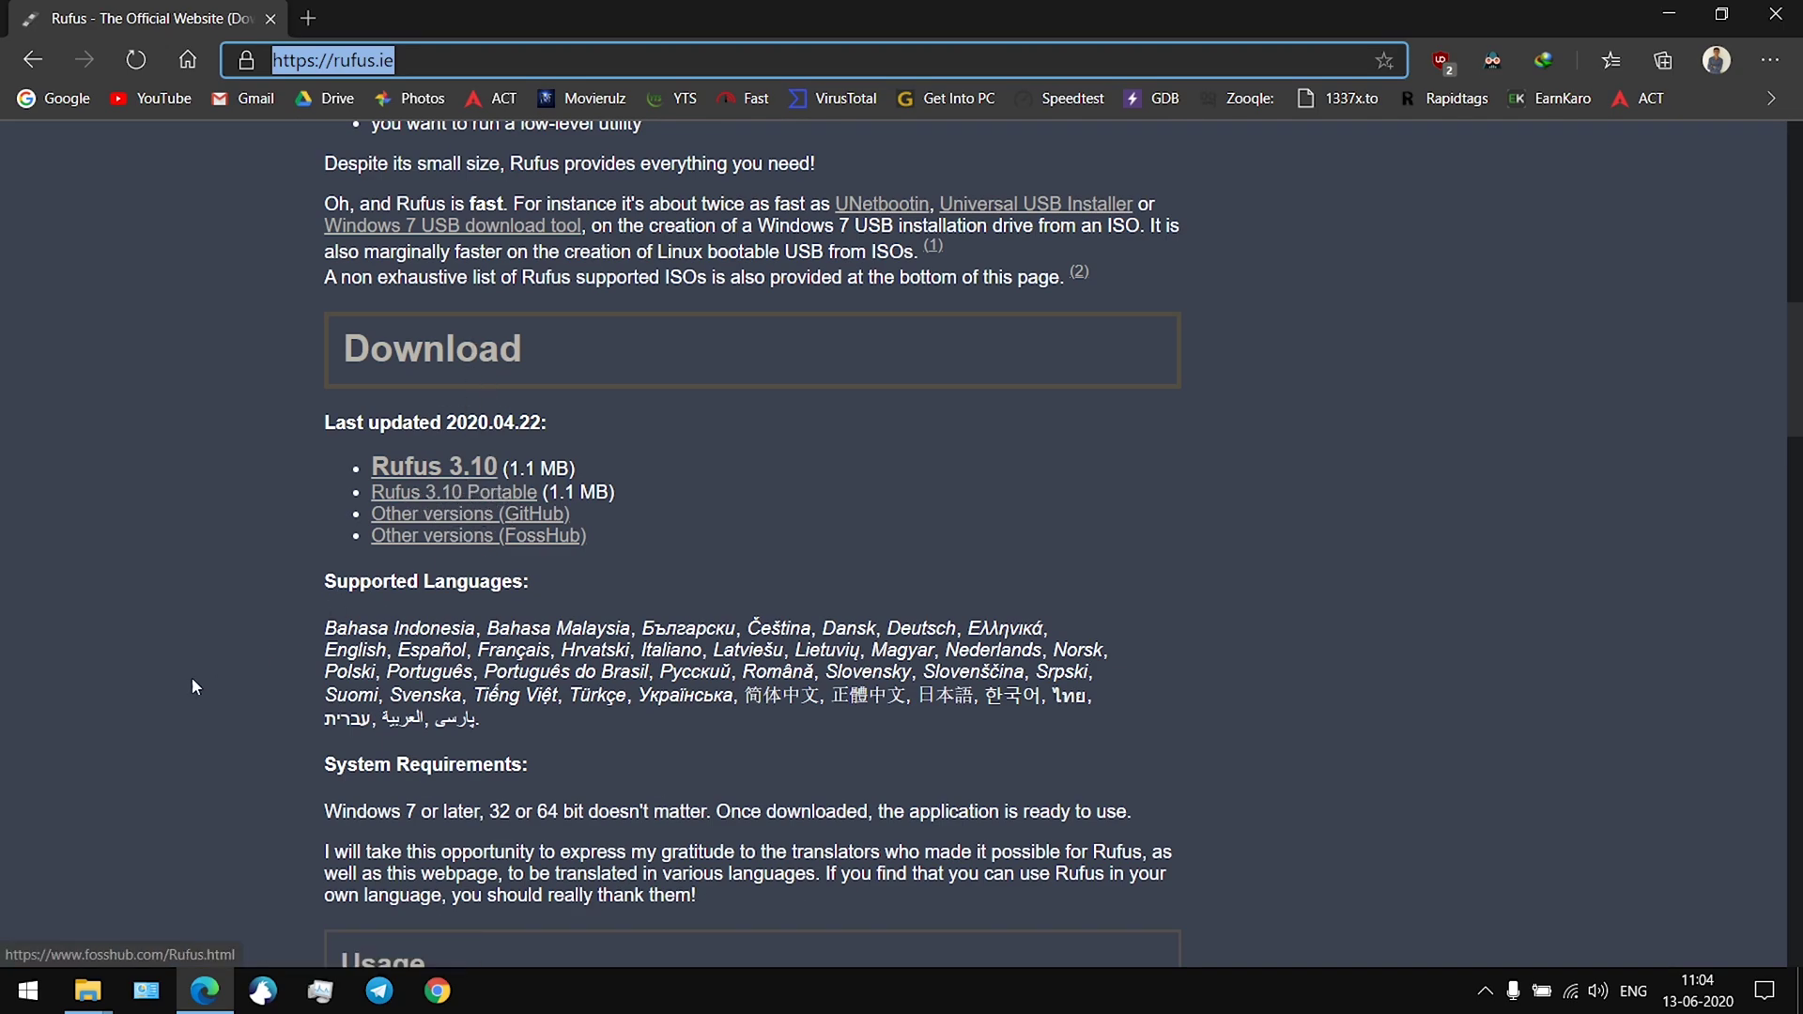
Switch to File Explorer, open the PROGRAMS folder on drive D and launch rufus-3.10.exe
click(87, 991)
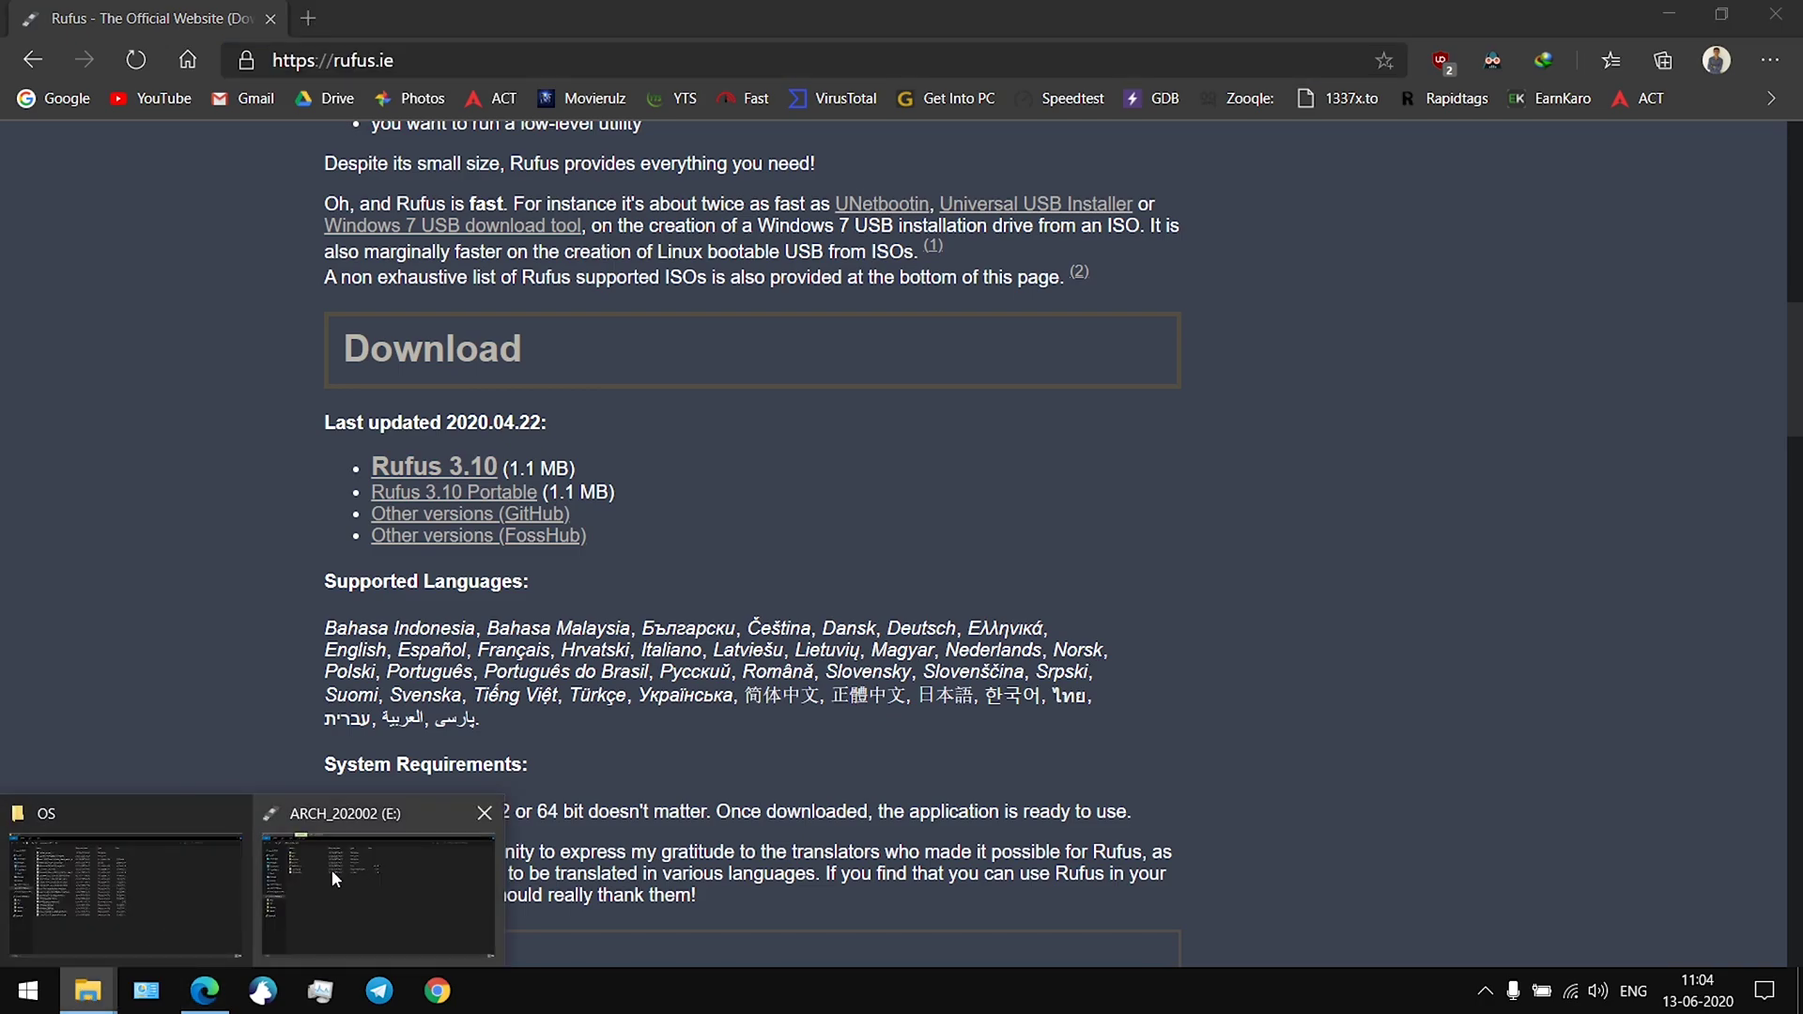
click(165, 883)
click(144, 428)
click(268, 383)
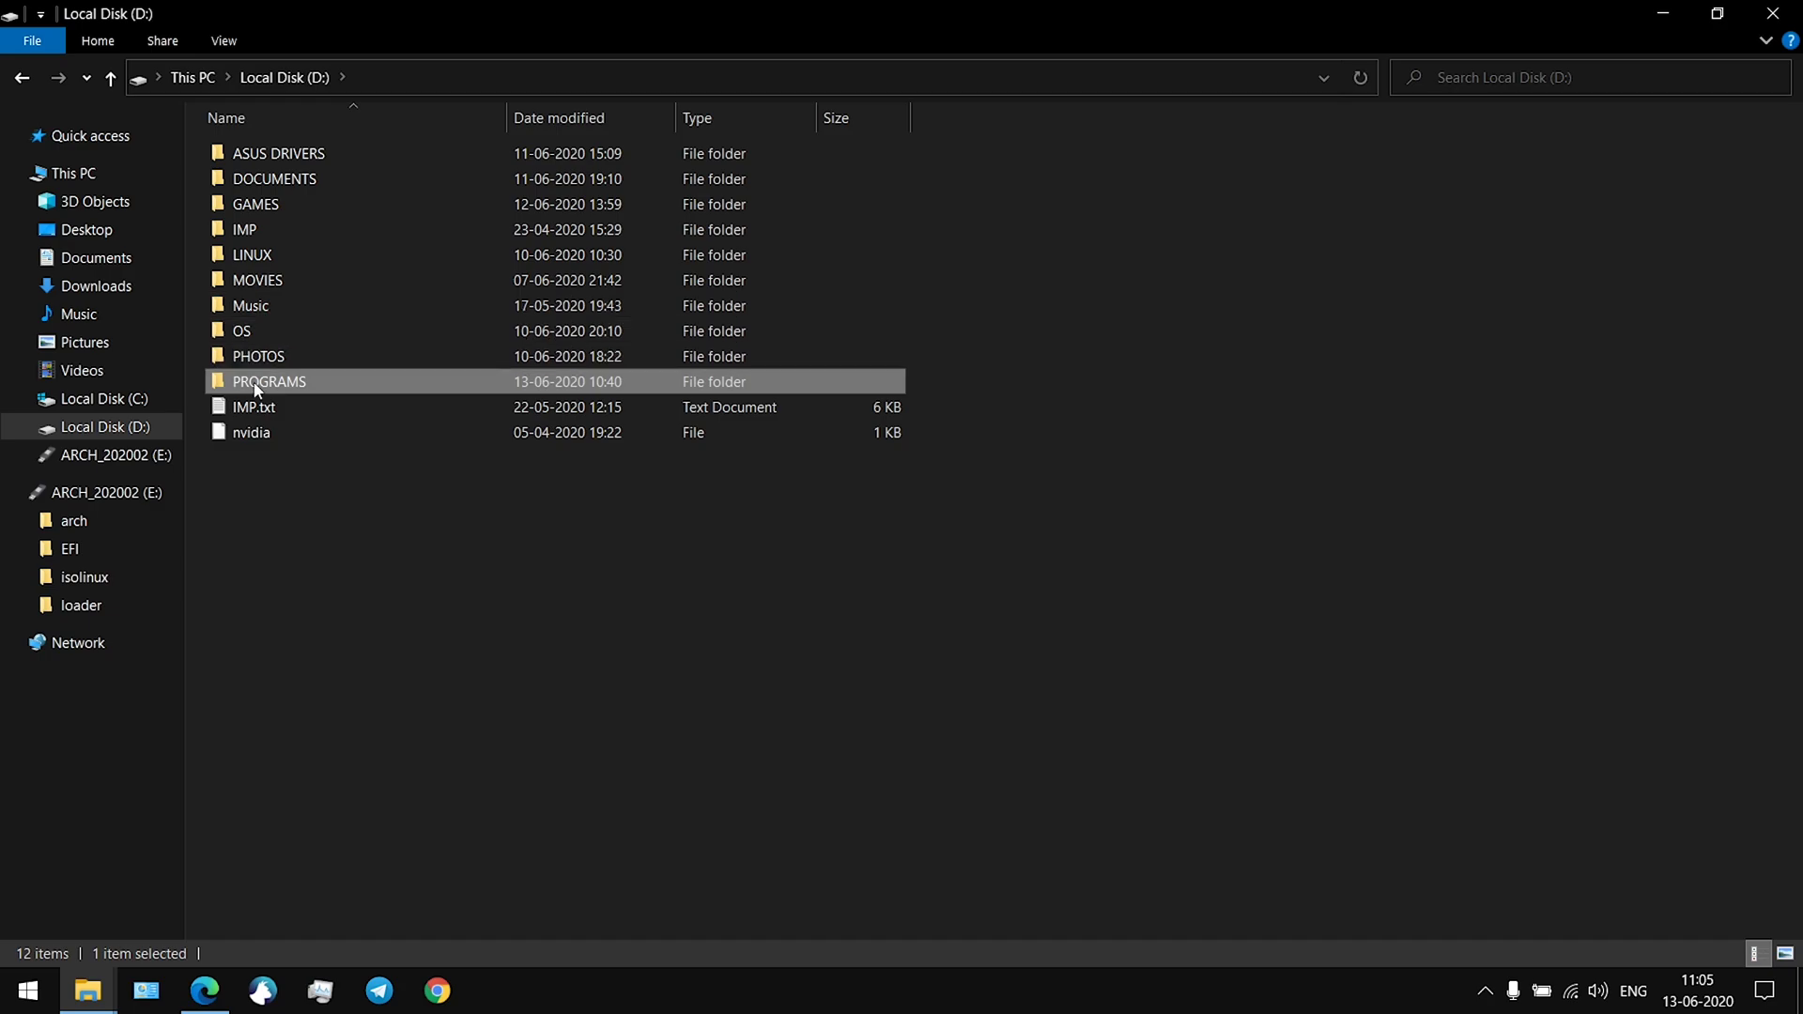
double_click(256, 383)
key(r)
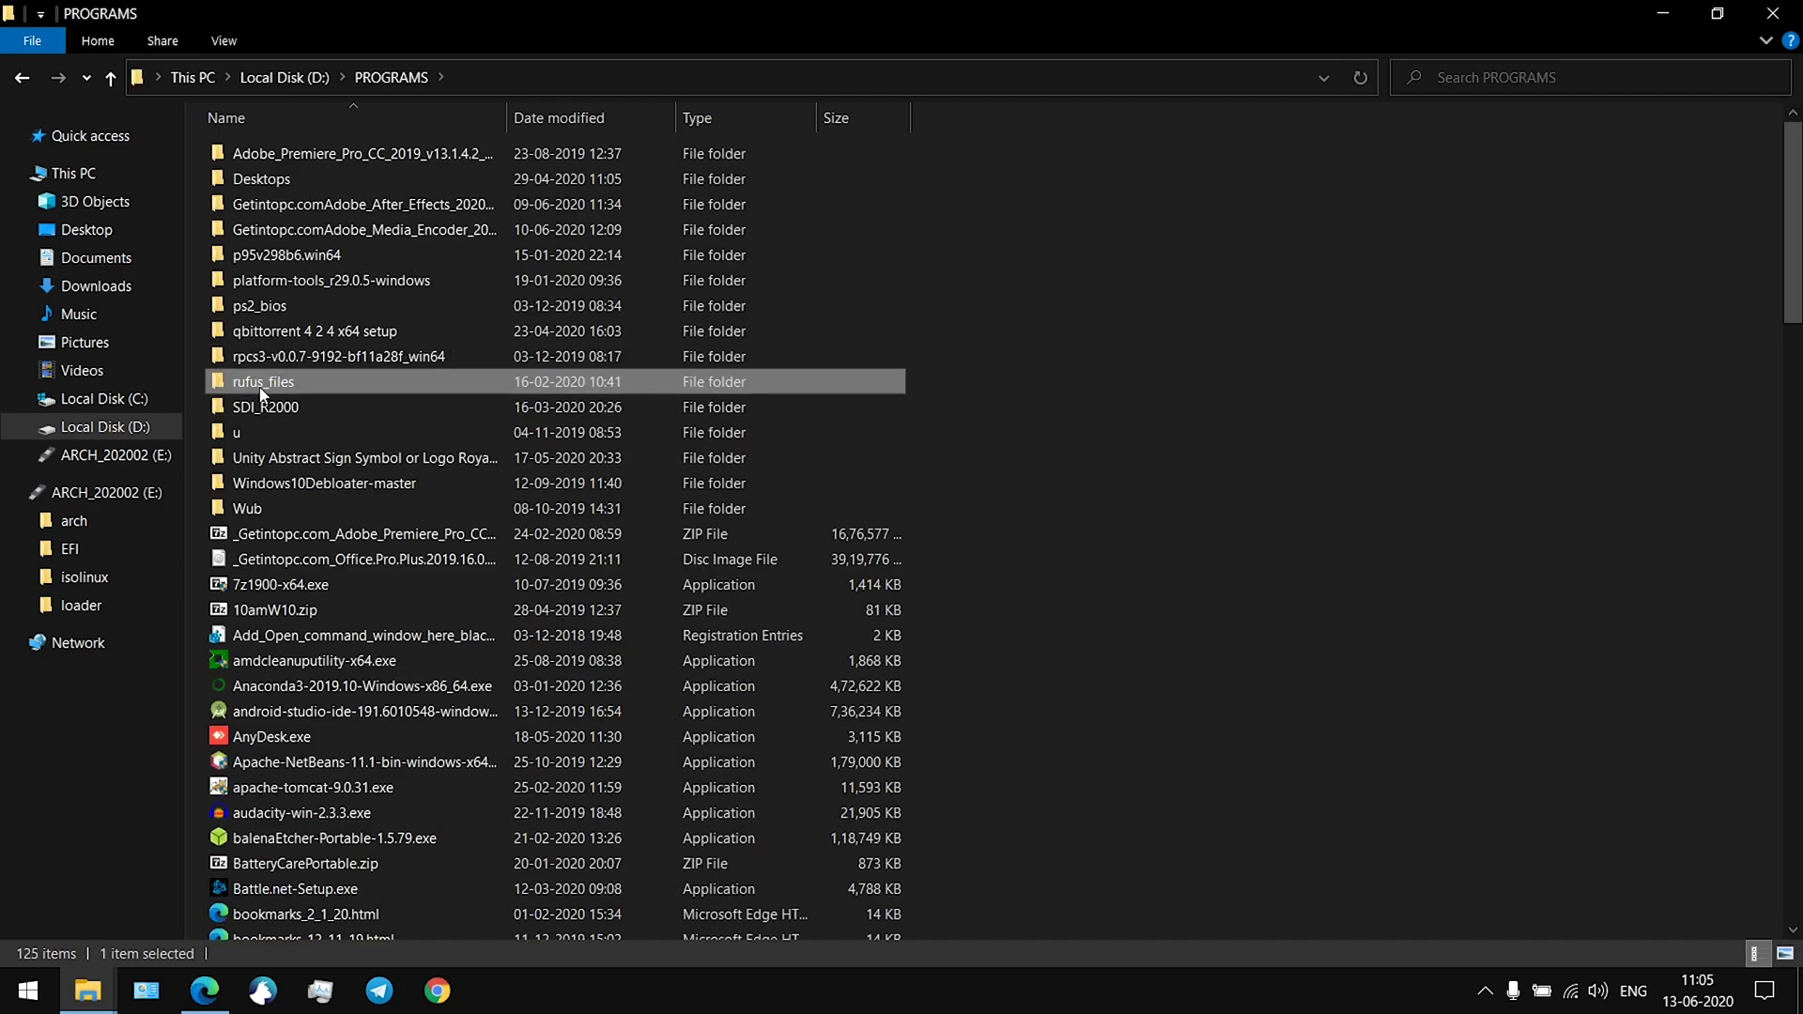
key(a)
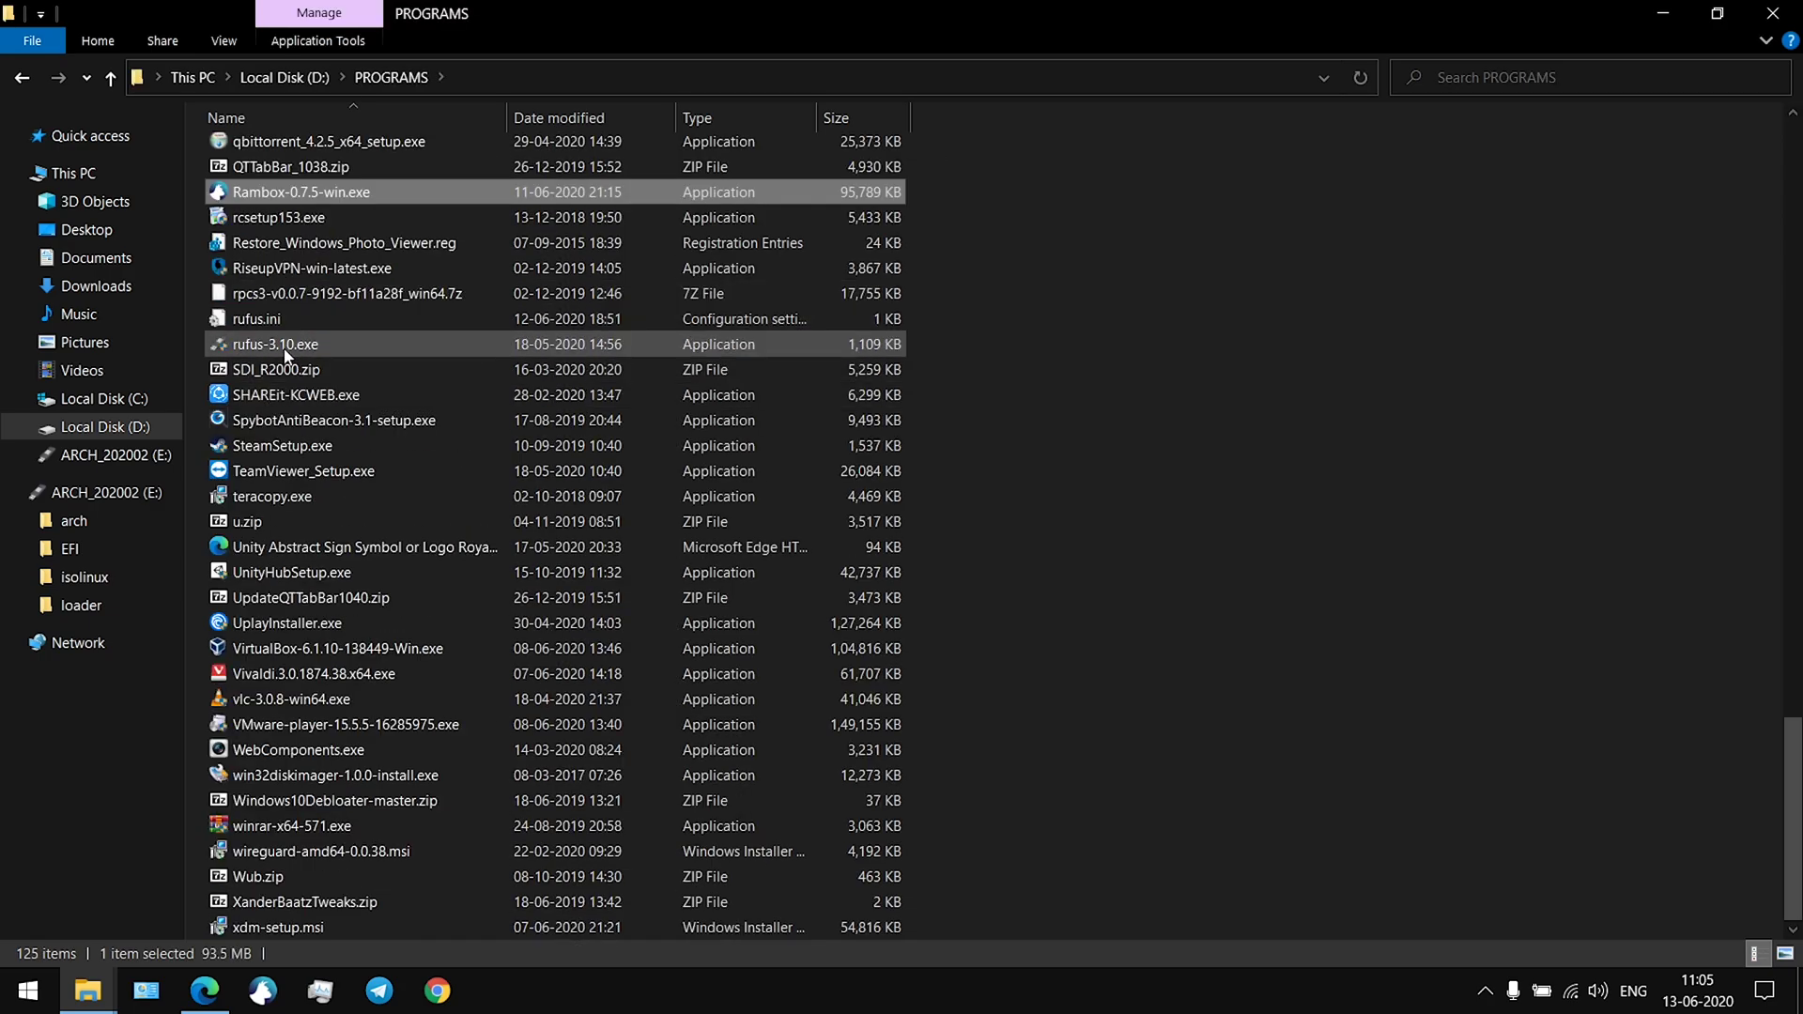
double_click(285, 349)
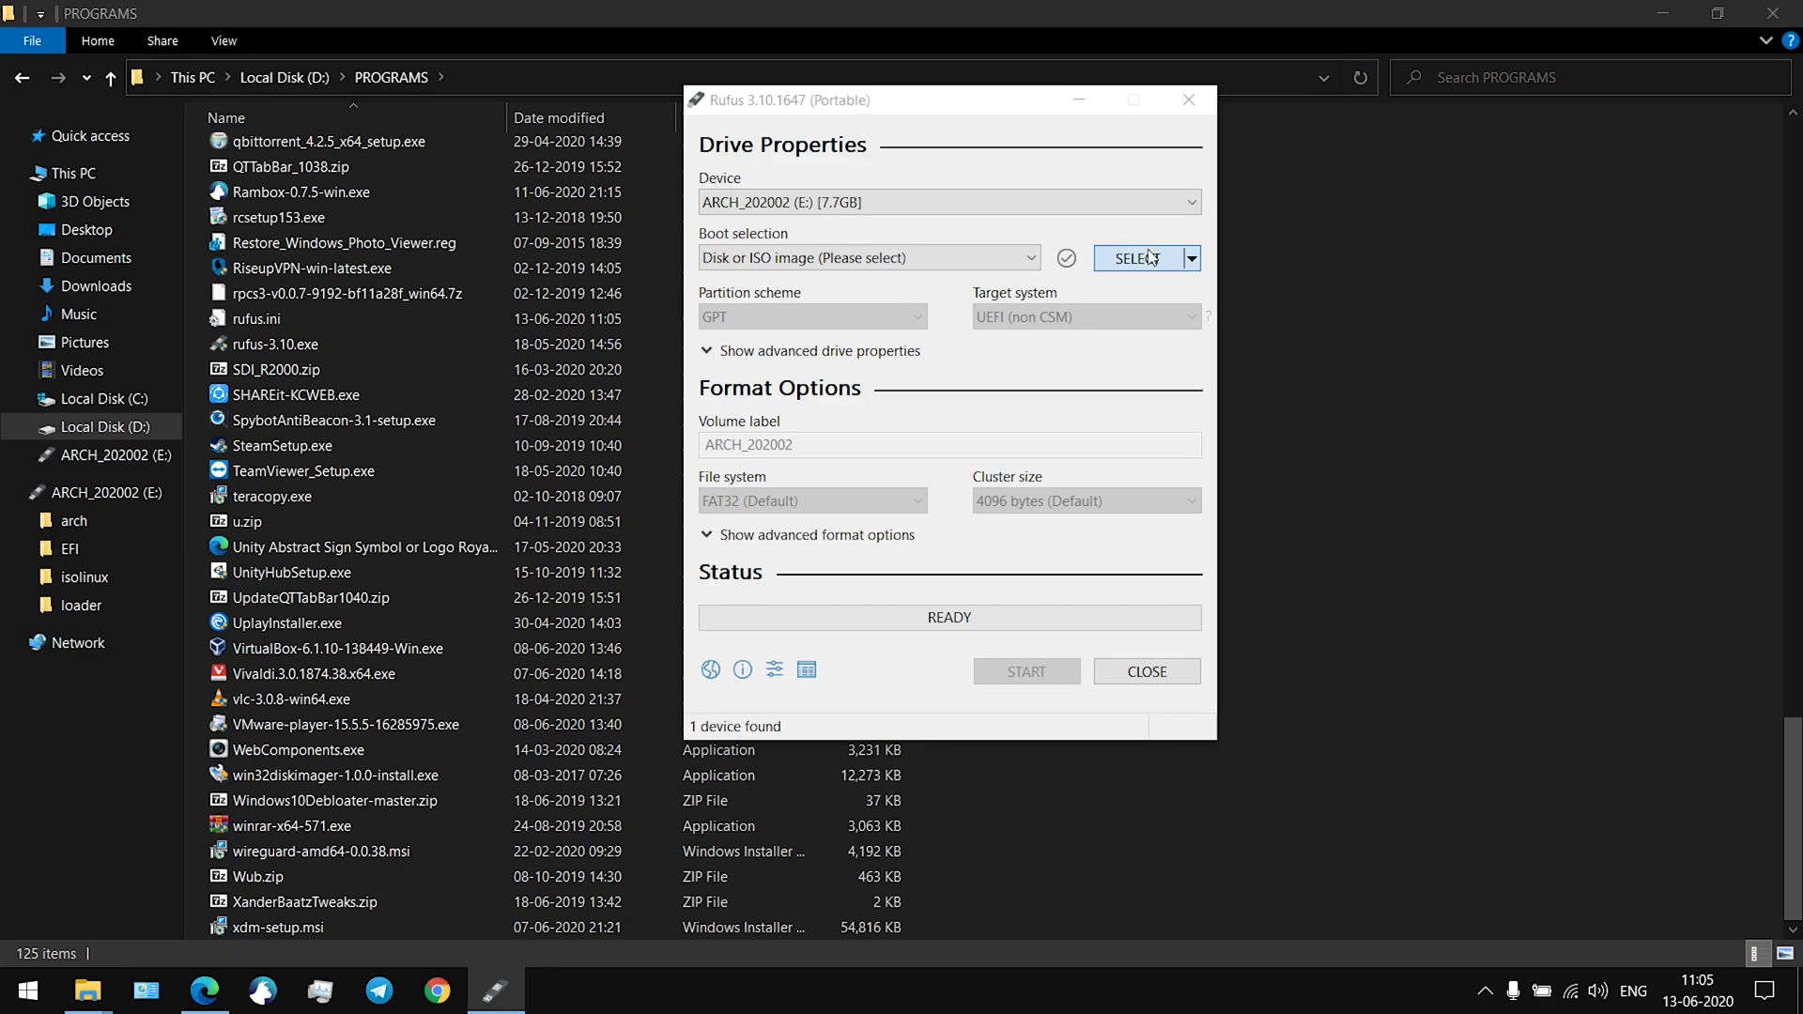
Choose the USB drive ARCH_202002 (E:) as the device to write to
click(1147, 257)
click(1465, 638)
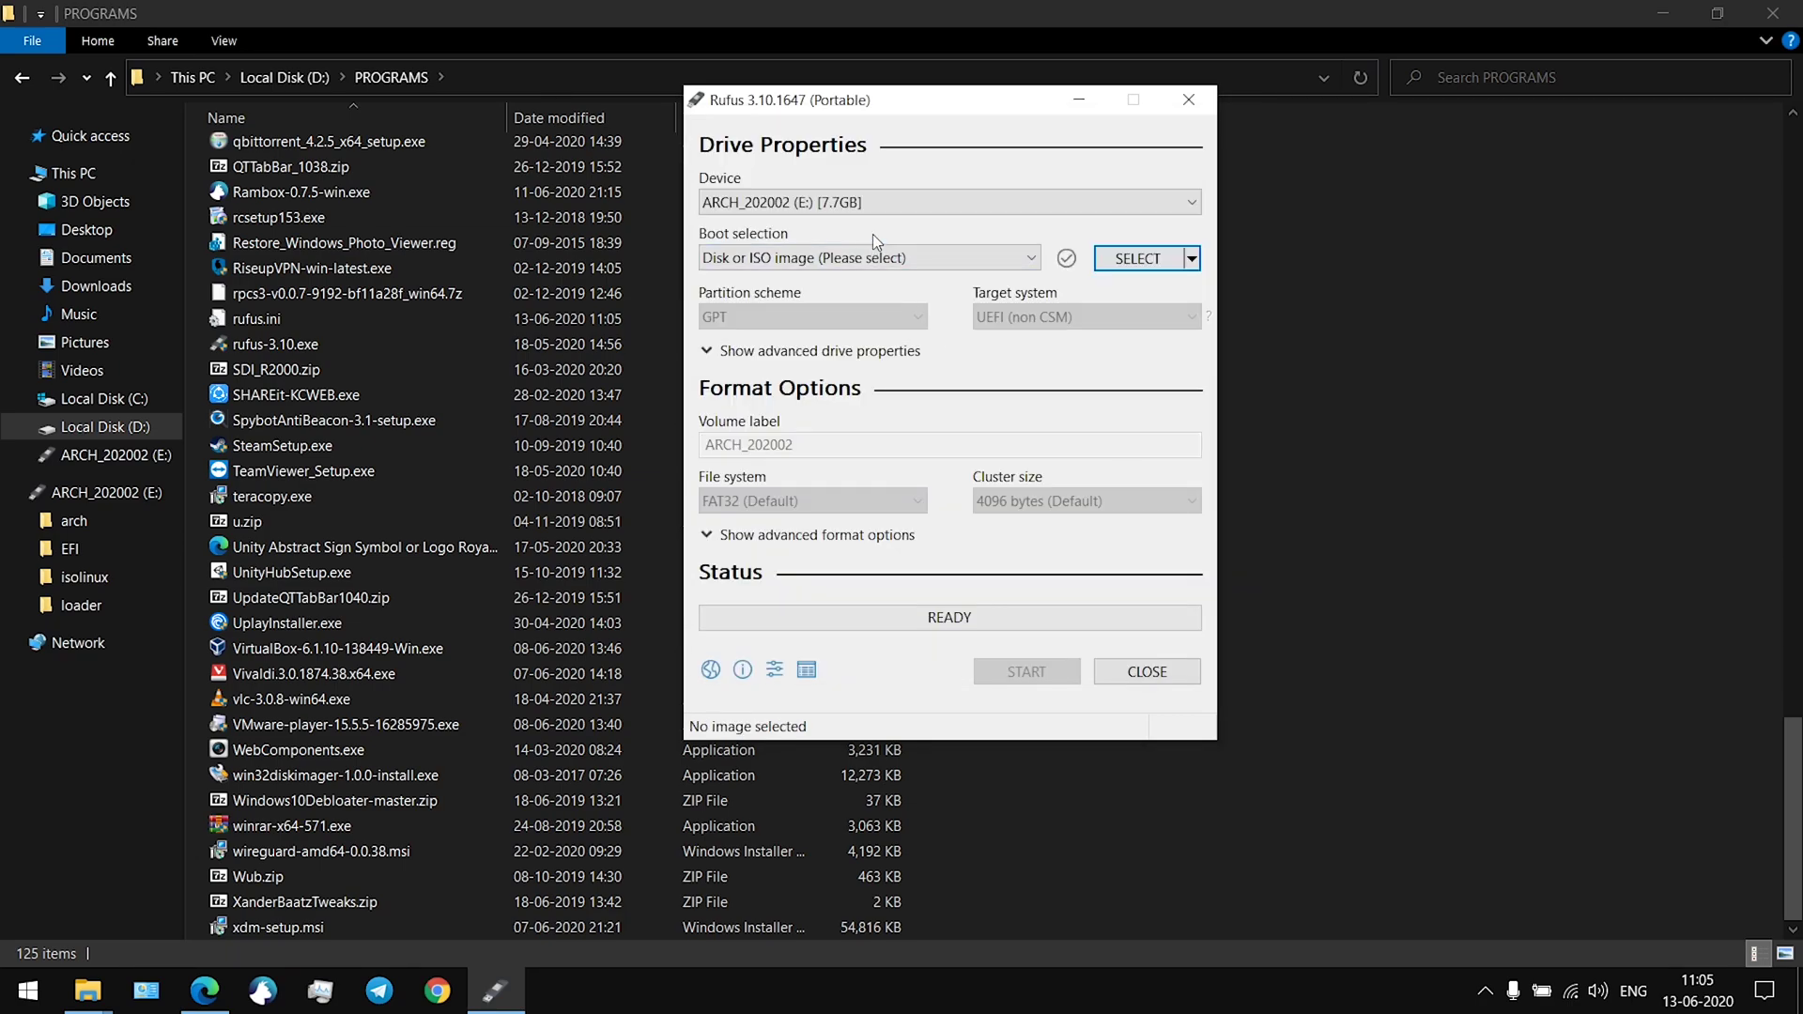
click(841, 212)
click(834, 213)
Load Windows2004.iso from the OS folder as the boot image and choose GPT as the partition scheme
click(1146, 267)
scroll(962, 489, down, 3)
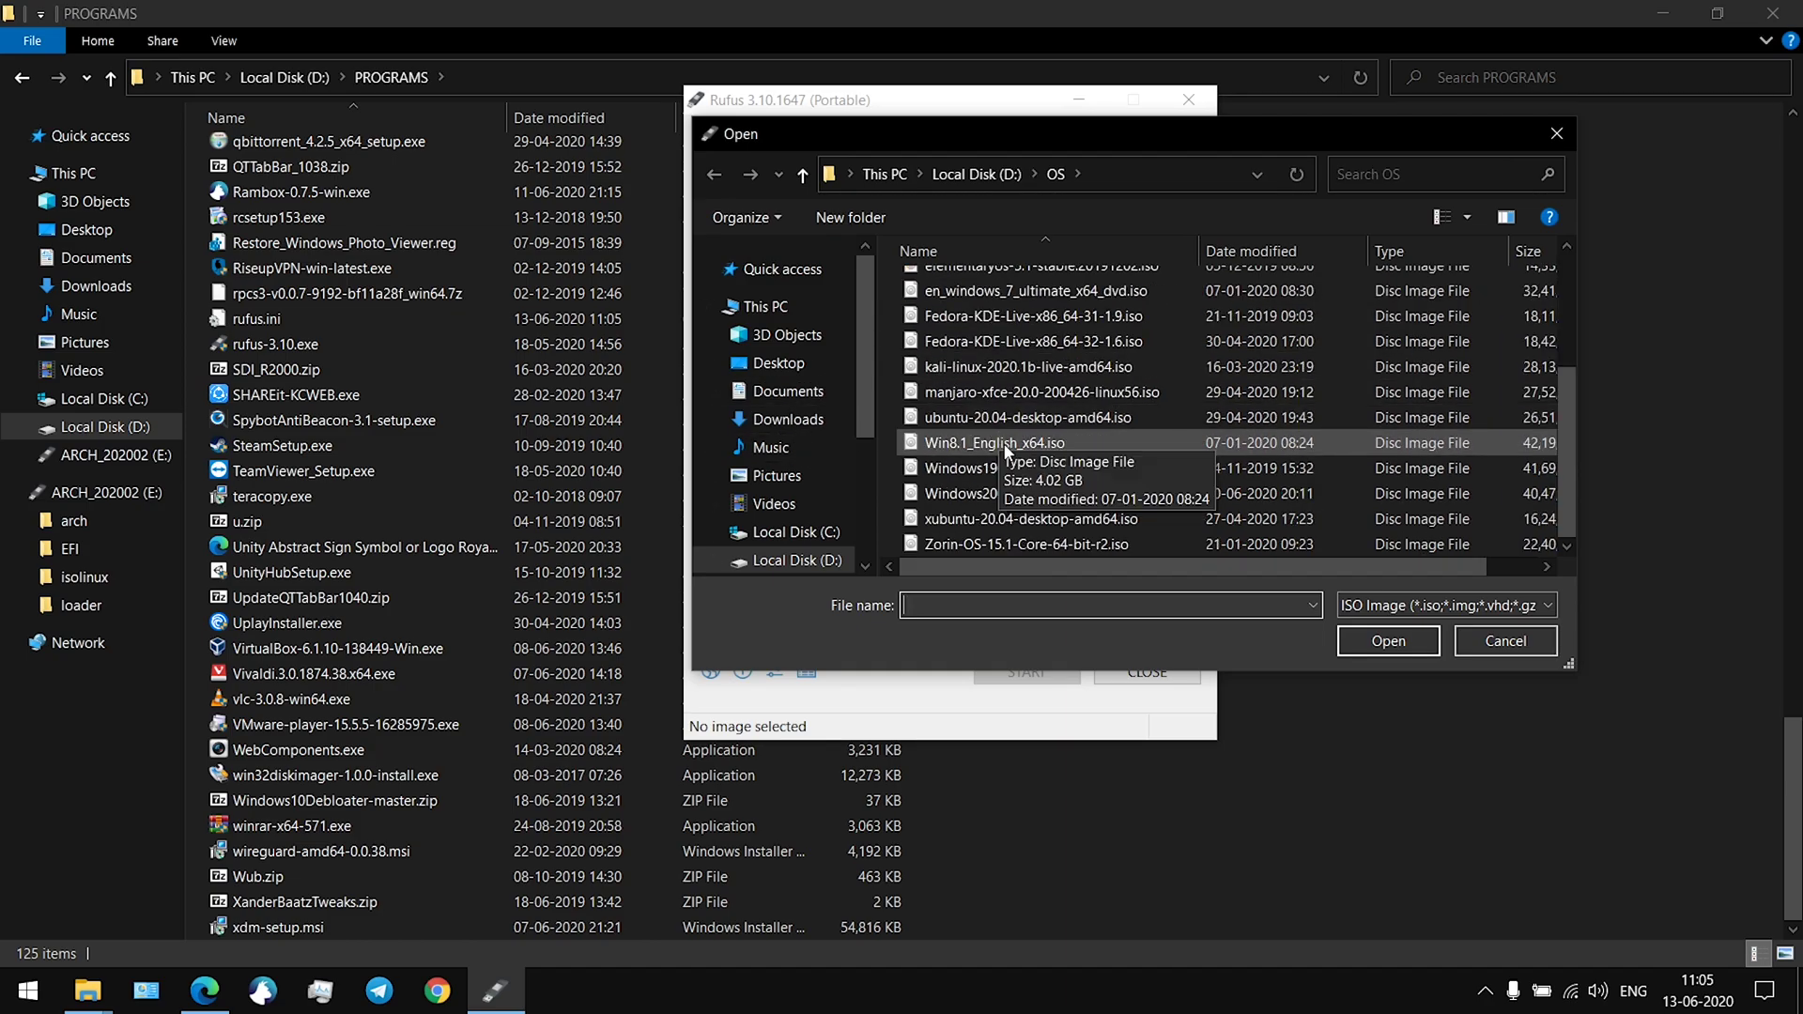
double_click(997, 496)
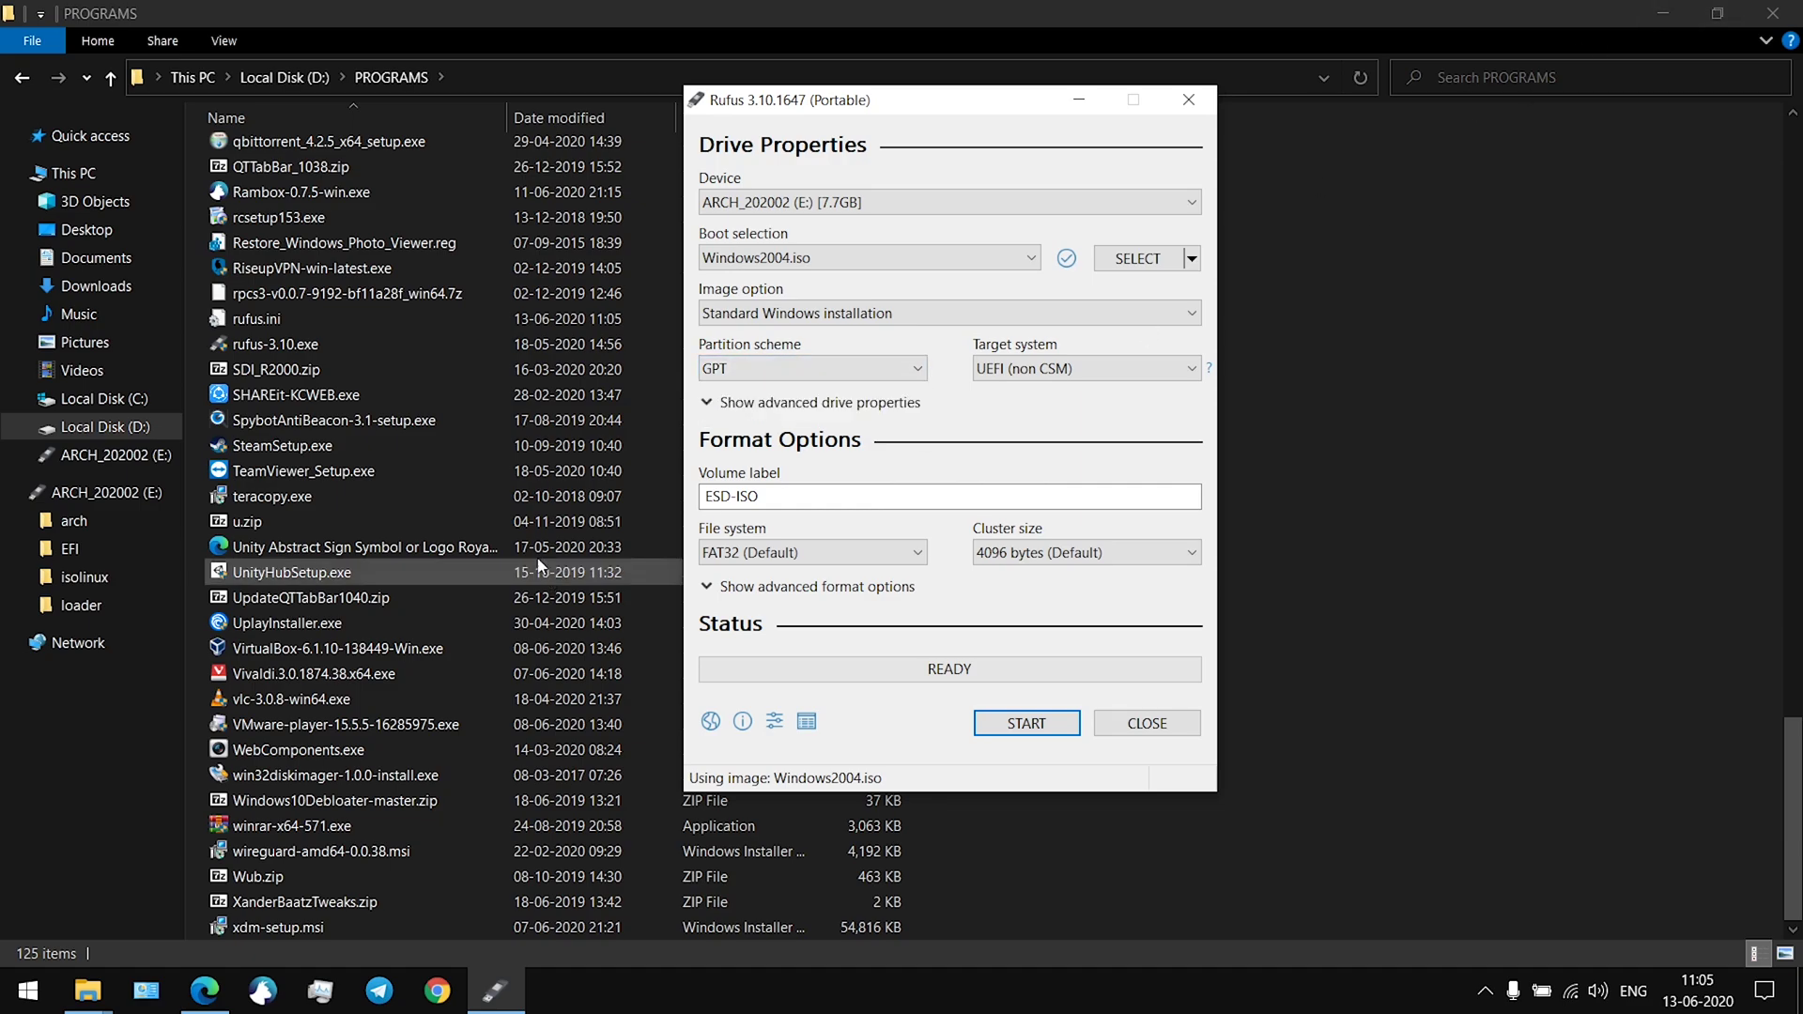
click(770, 368)
click(772, 376)
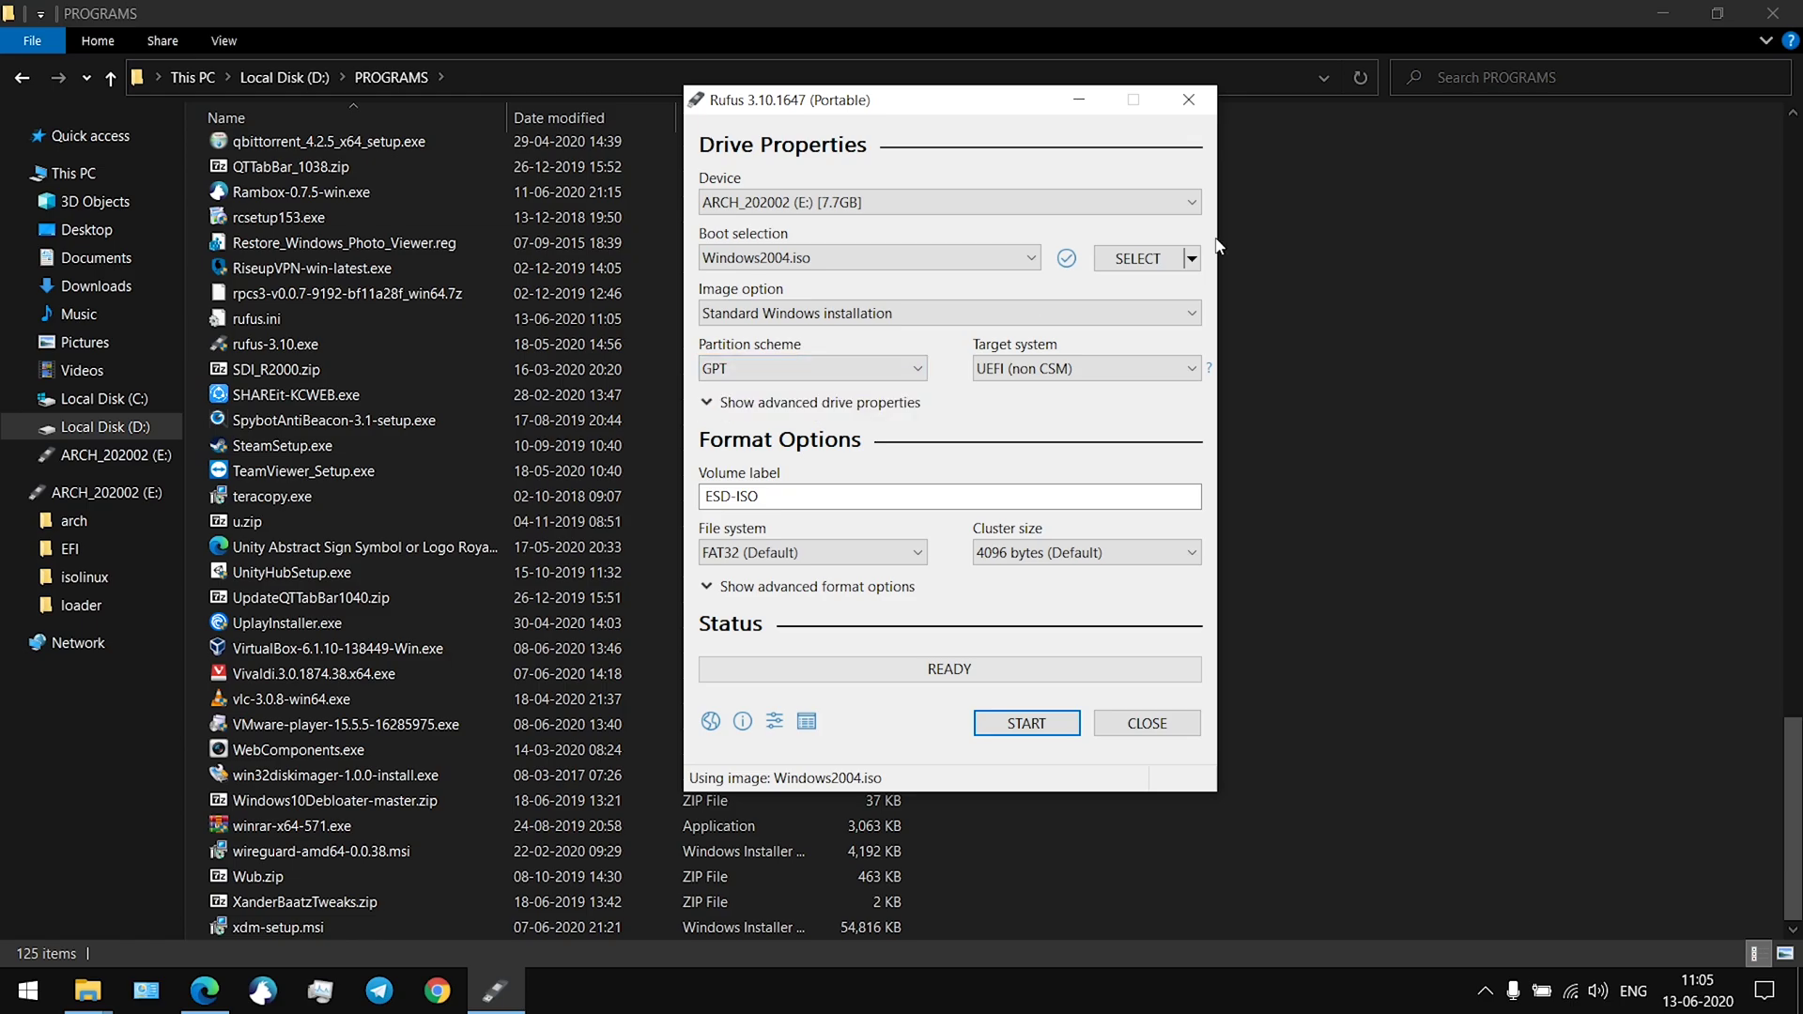
Open Computer Management from the Windows Administrative Tools and show Disk Management
click(1662, 14)
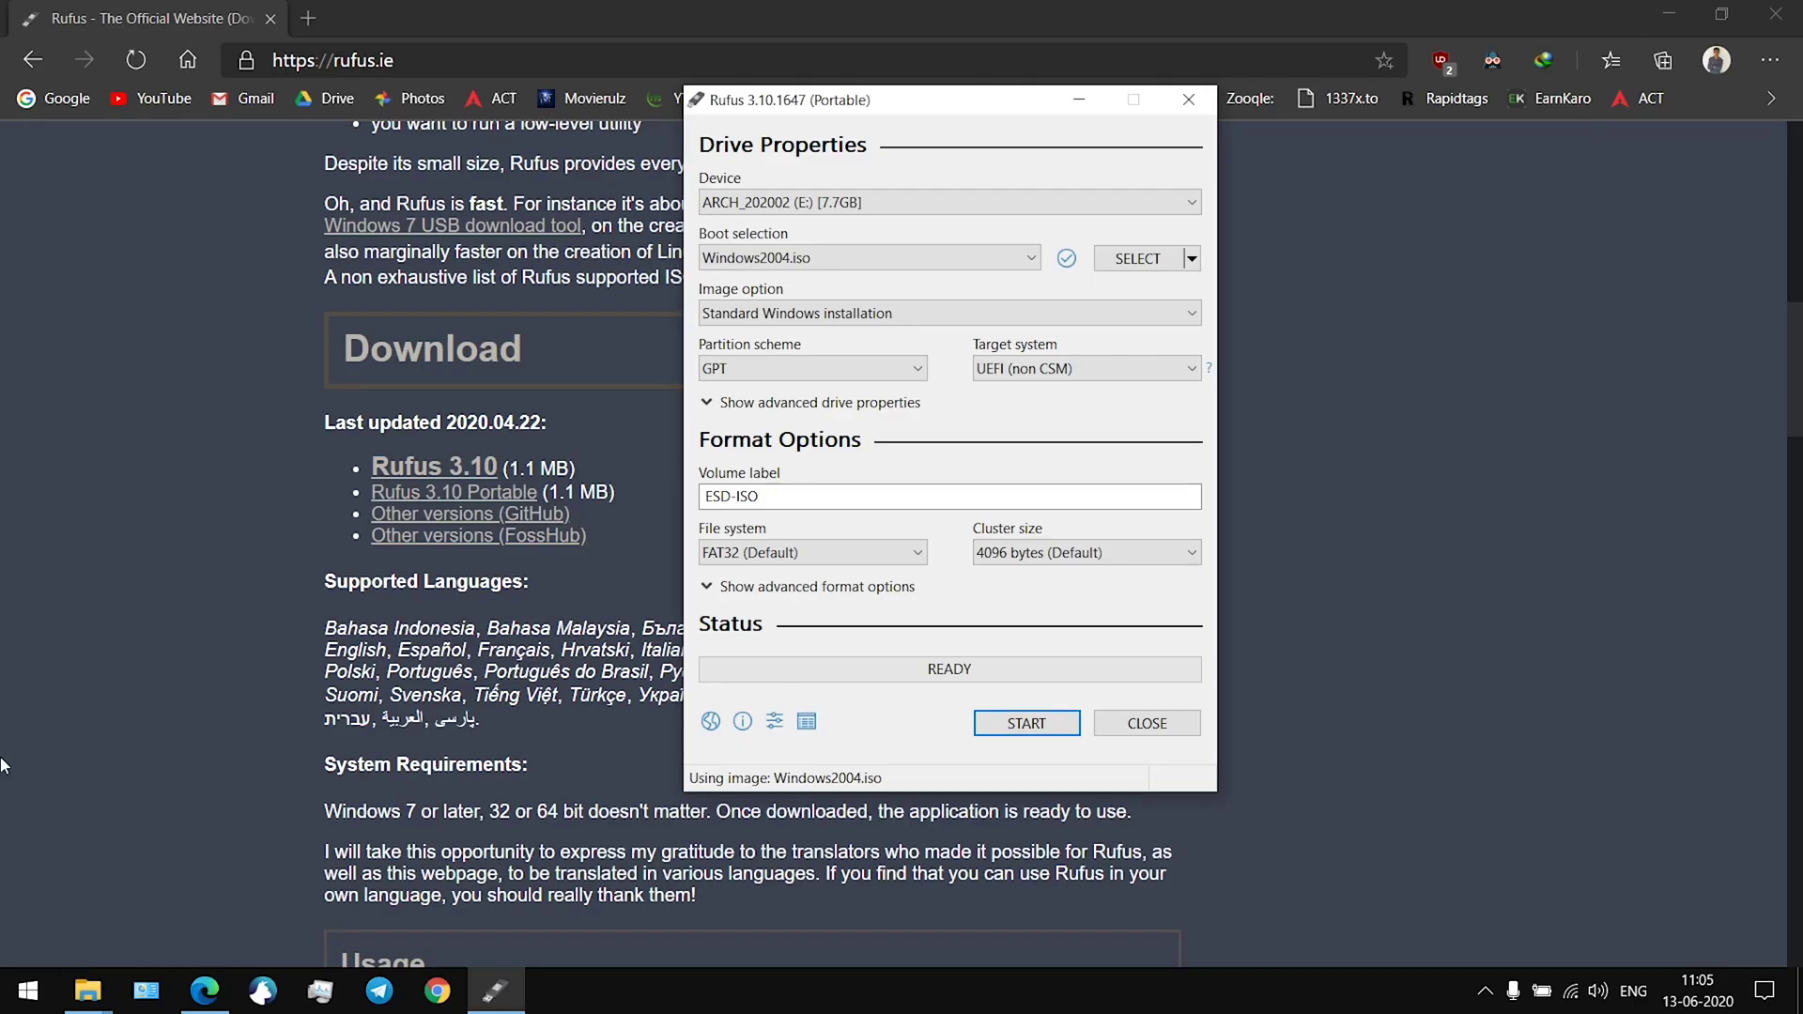
click(21, 995)
scroll(216, 578, down, 15)
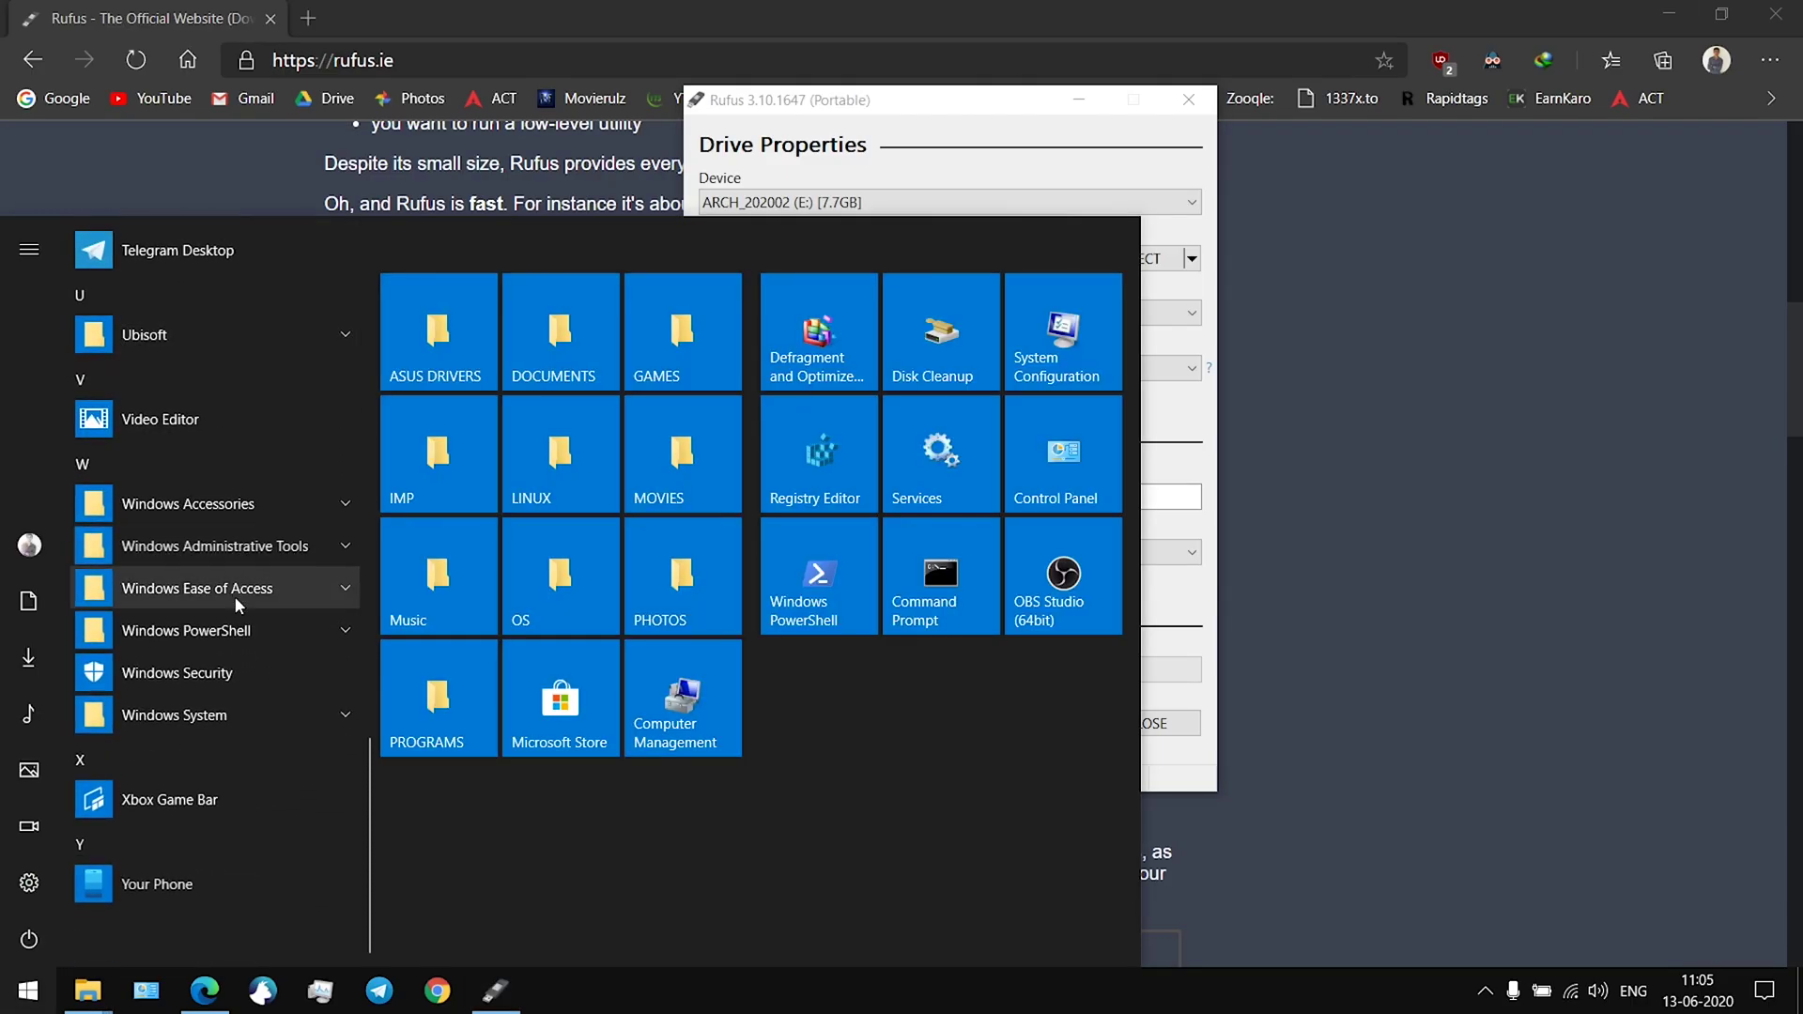
click(226, 547)
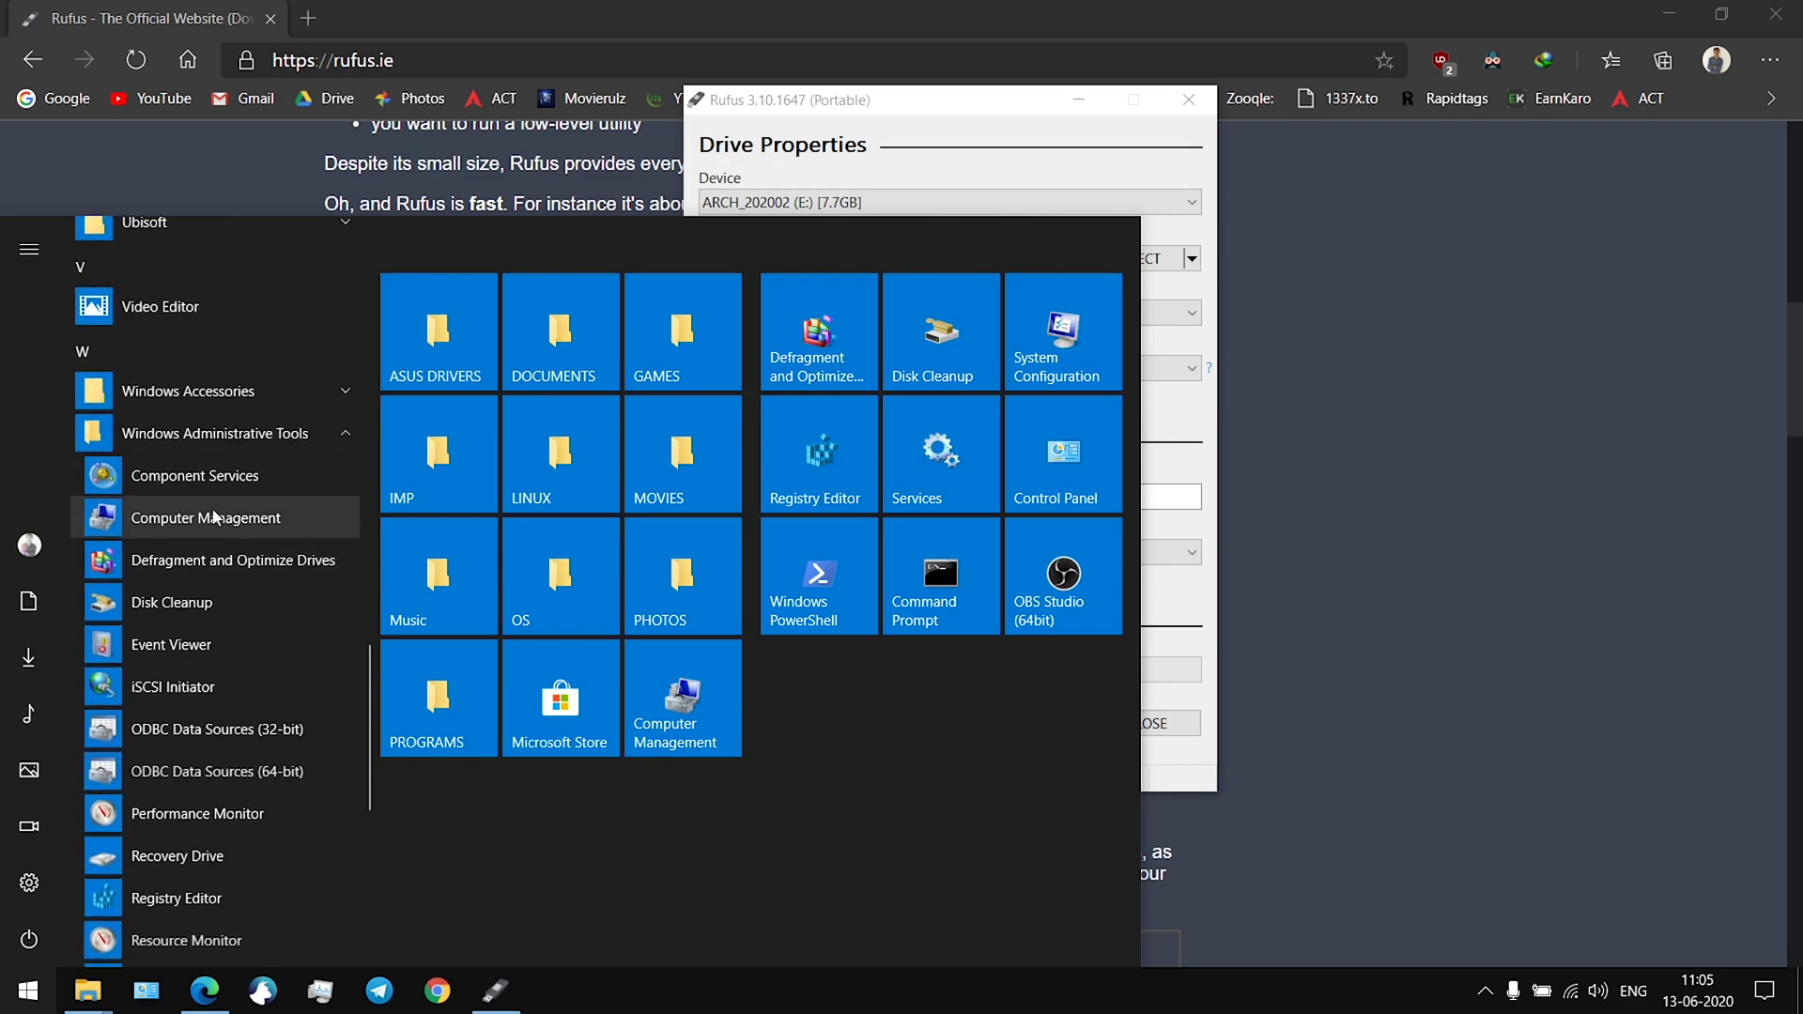
click(242, 519)
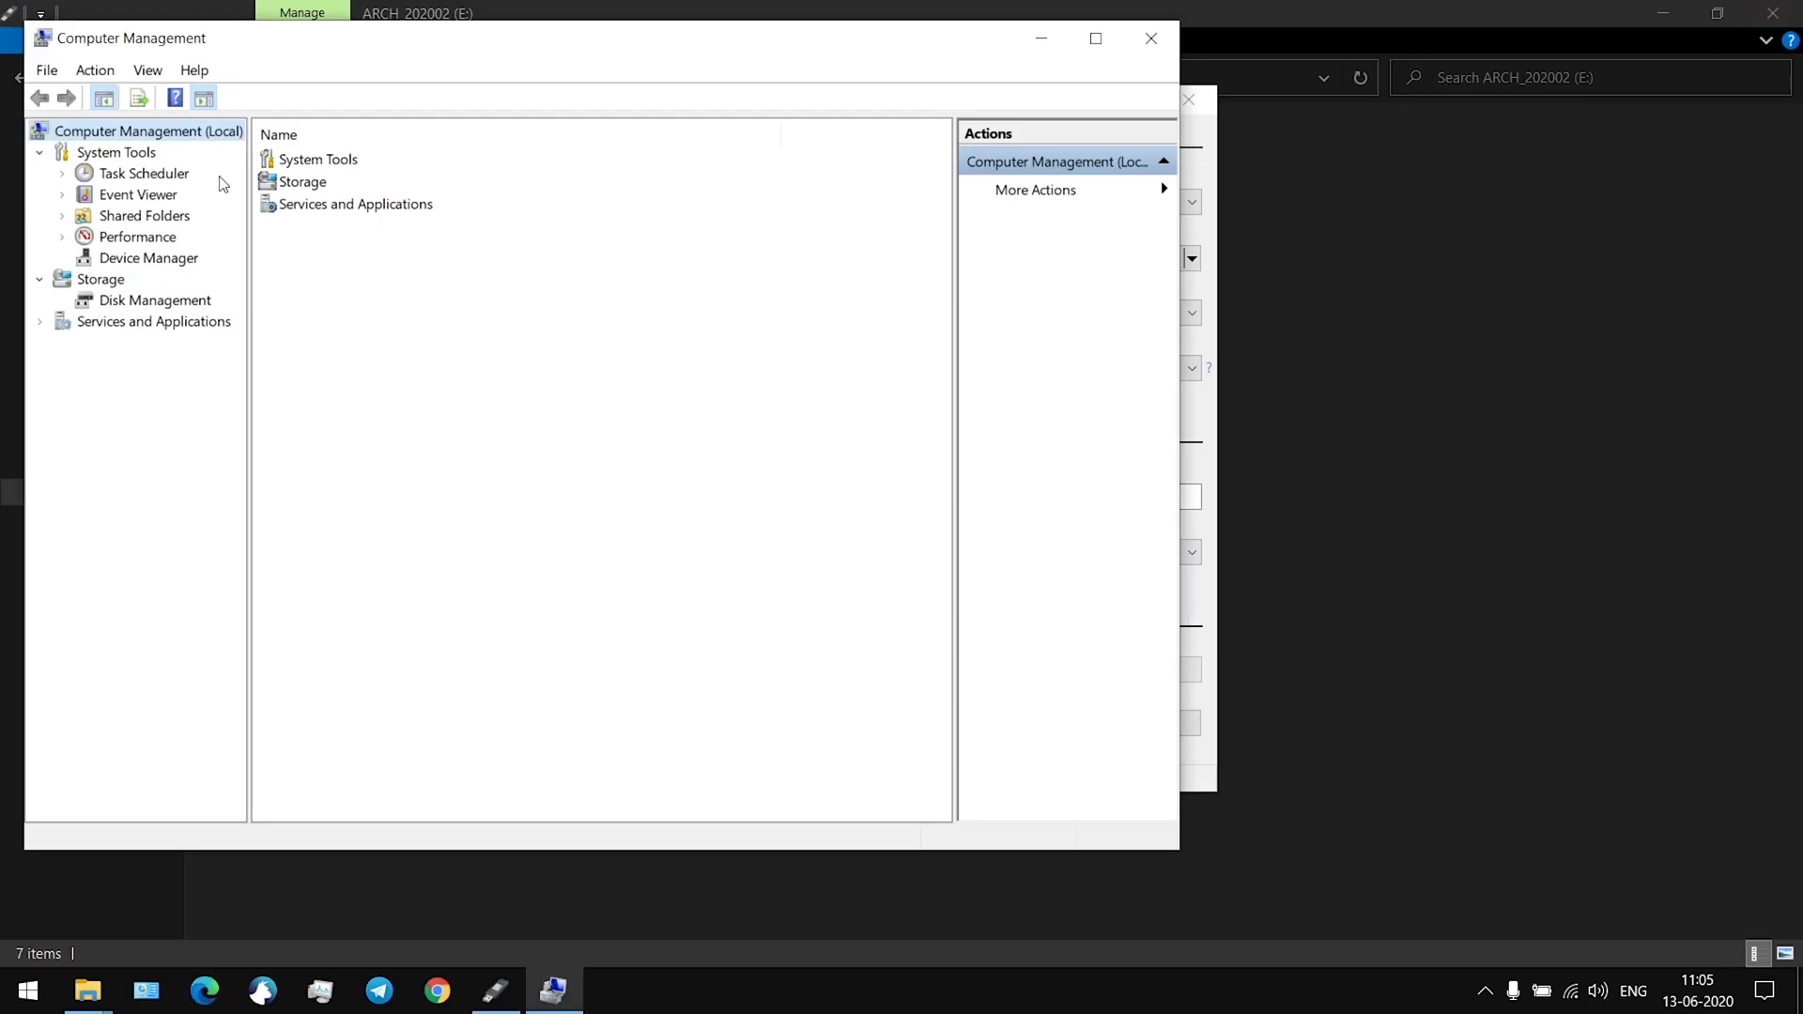
click(165, 301)
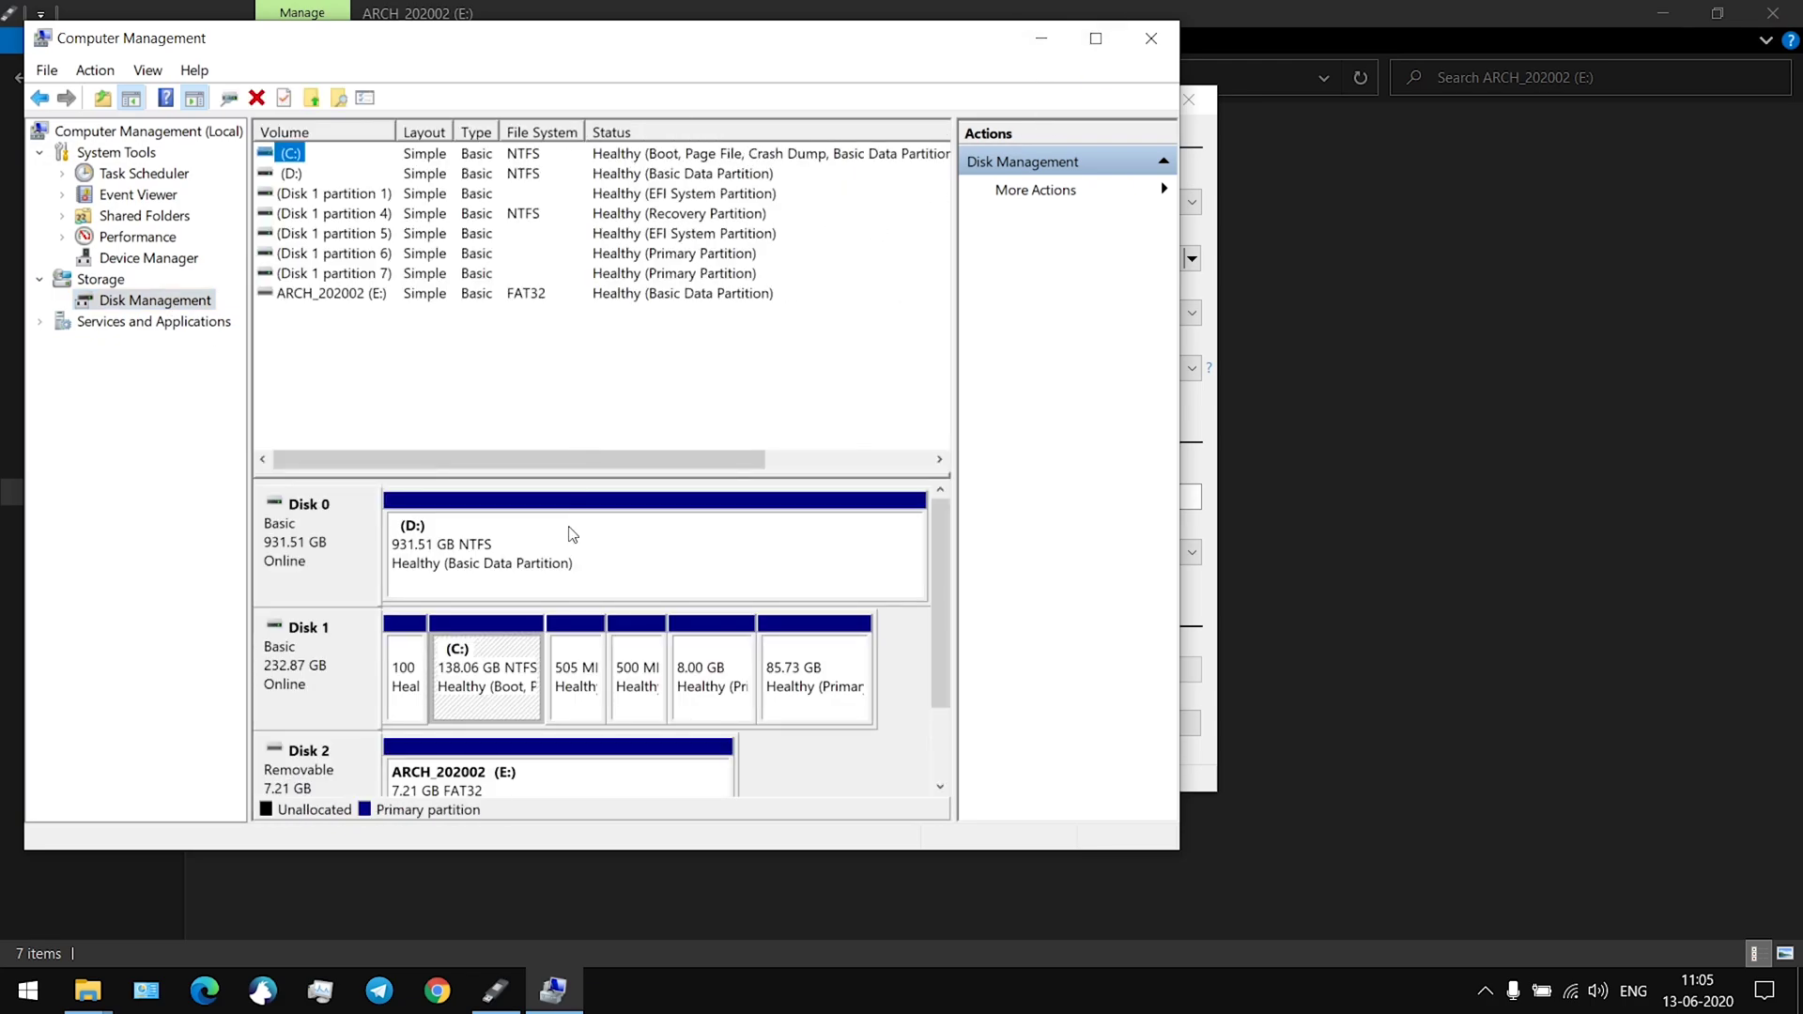
Check the partition style of Disk 0 in its volume properties, then close Computer Management
click(454, 564)
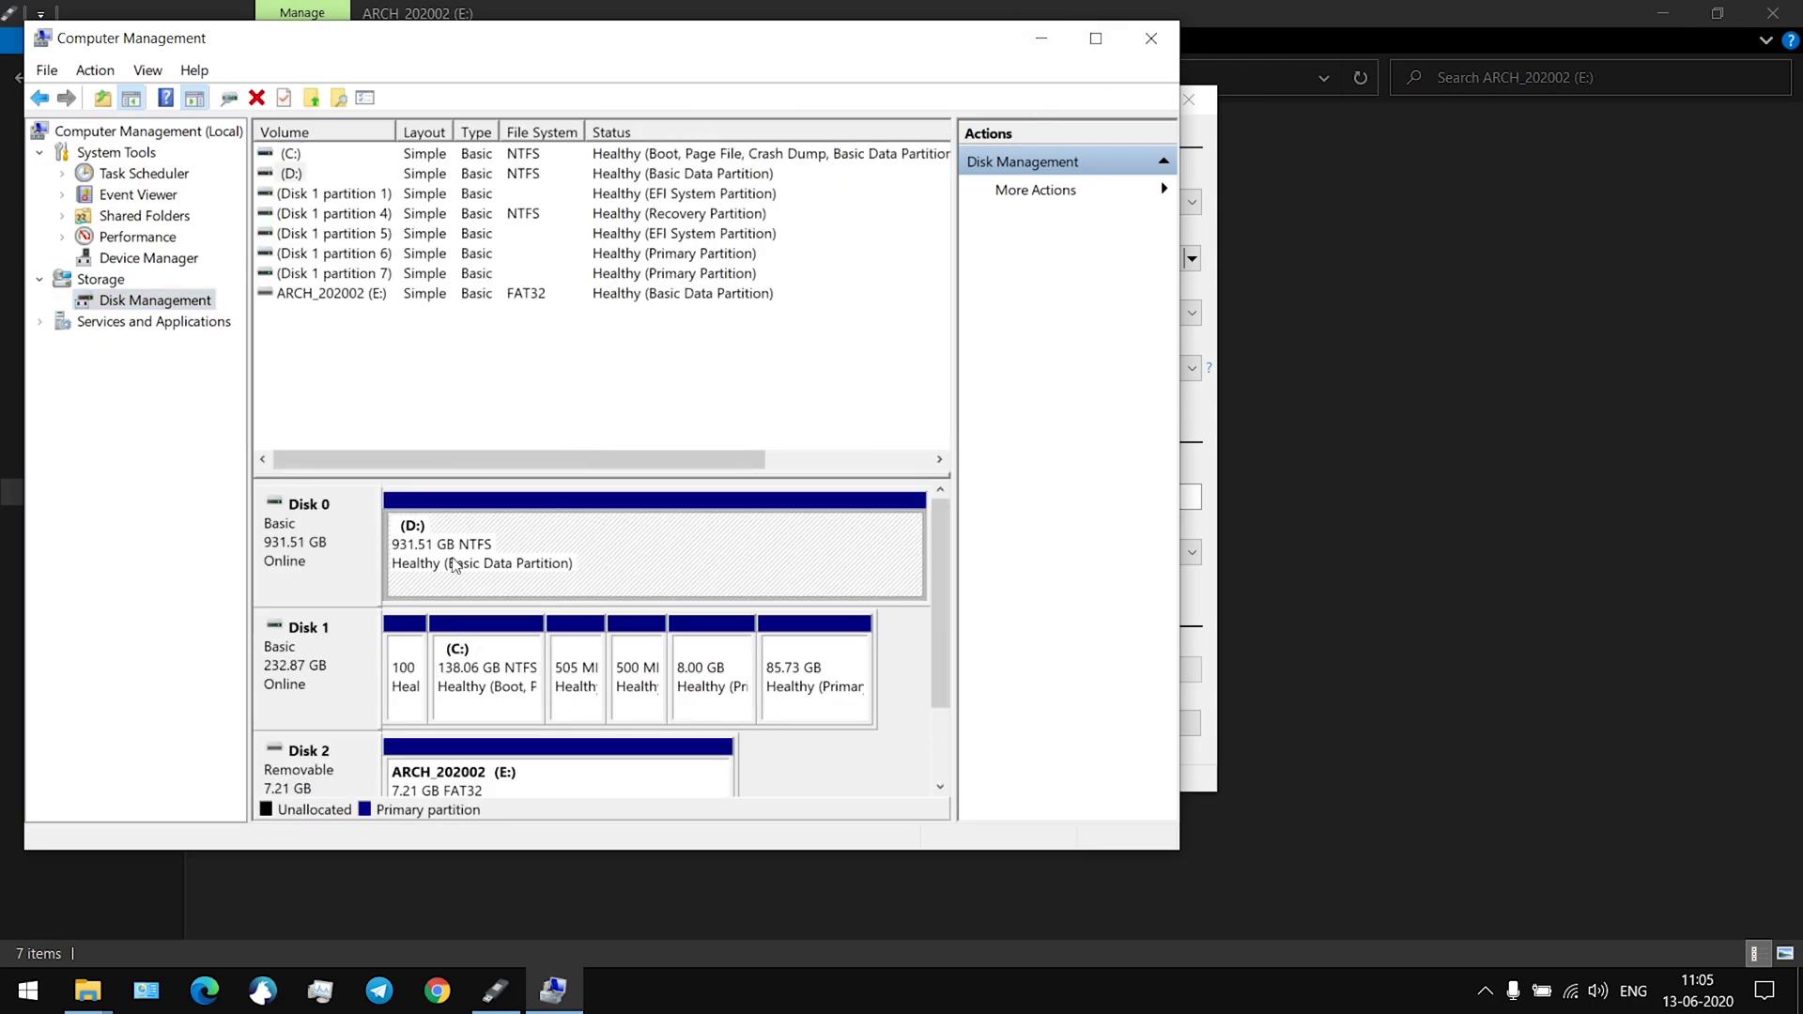
click(324, 537)
right_click(335, 527)
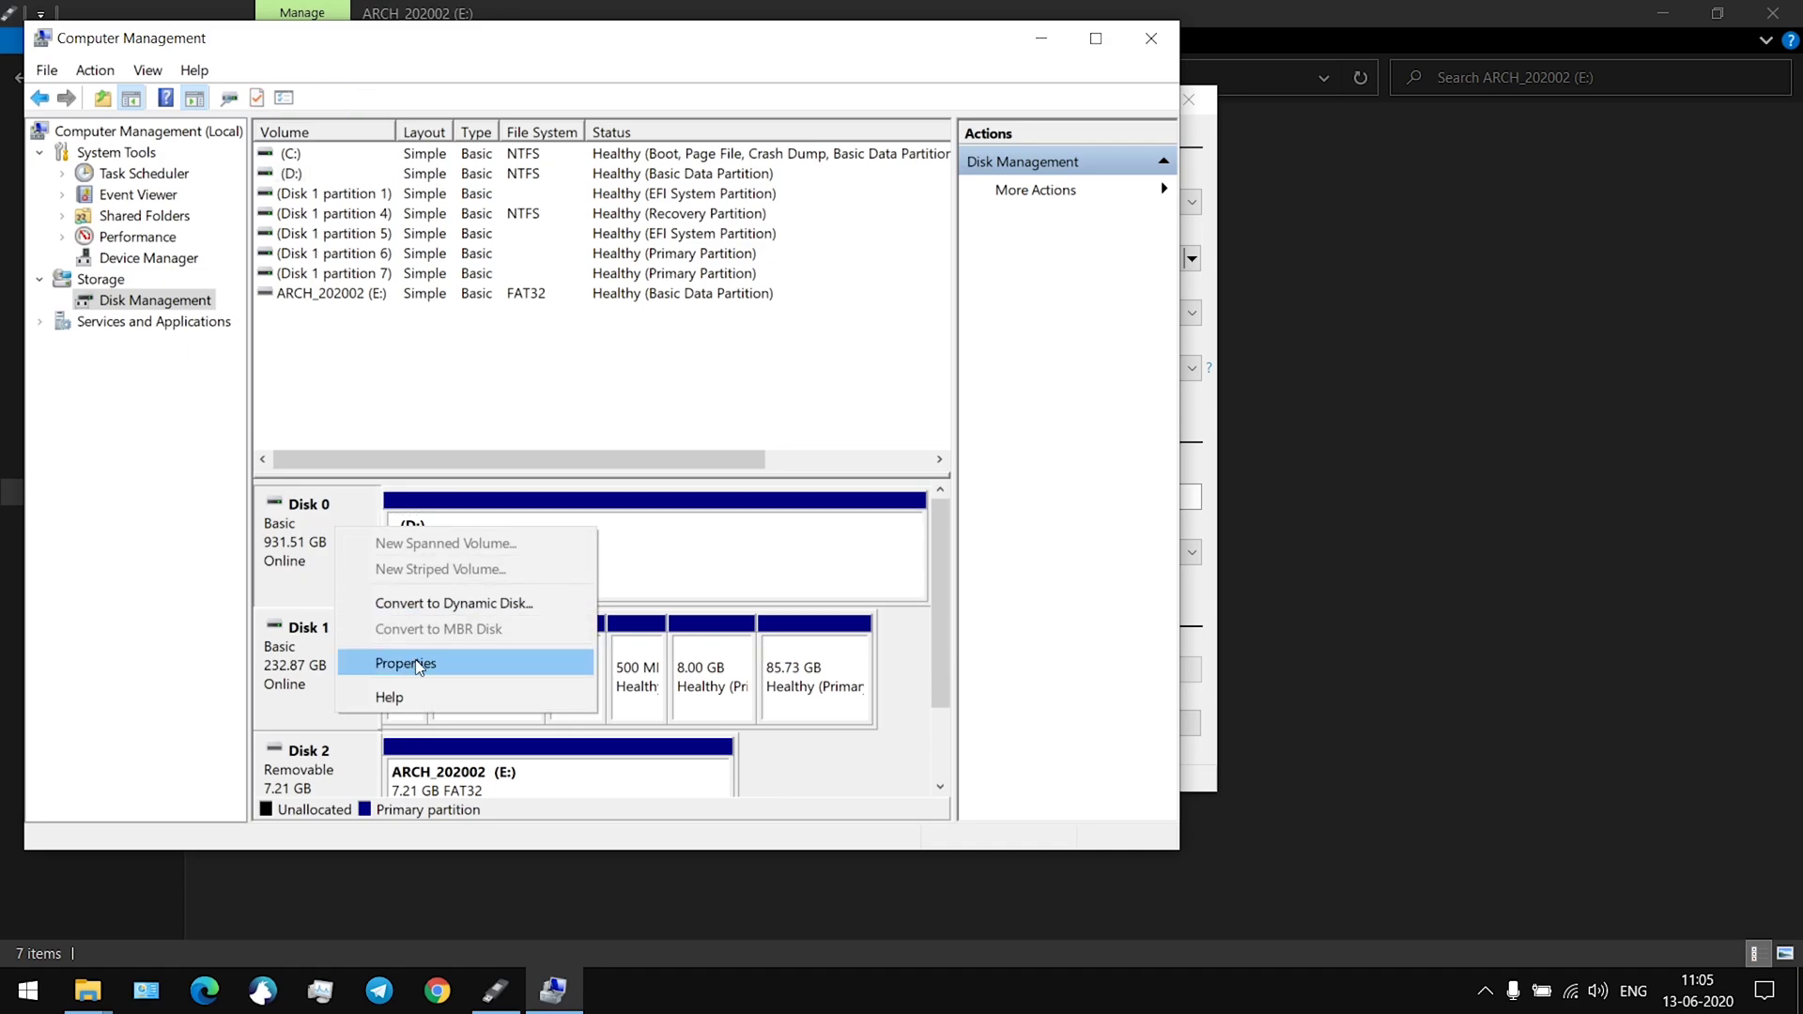
click(459, 662)
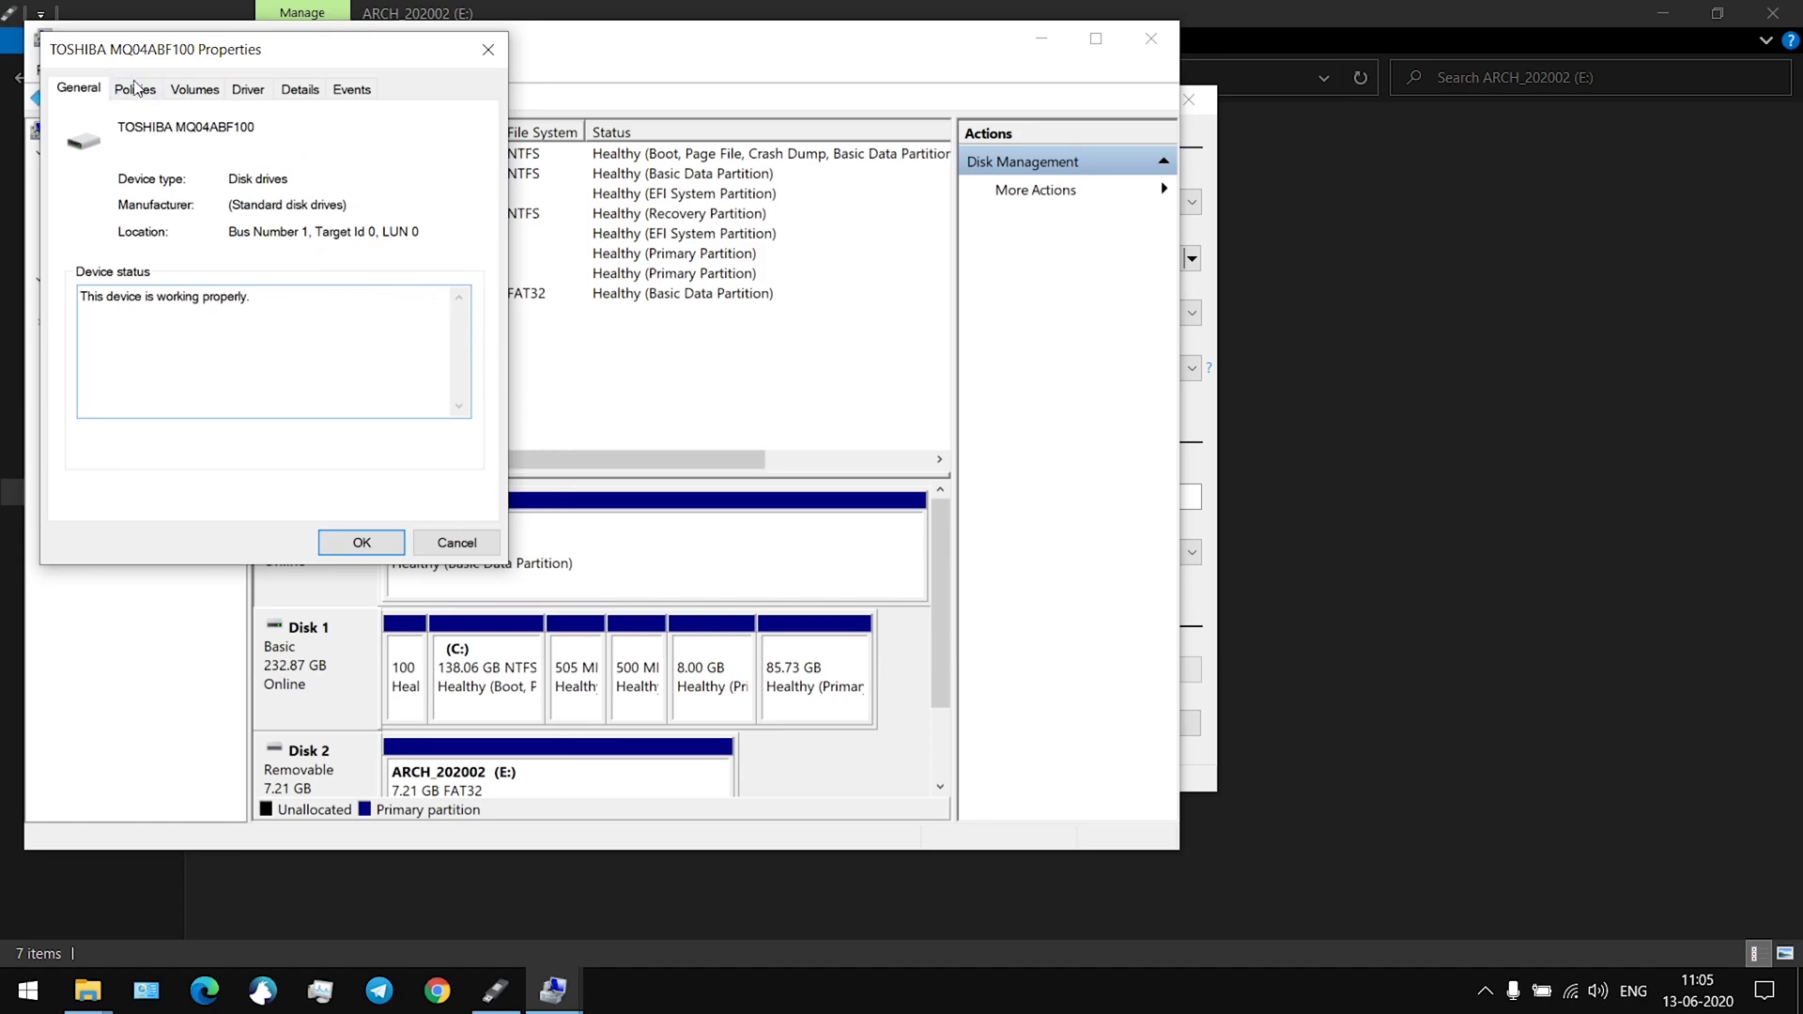
click(215, 95)
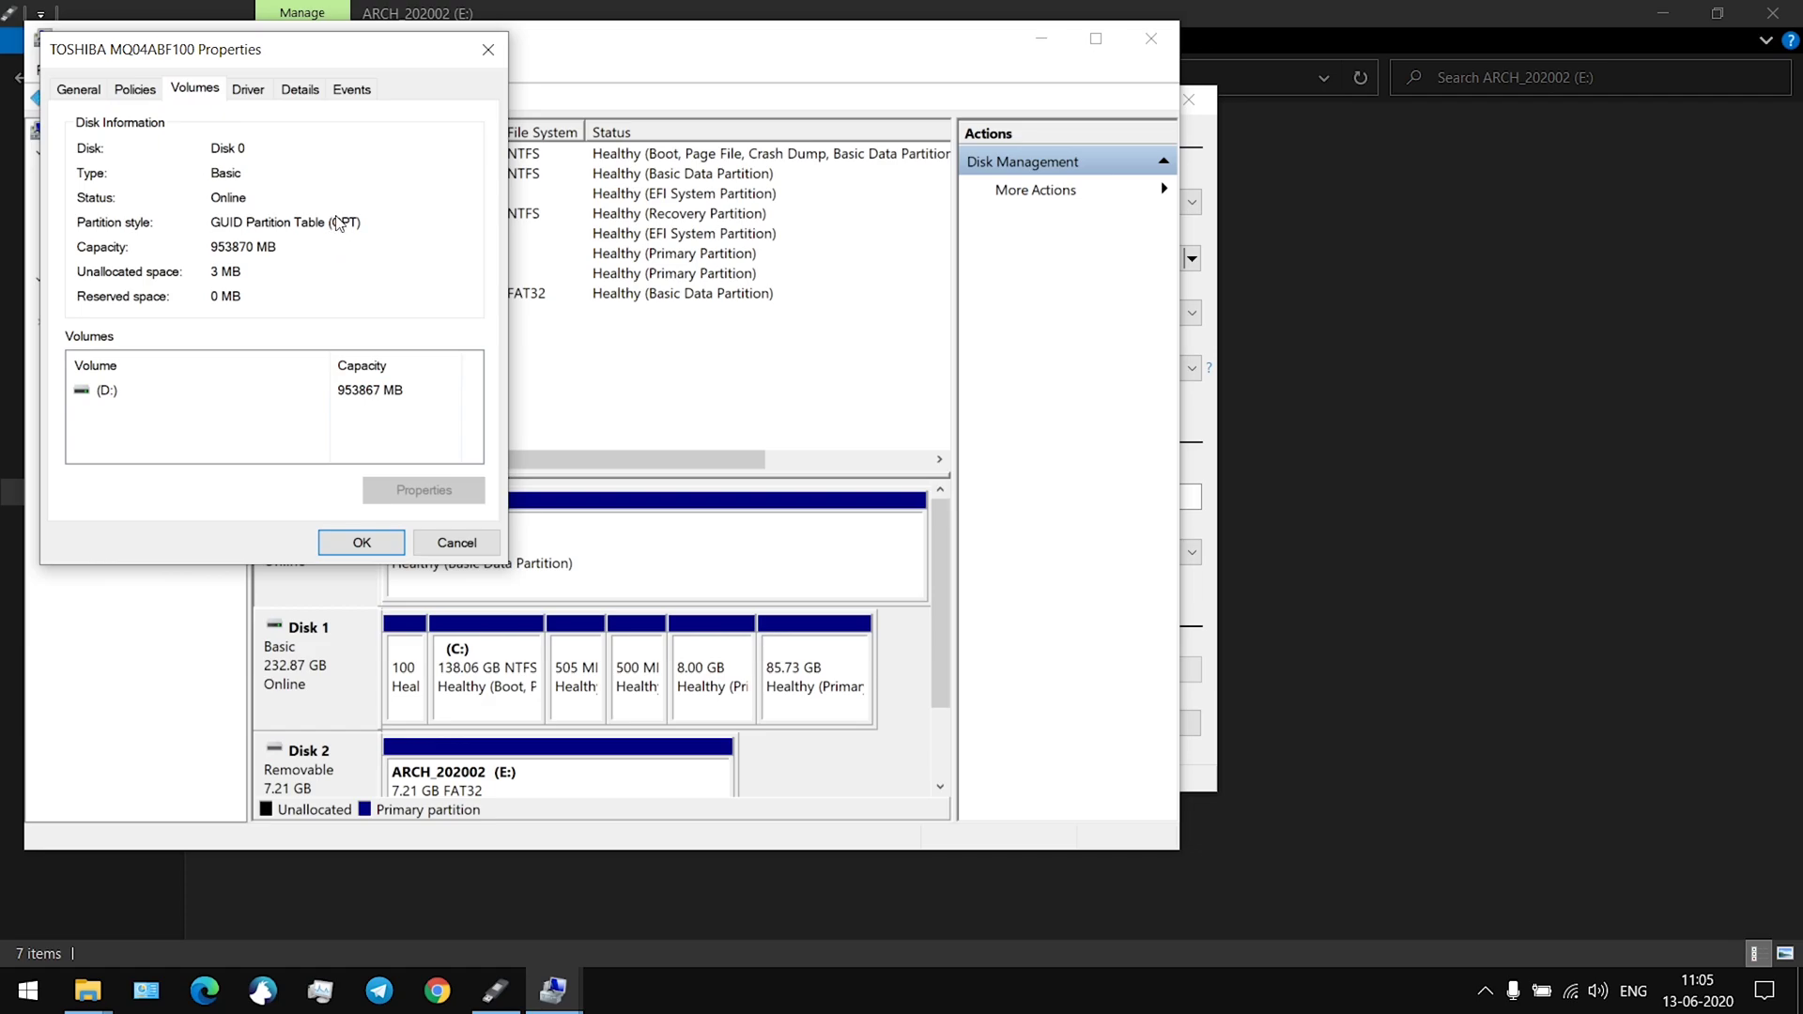
click(458, 545)
click(1151, 37)
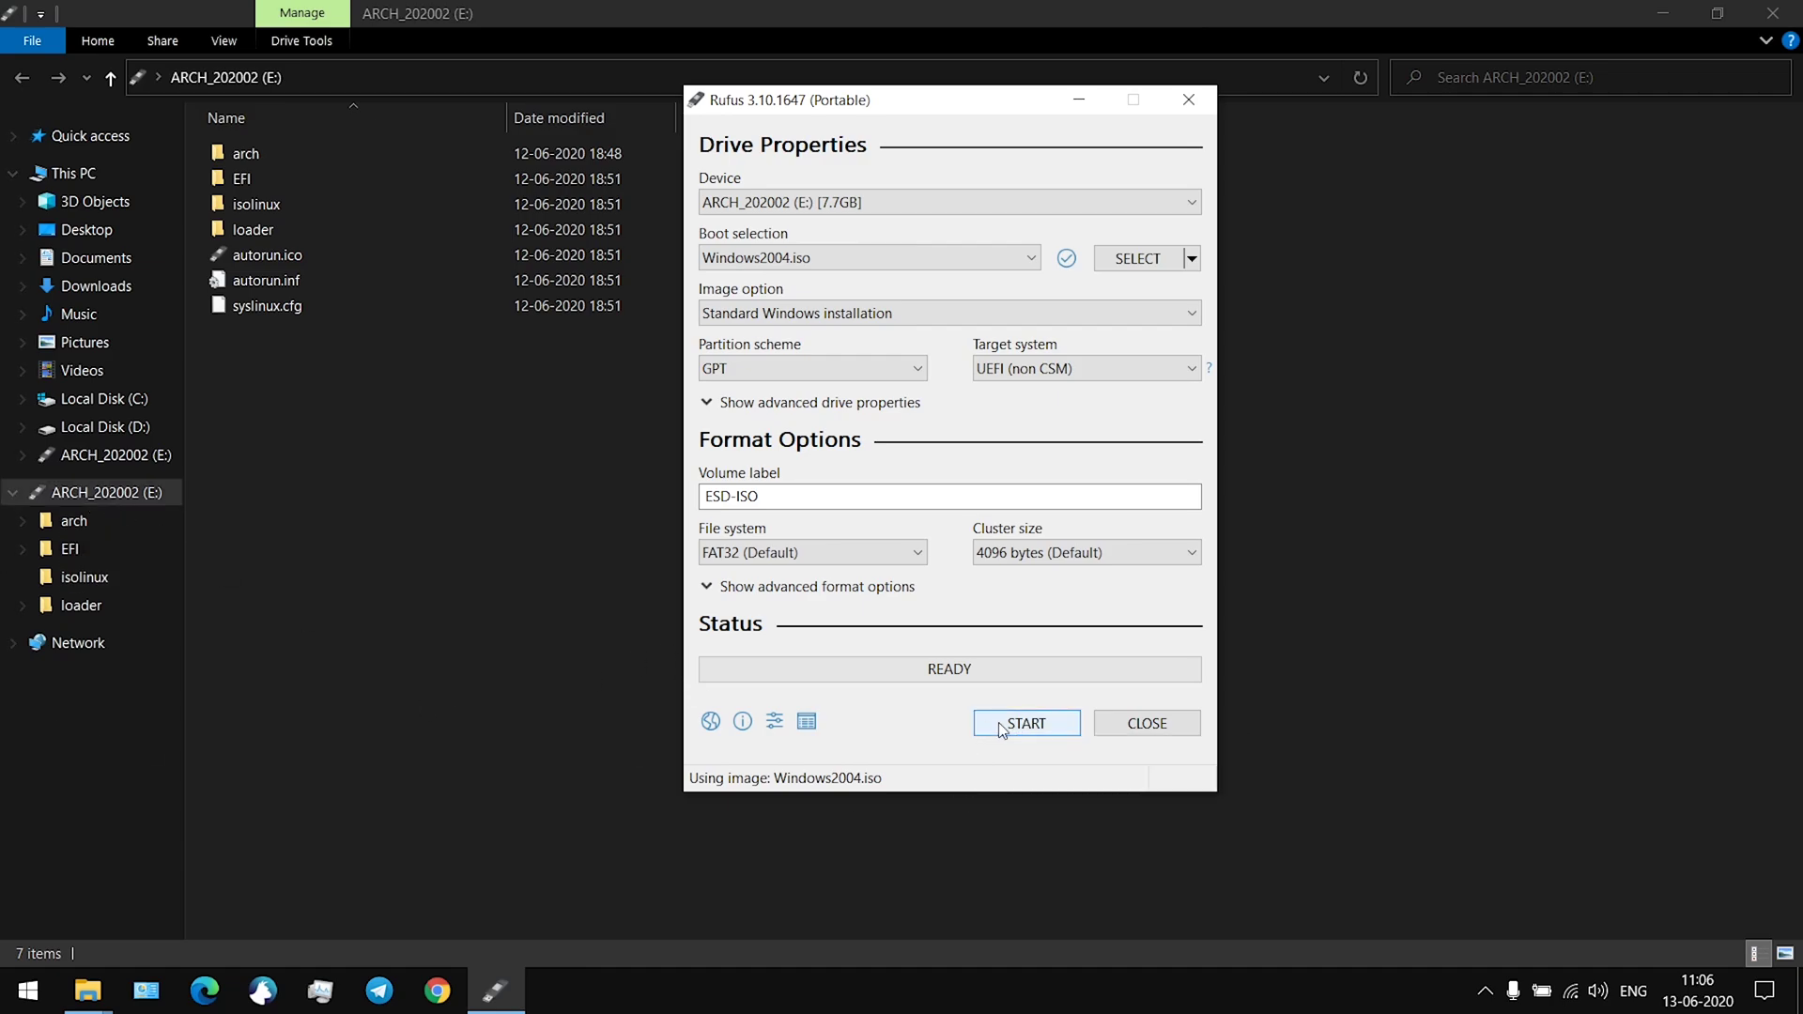
Quit Rufus without starting the write and close the drive E folder window
click(1135, 719)
click(1772, 13)
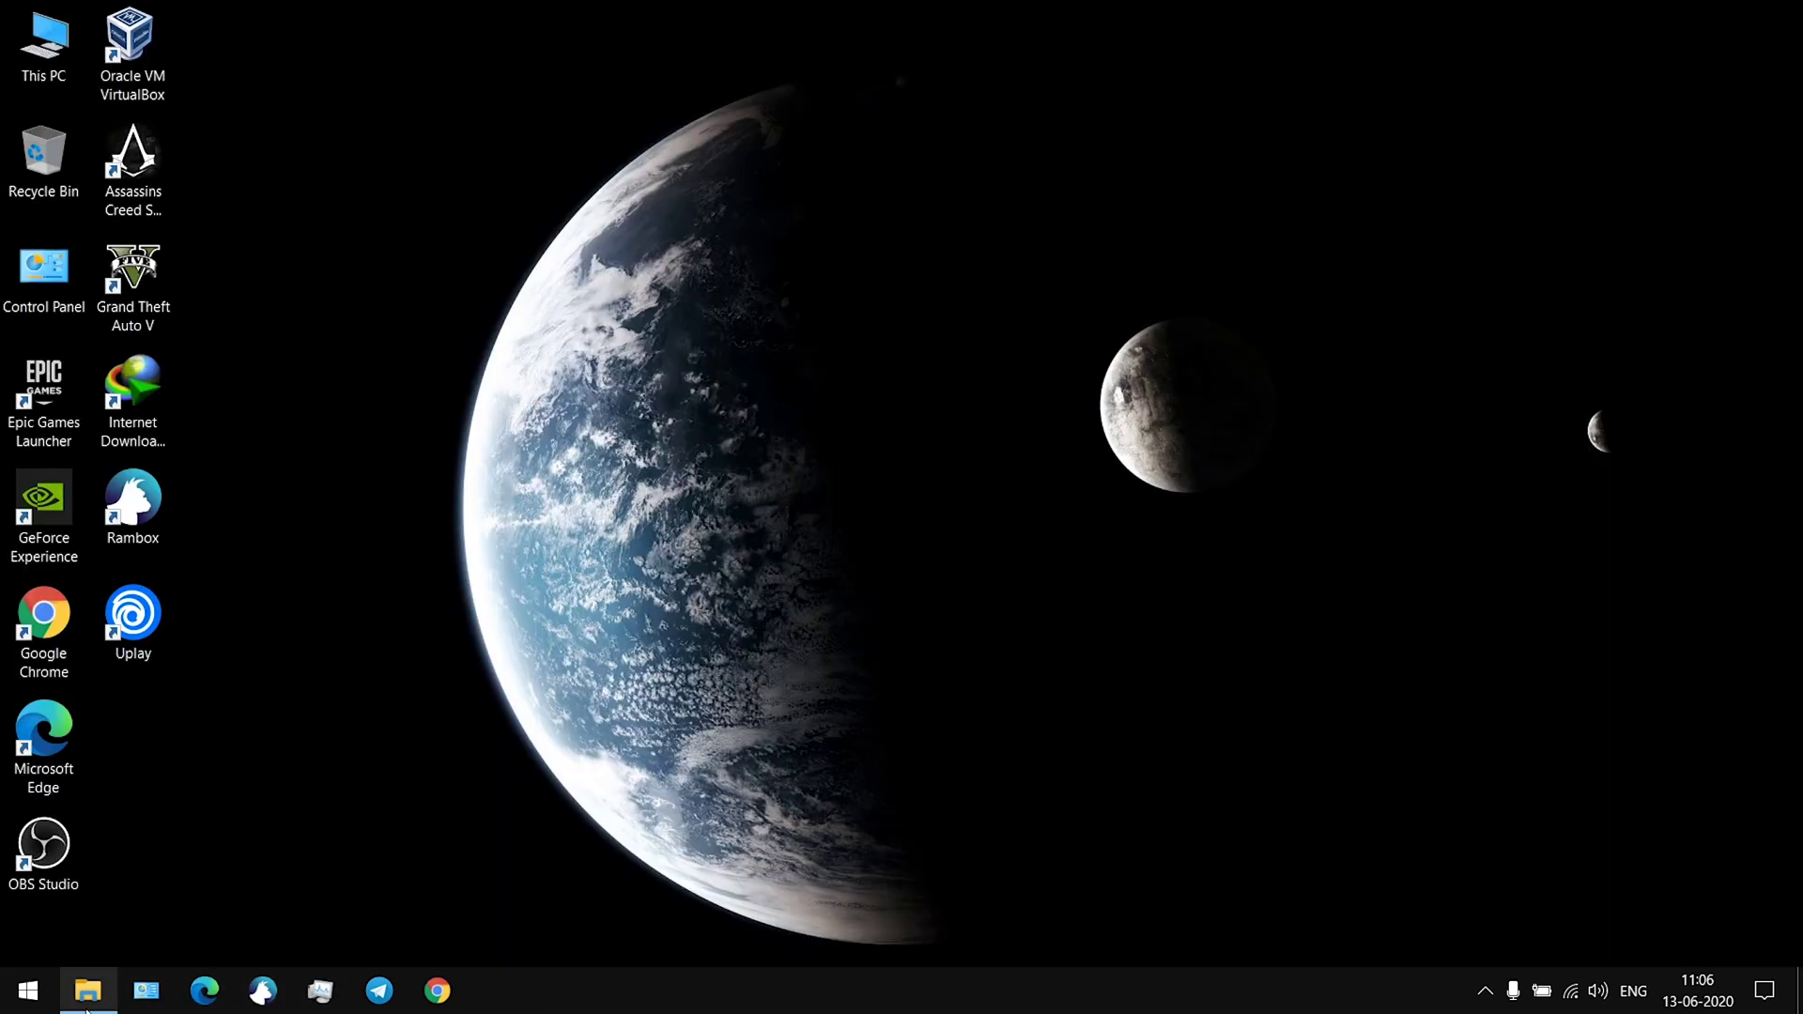
click(23, 997)
click(7, 1002)
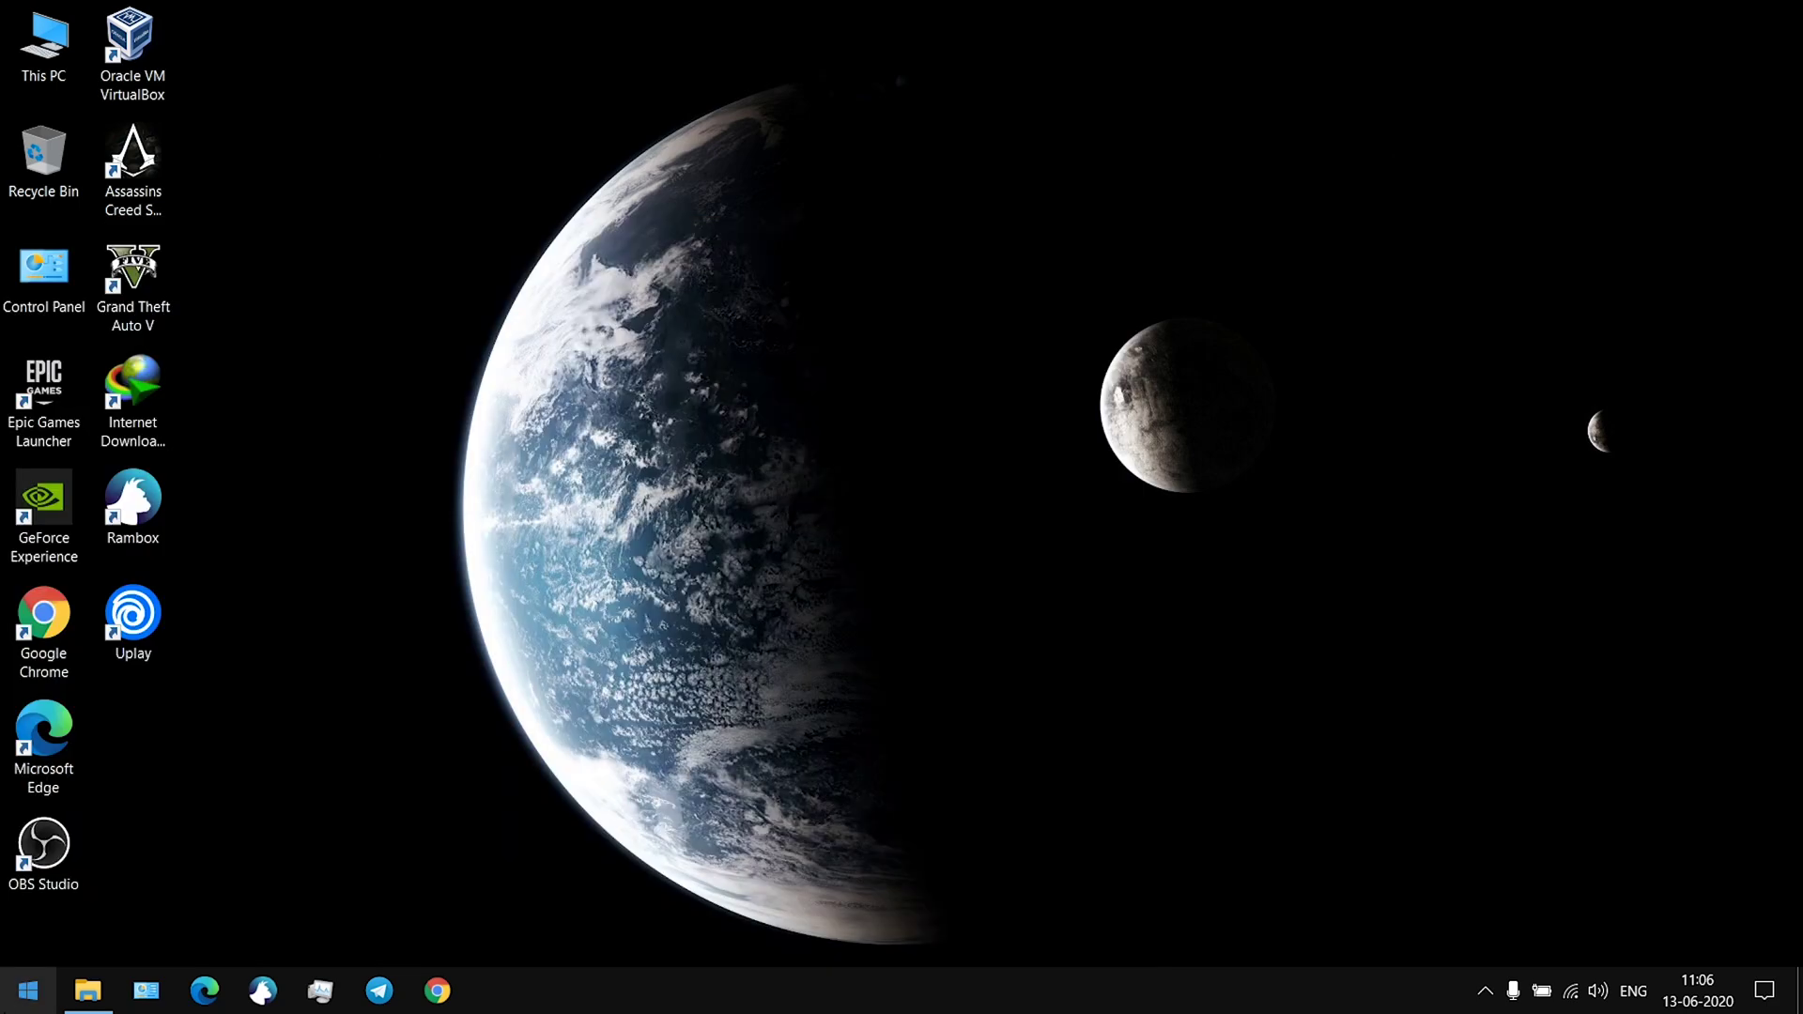
click(29, 1005)
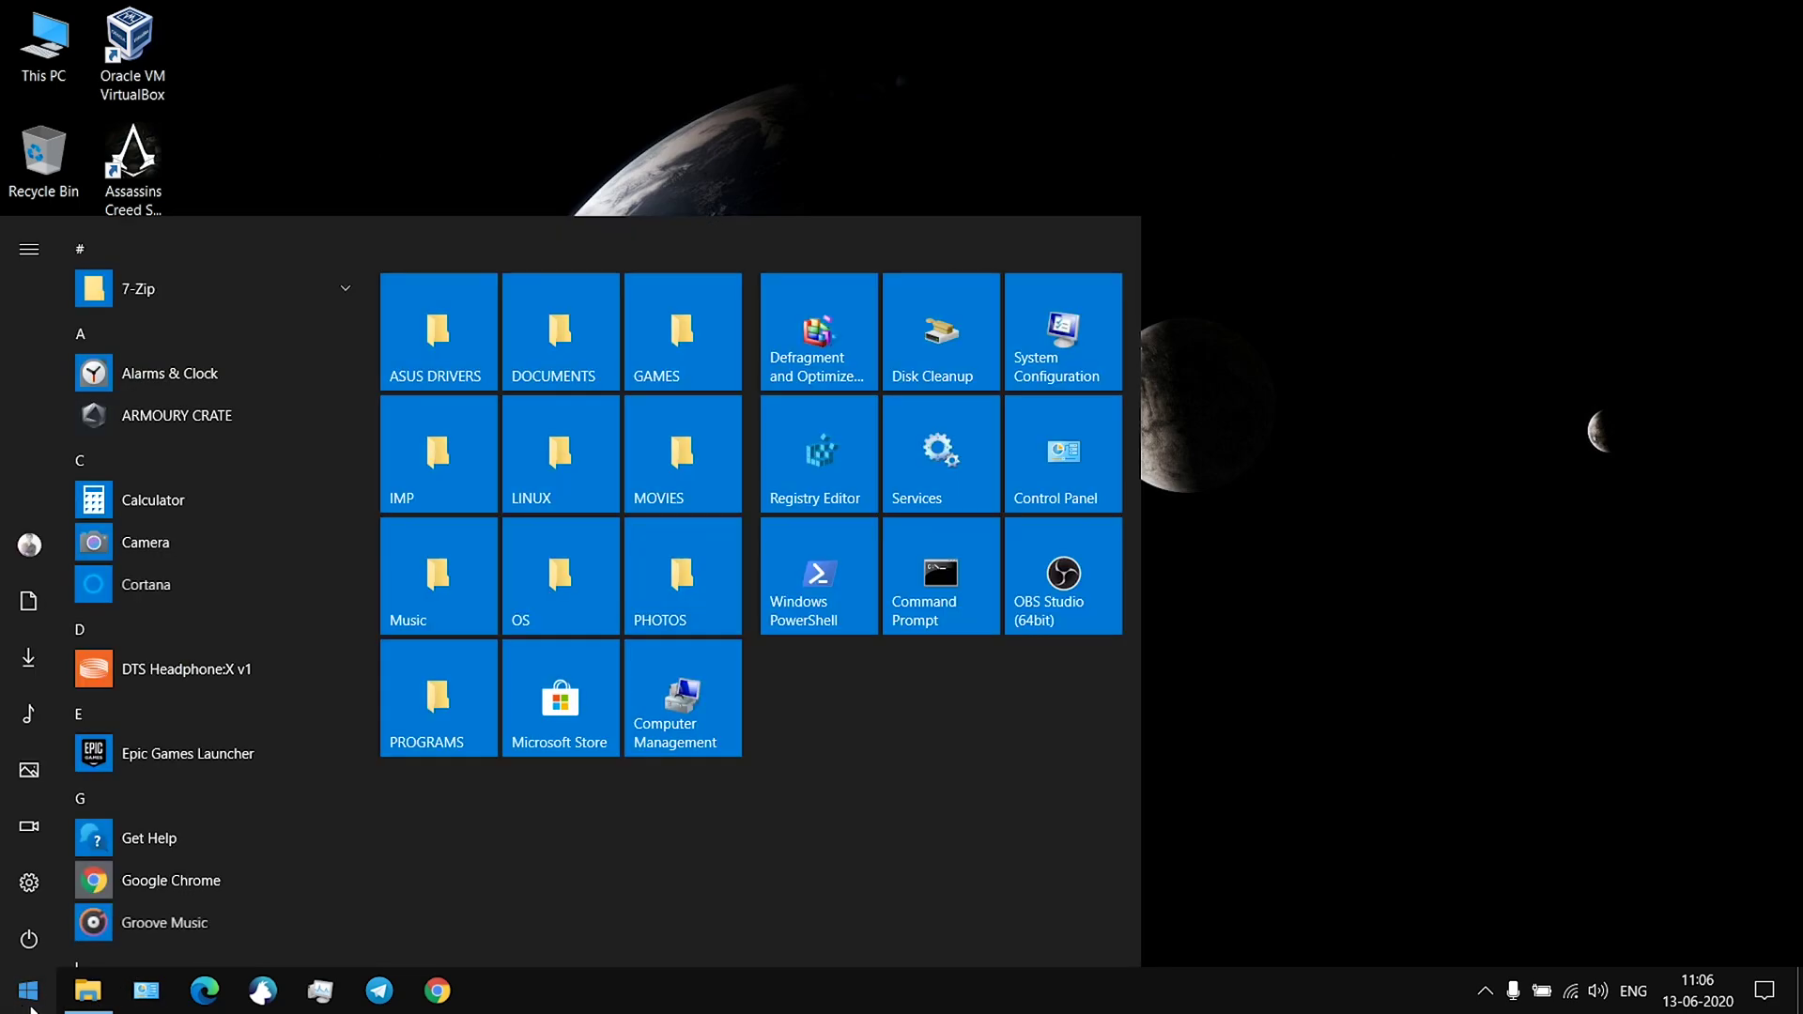
click(29, 1005)
right_click(576, 391)
click(601, 452)
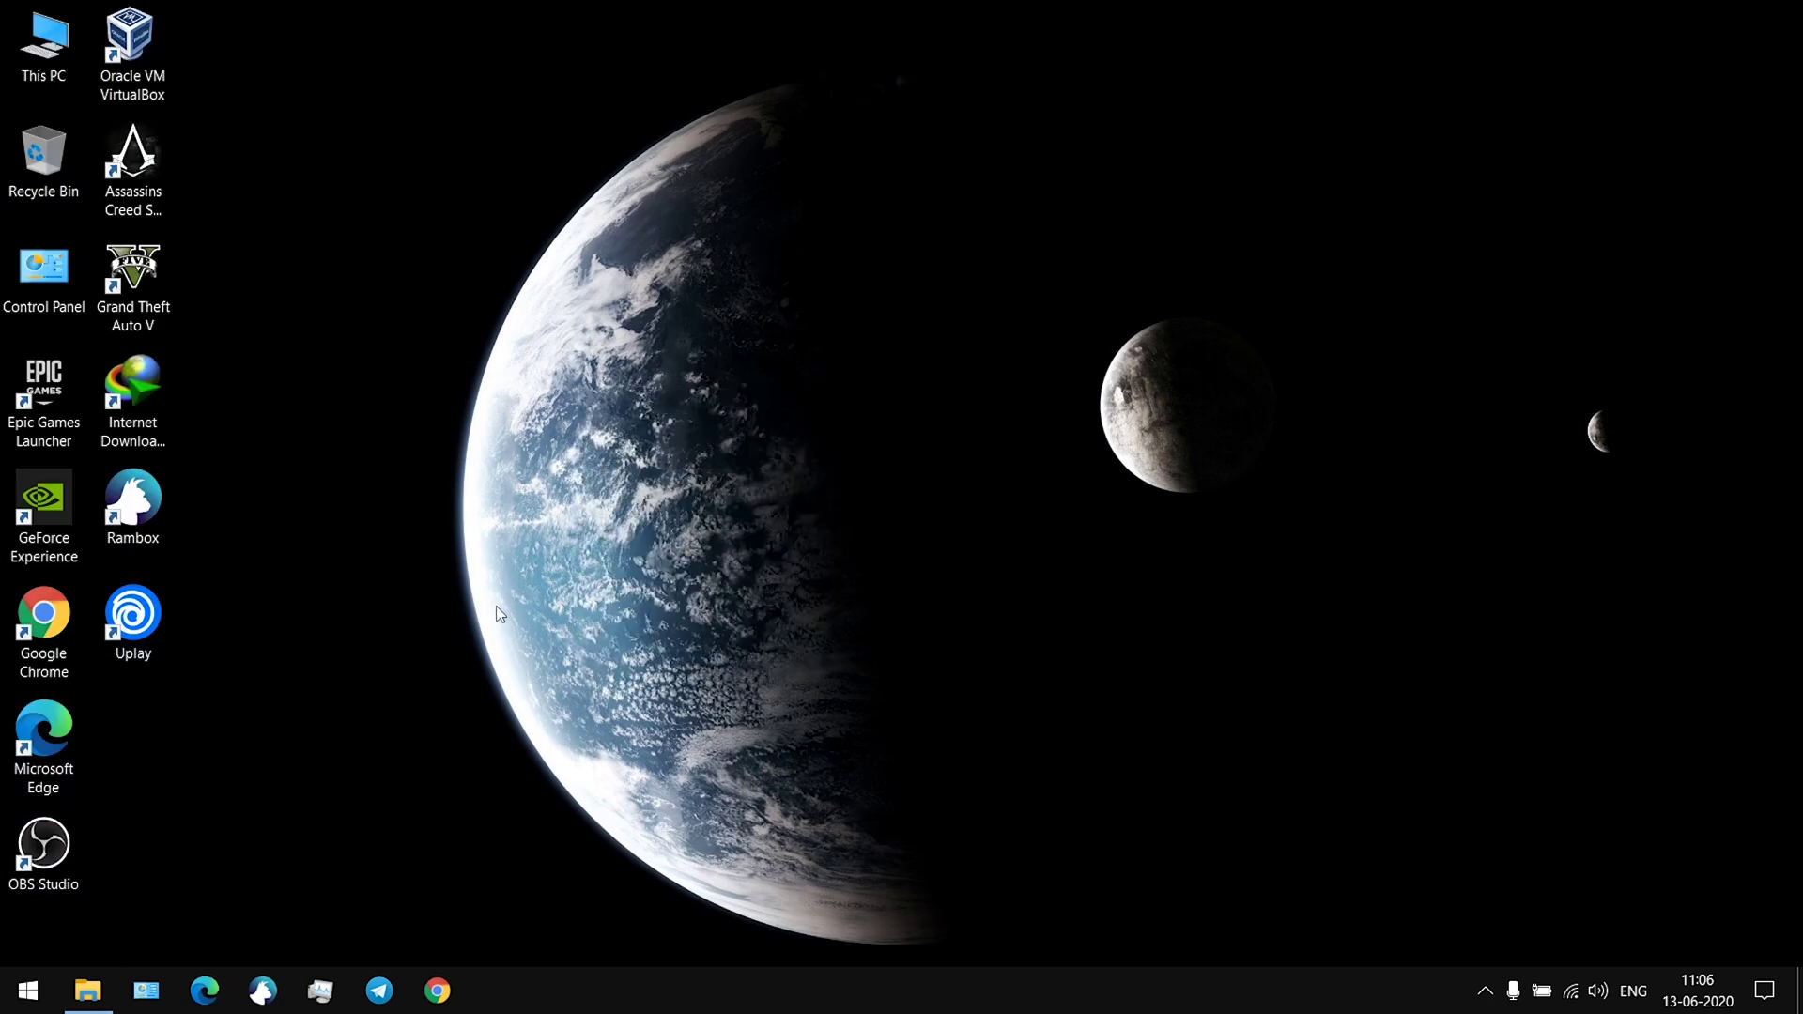
click(89, 991)
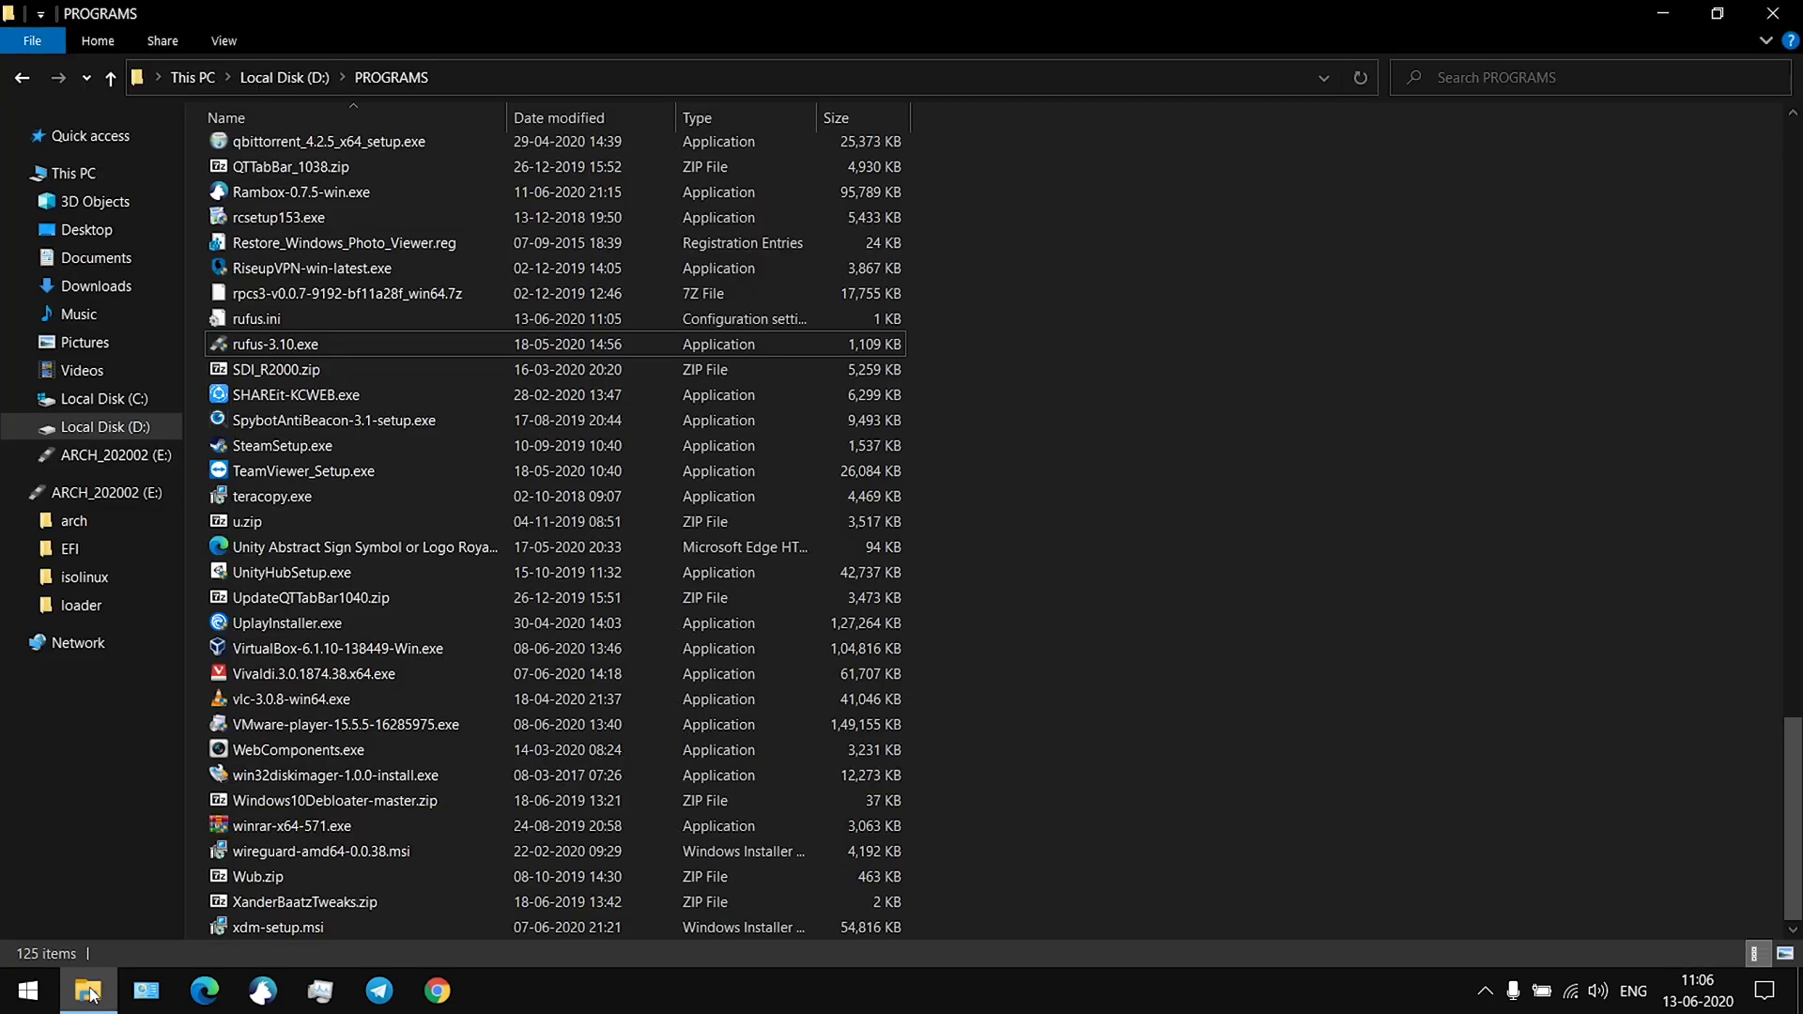
click(17, 1001)
click(14, 1004)
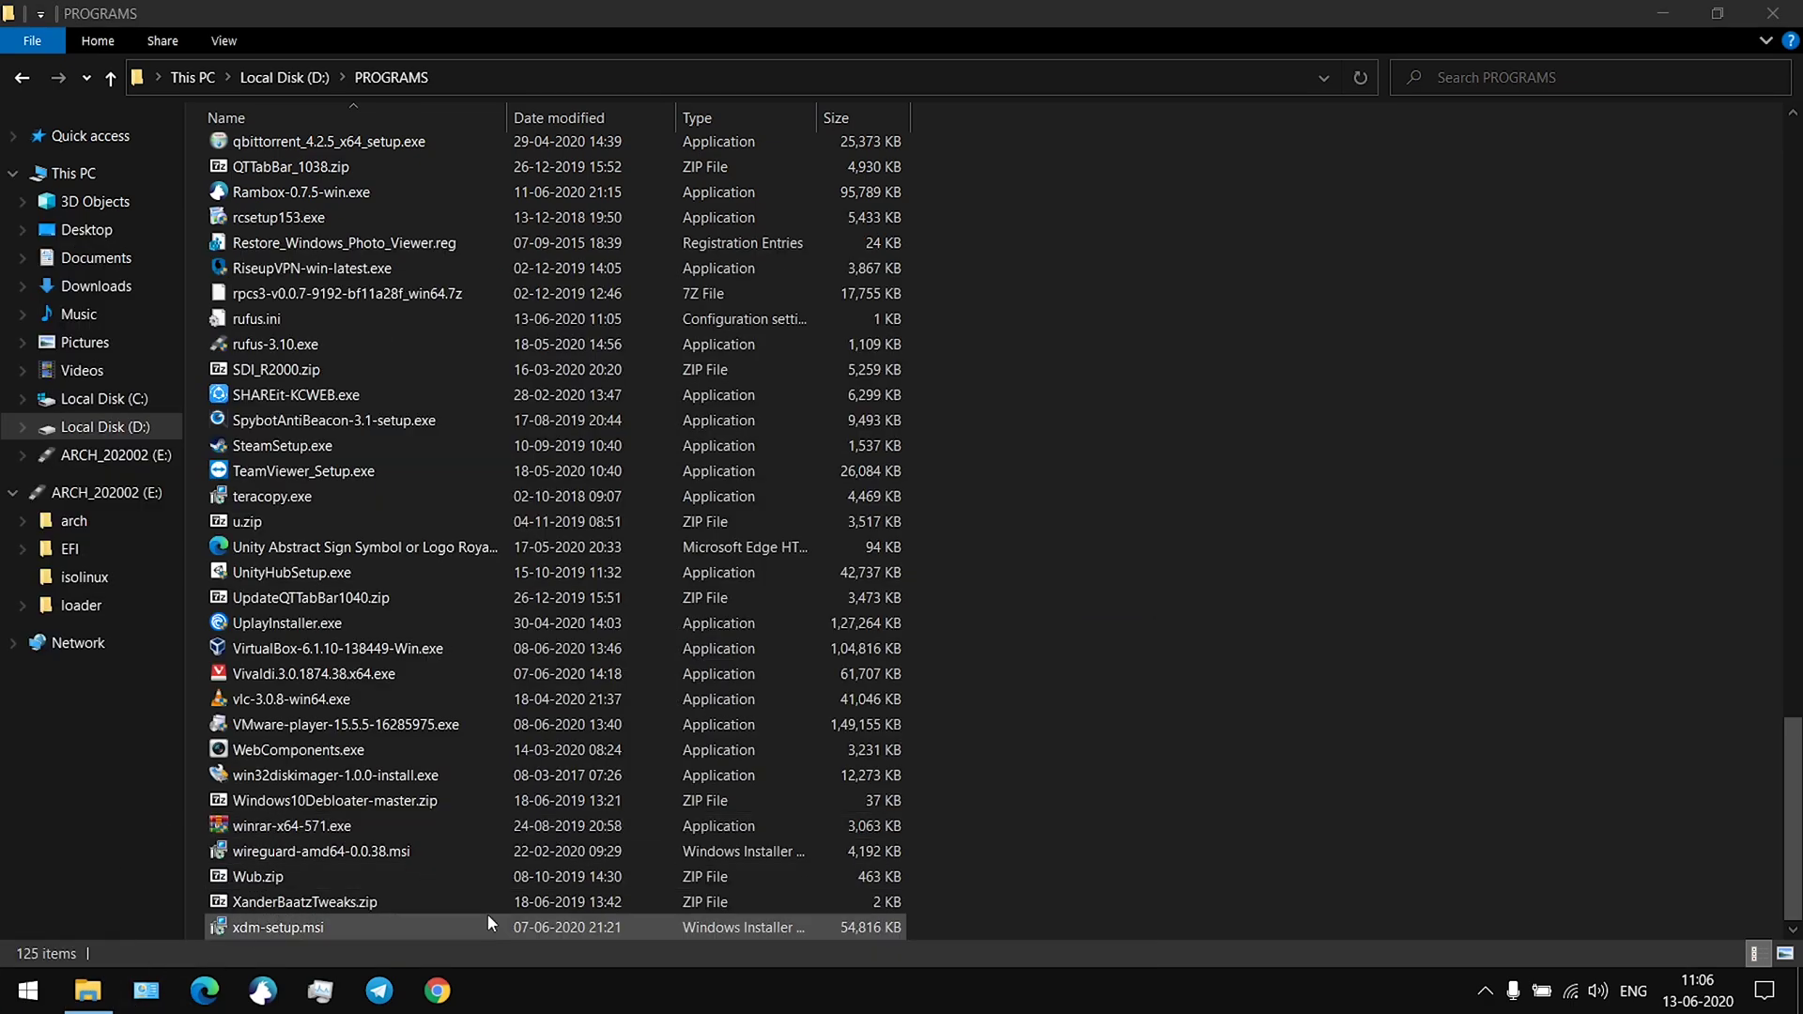
click(1277, 509)
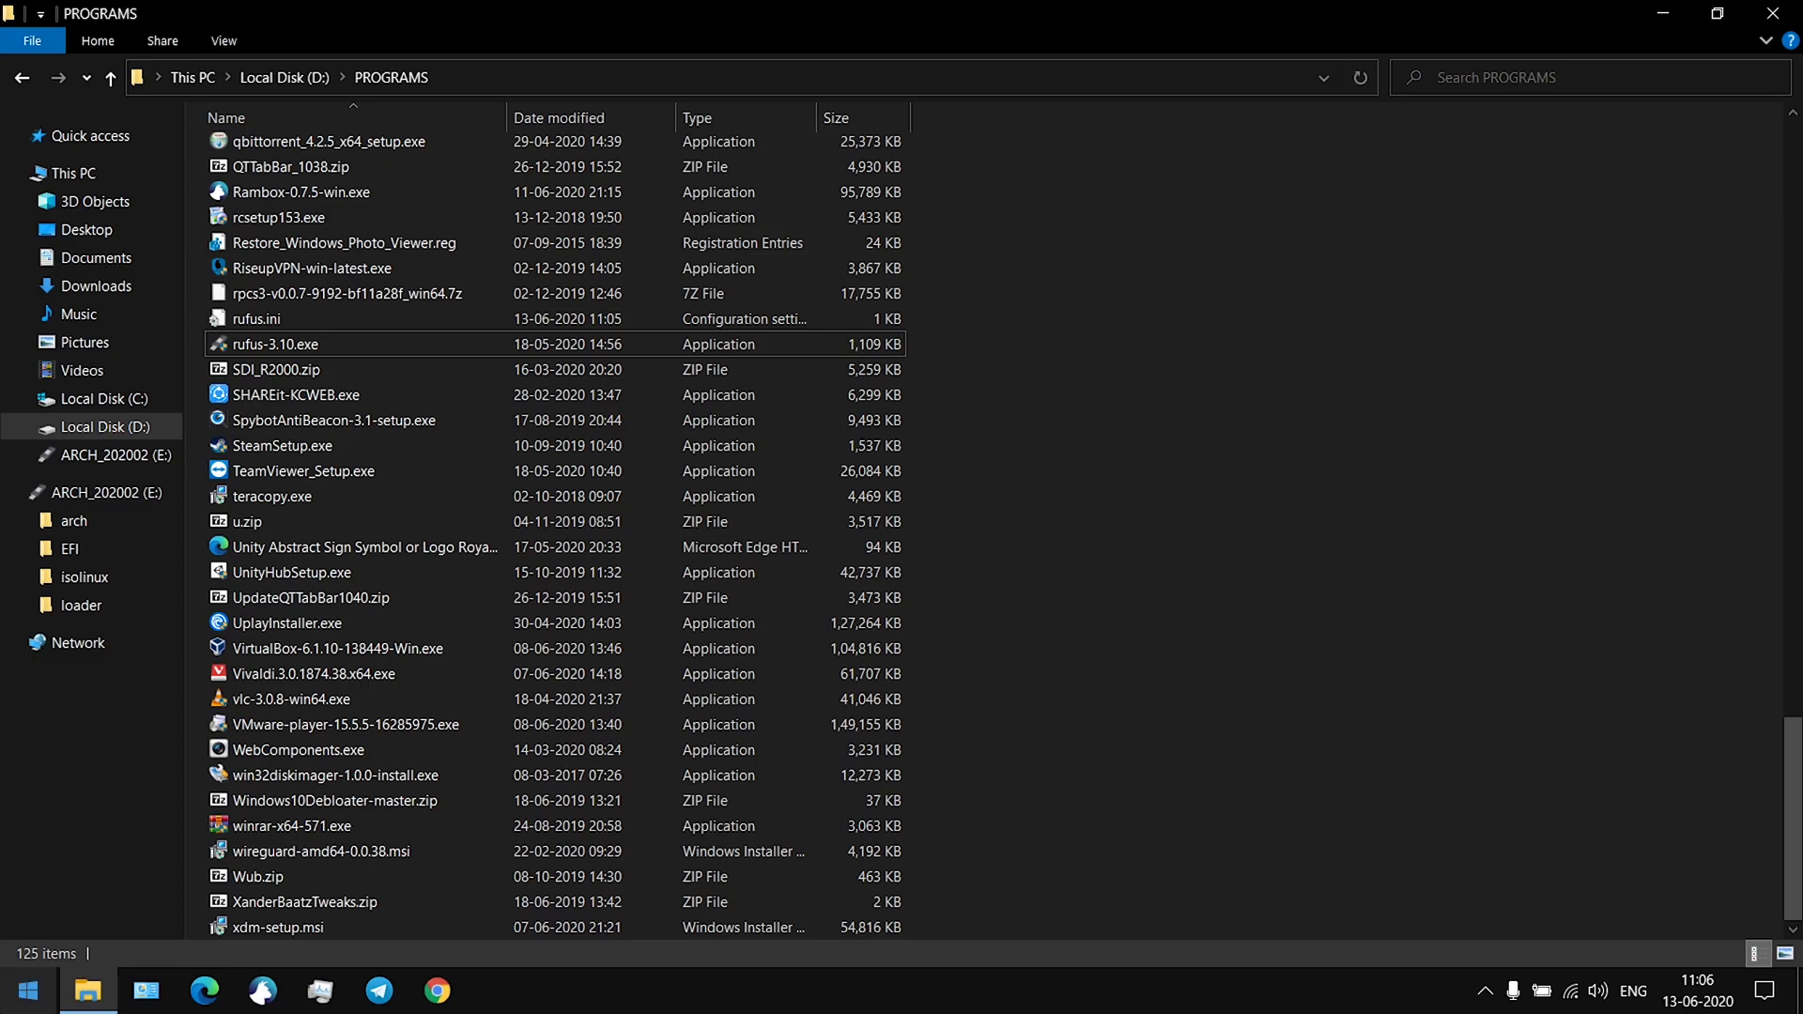
click(28, 991)
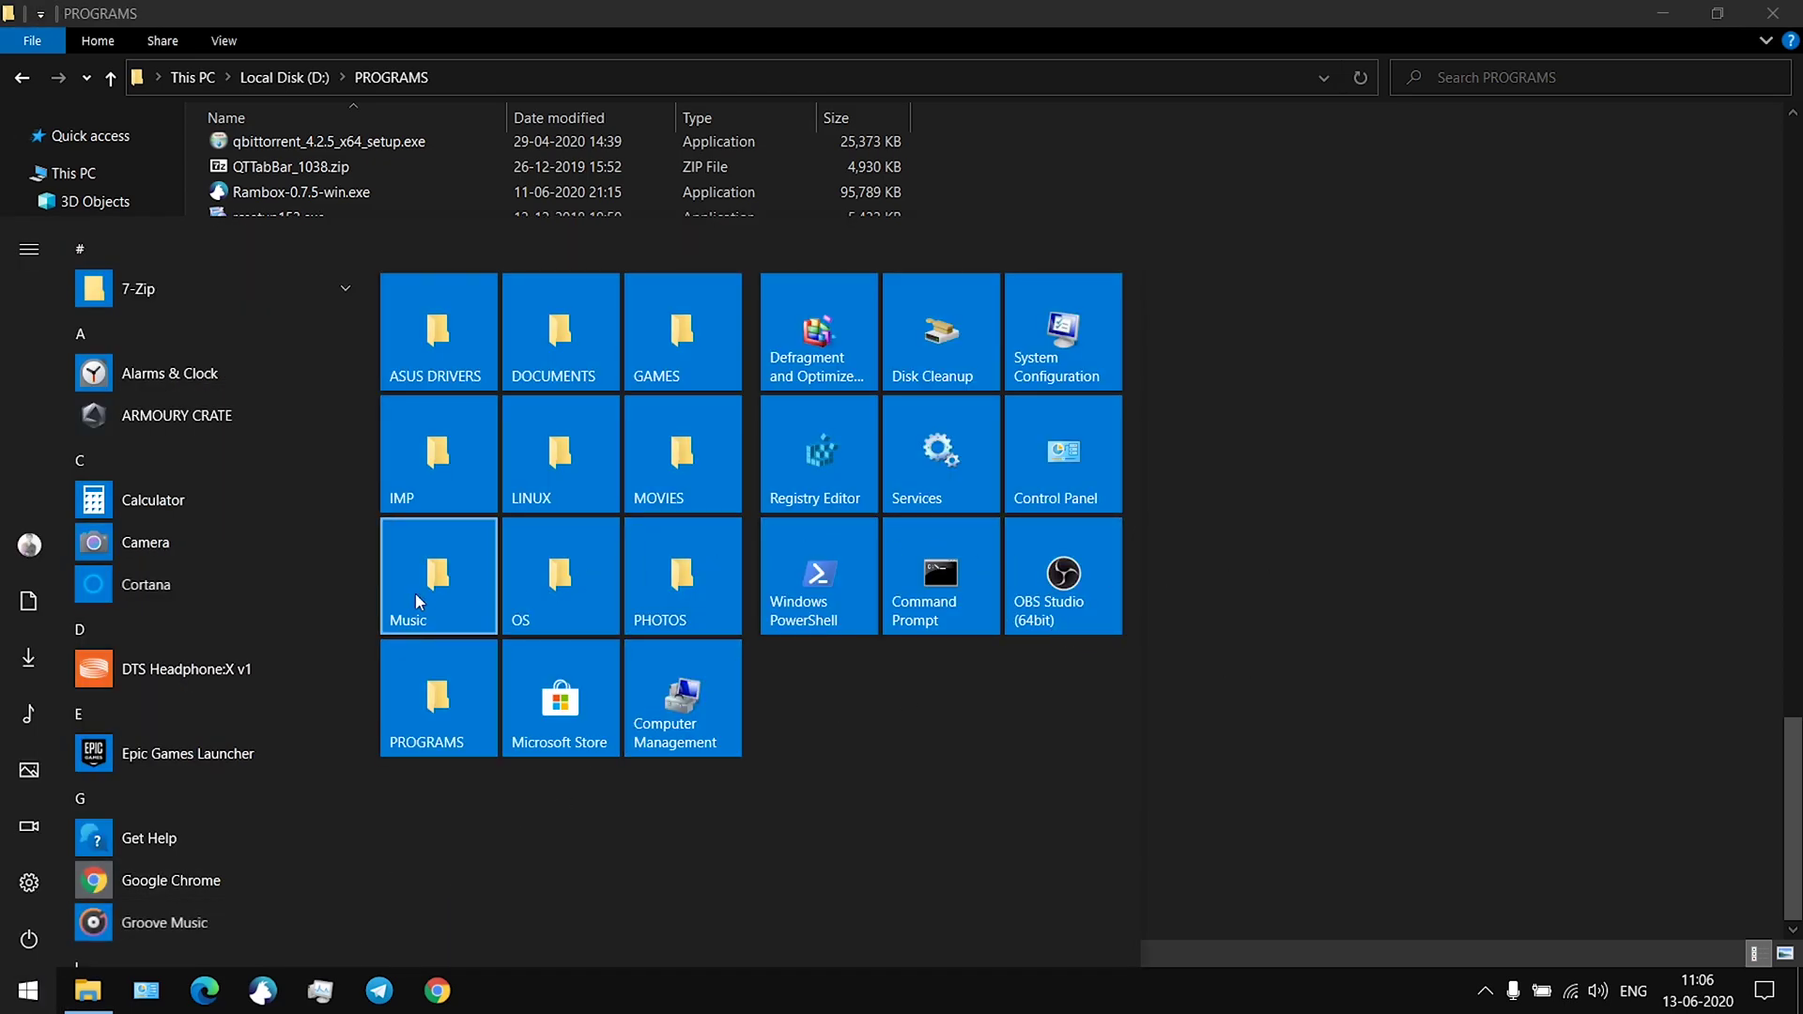
text(vi)
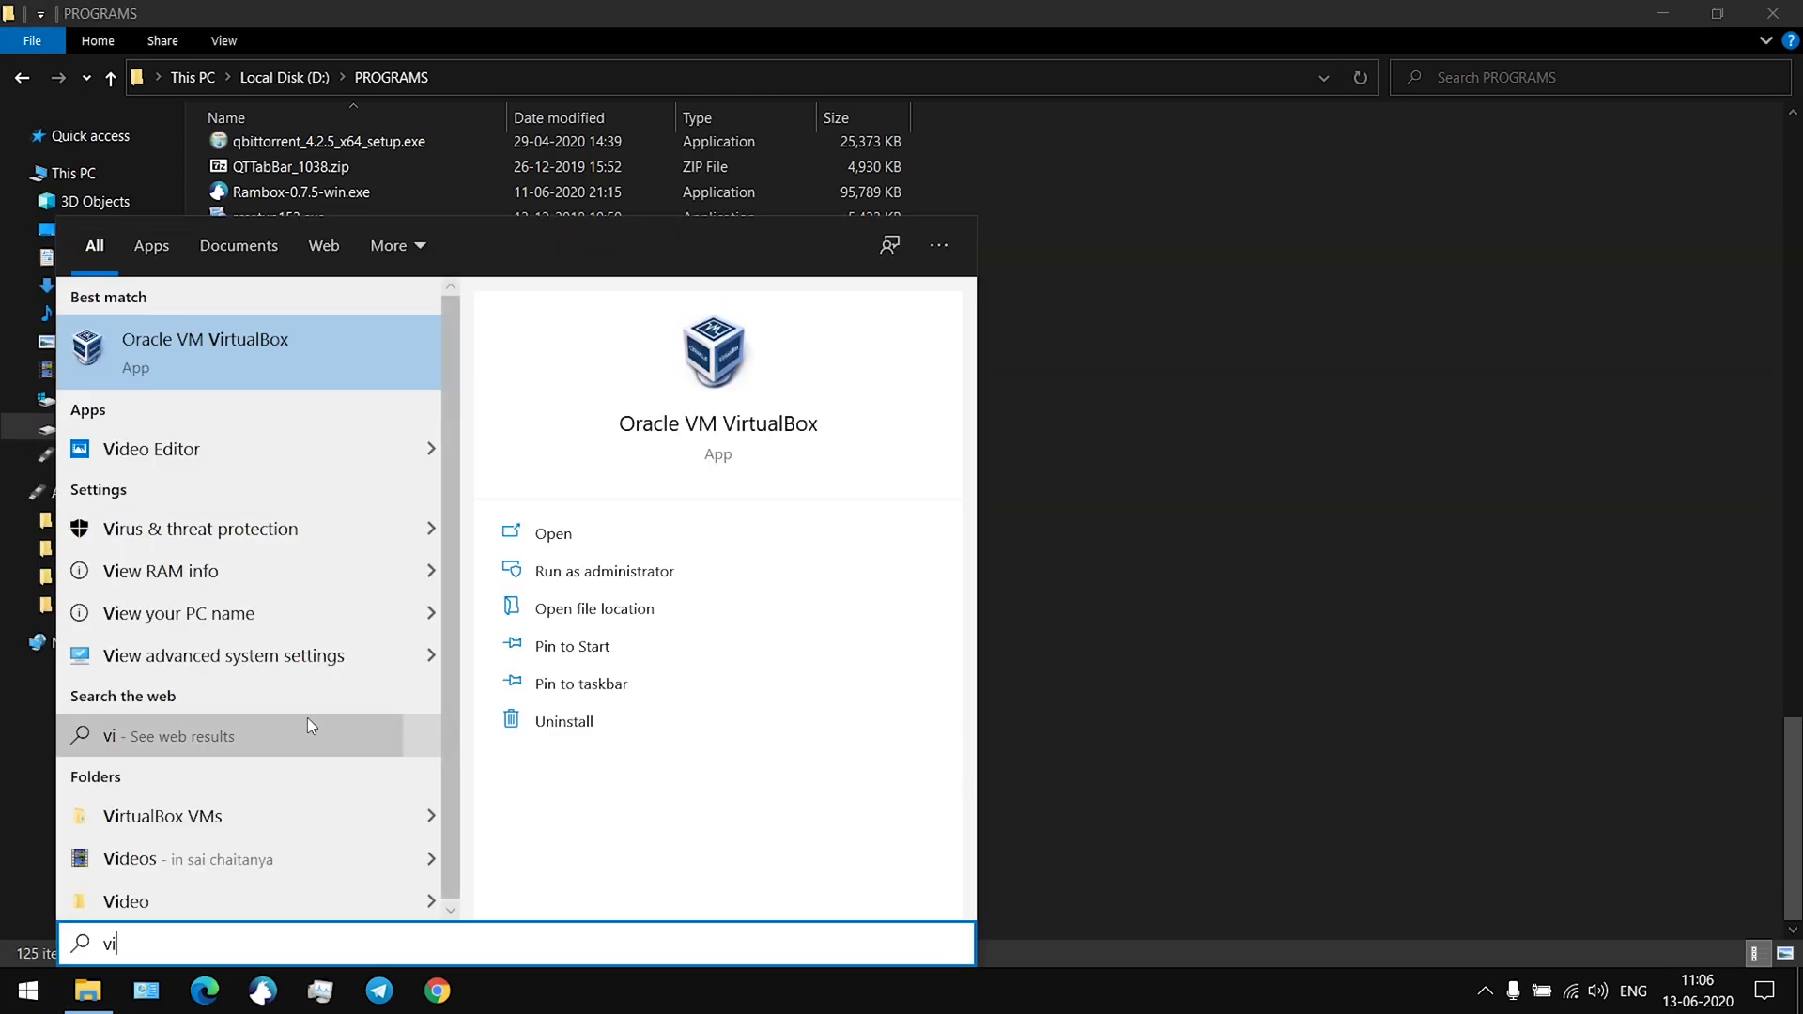
key(Escape)
key(super+d)
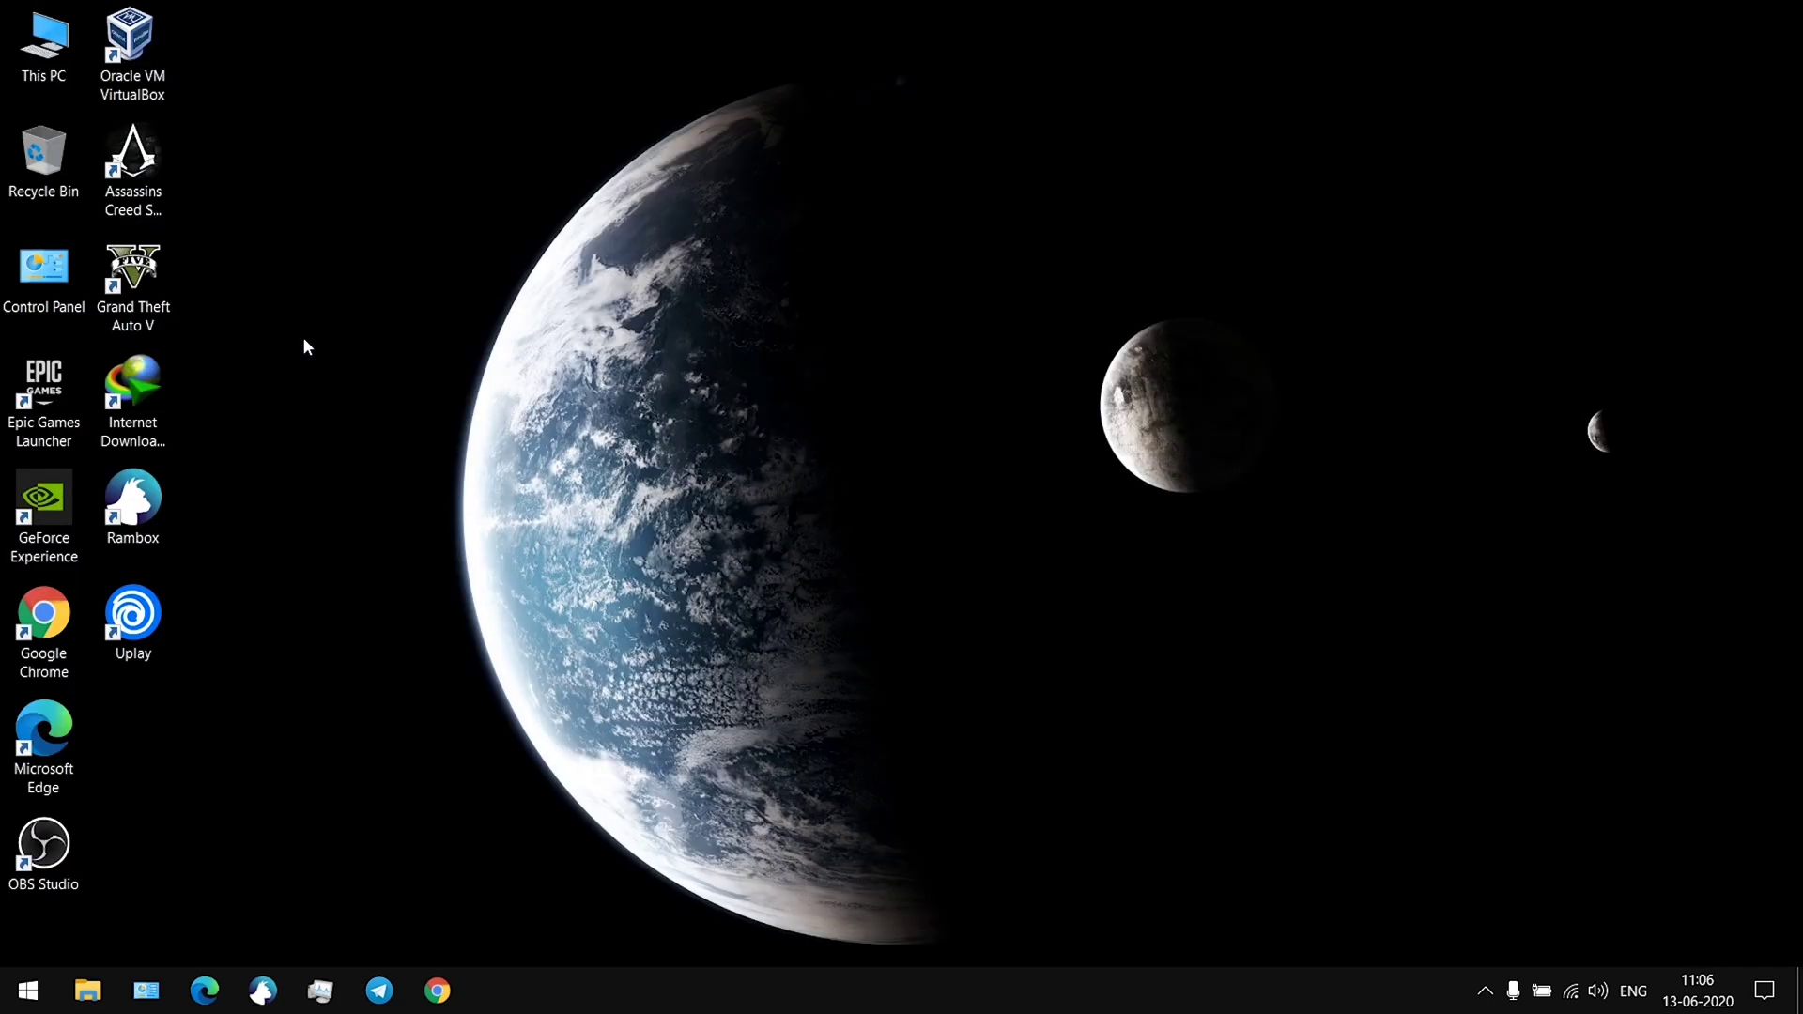
Open Oracle VM VirtualBox, start the windows 10 virtual machine and dismiss the keyboard capture notice
right_click(302, 345)
click(342, 407)
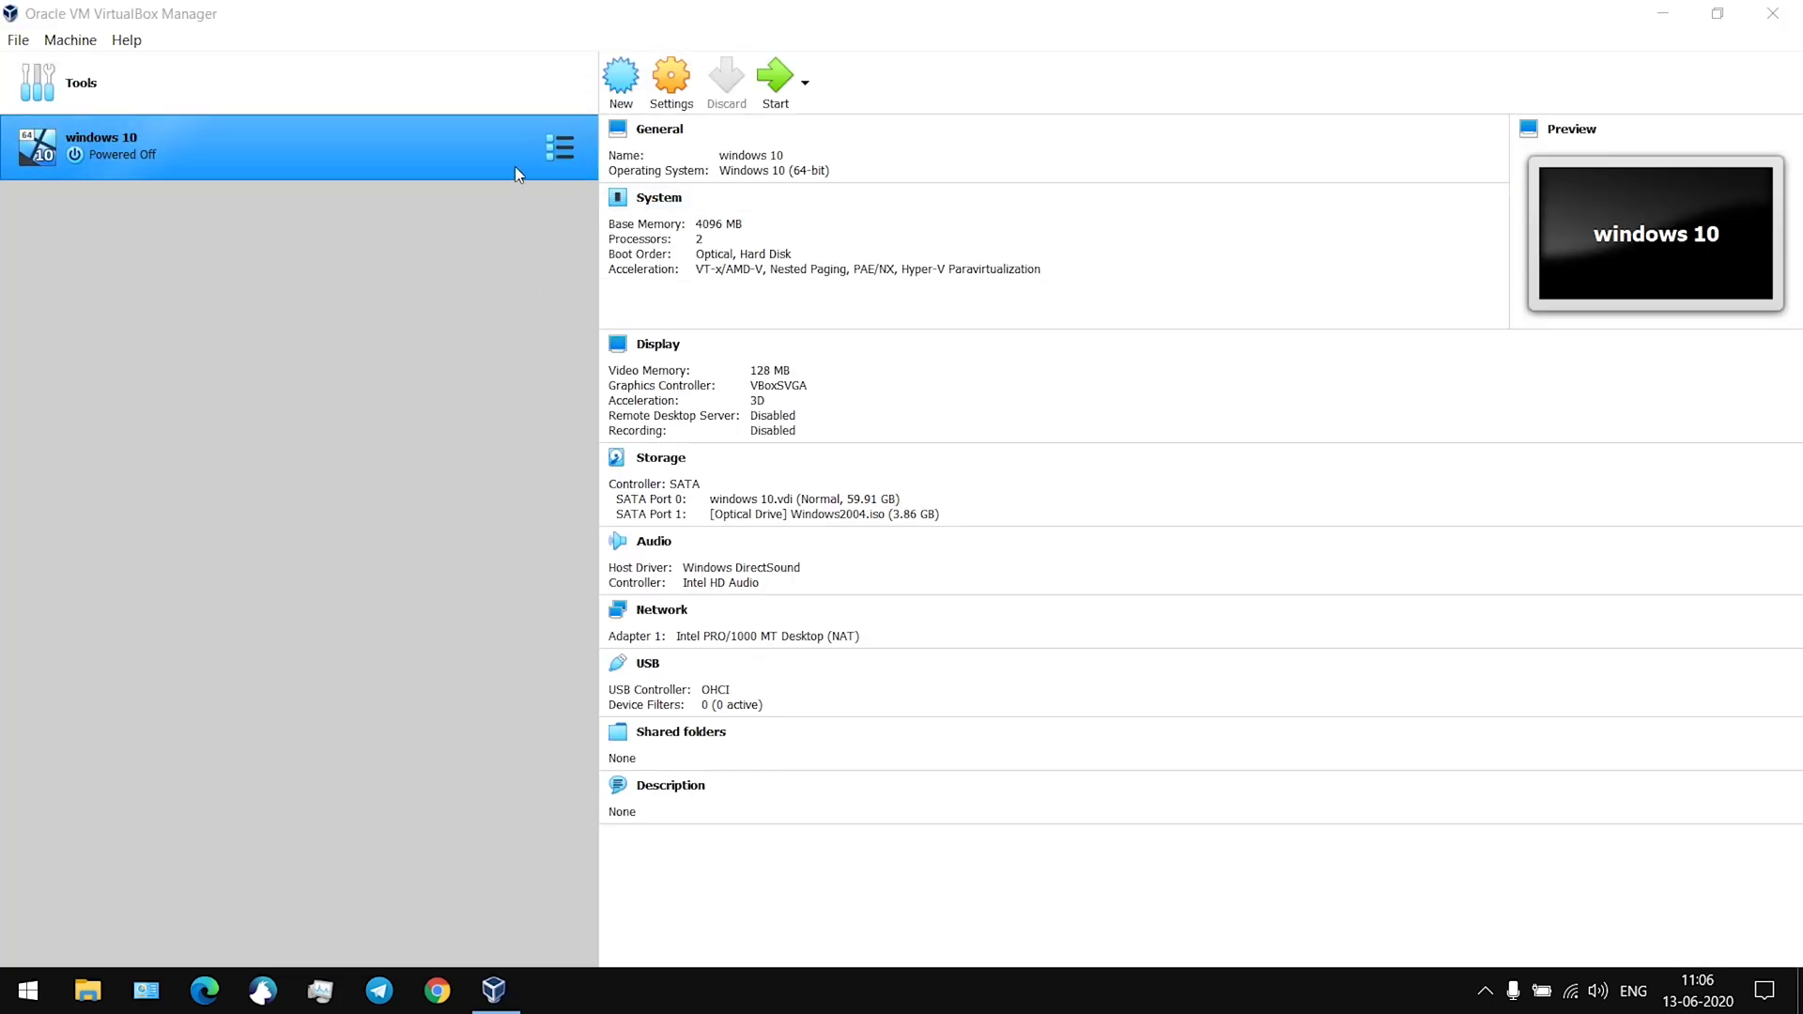
click(417, 79)
click(409, 175)
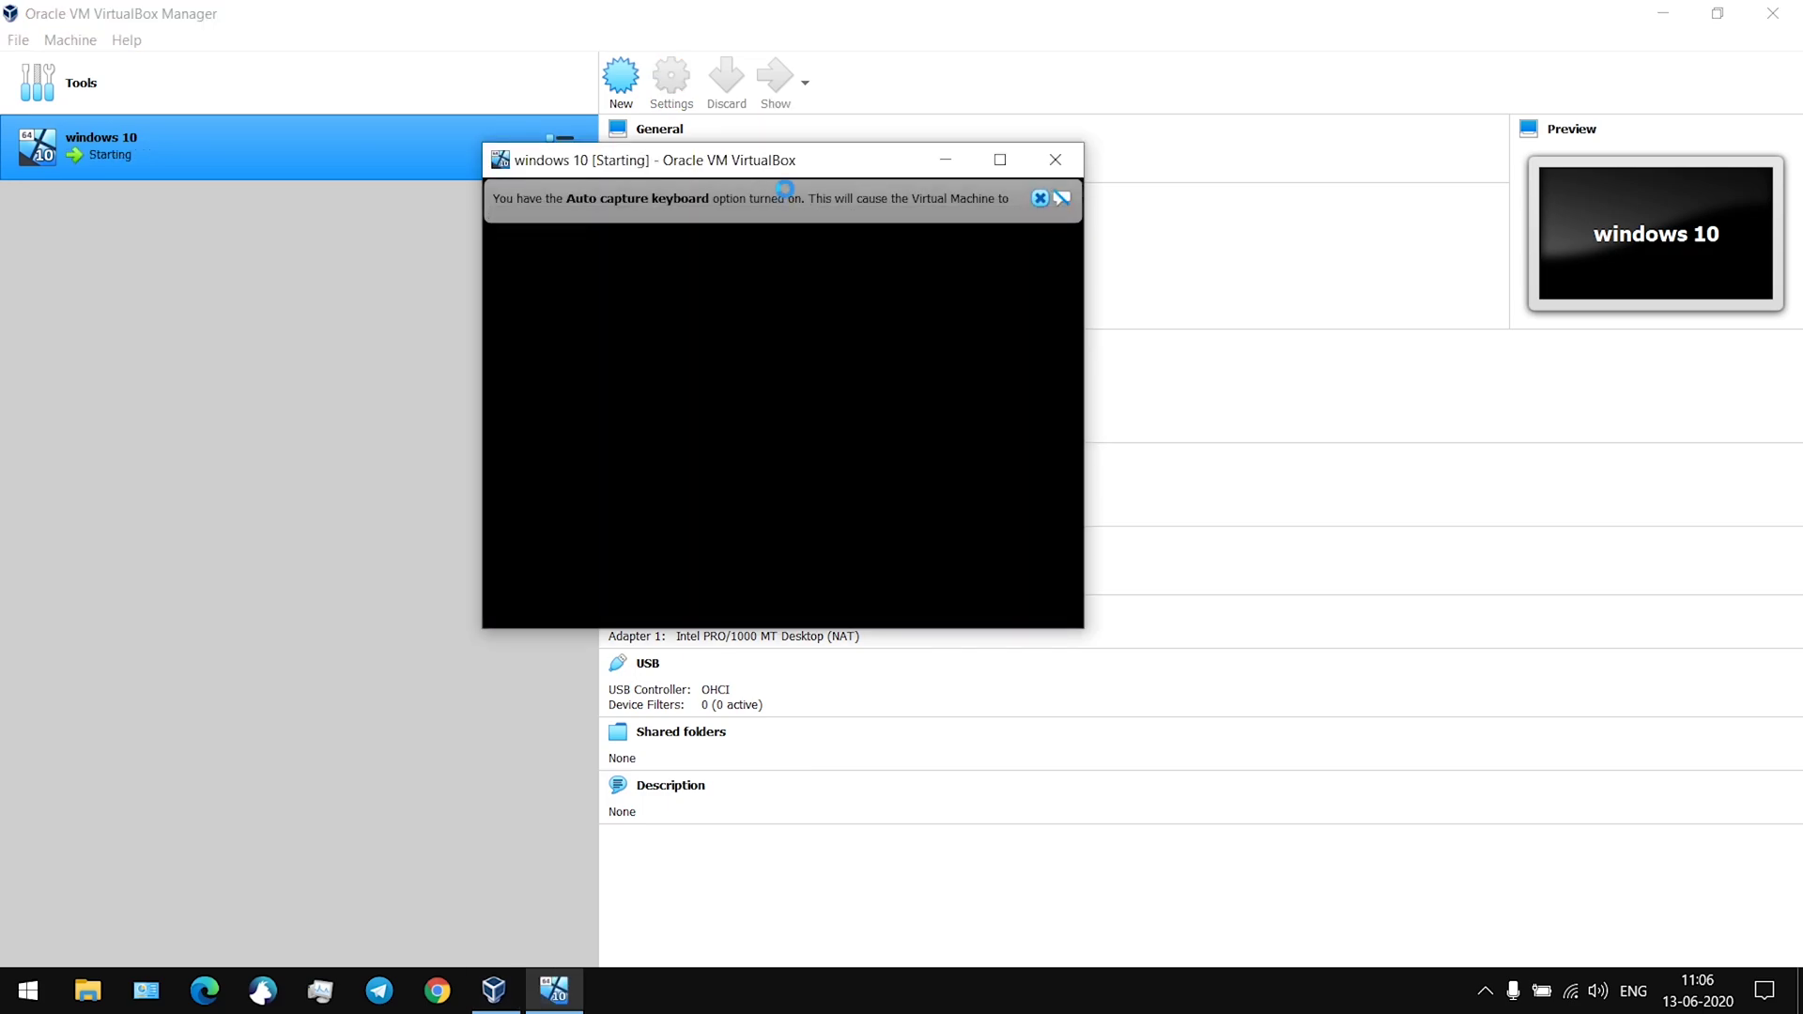
click(1040, 198)
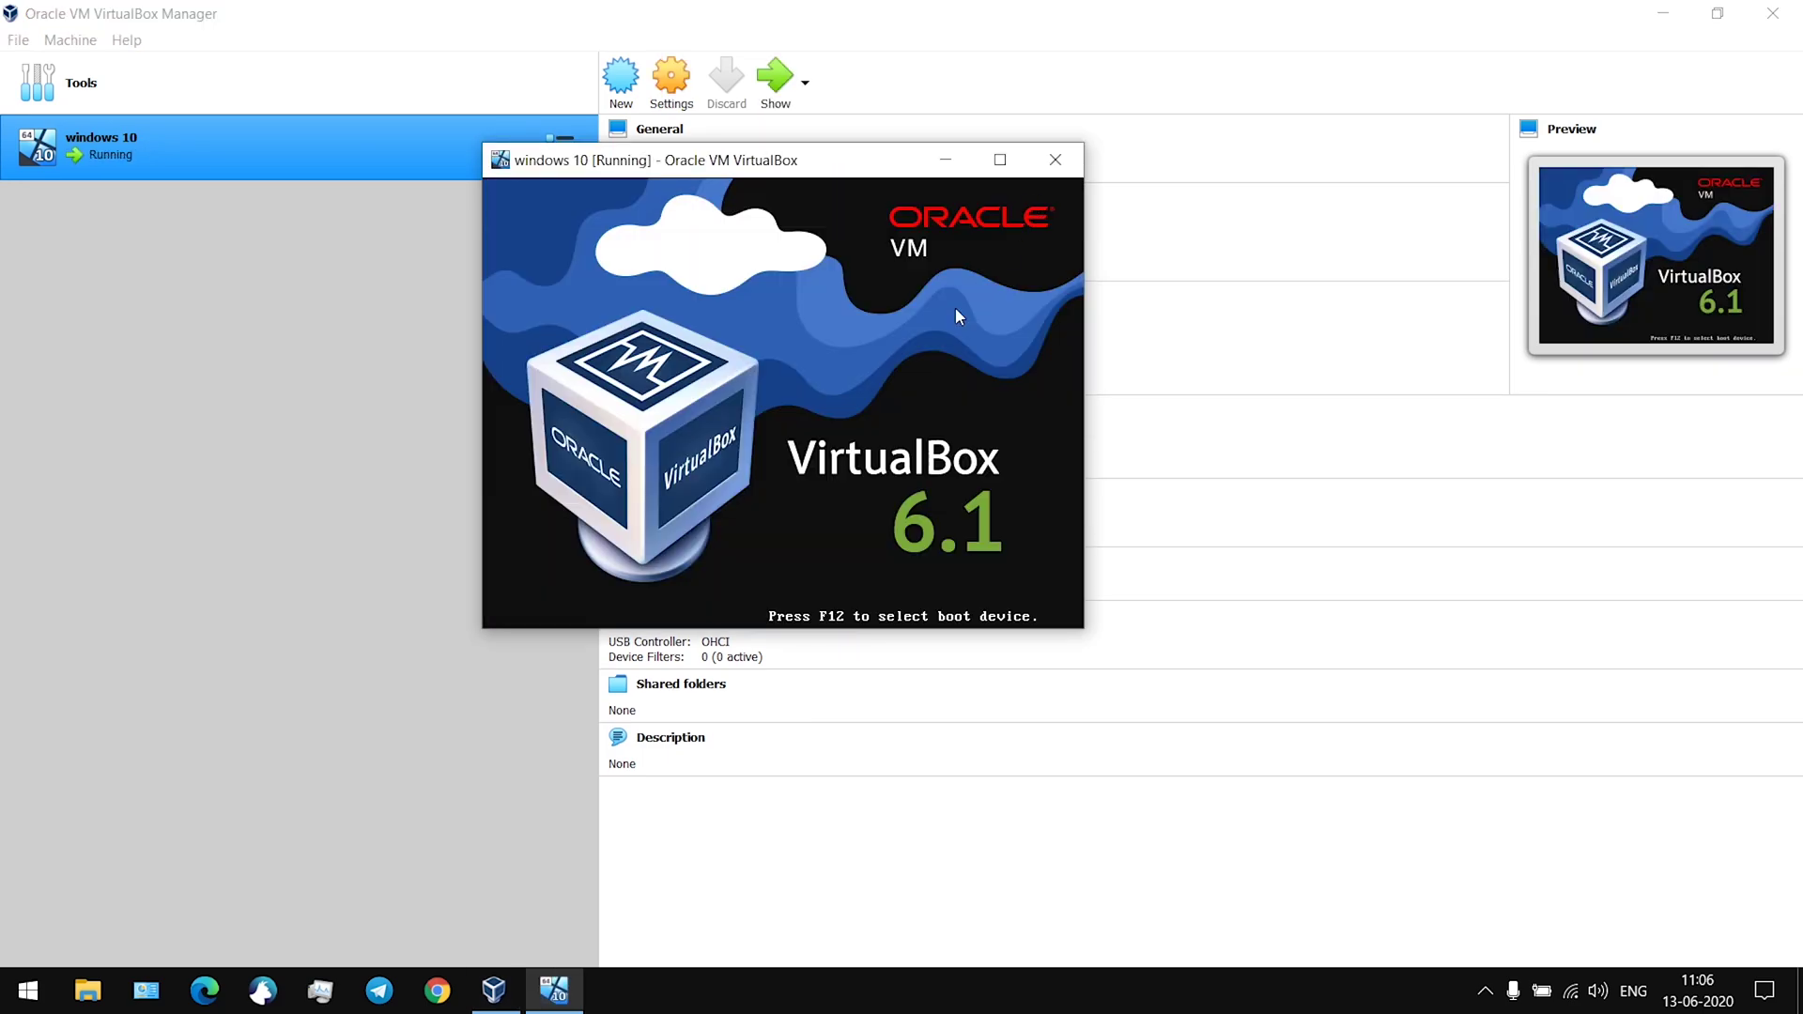
Leave only the virtual machine window open, maximized, and accept English (United States) and the US keyboard in Windows Setup
click(1772, 13)
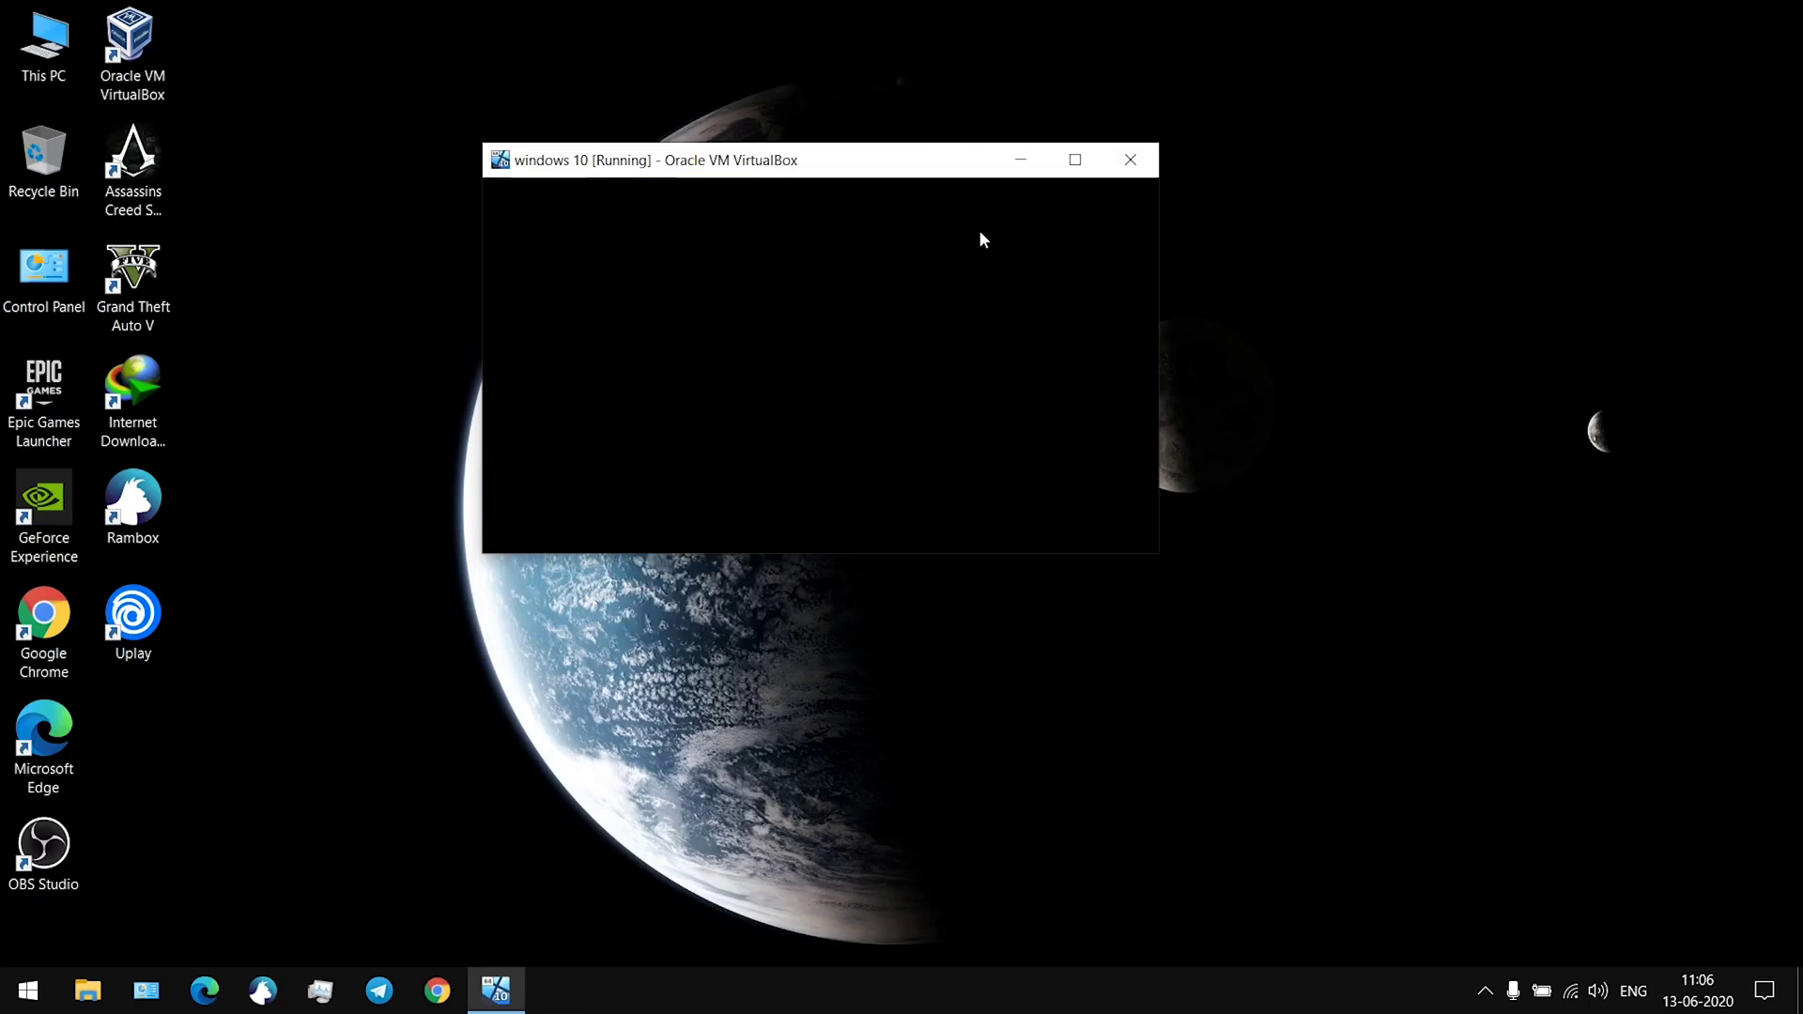
click(1000, 160)
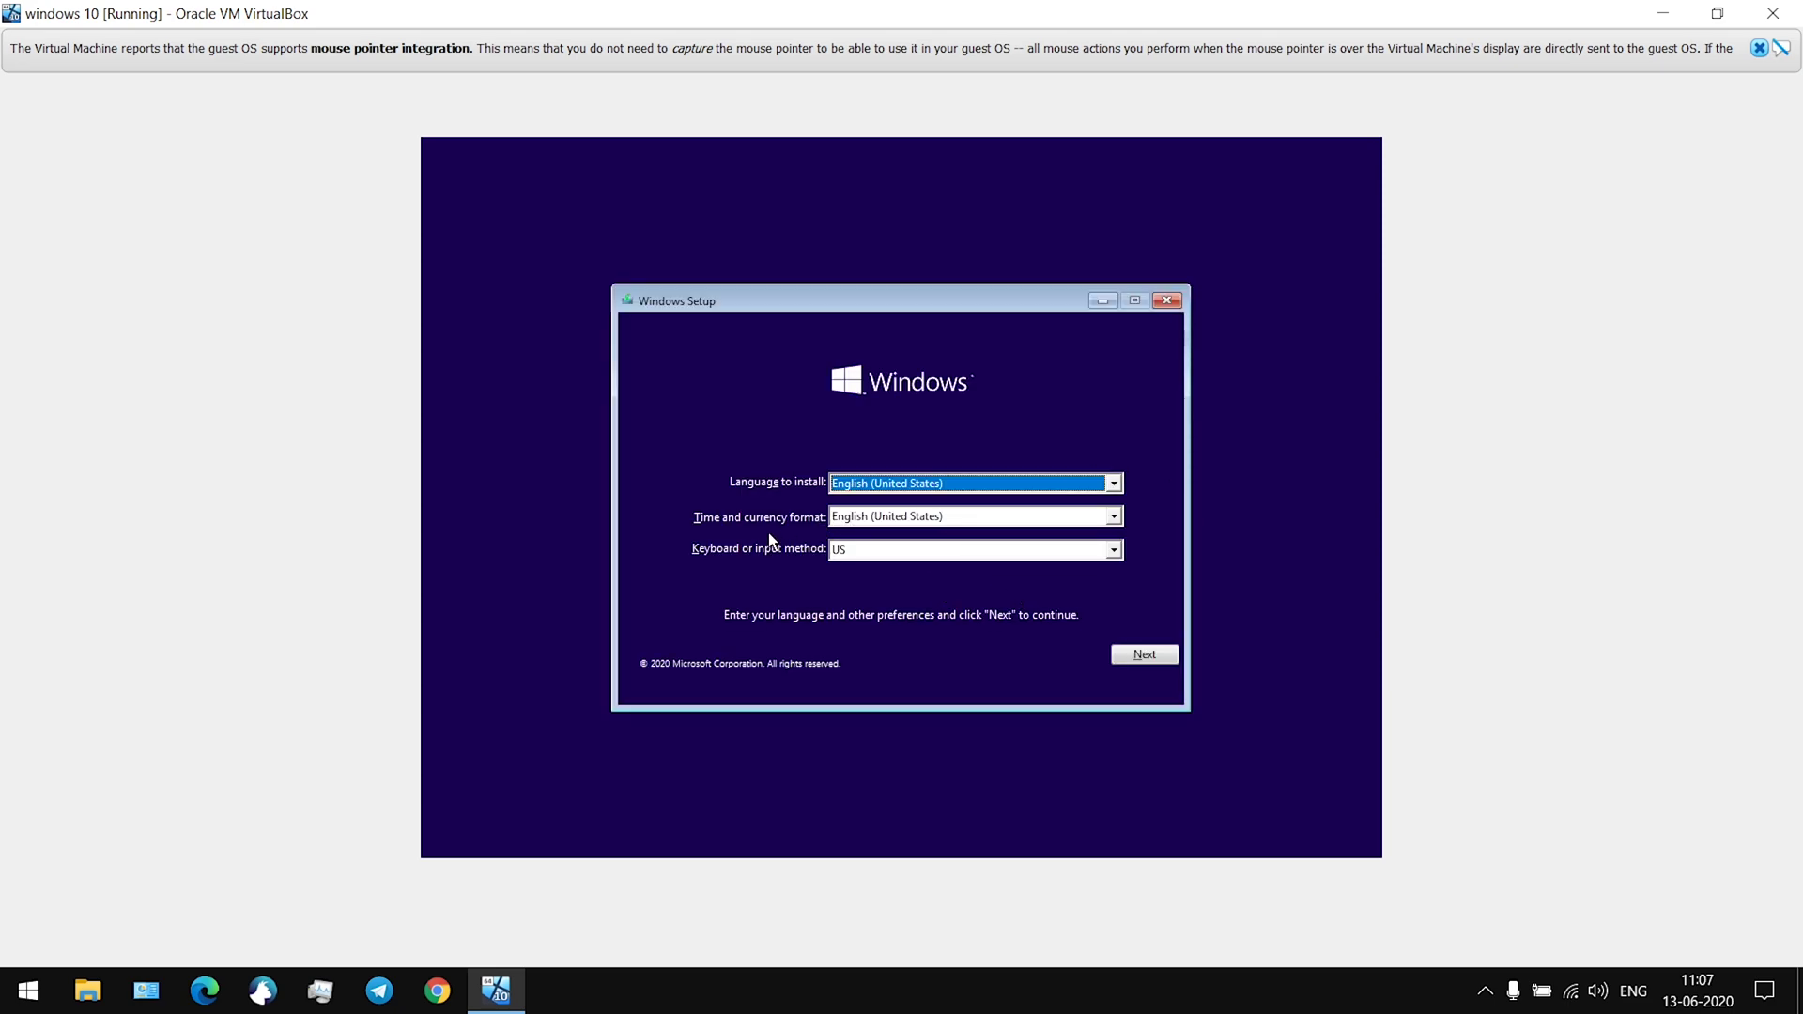
click(1123, 656)
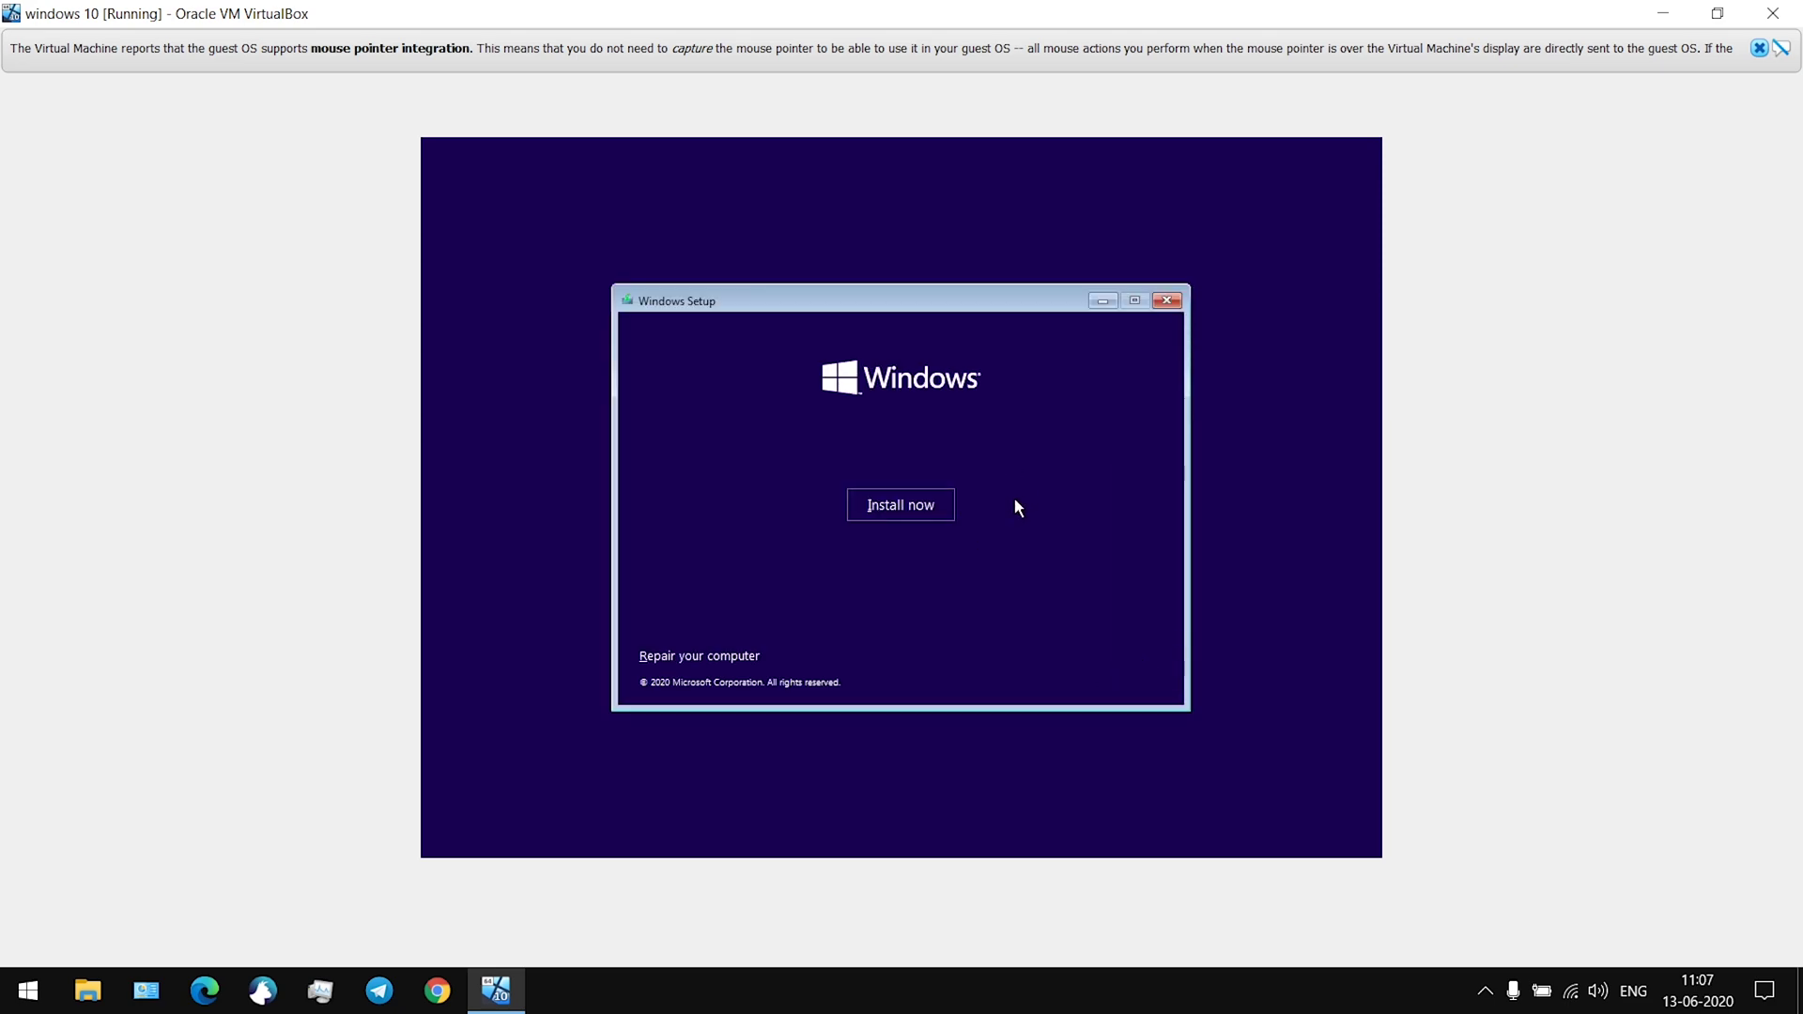
Start the Windows installation, dismiss the mouse integration notice, skip the product key and choose the Windows 10 Pro edition
click(948, 512)
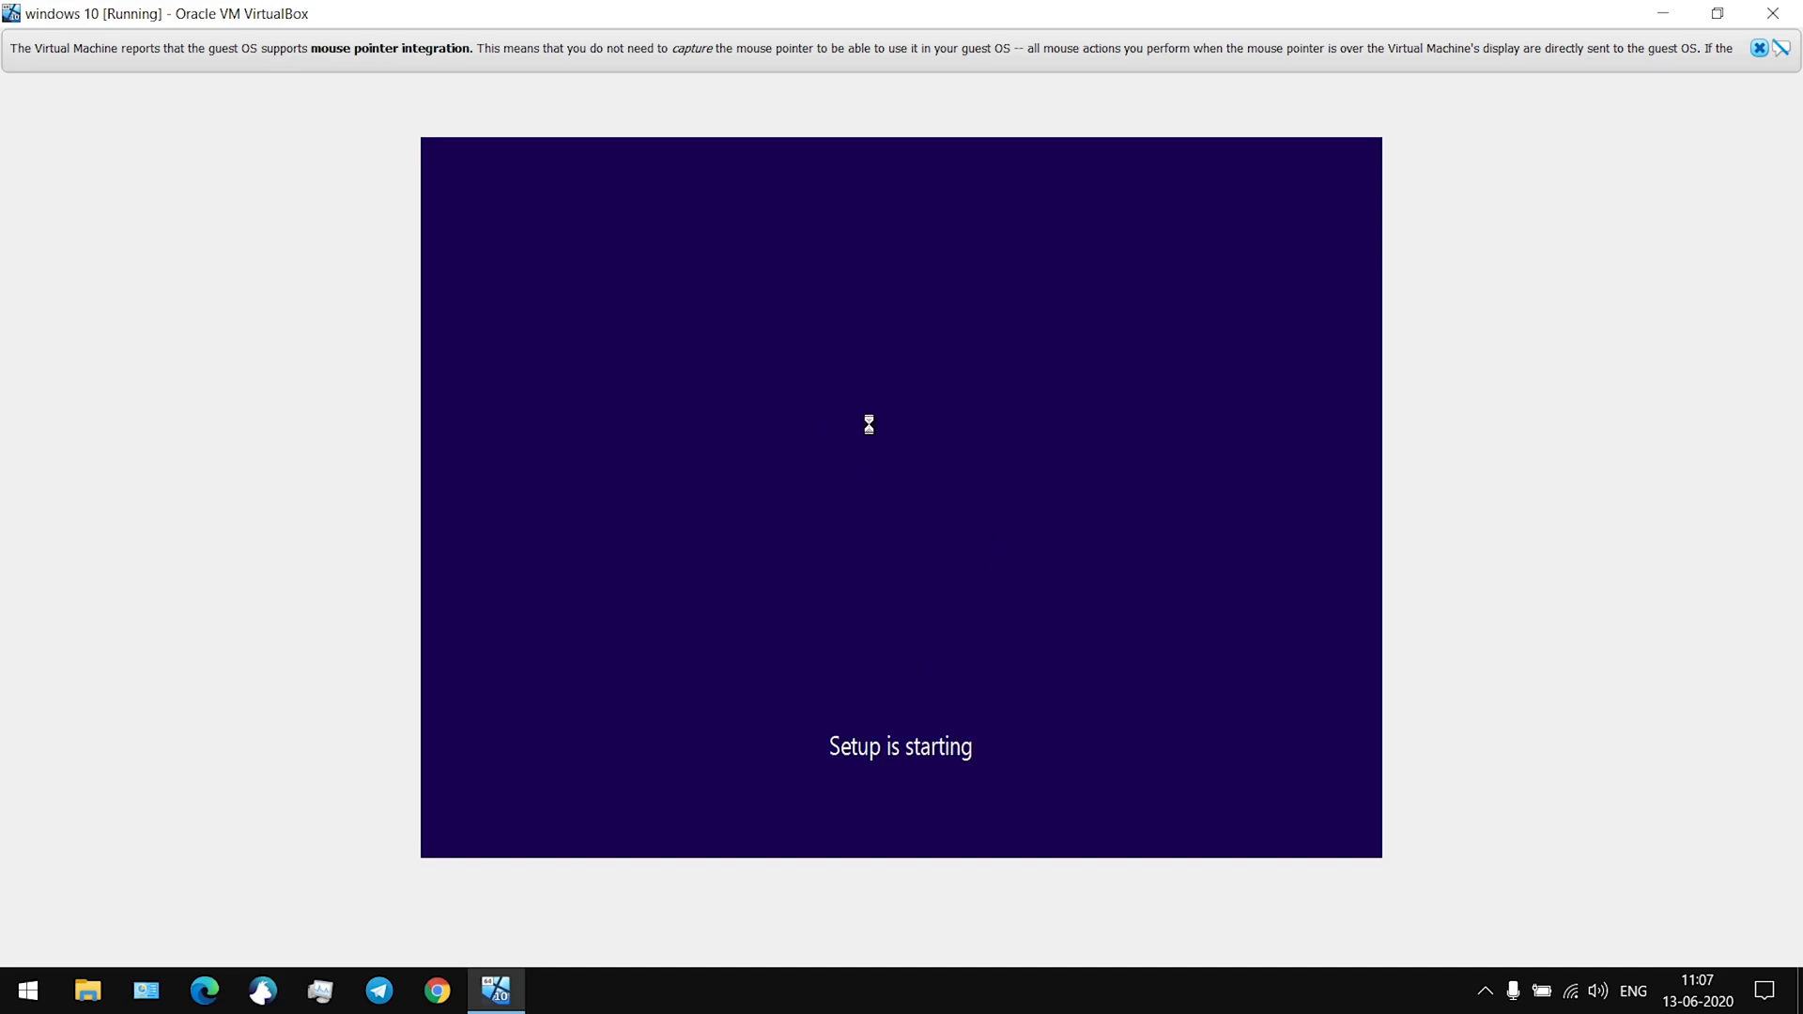
click(1760, 48)
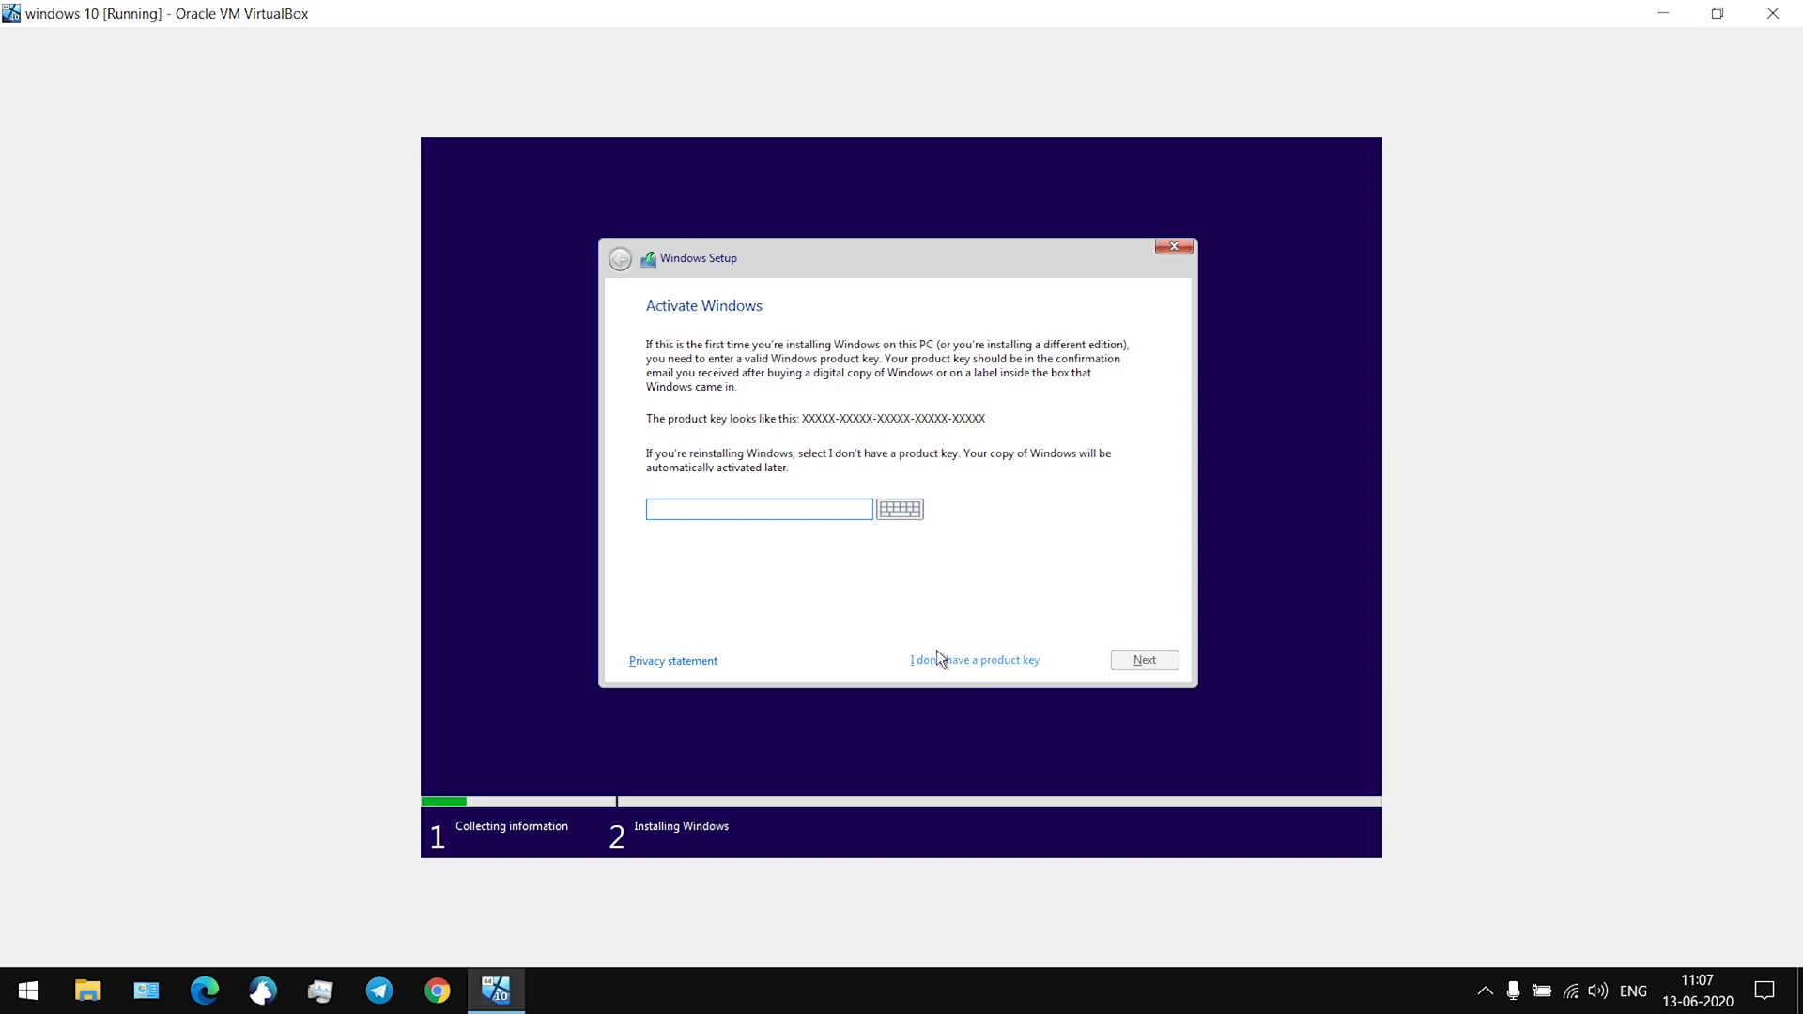
click(981, 657)
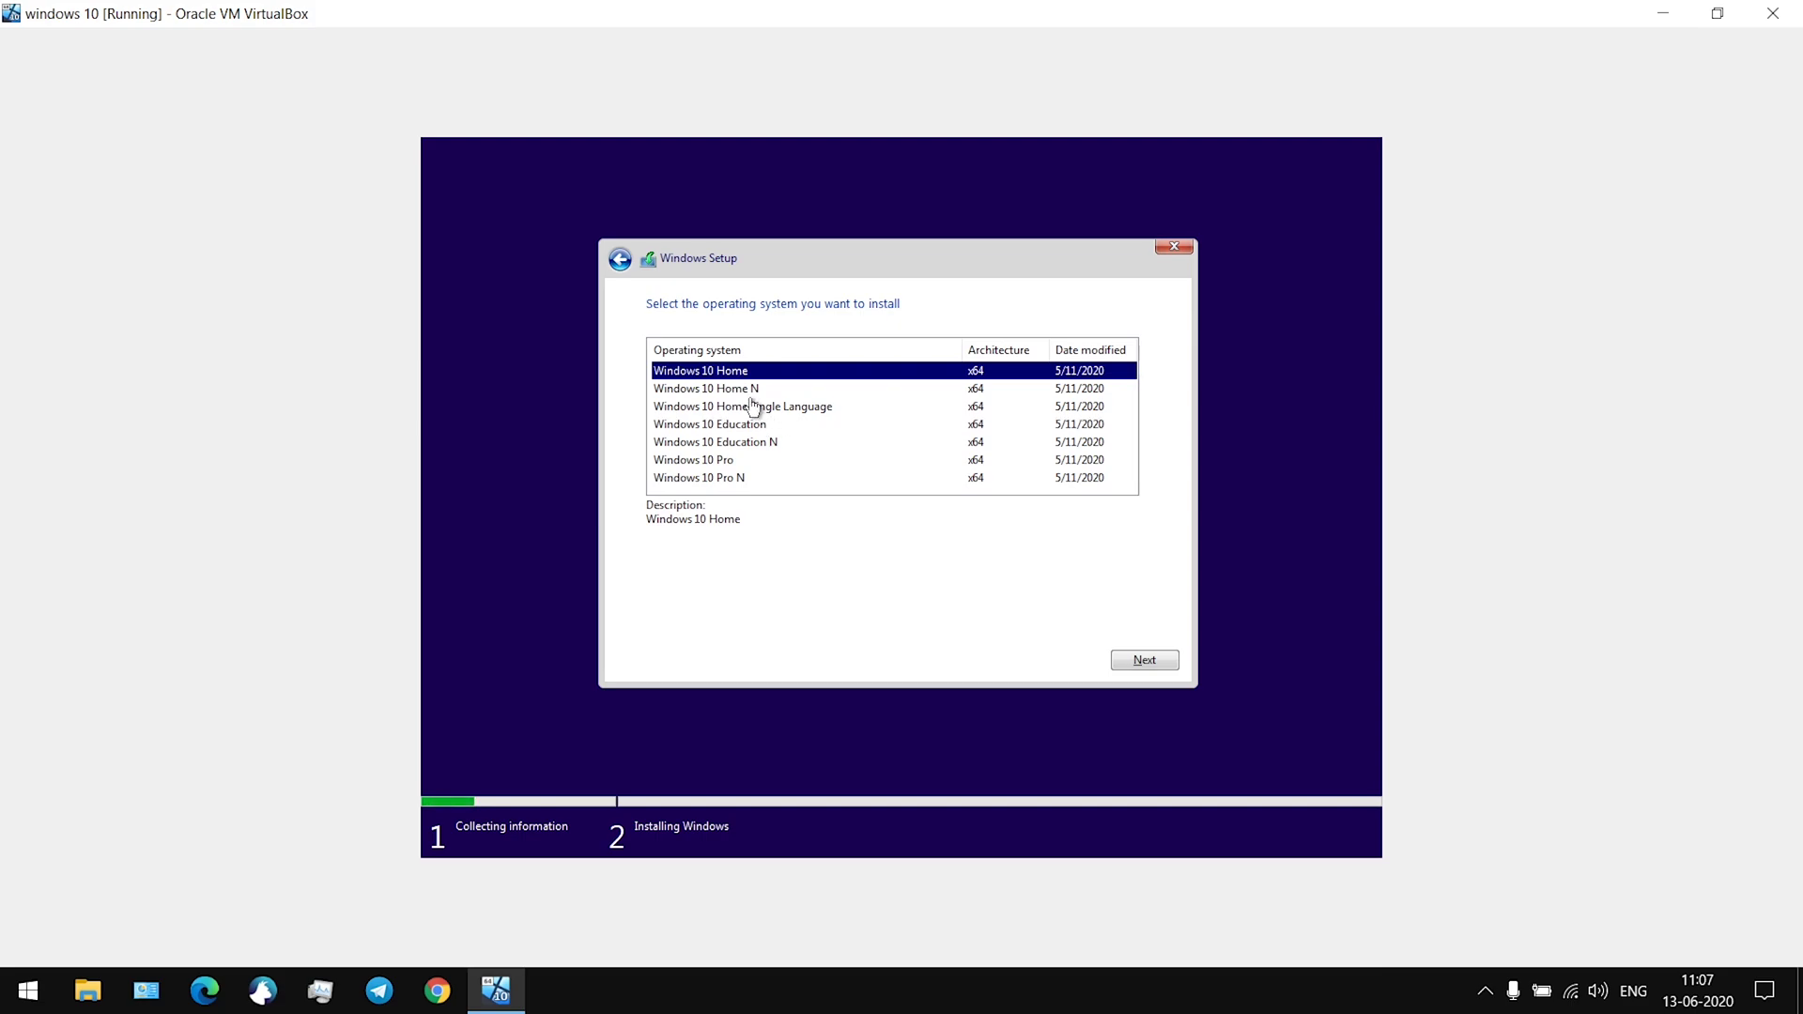
click(733, 462)
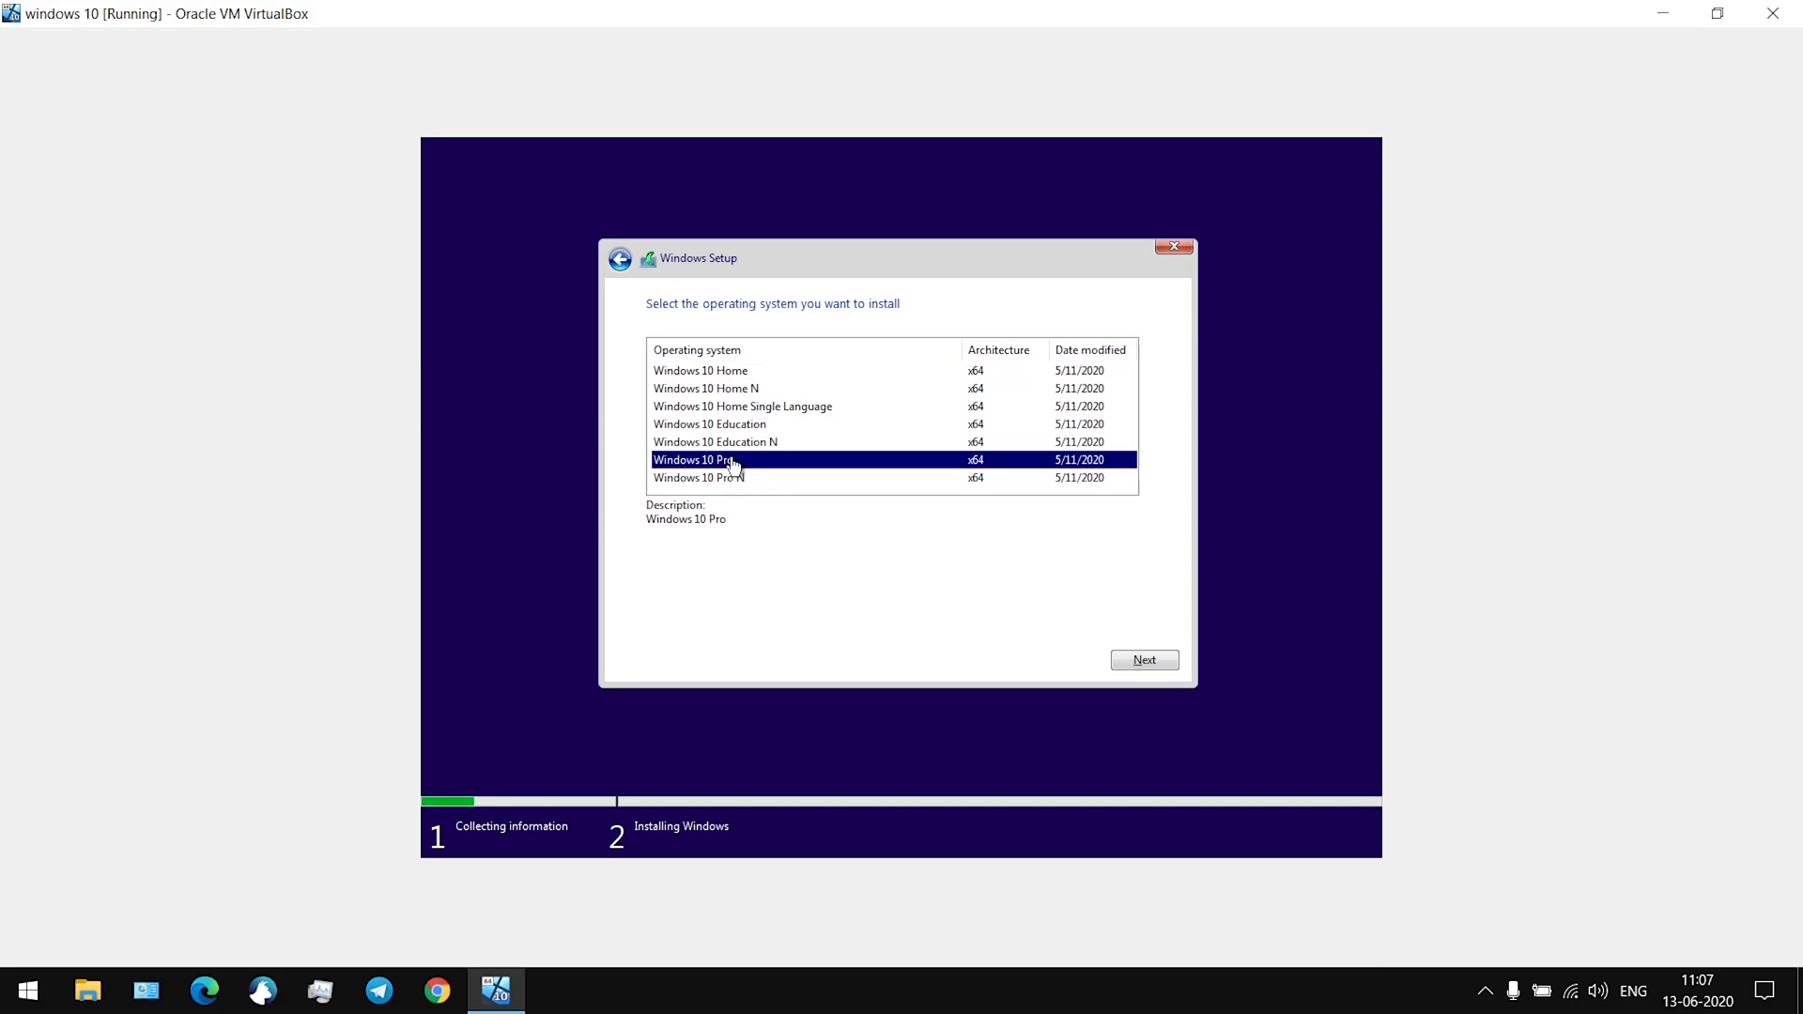
click(1130, 662)
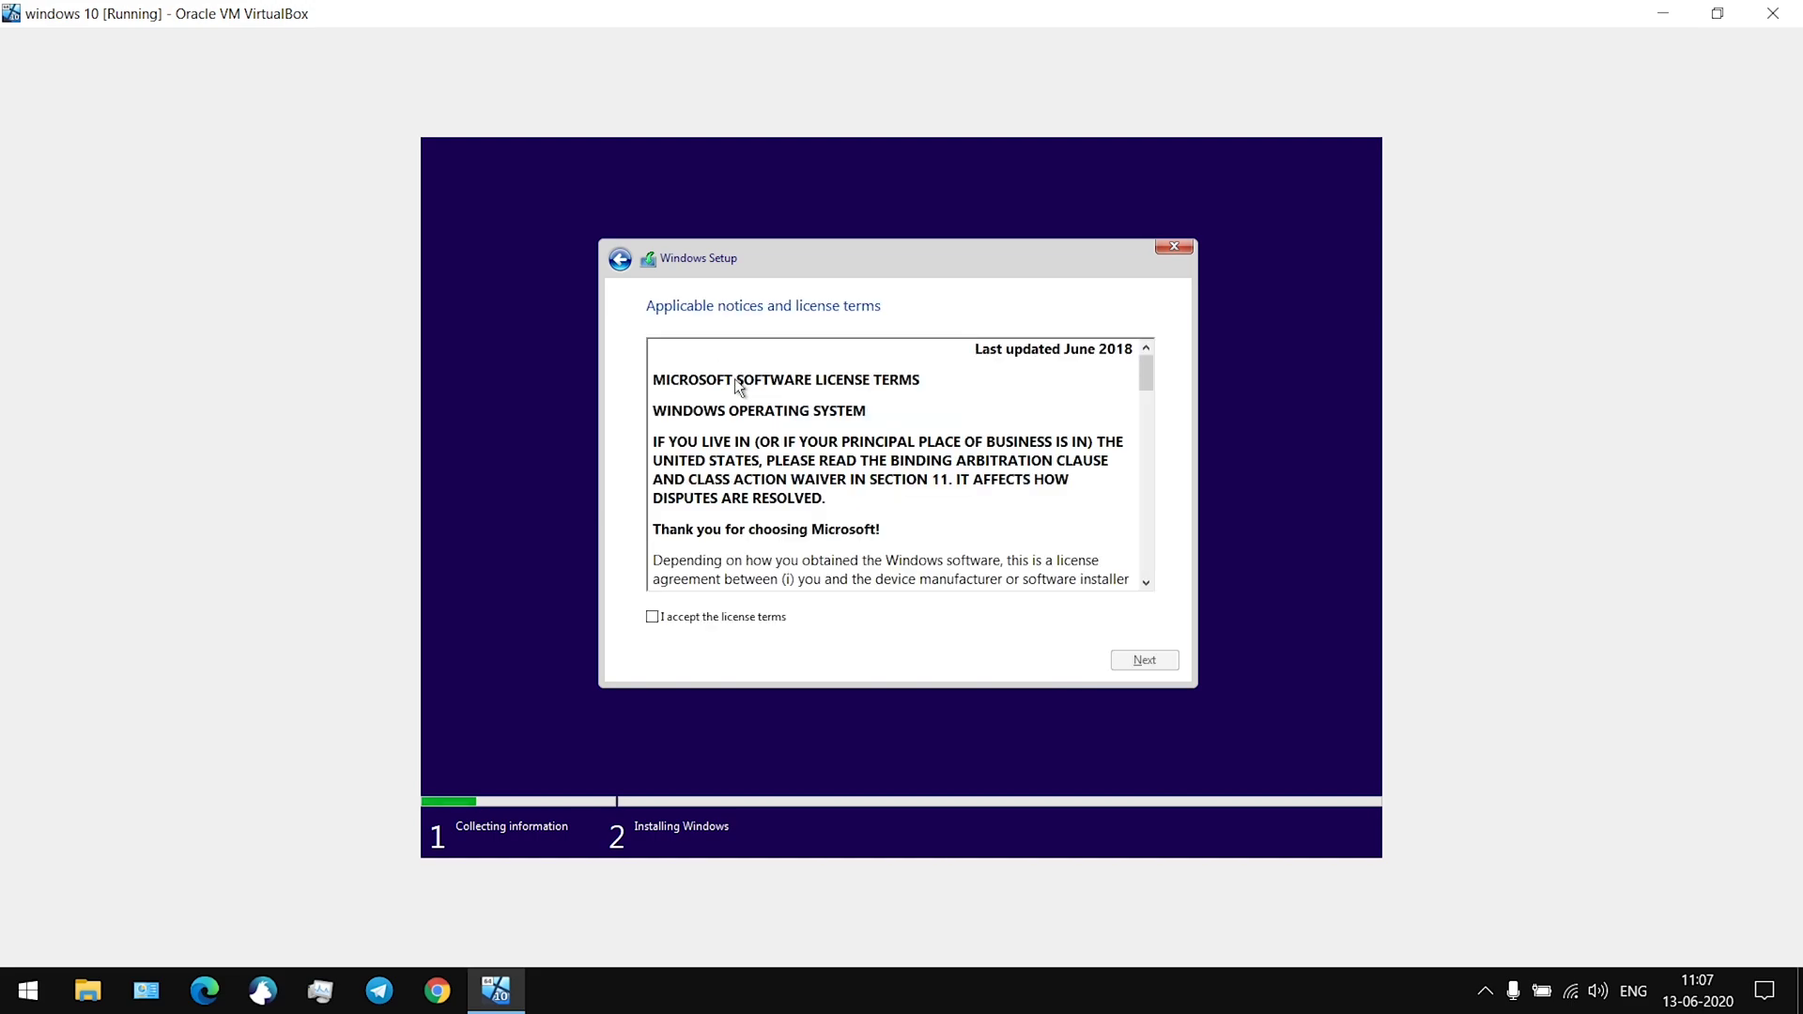
Accept the license terms and start a custom installation on Drive 0 Unallocated Space
click(702, 618)
click(1145, 661)
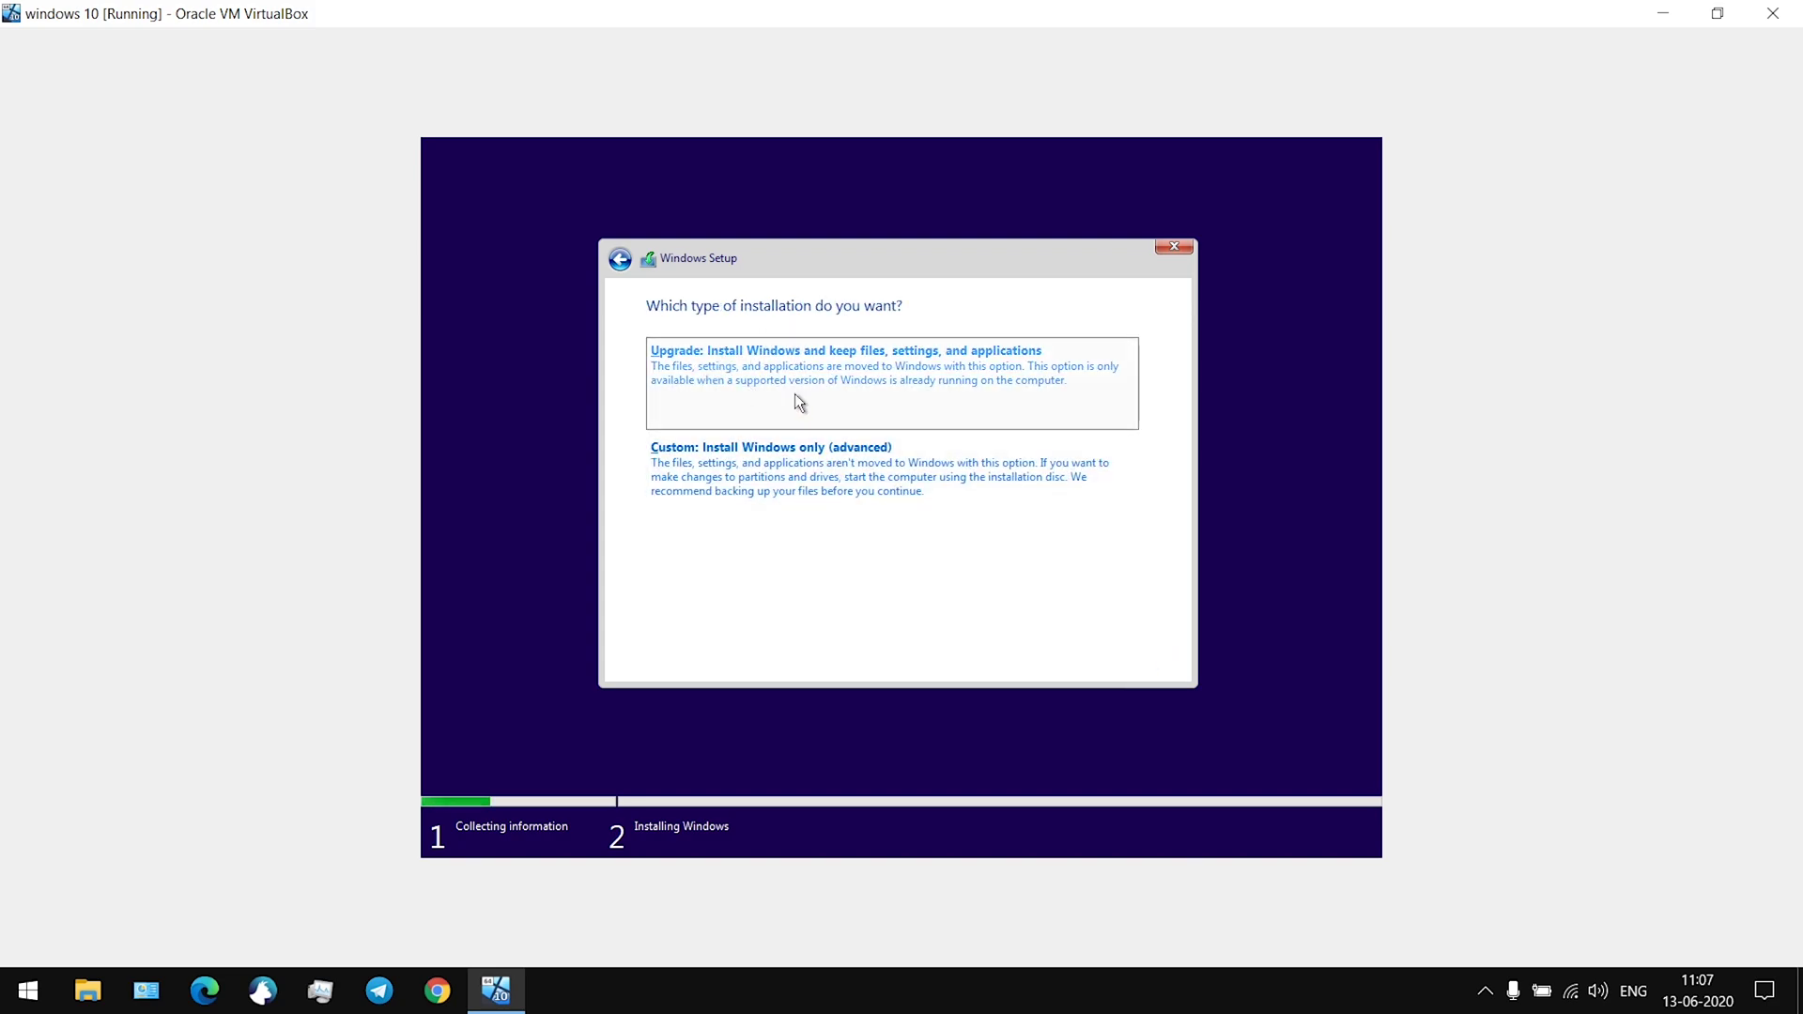
click(751, 501)
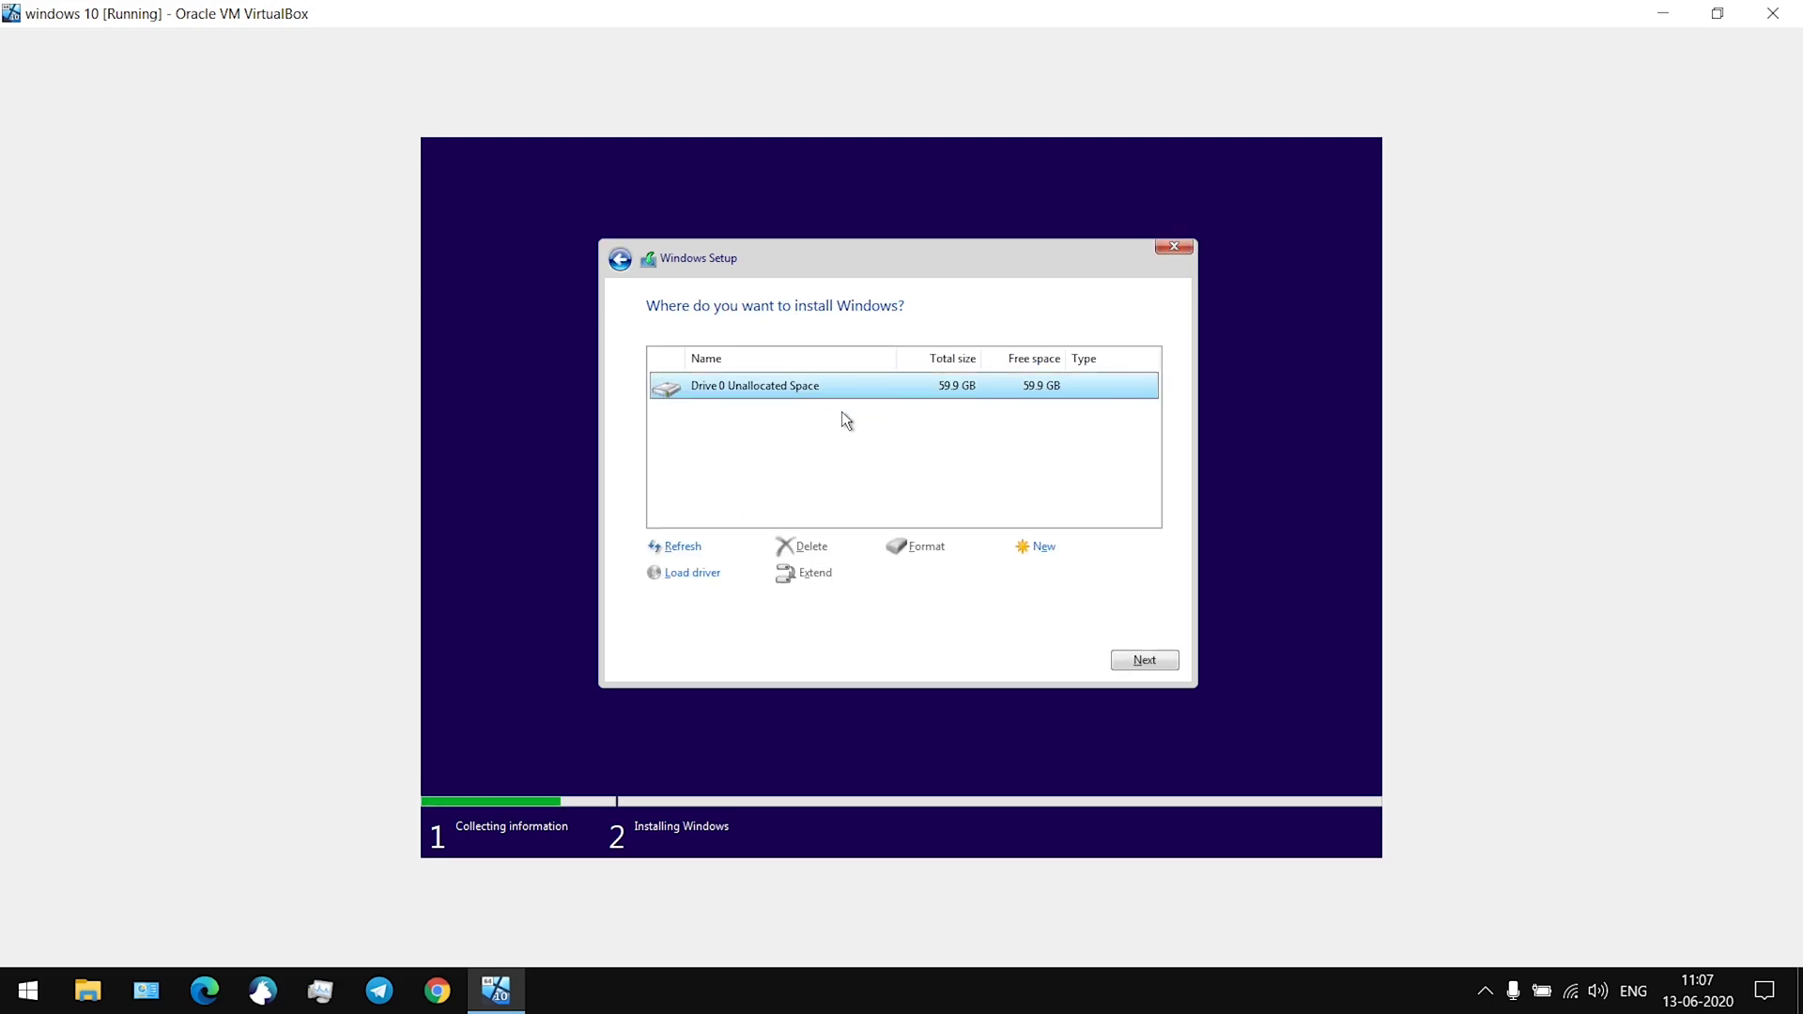
click(1141, 665)
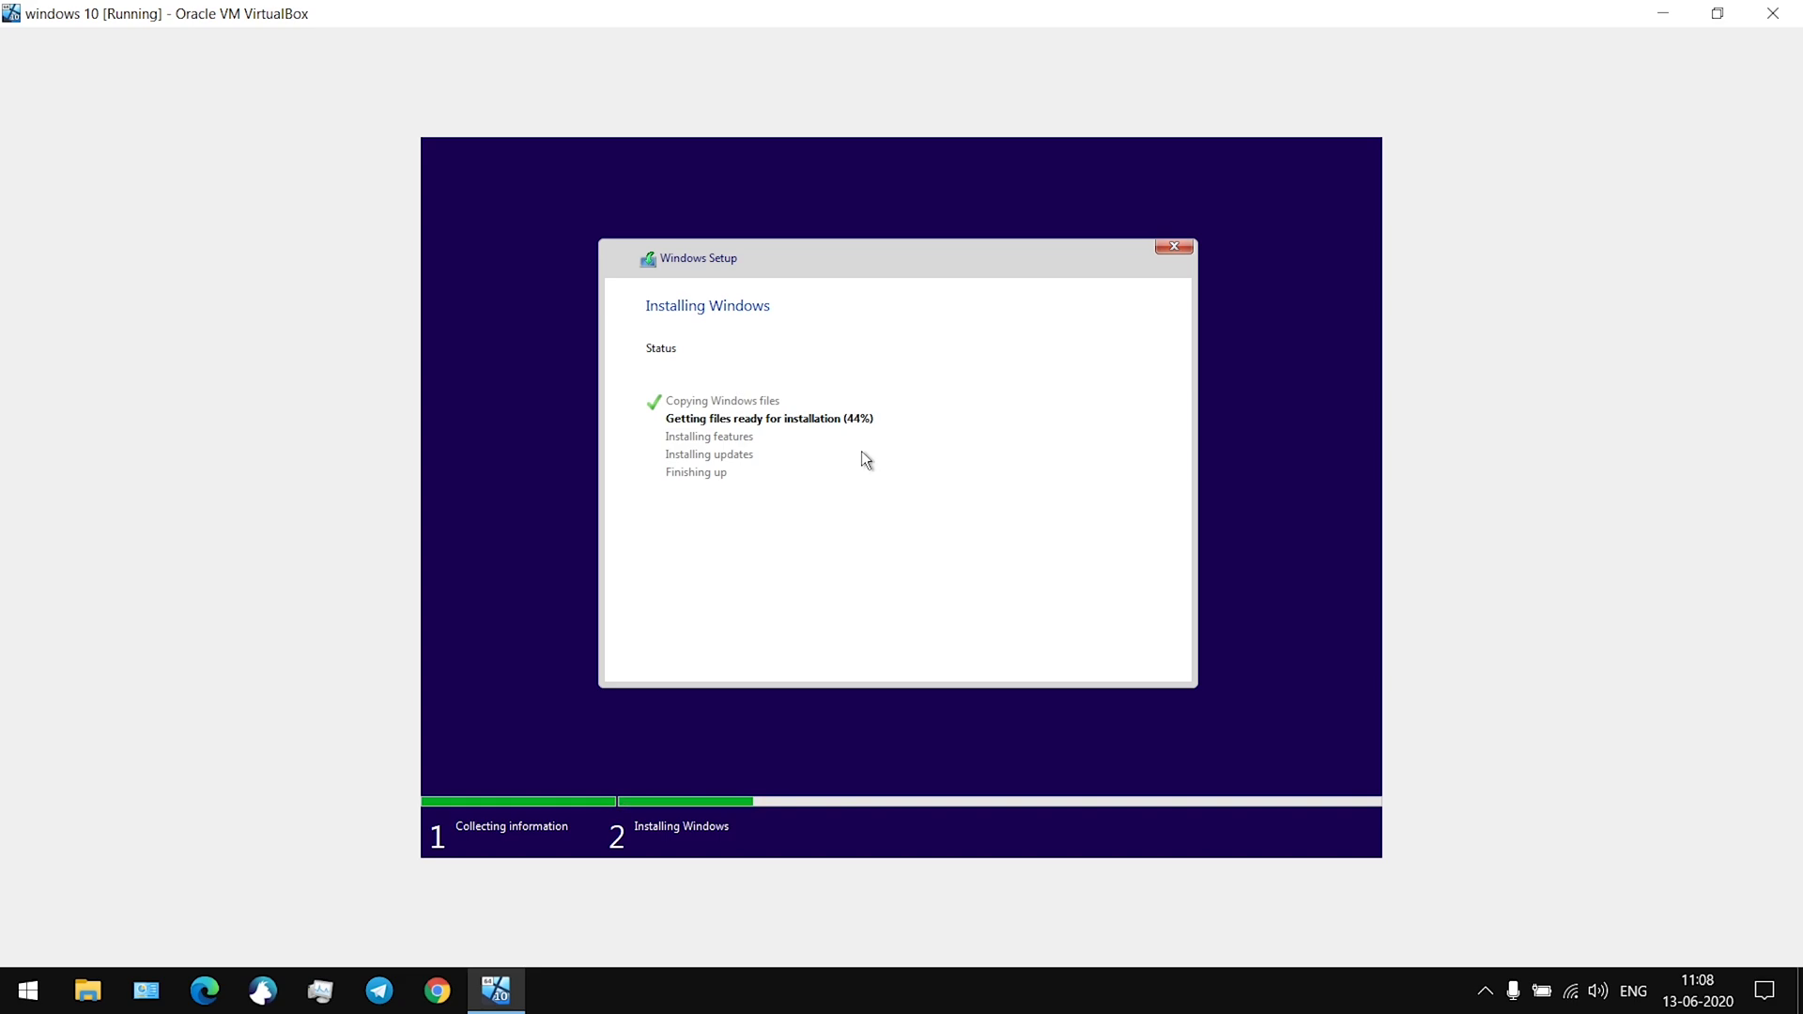
Switch the virtual machine to full screen, restart it to continue the installation and dismiss the mouse pointer notice
key(ctrl+f)
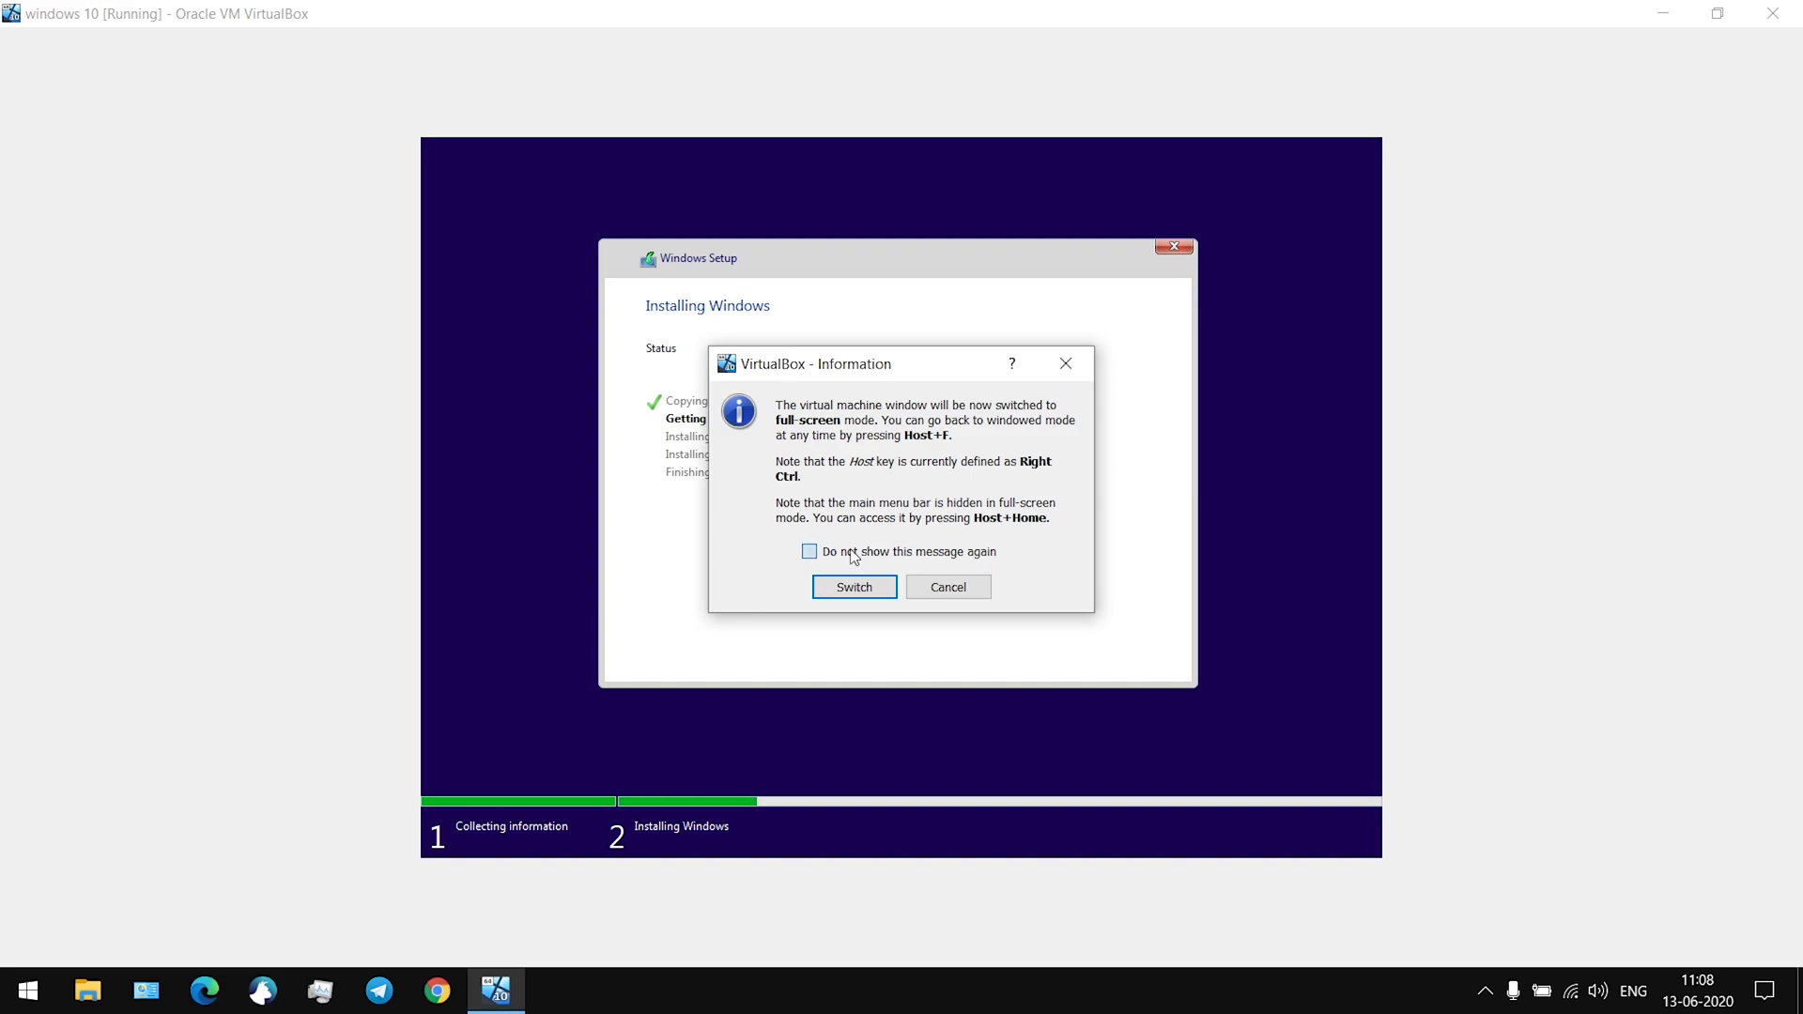
click(853, 586)
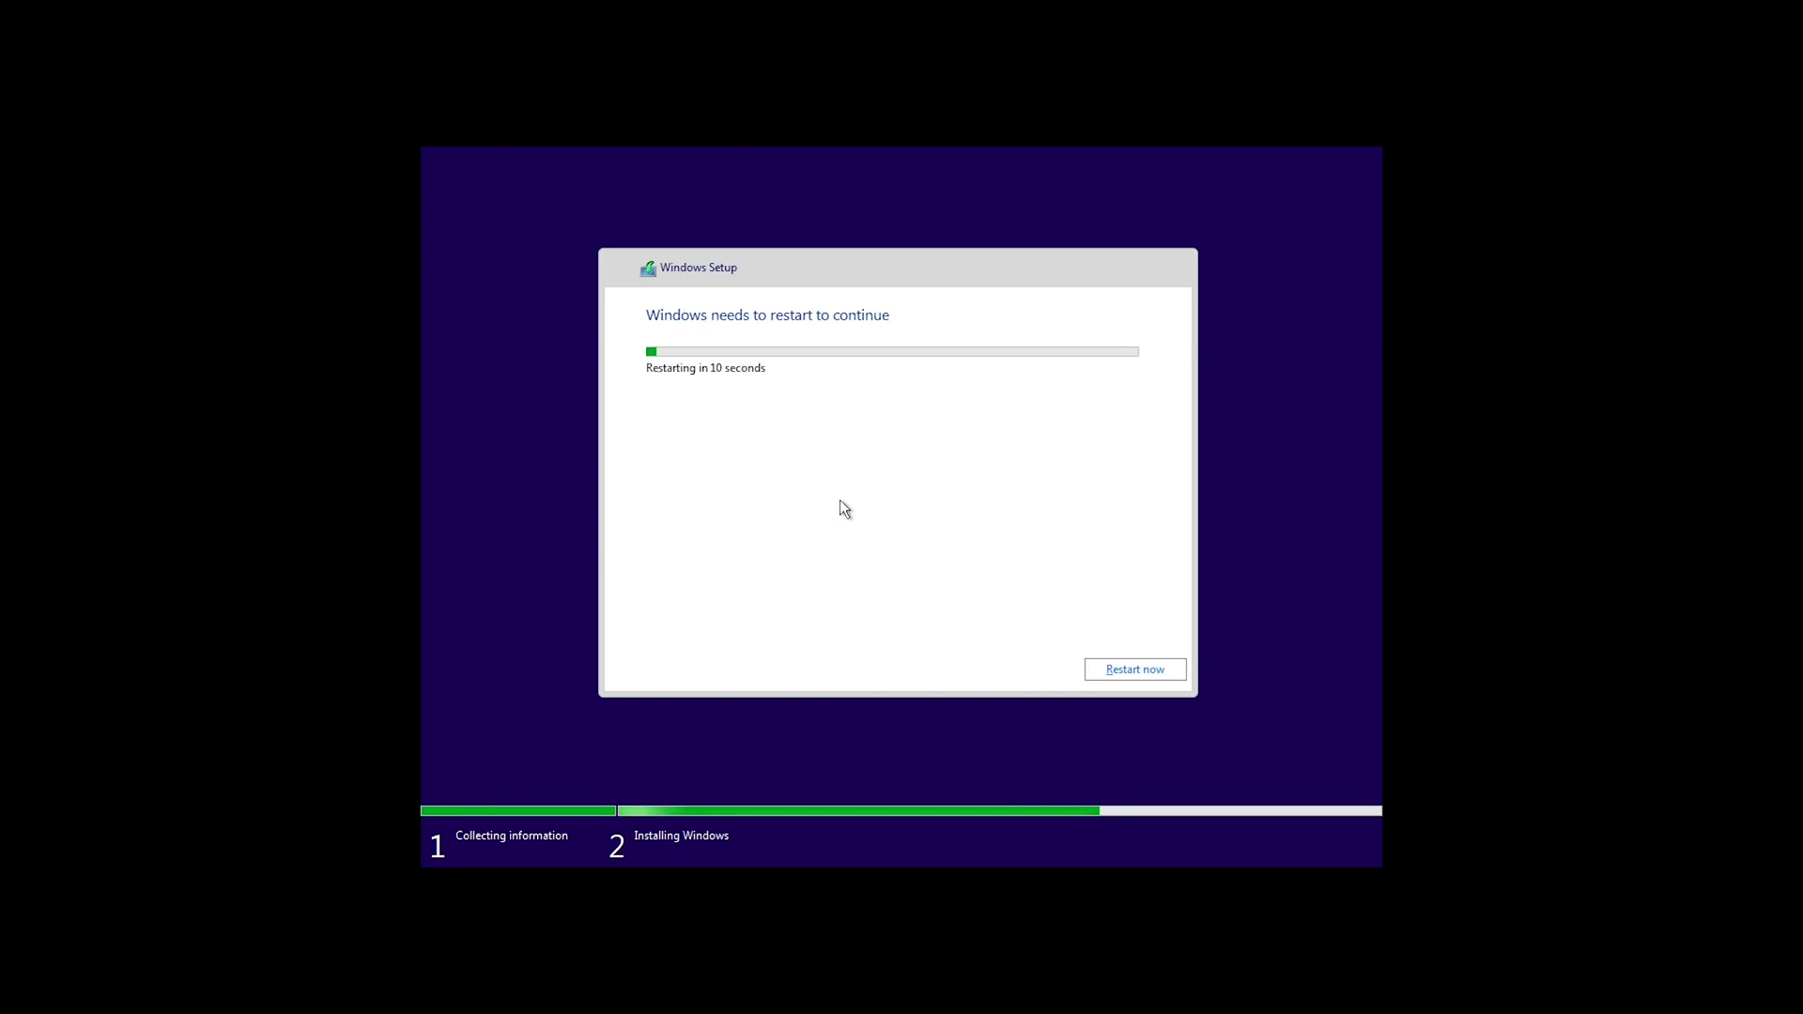
click(1109, 666)
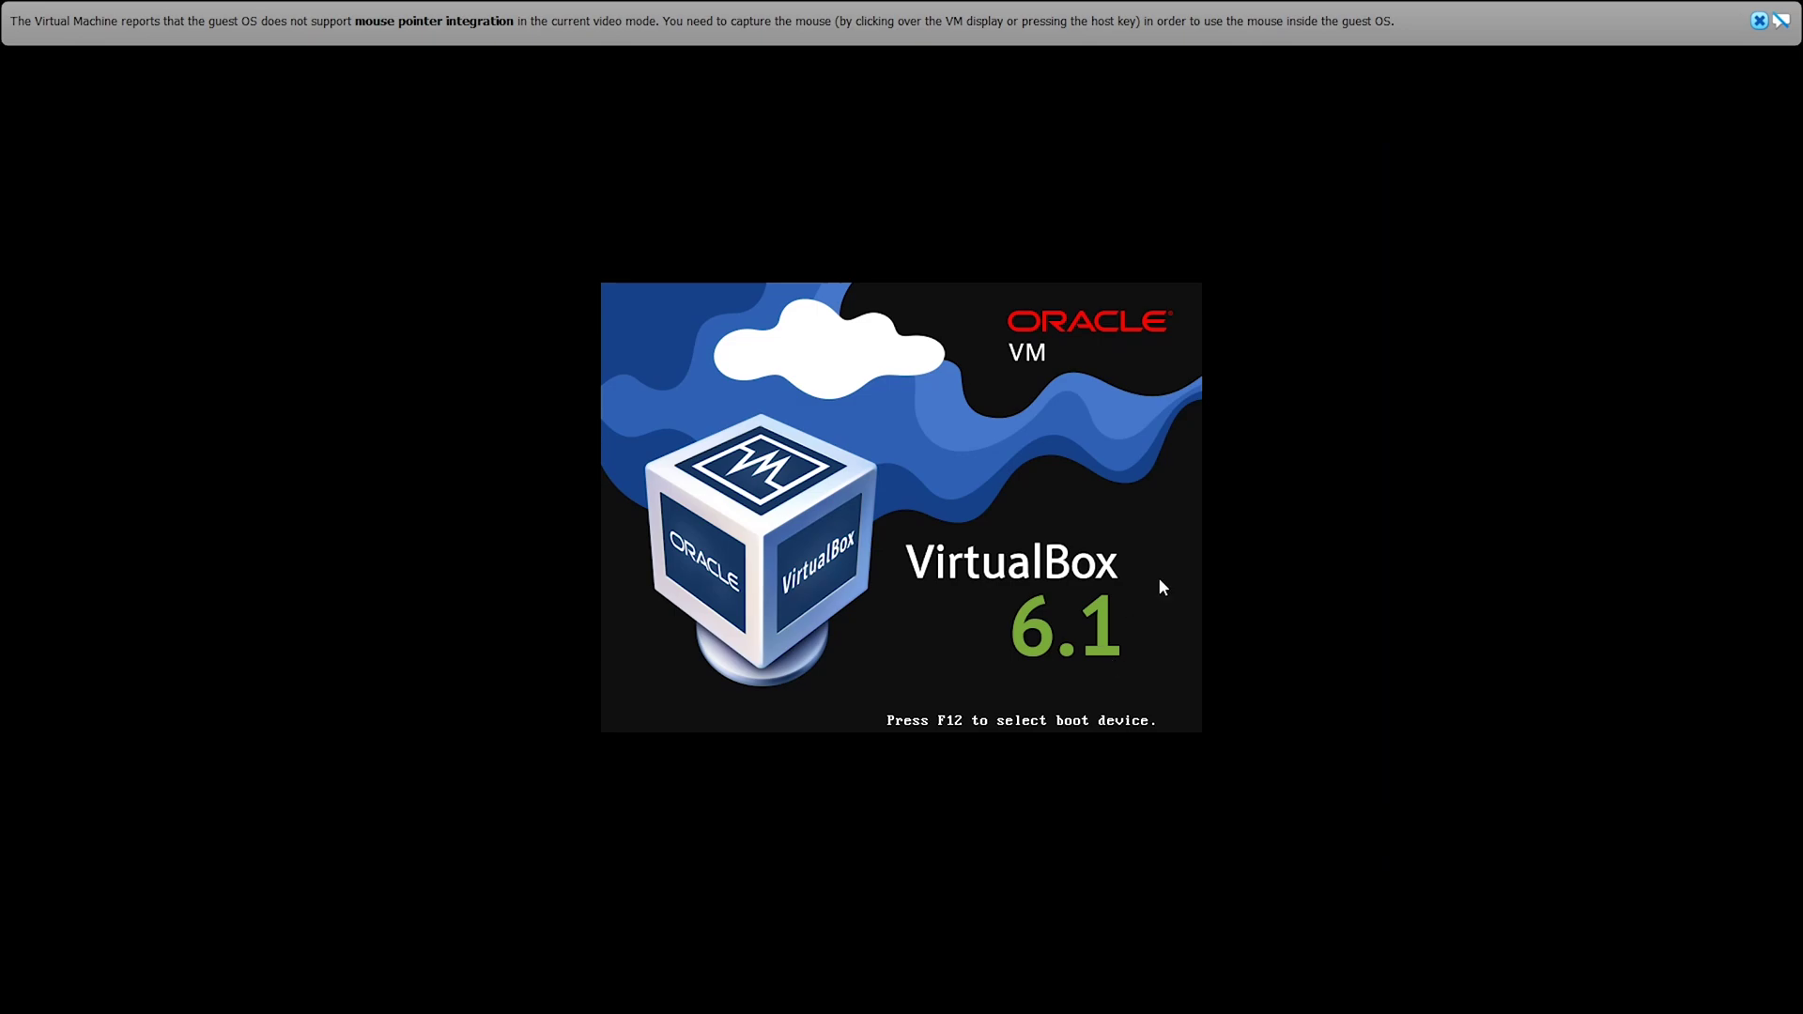
click(1754, 23)
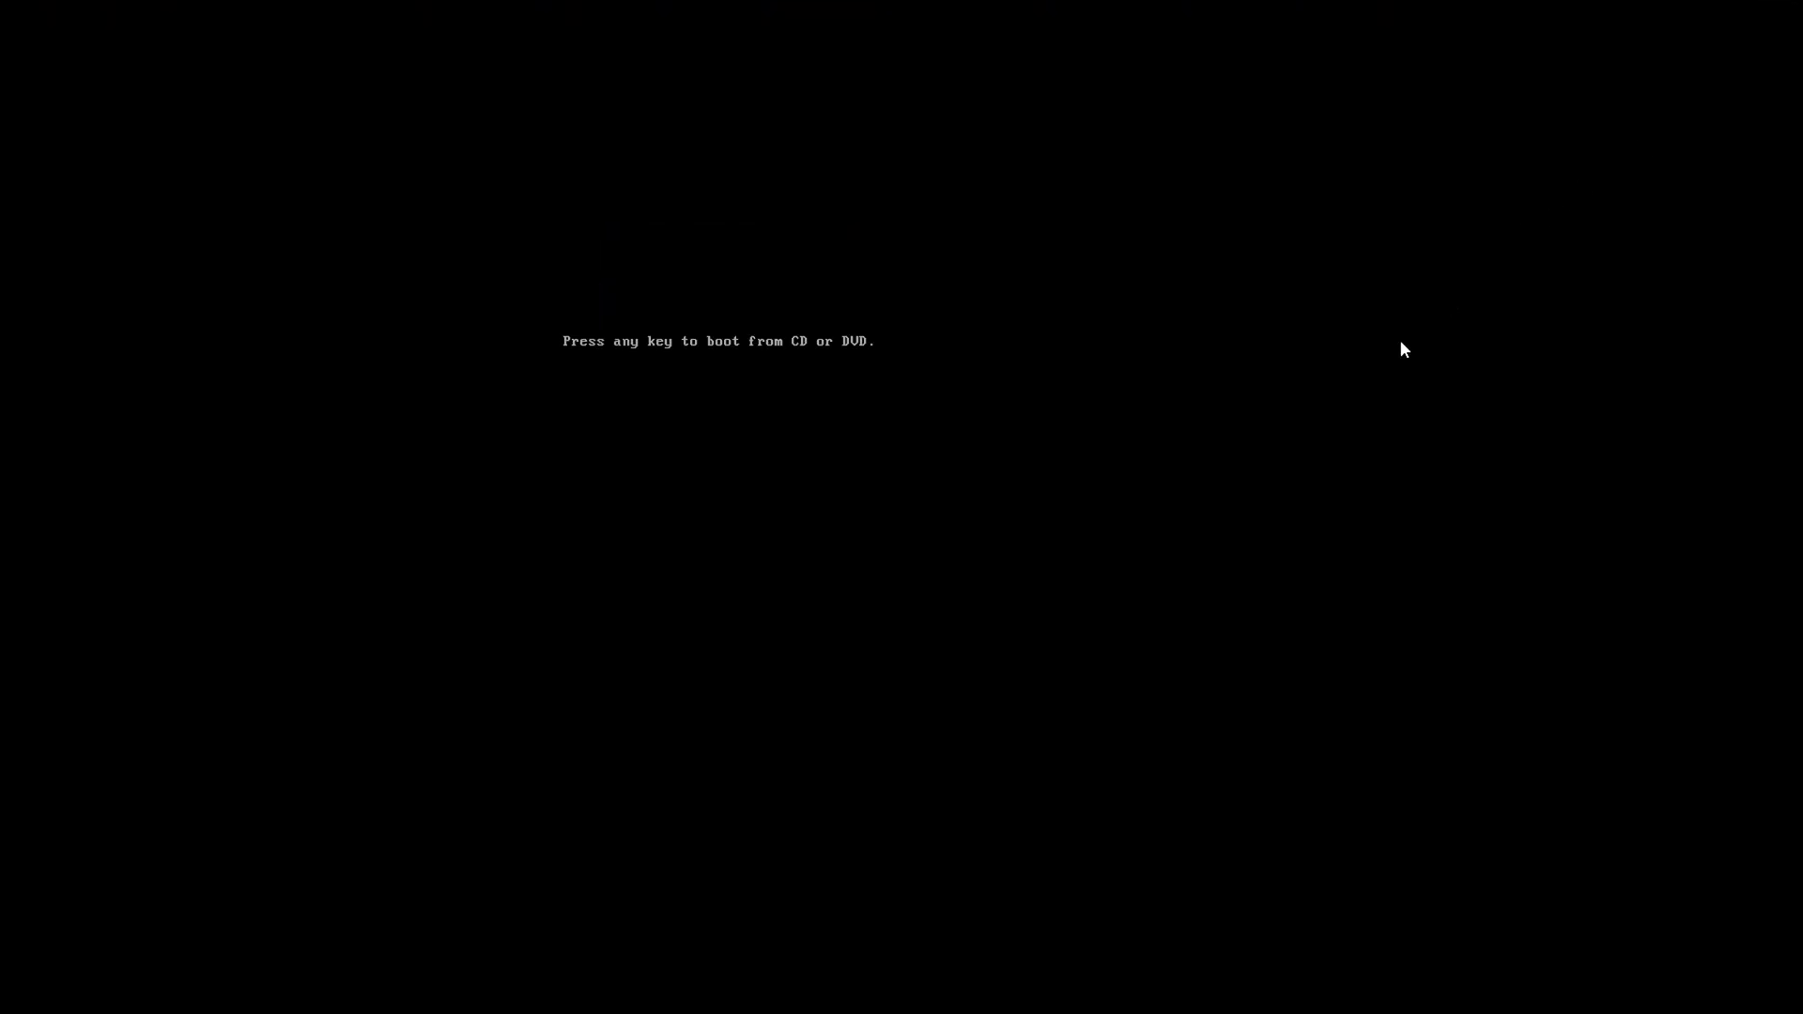
Boot the virtual machine from the installation DVD, leave full-screen mode and power off the machine
key(Return)
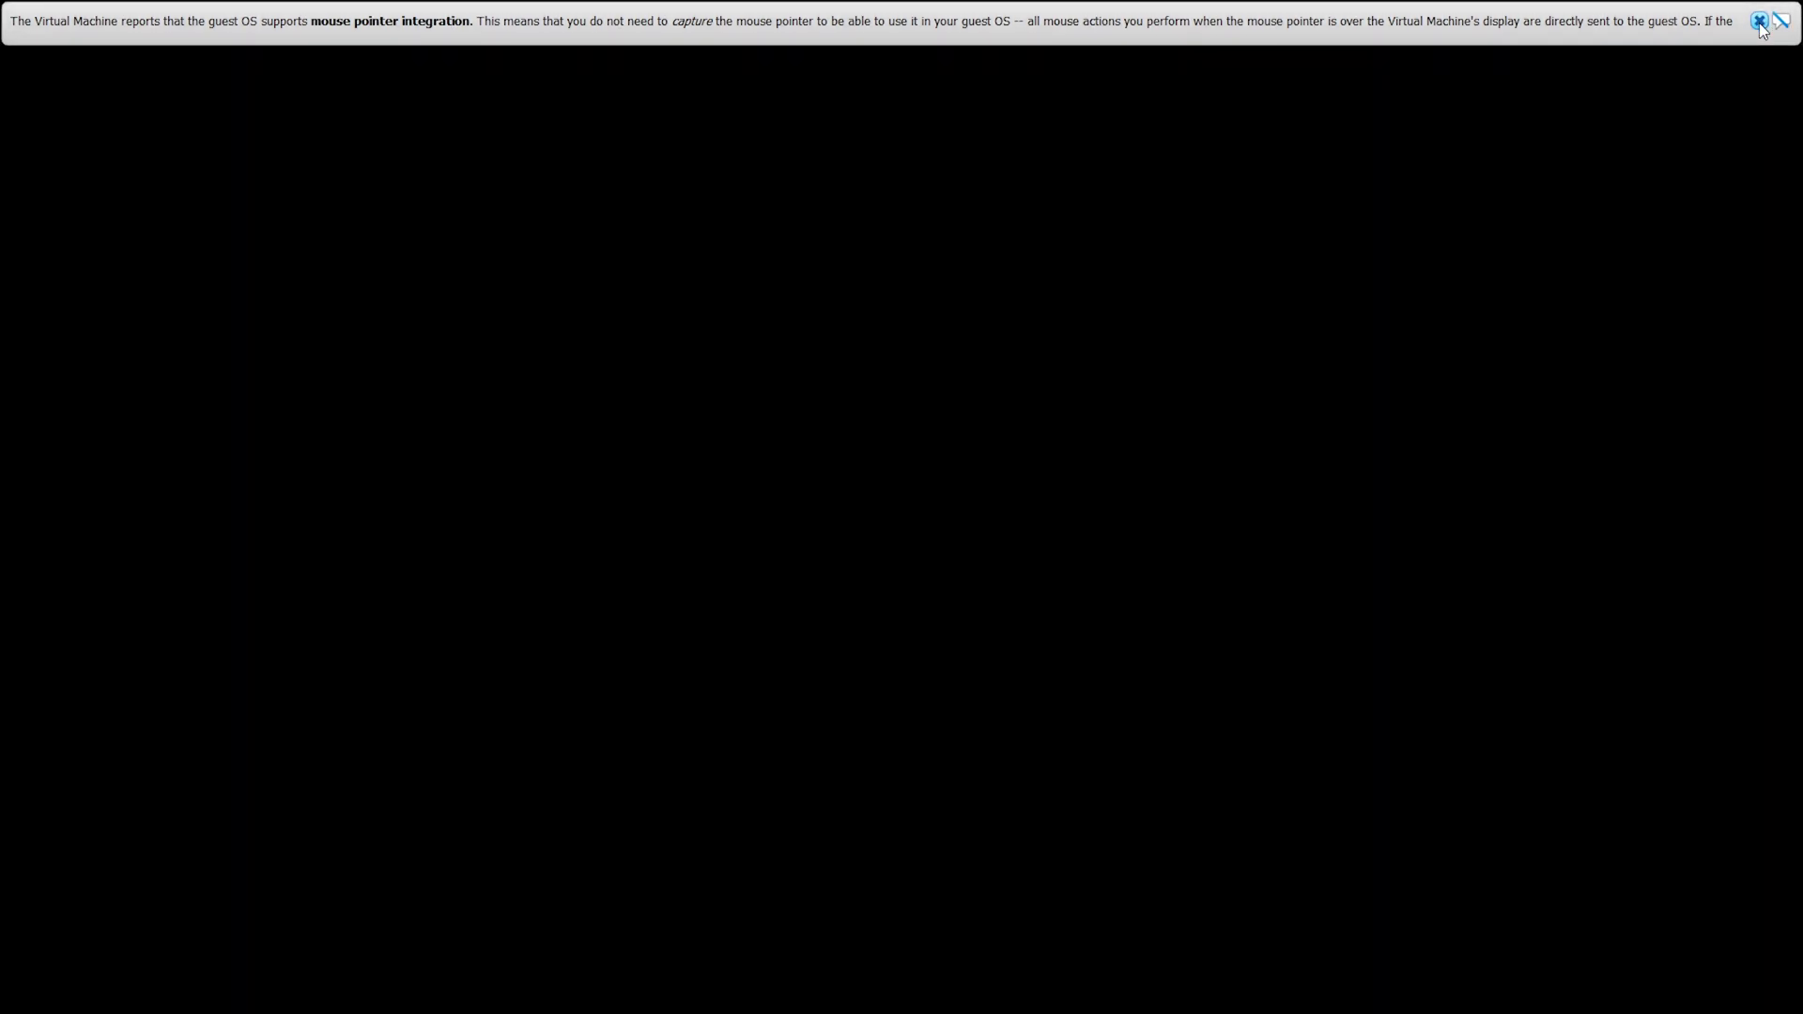
click(1758, 21)
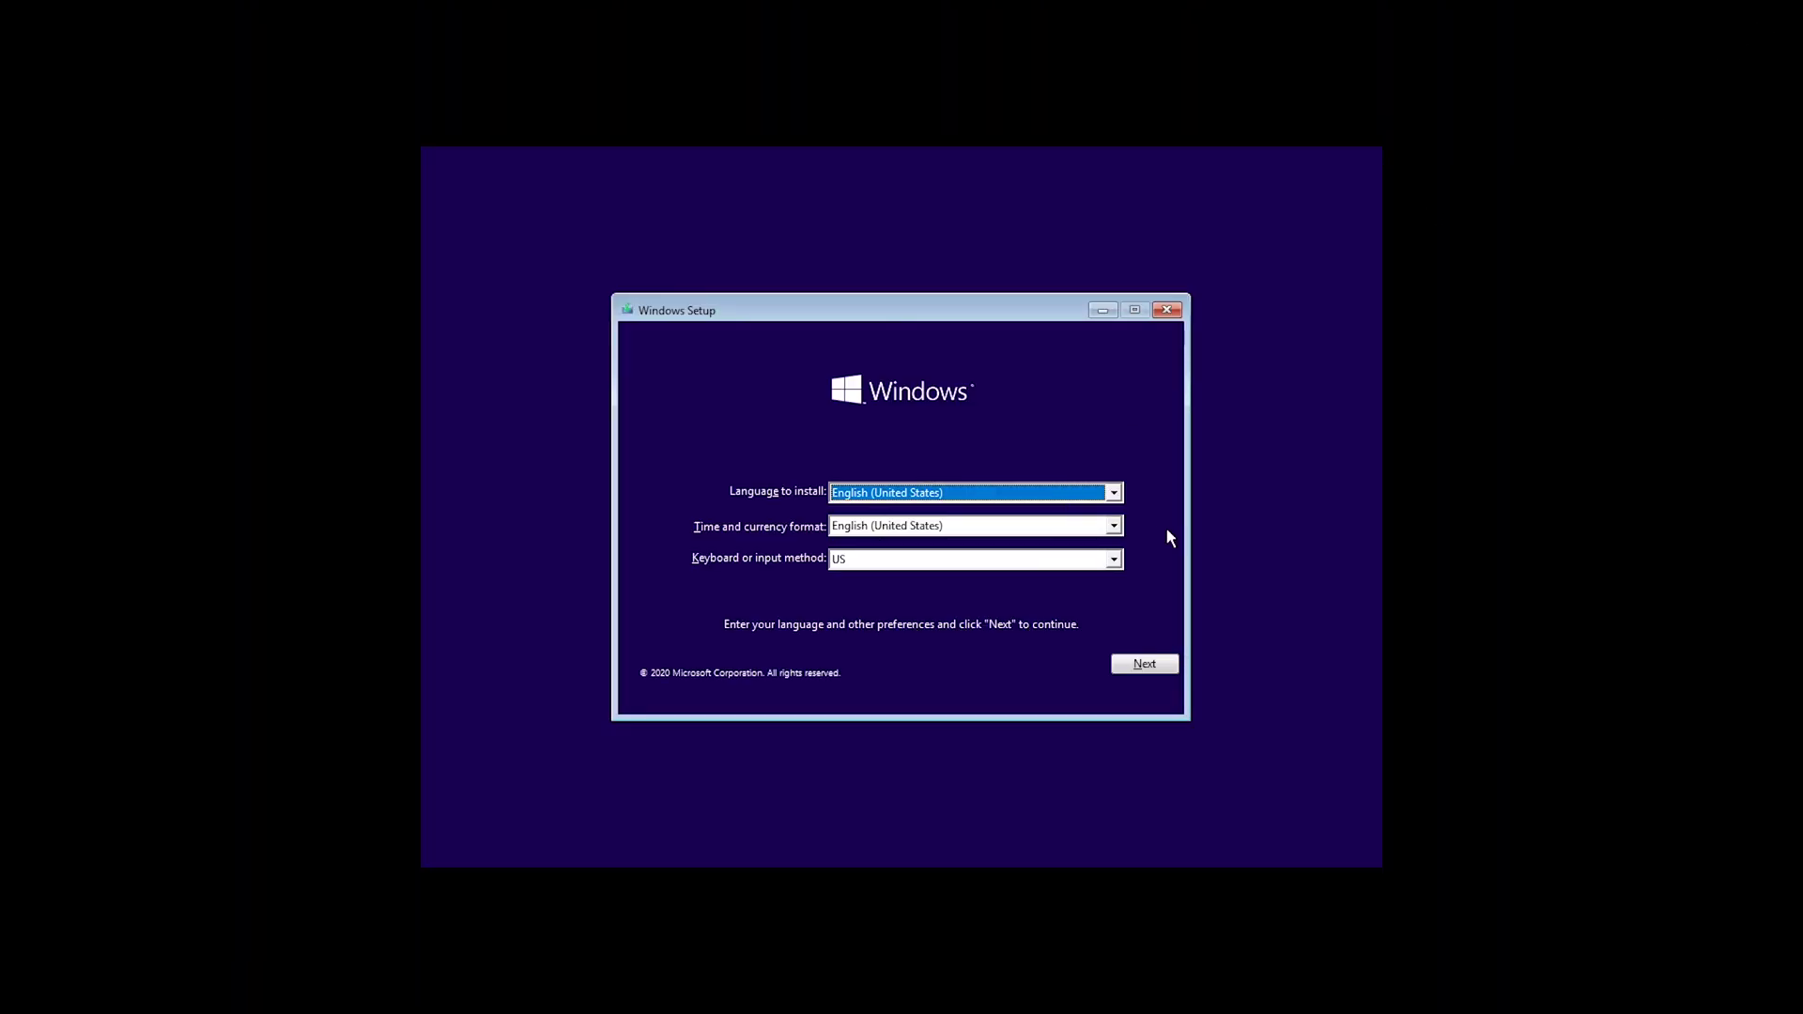
key(ctrl+f)
click(1777, 20)
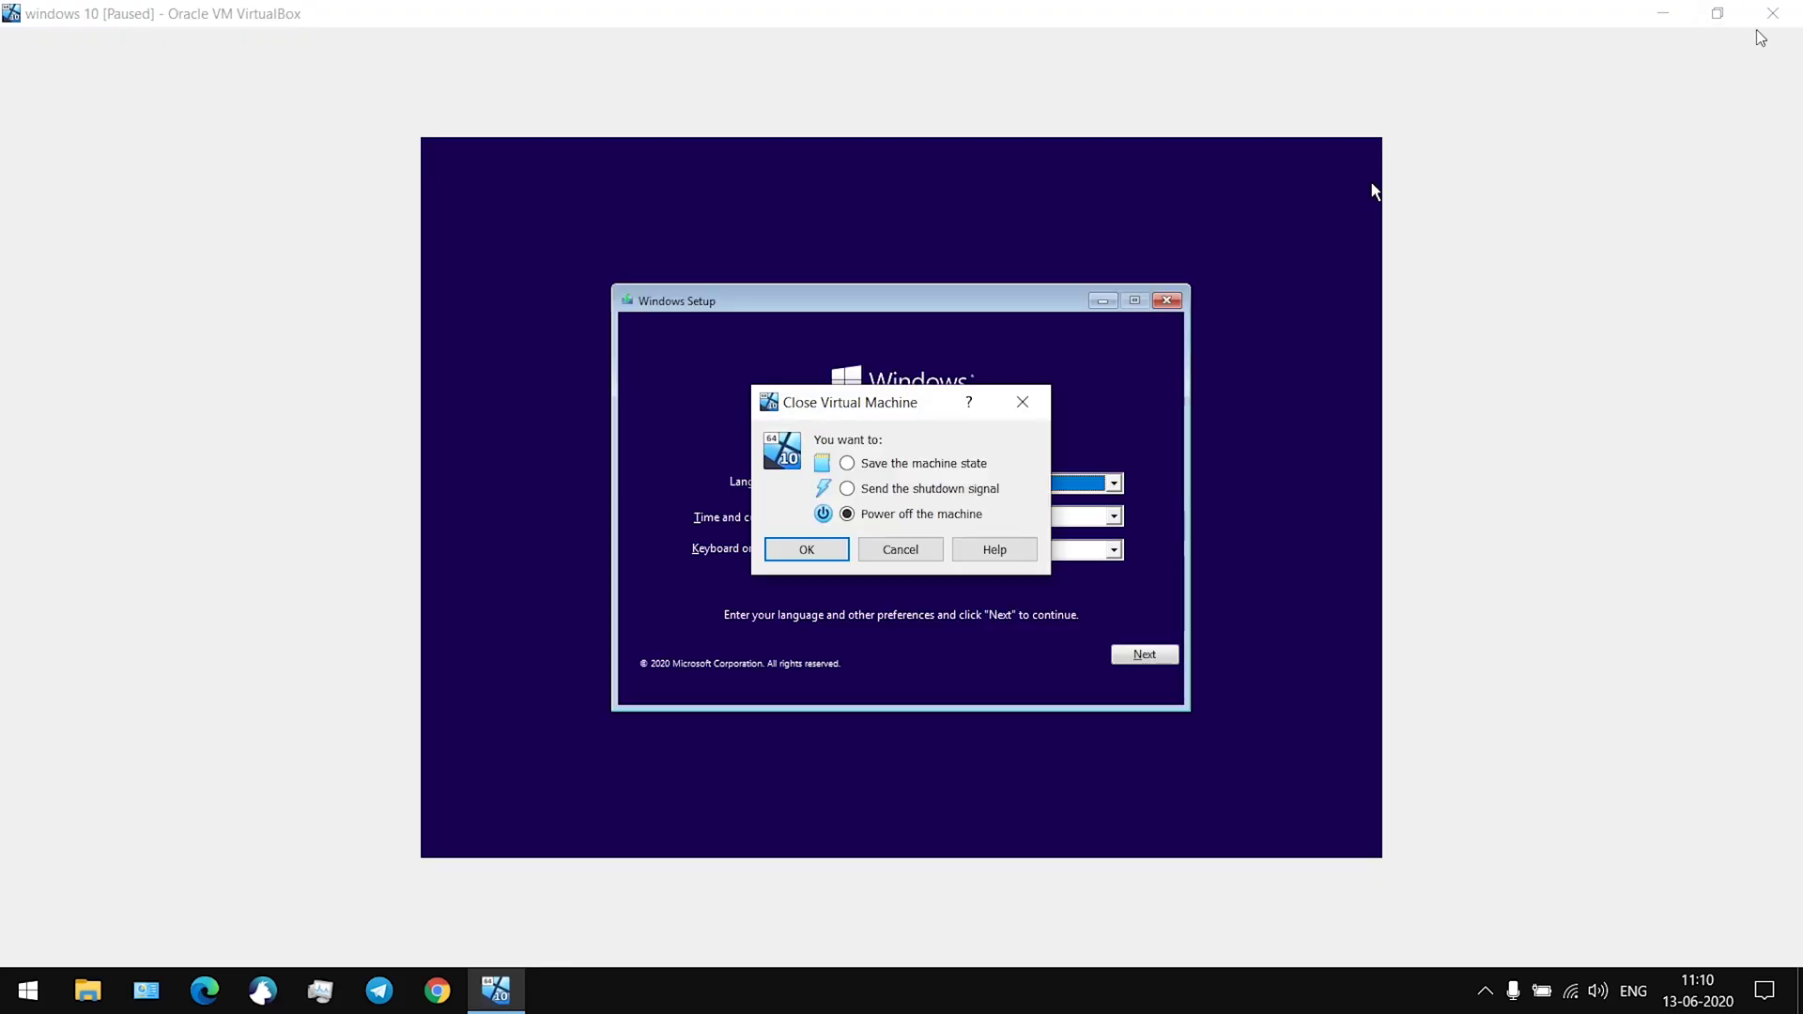
click(803, 548)
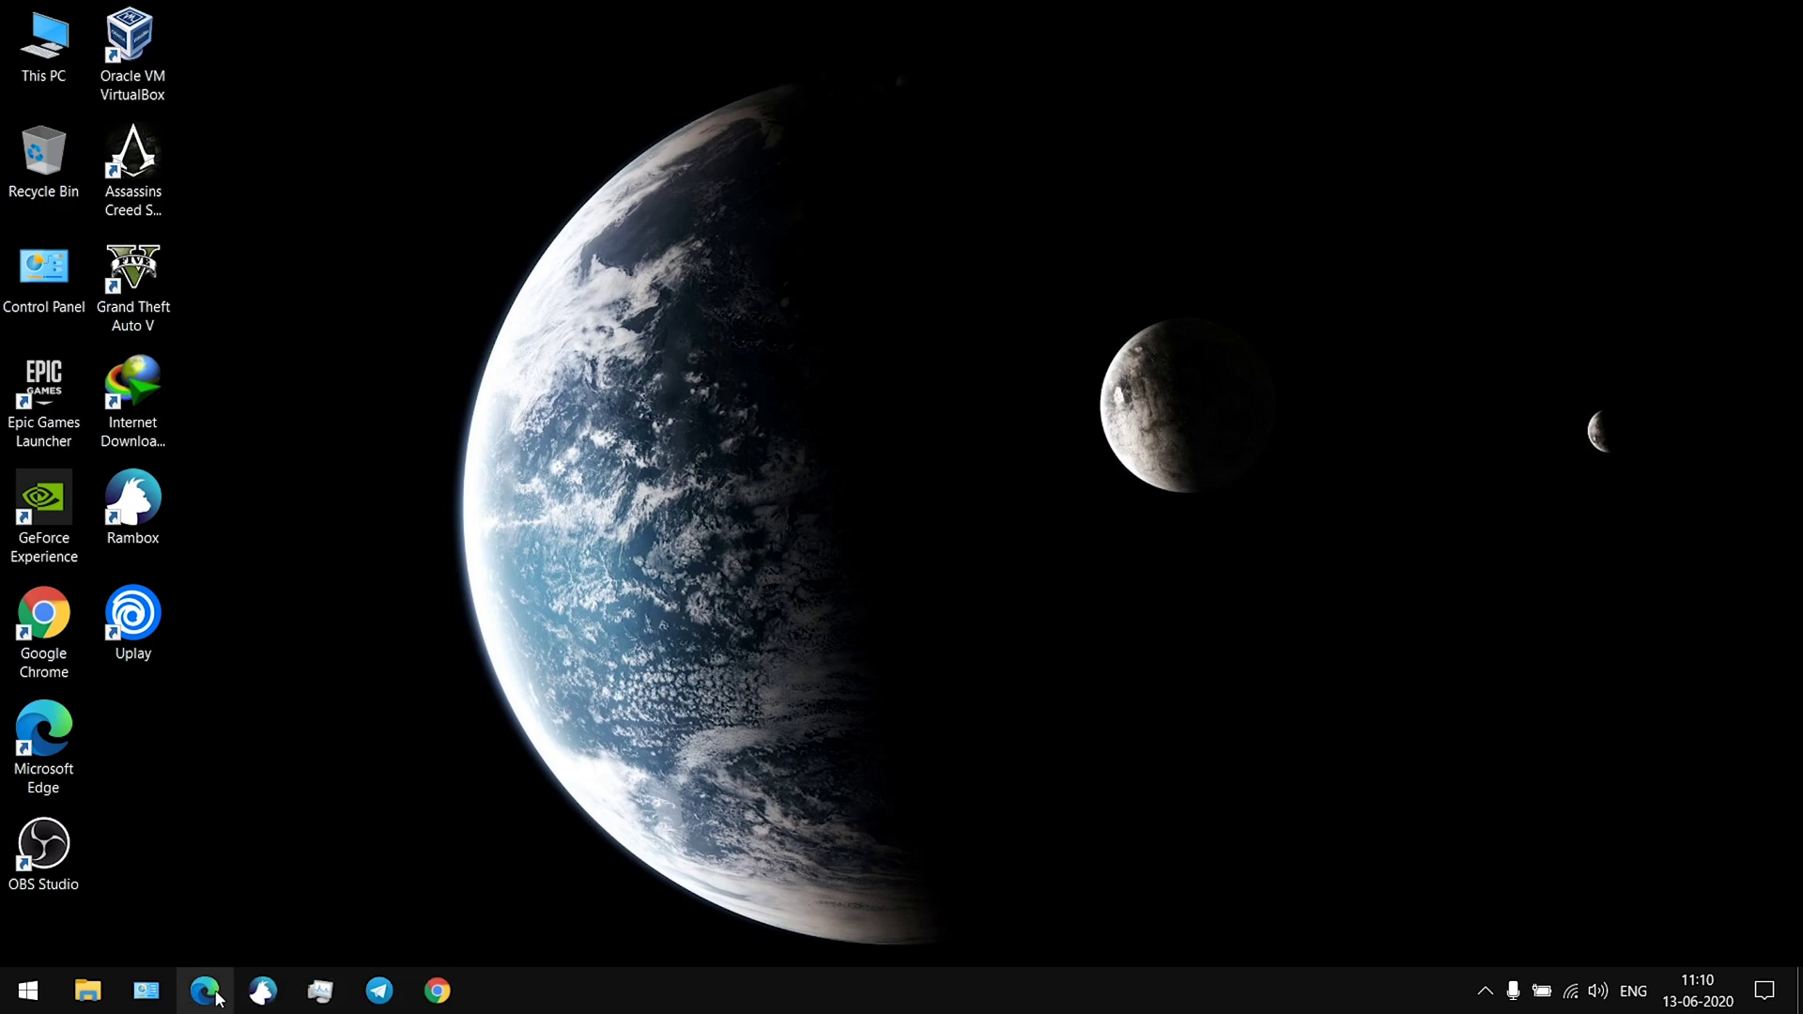
Reopen Oracle VM VirtualBox Manager and select the windows 10 virtual machine
click(29, 991)
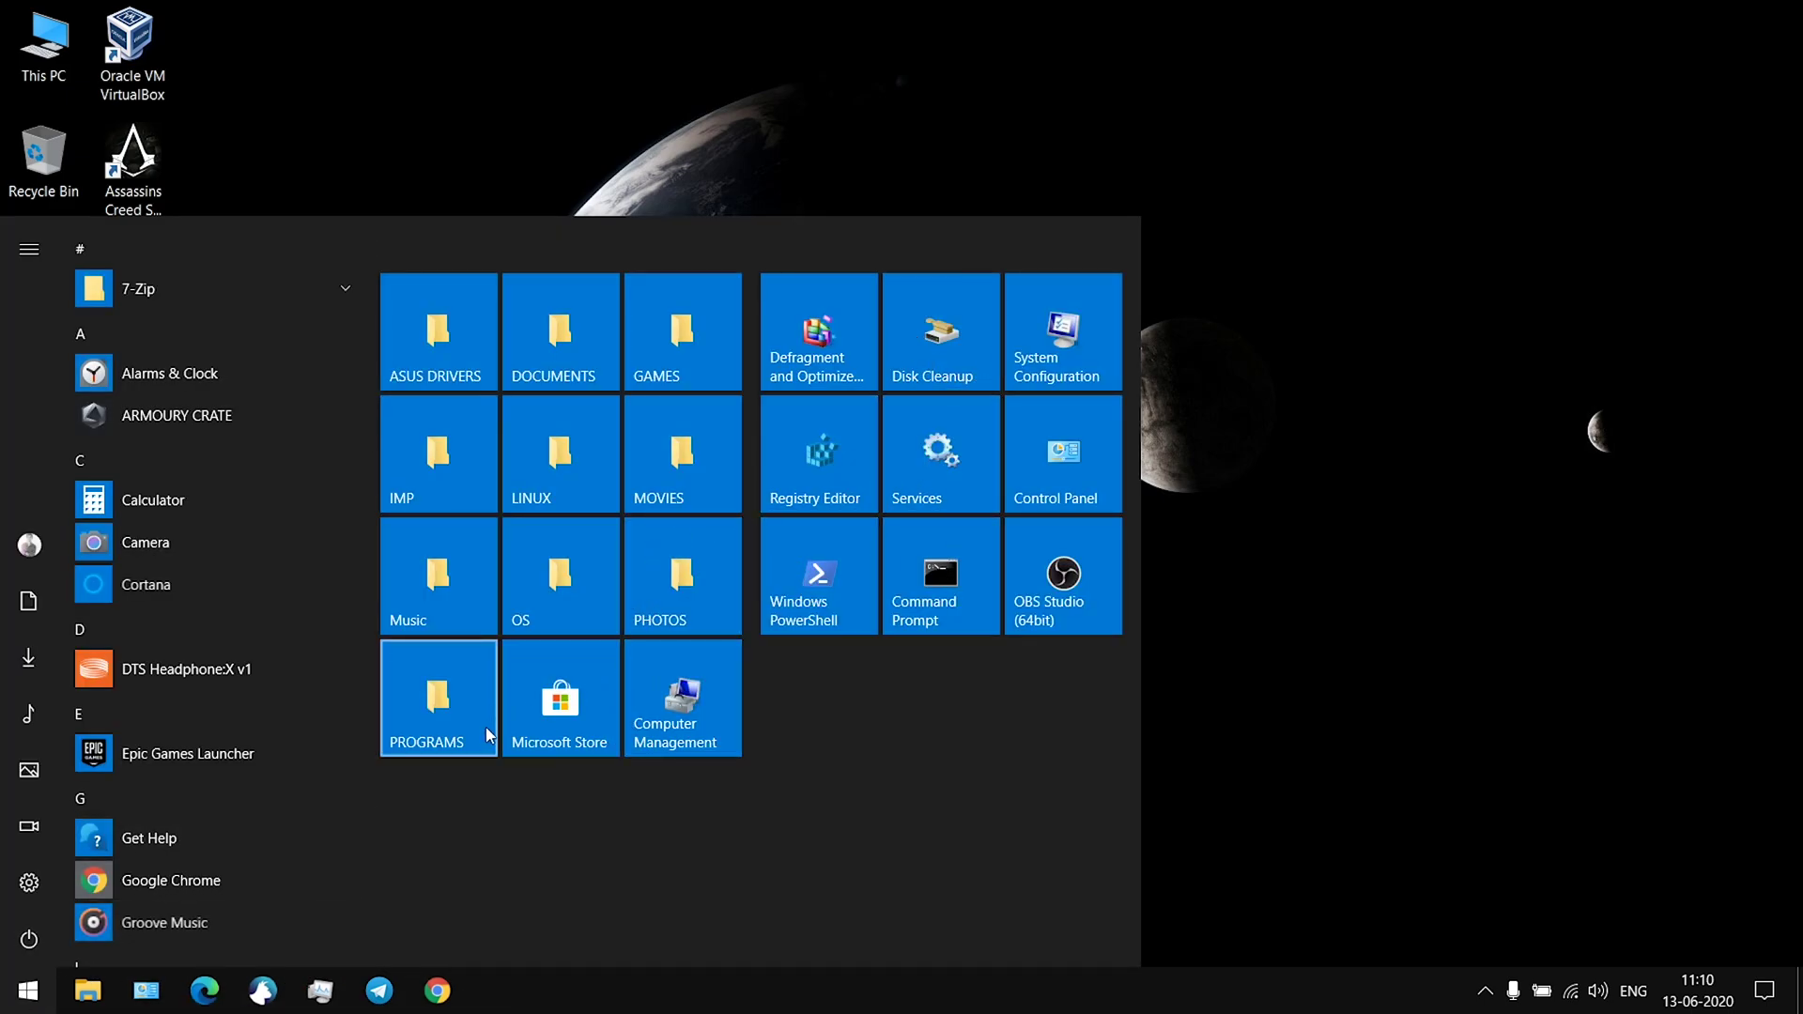
key(Escape)
key(super)
text(vi)
key(Escape)
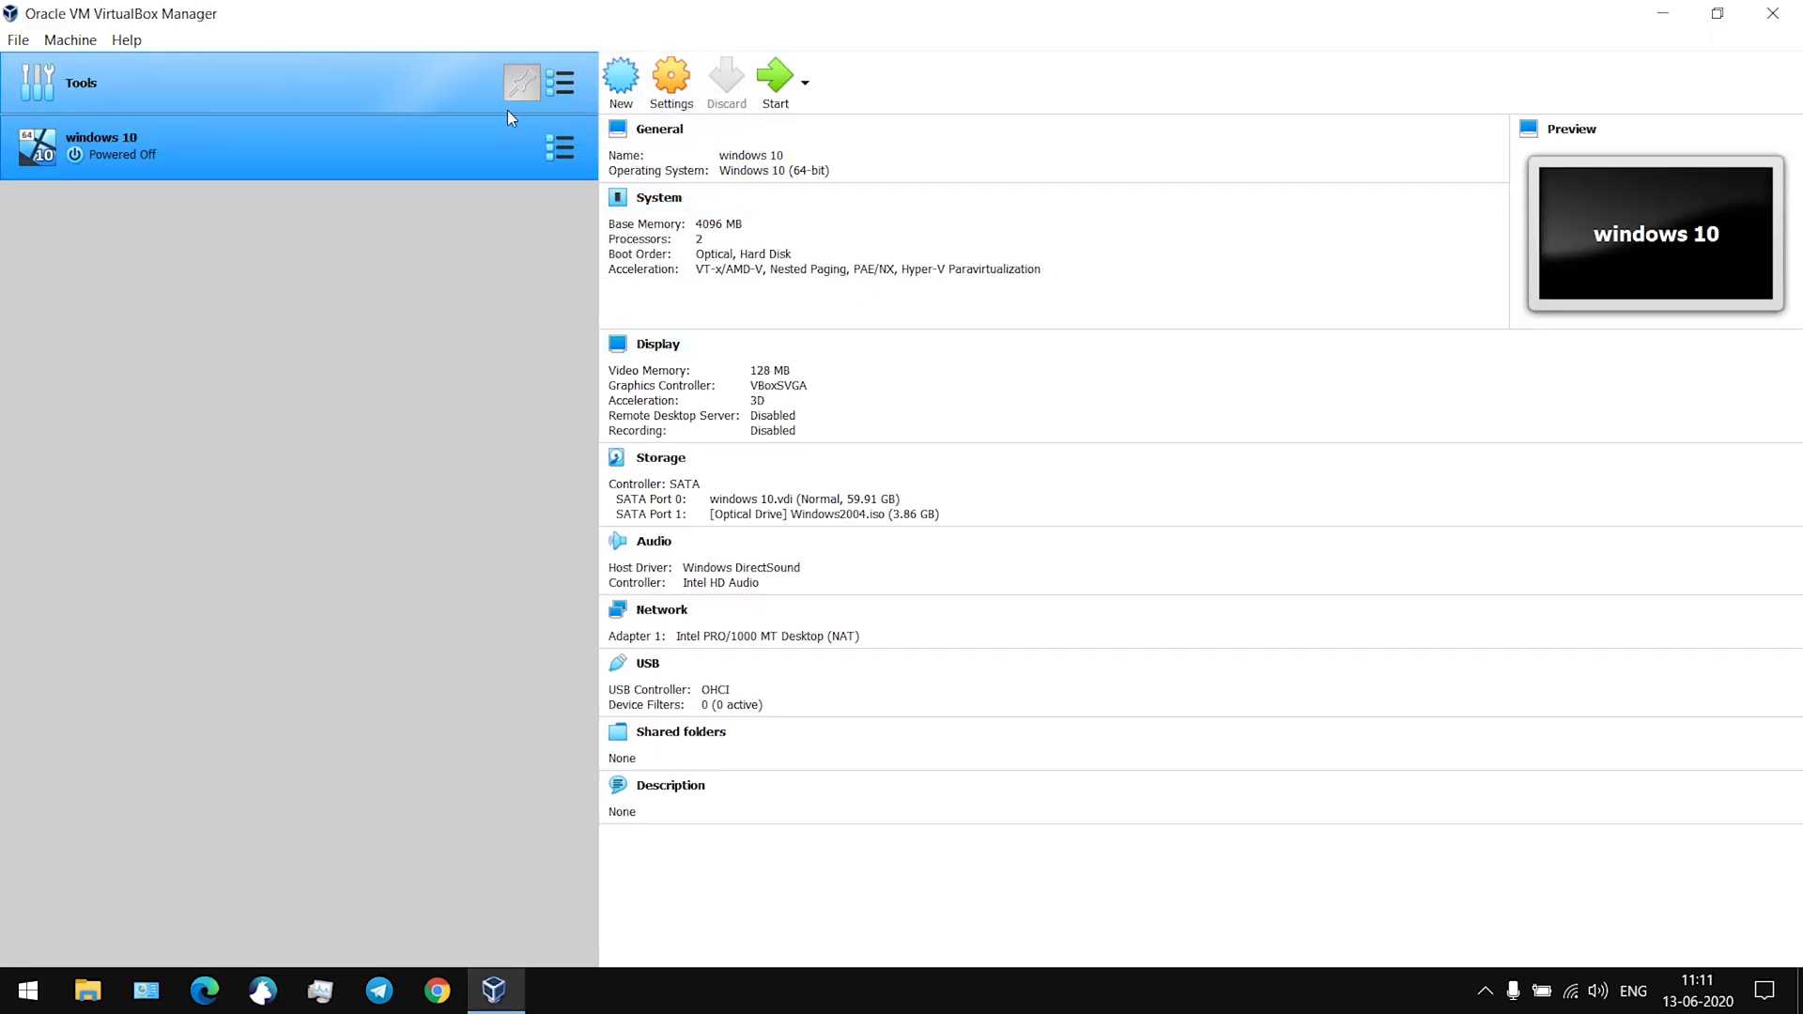
click(454, 75)
click(443, 161)
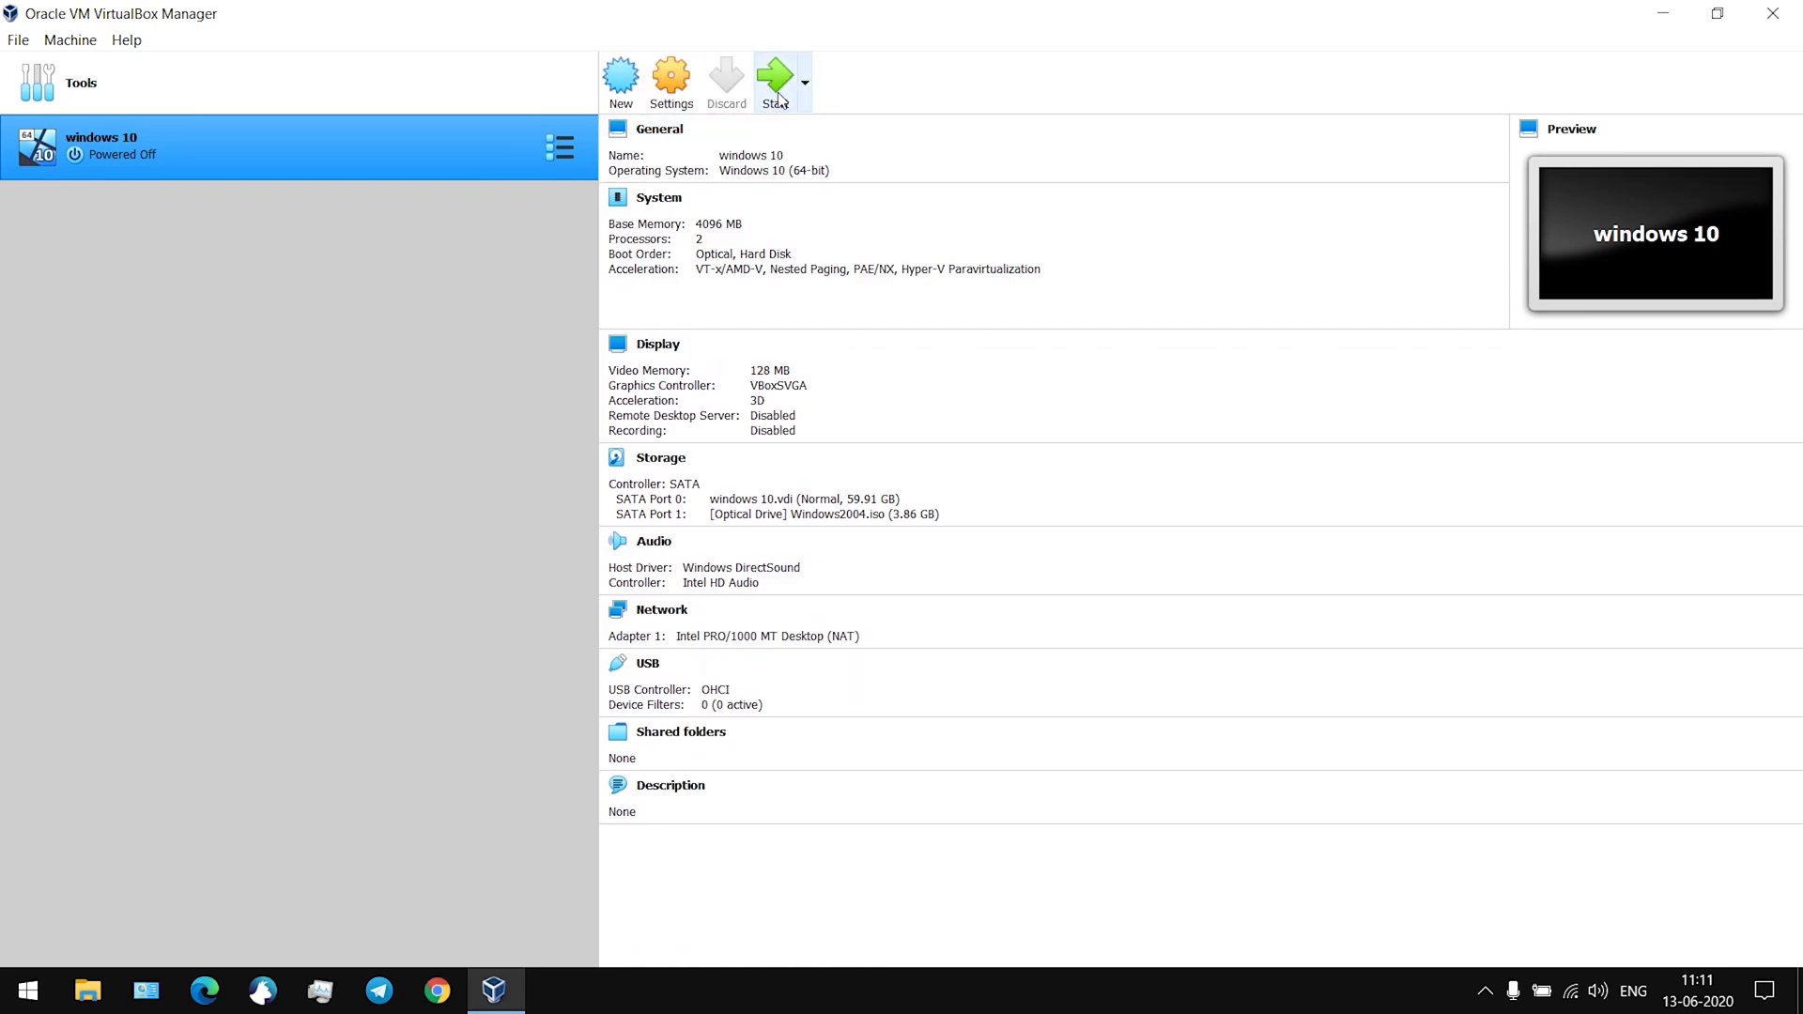
Remove Windows2004.iso from the virtual optical drive, start the windows 10 machine and close the manager window
click(832, 517)
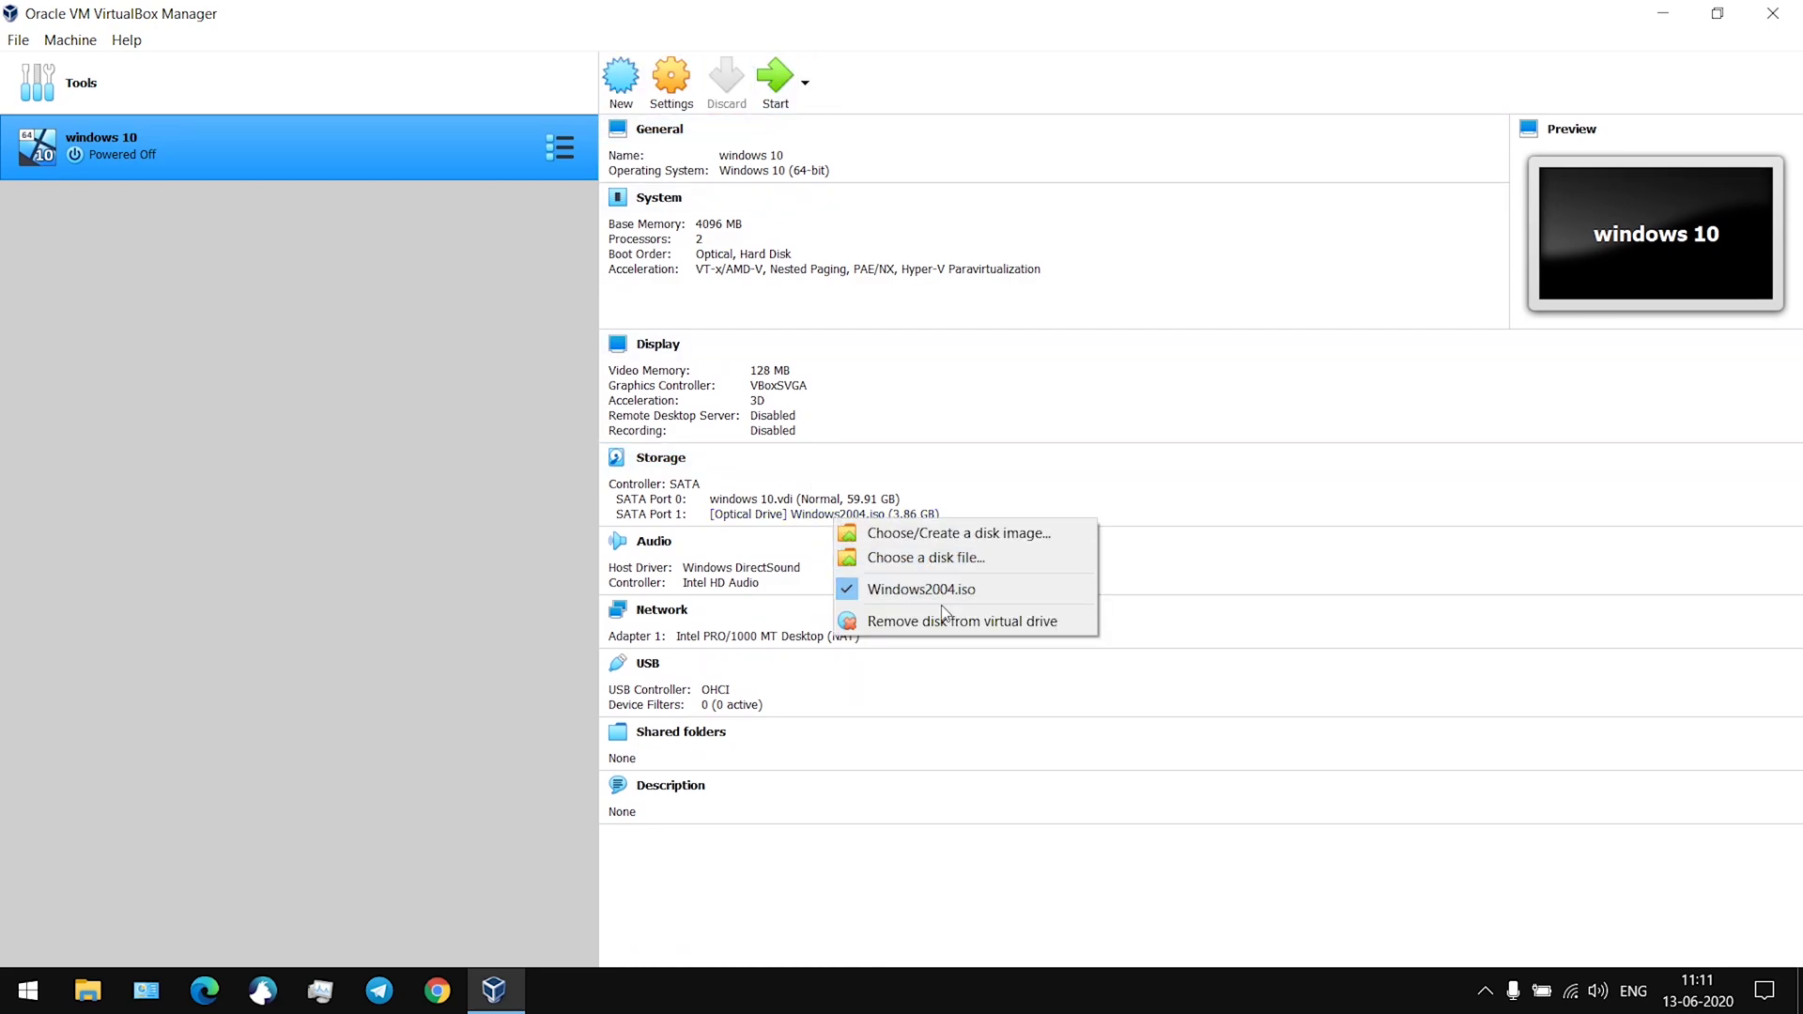
click(934, 619)
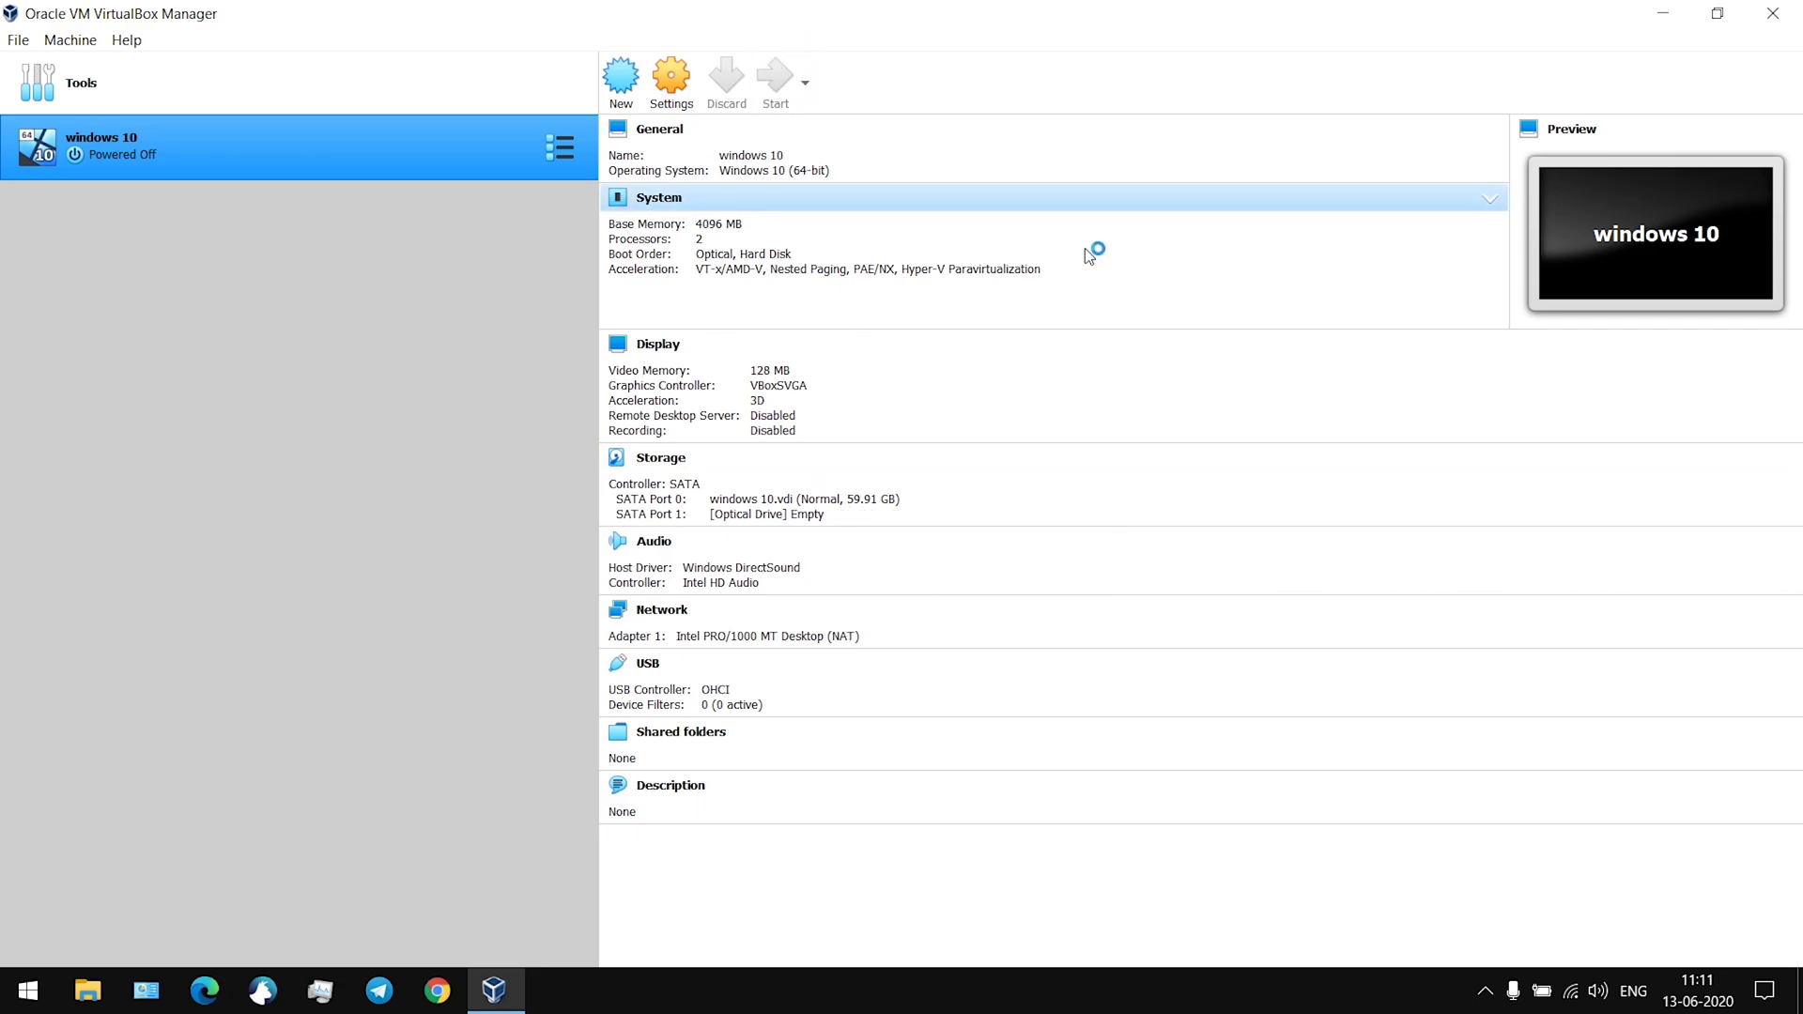
click(1773, 13)
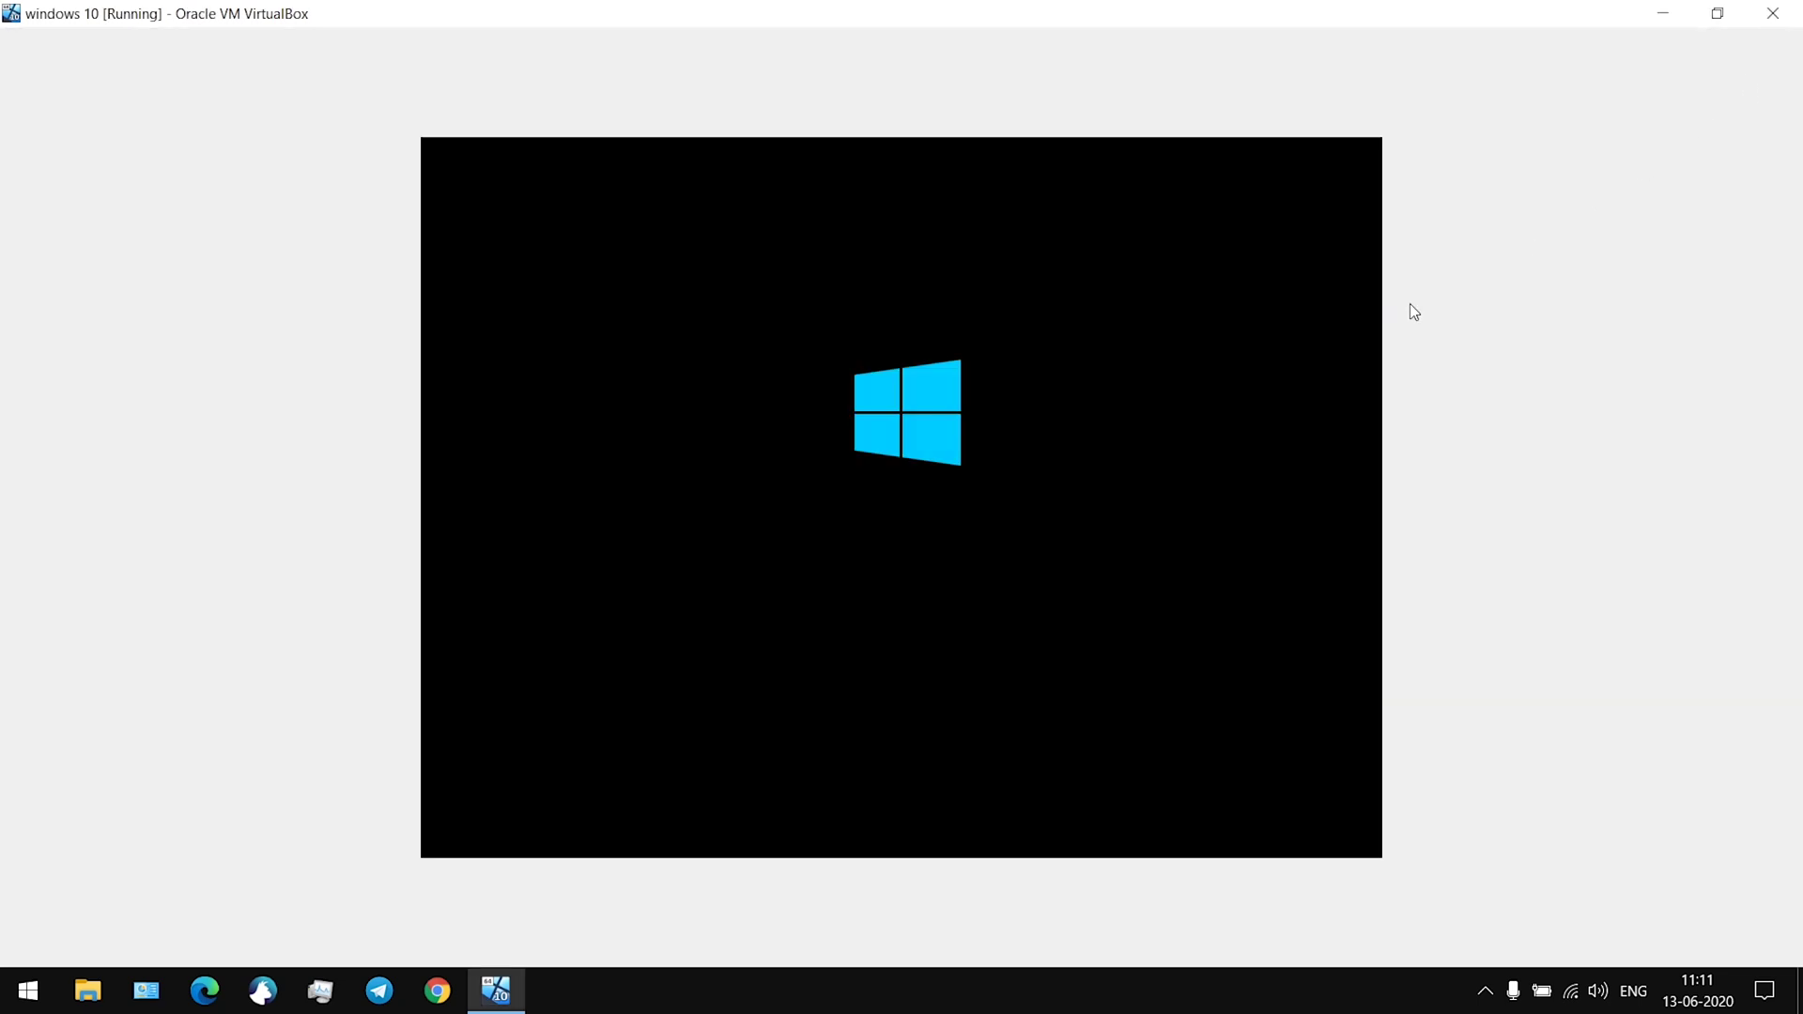
key(ctrl+f)
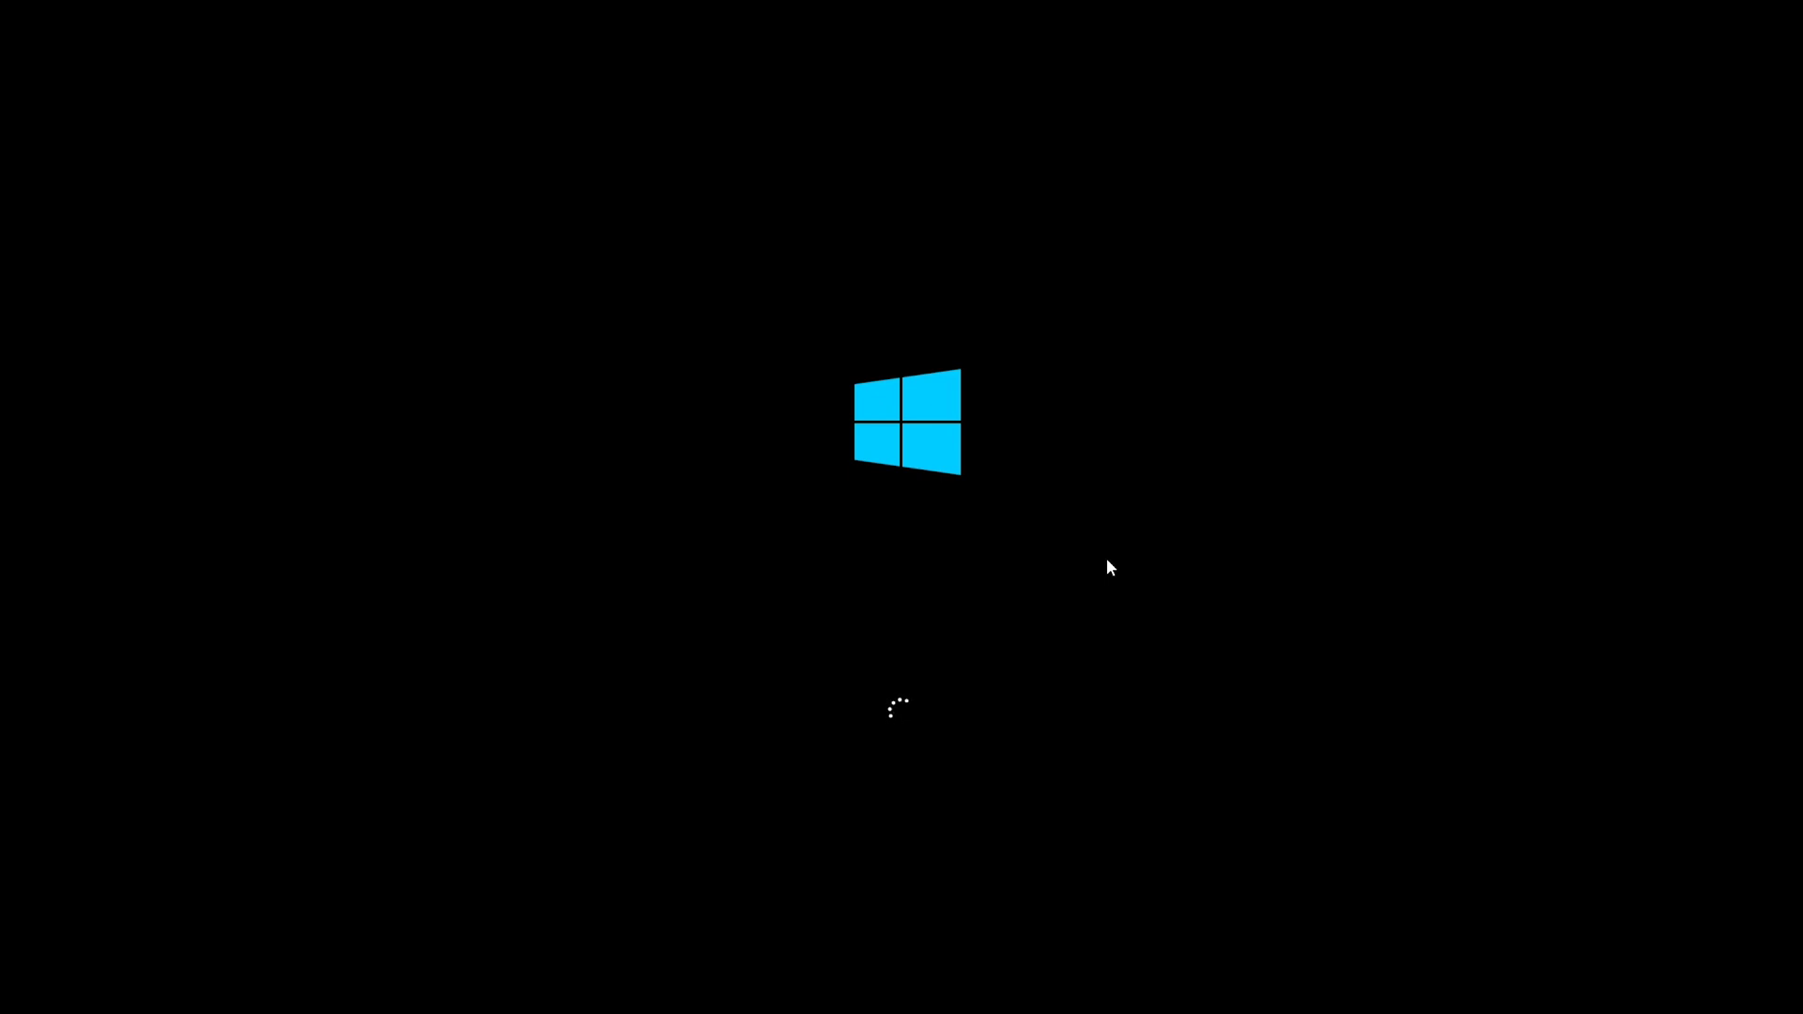
click(1779, 20)
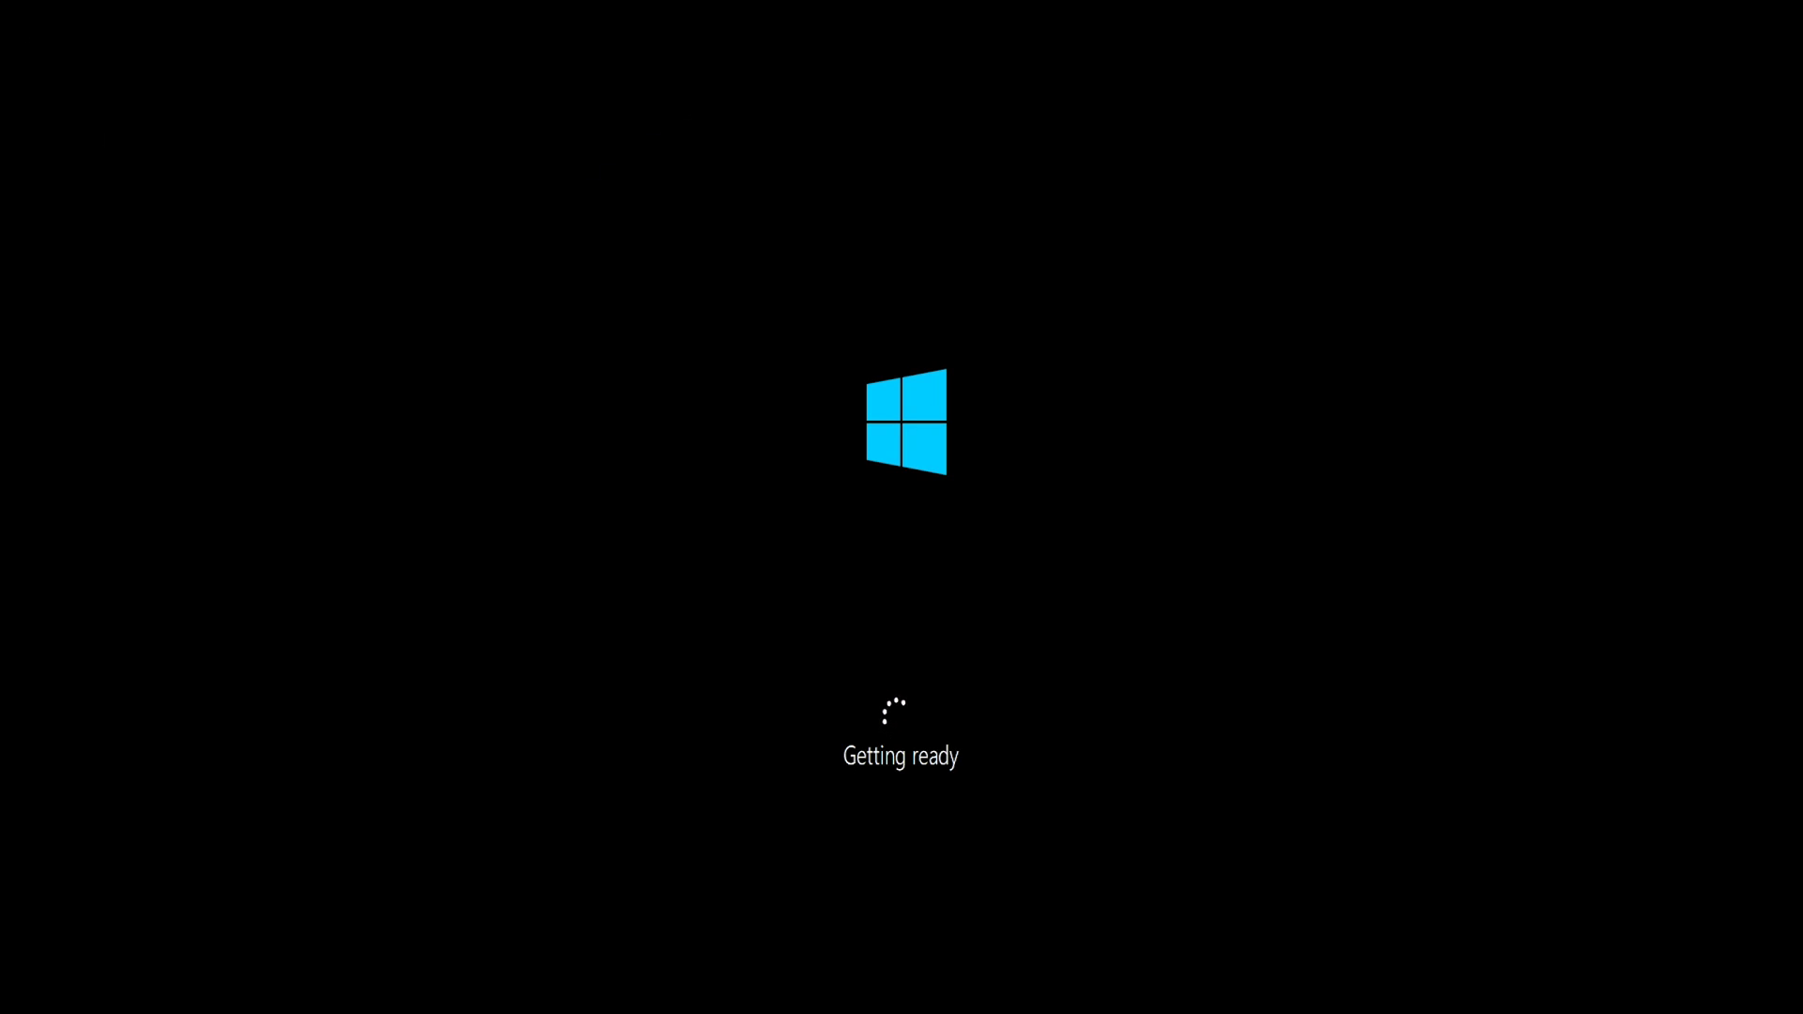
key(ctrl+f)
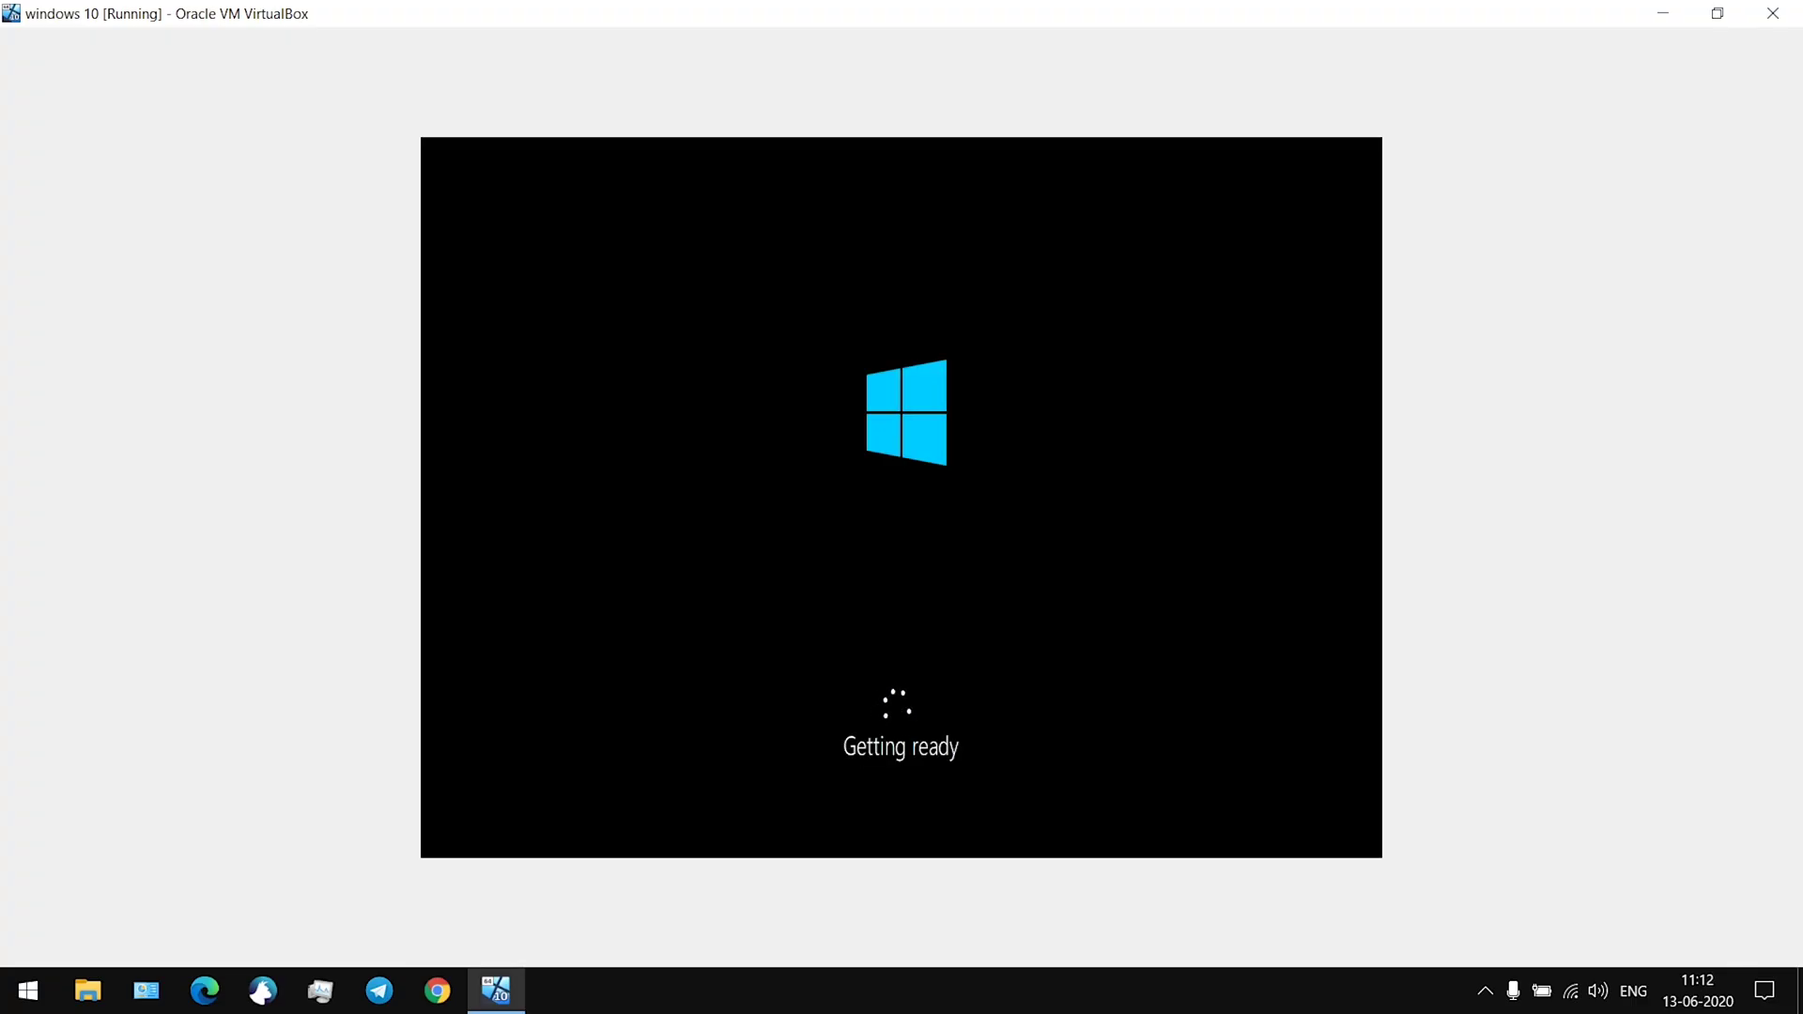
click(1485, 991)
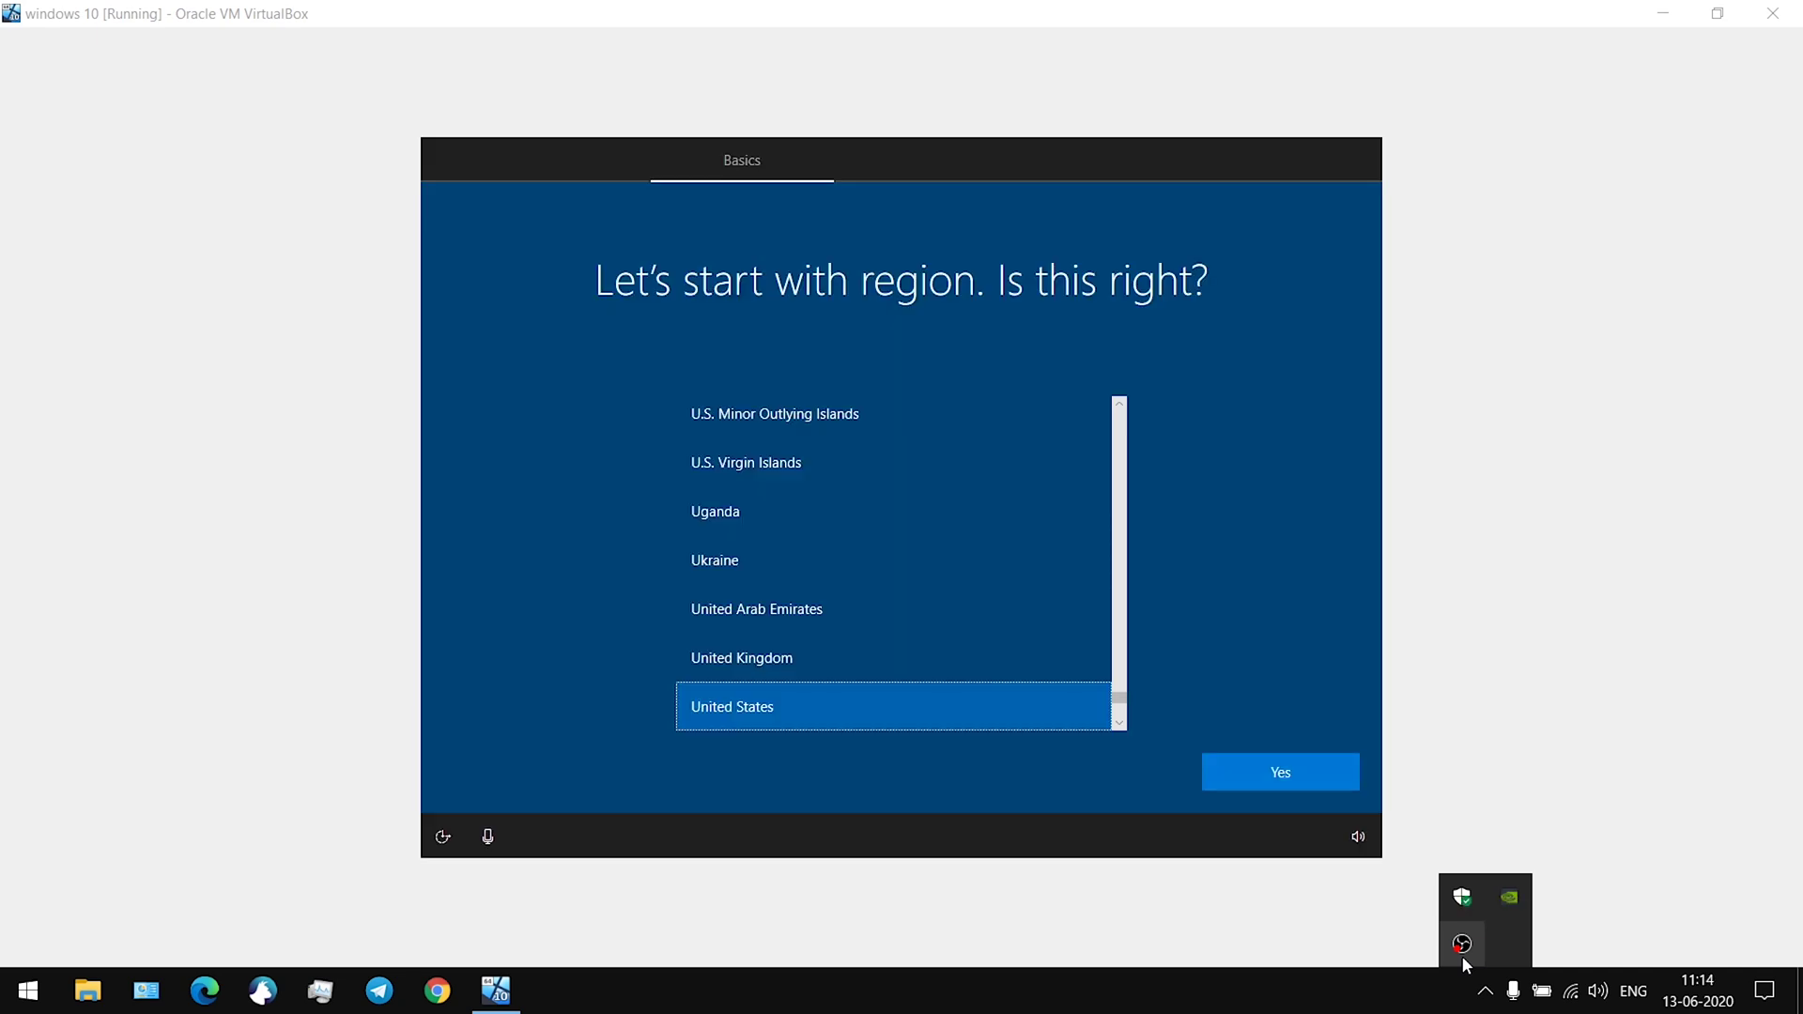
click(1142, 939)
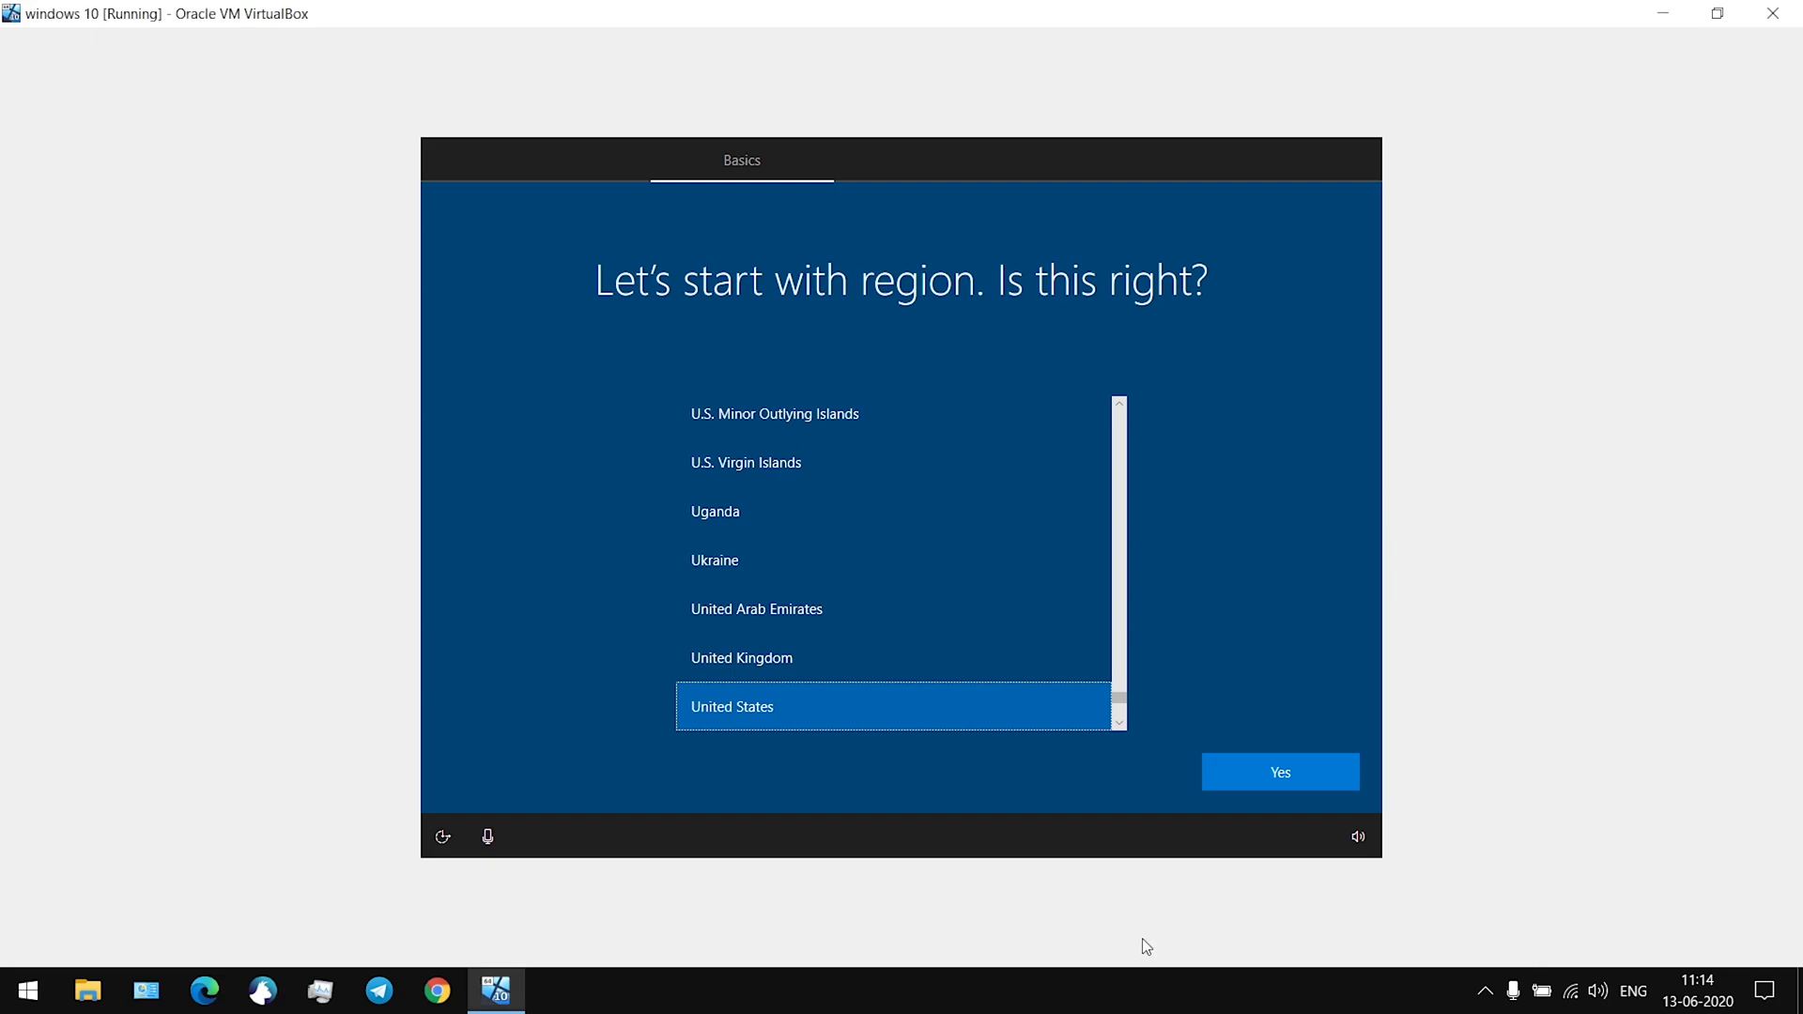
Switch to full screen, accept the United States region and US keyboard layout, and skip adding a second layout
key(ctrl+f)
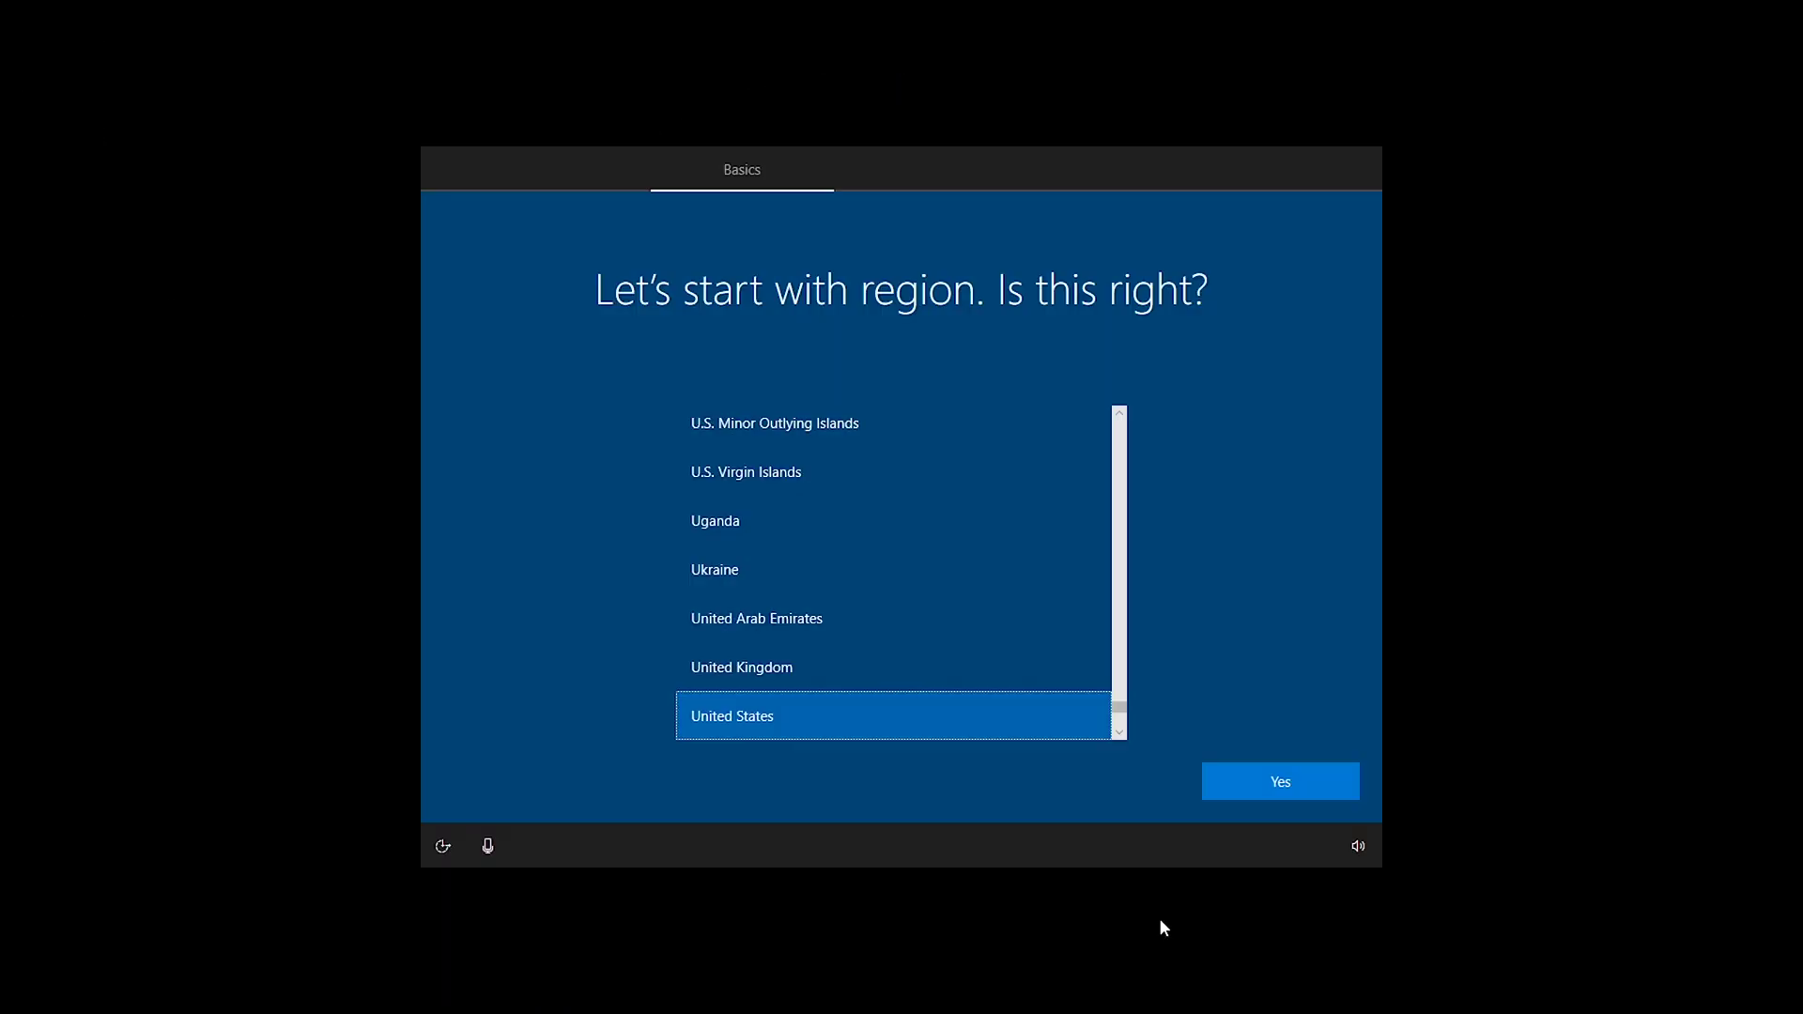
click(1275, 787)
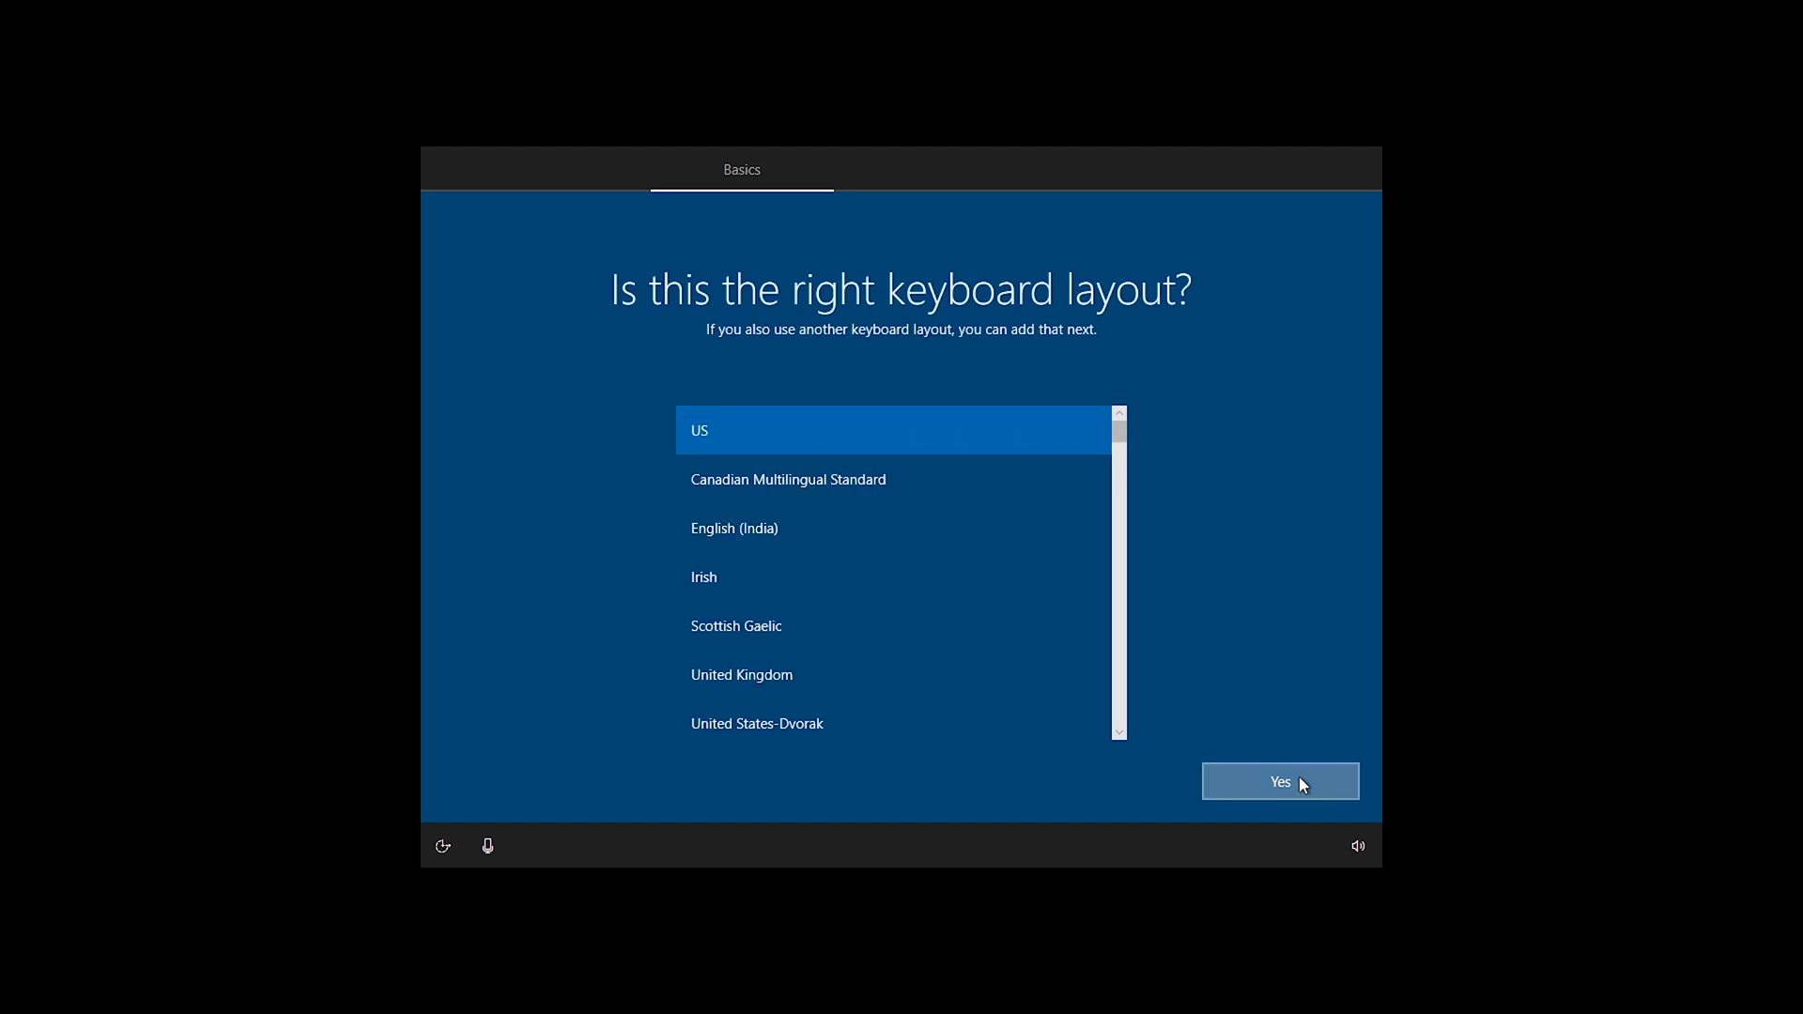
click(1303, 783)
click(1213, 778)
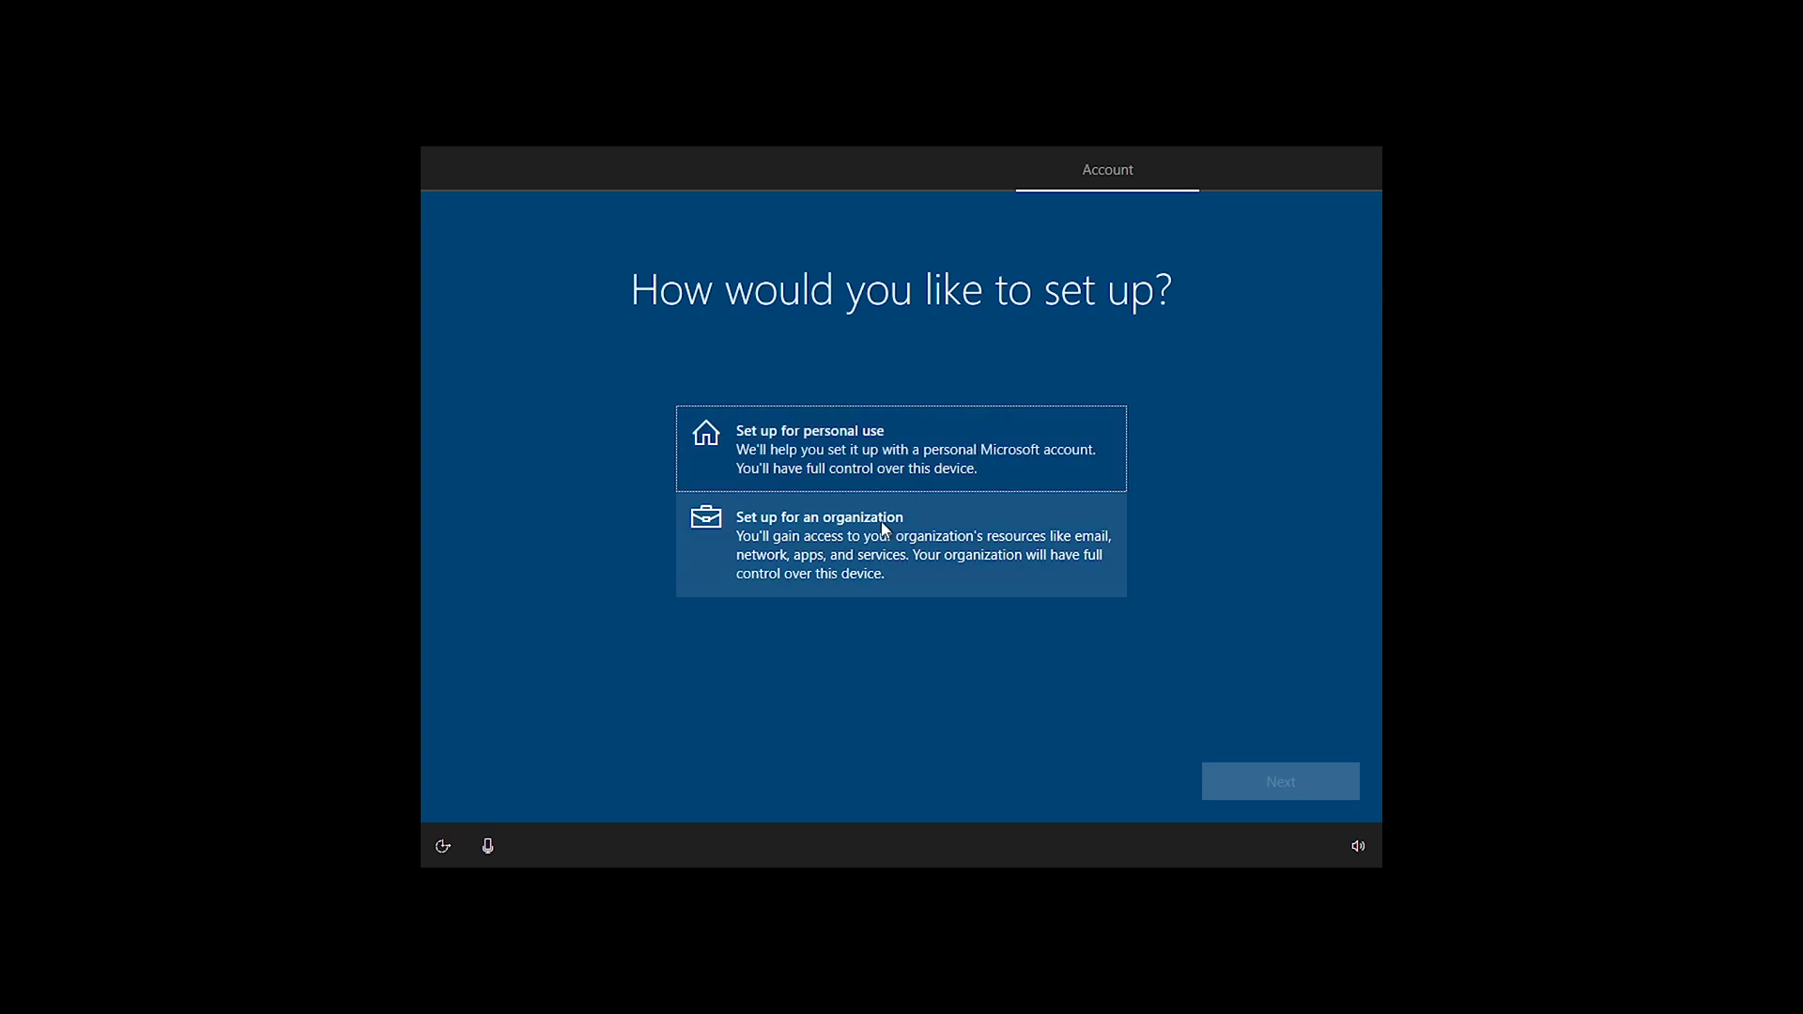
Set up Windows for personal use with an offline account and the limited experience
click(849, 442)
click(1243, 768)
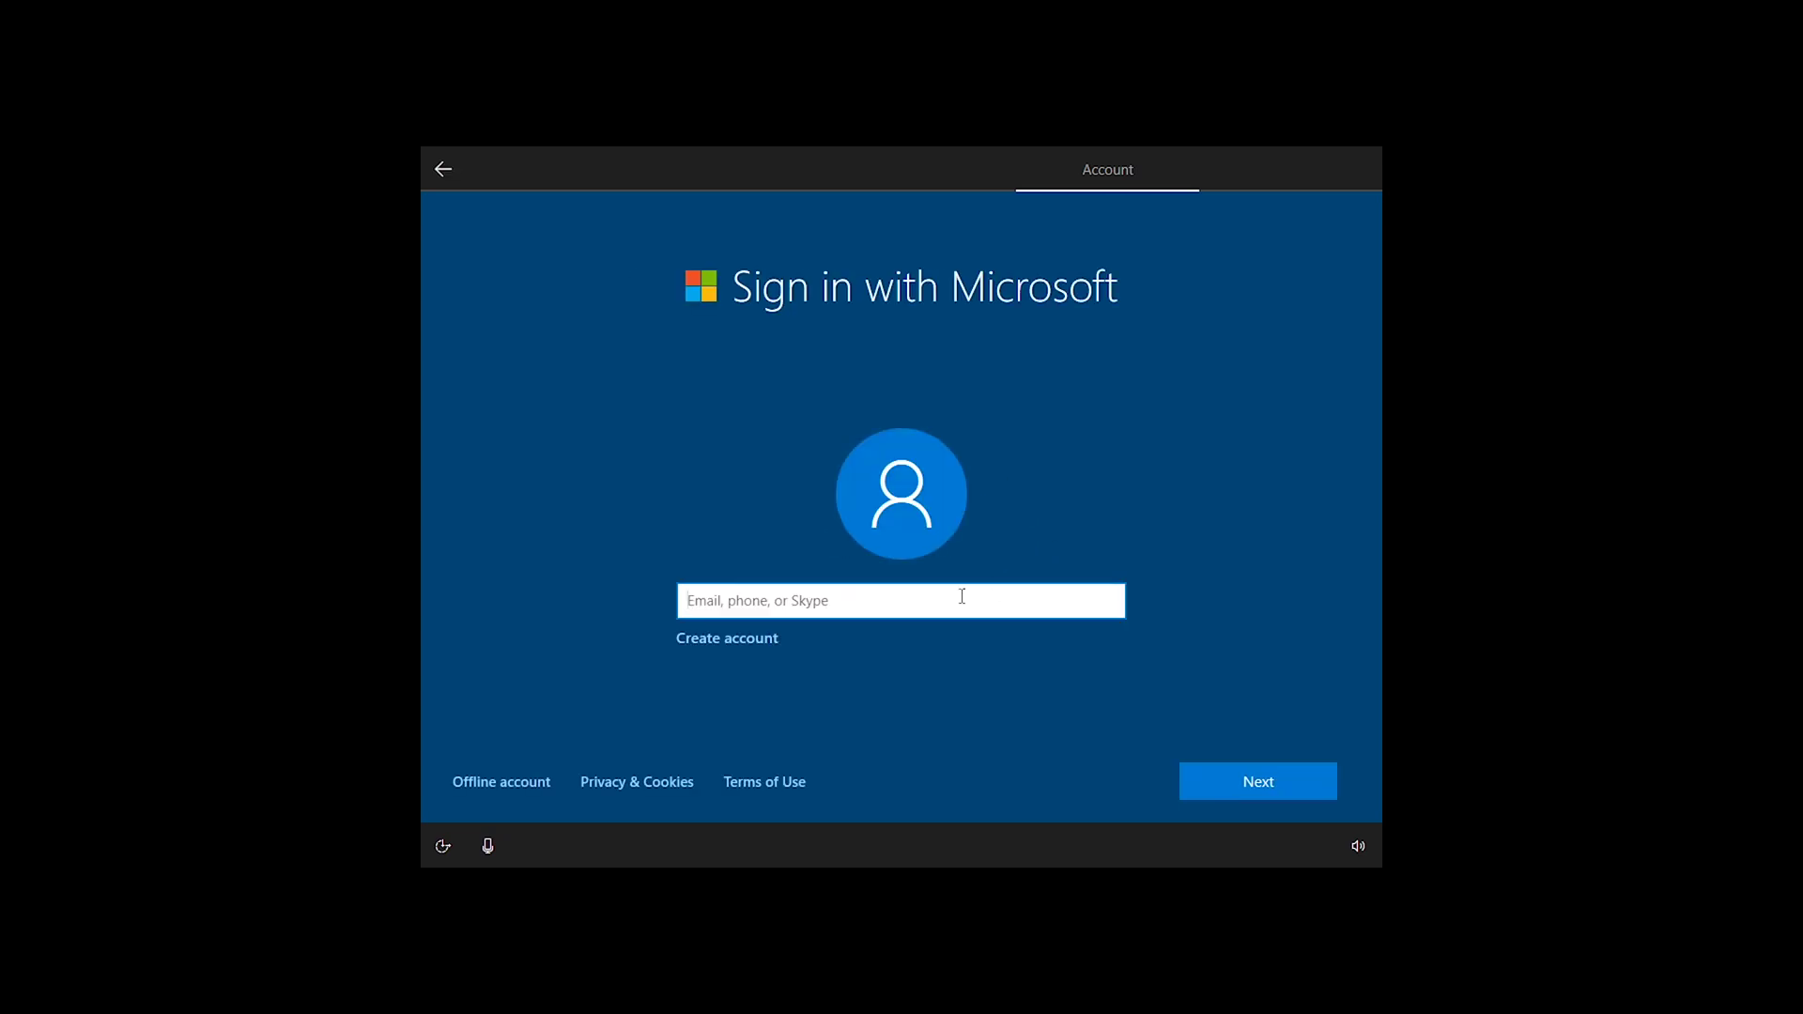
click(497, 778)
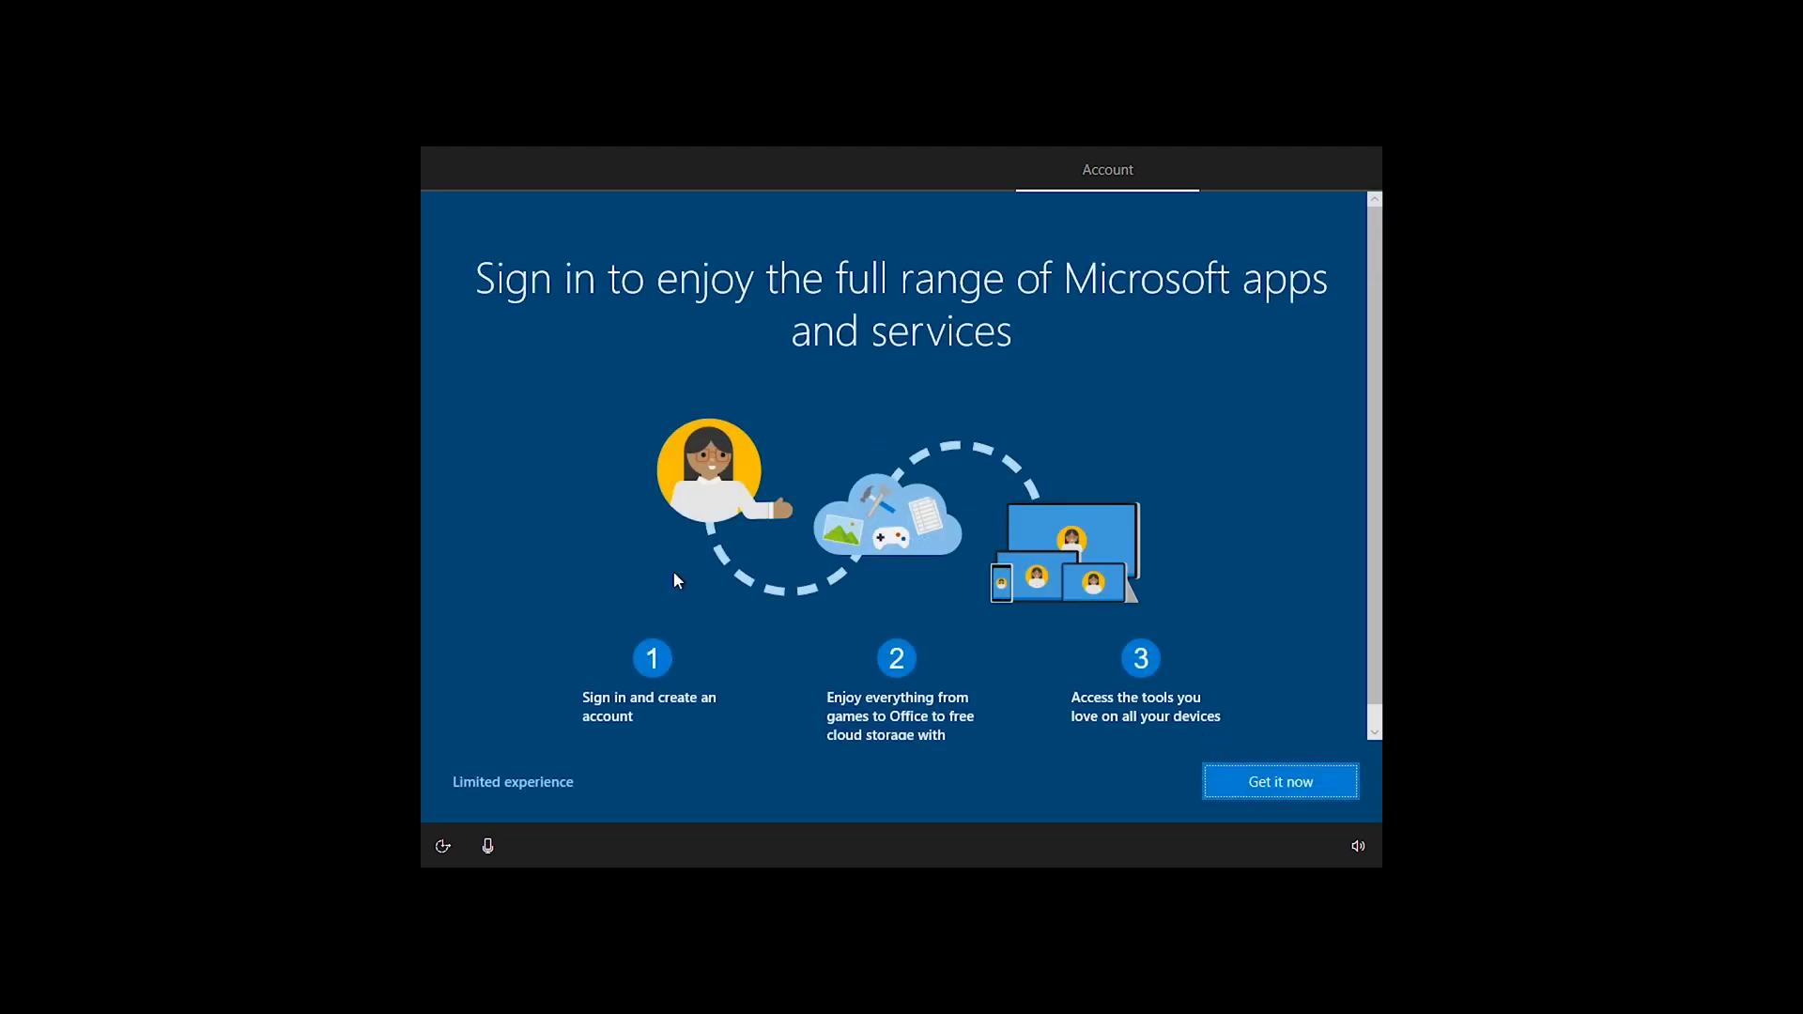
click(515, 784)
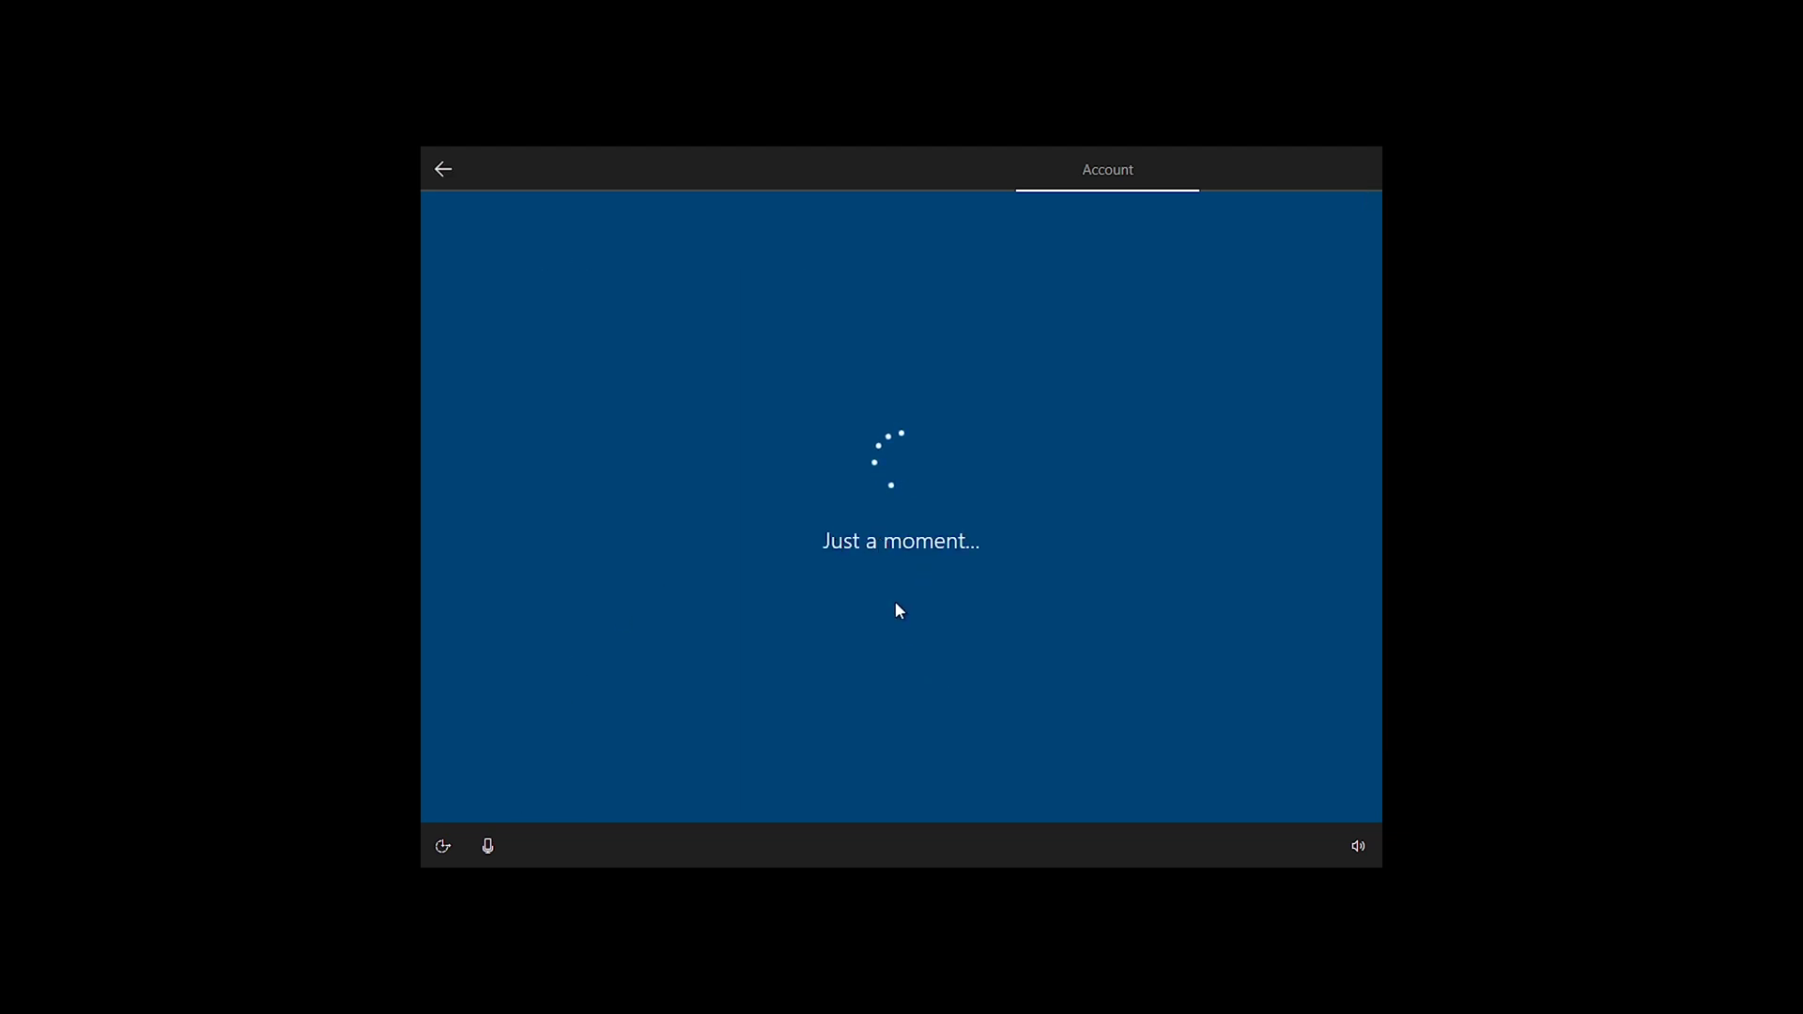
Enter the user's name for the local account and continue without setting a password
text(s)
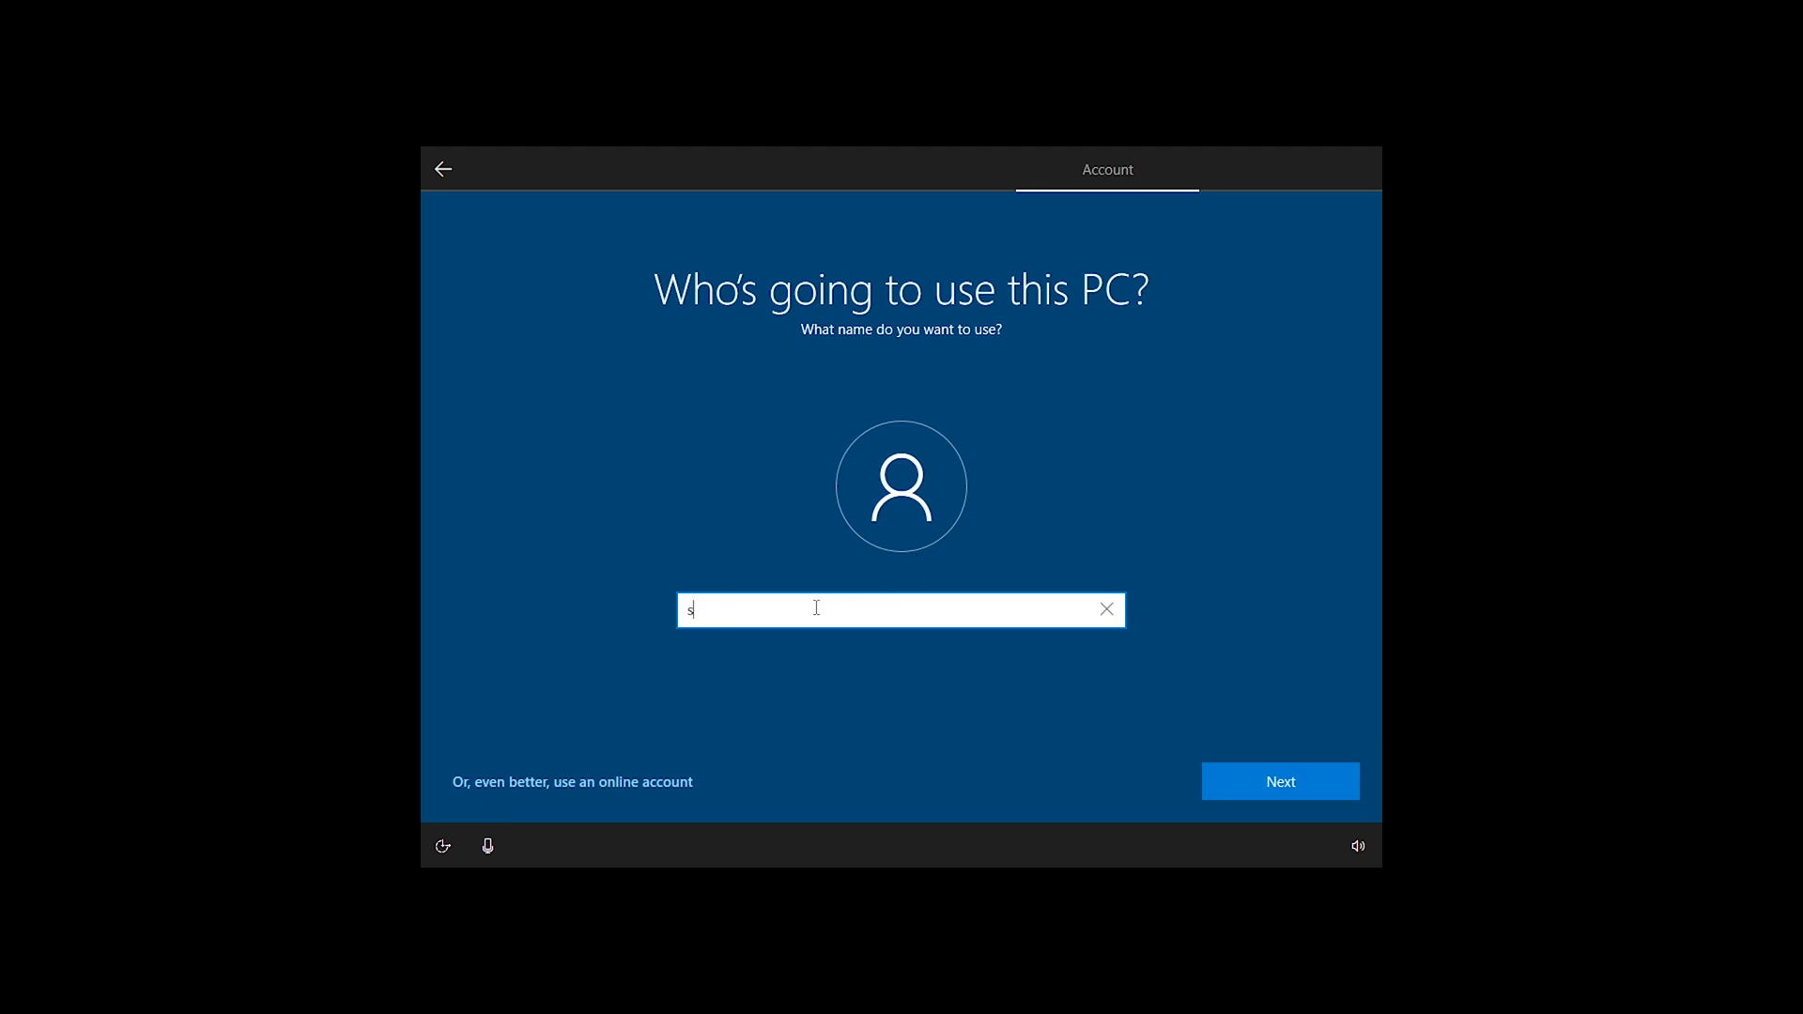
text(ai chaitanya)
key(Return)
click(1244, 777)
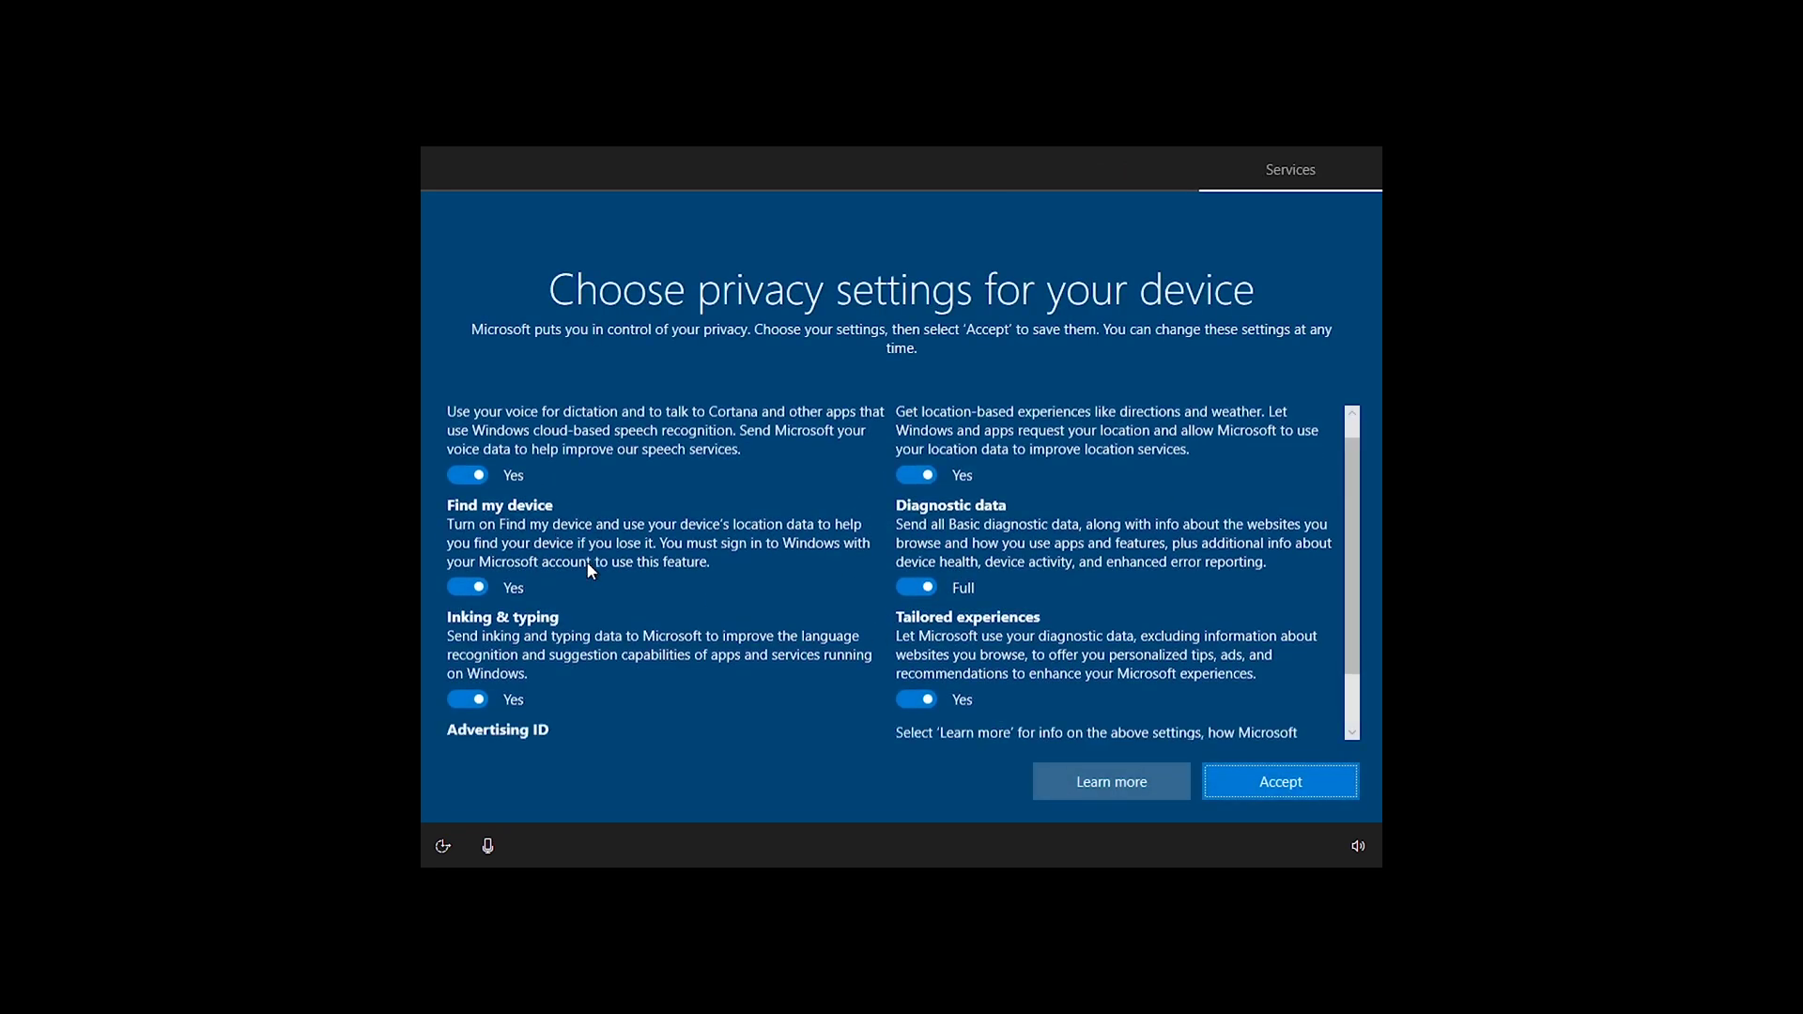
Accept the default privacy settings for the device and decline sending activity history to Microsoft
scroll(929, 591, down, 1)
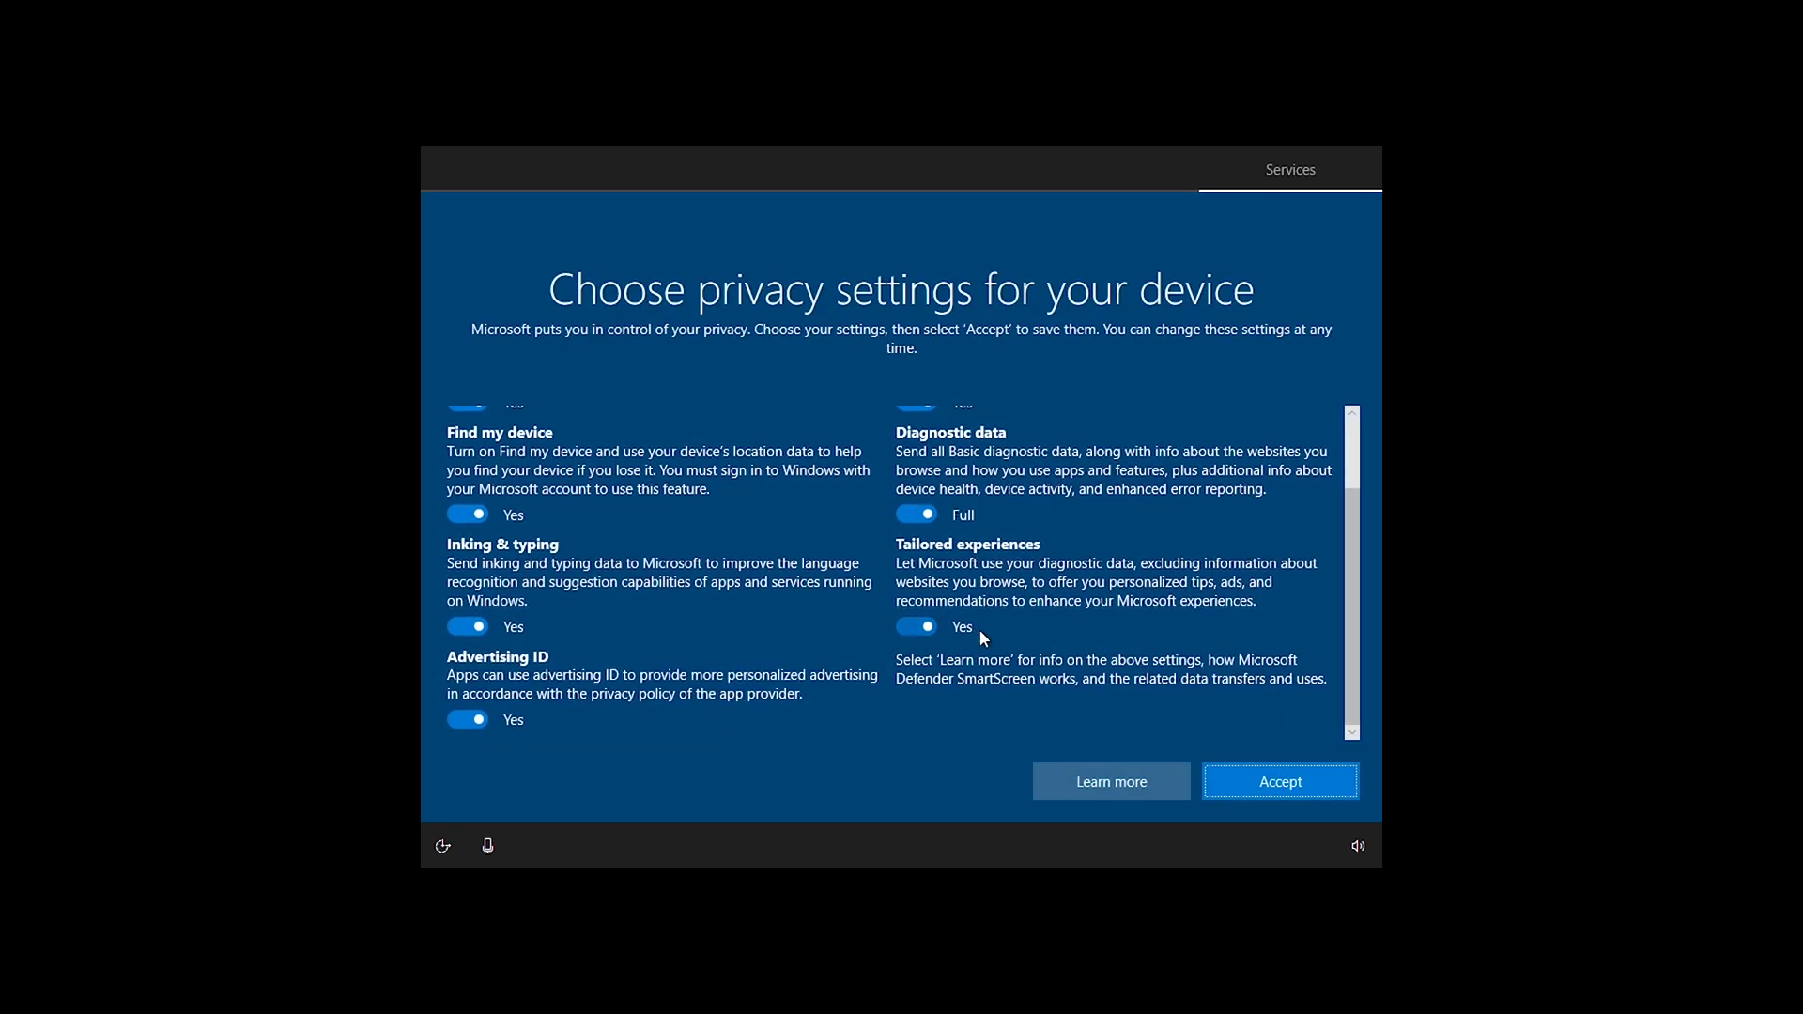
click(1245, 776)
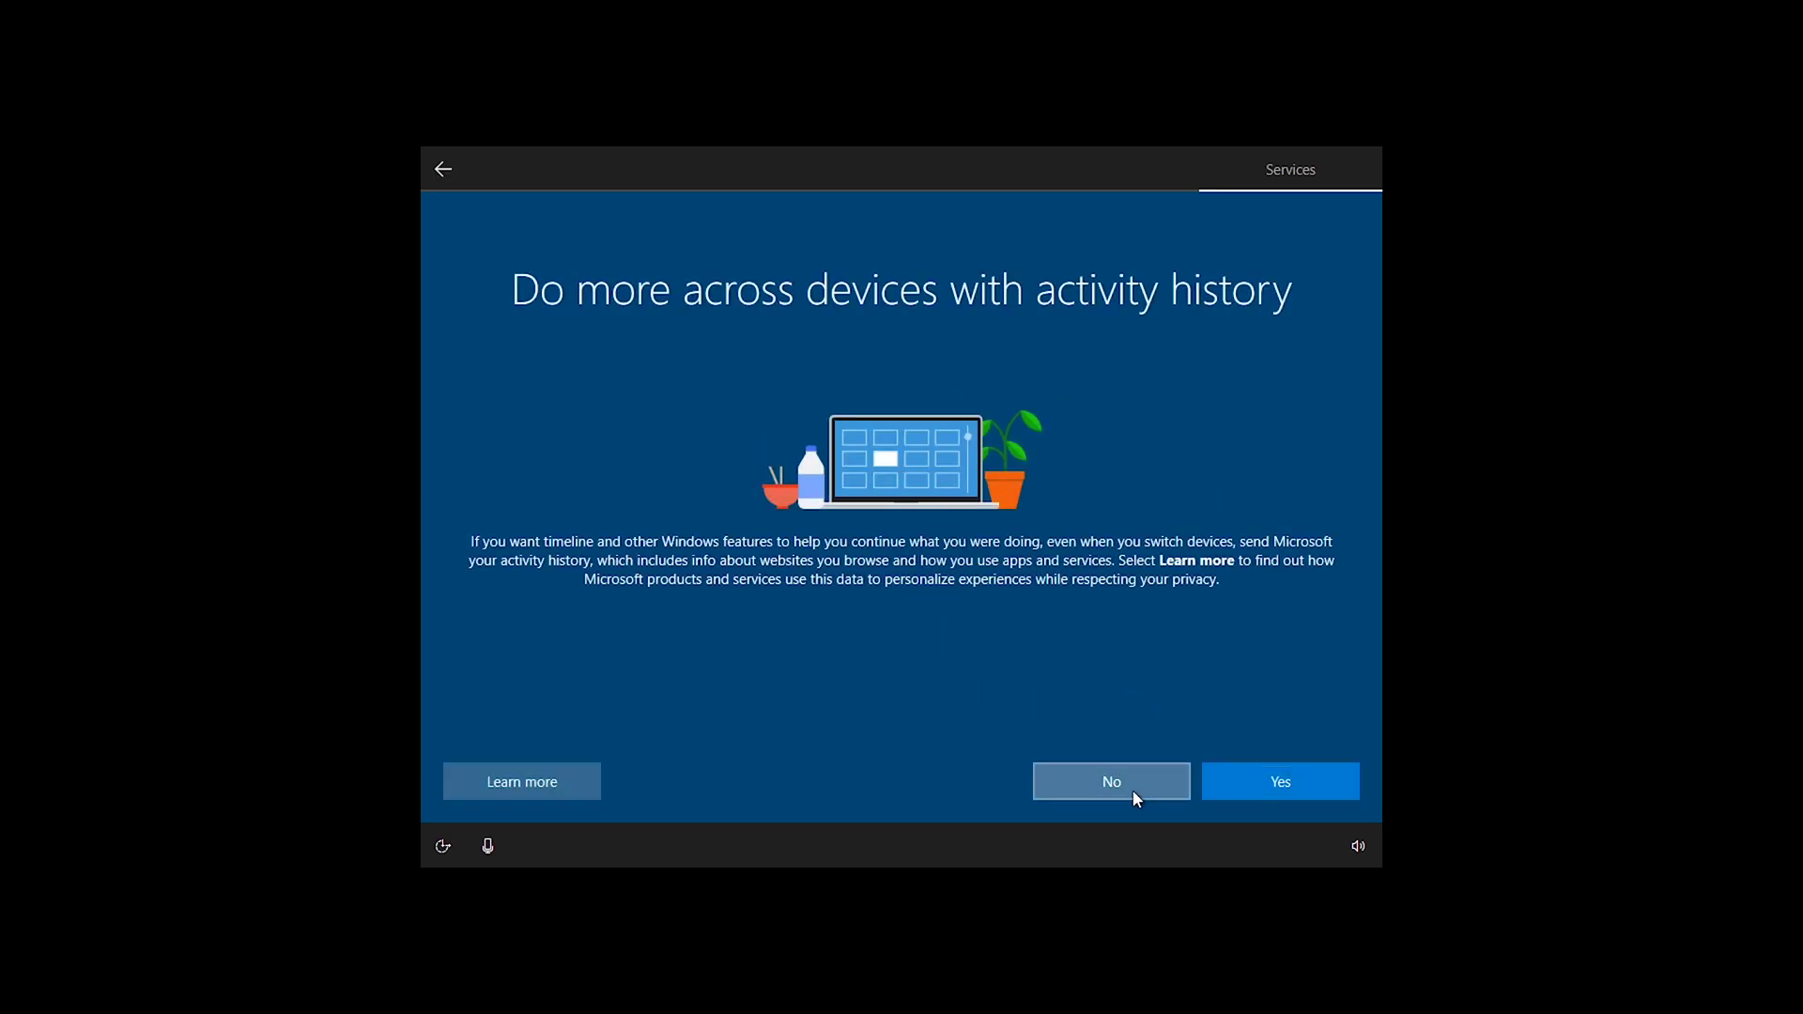
click(1132, 791)
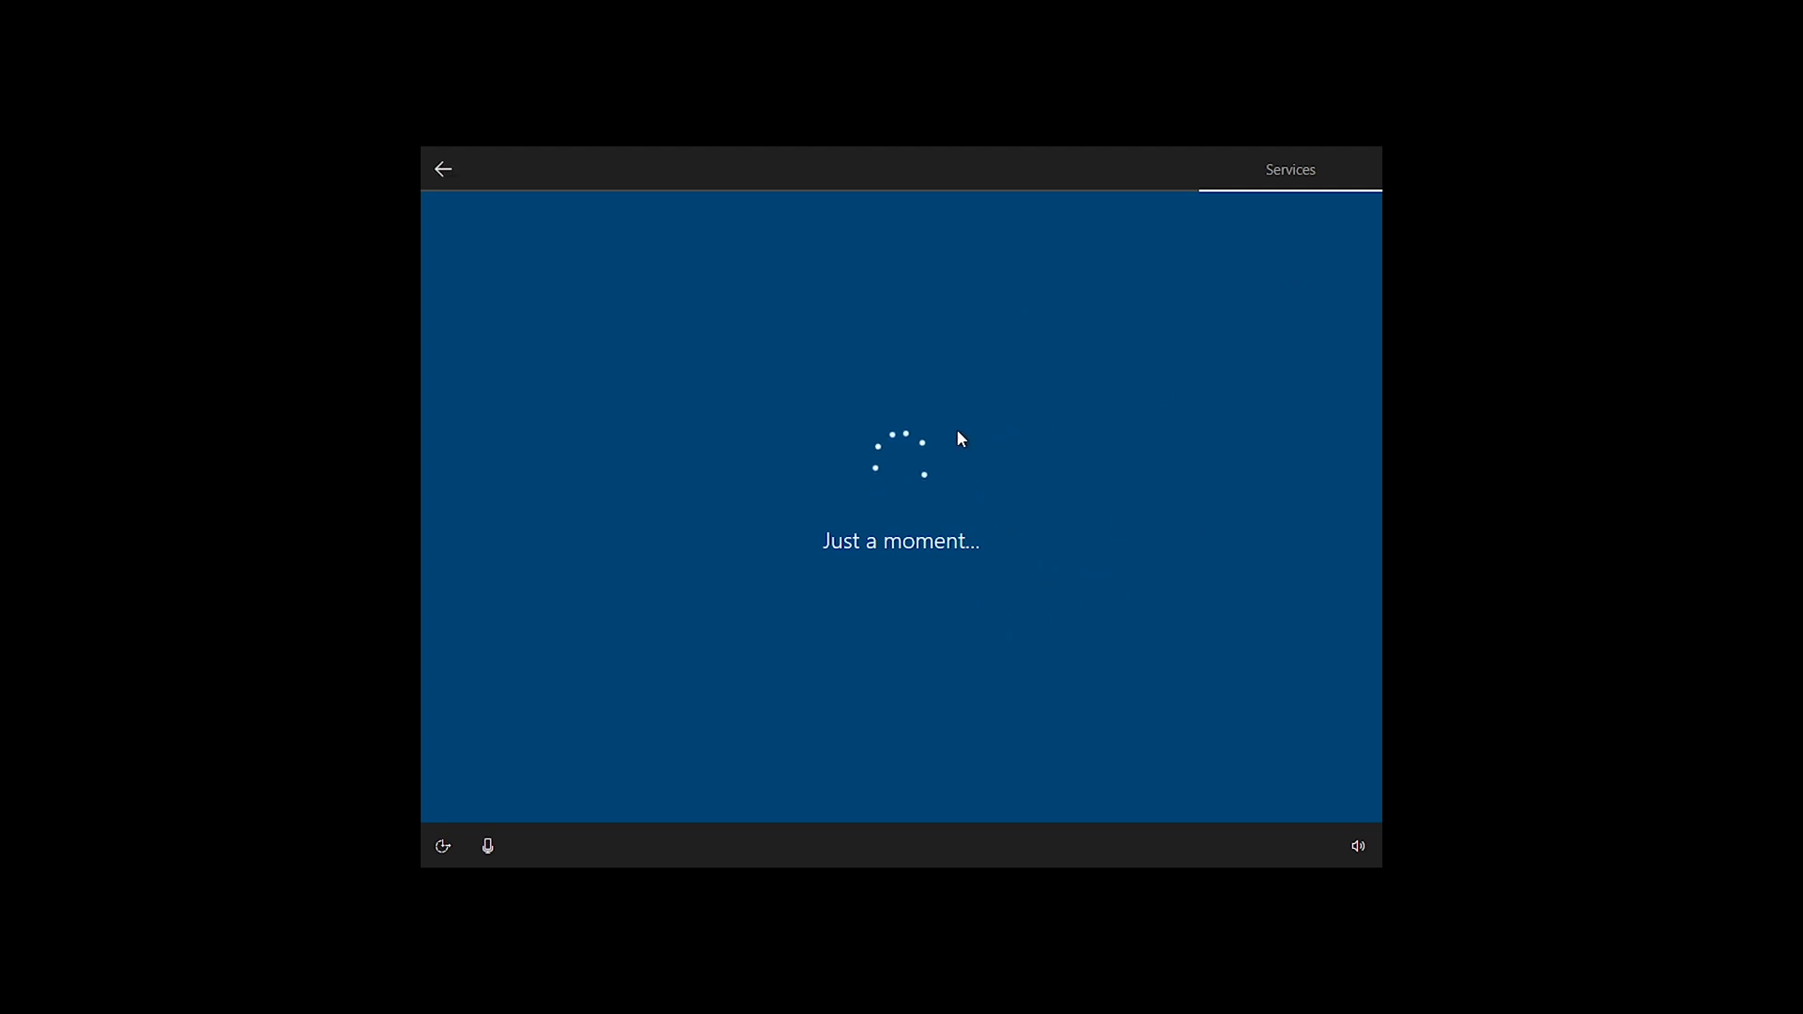
click(1101, 796)
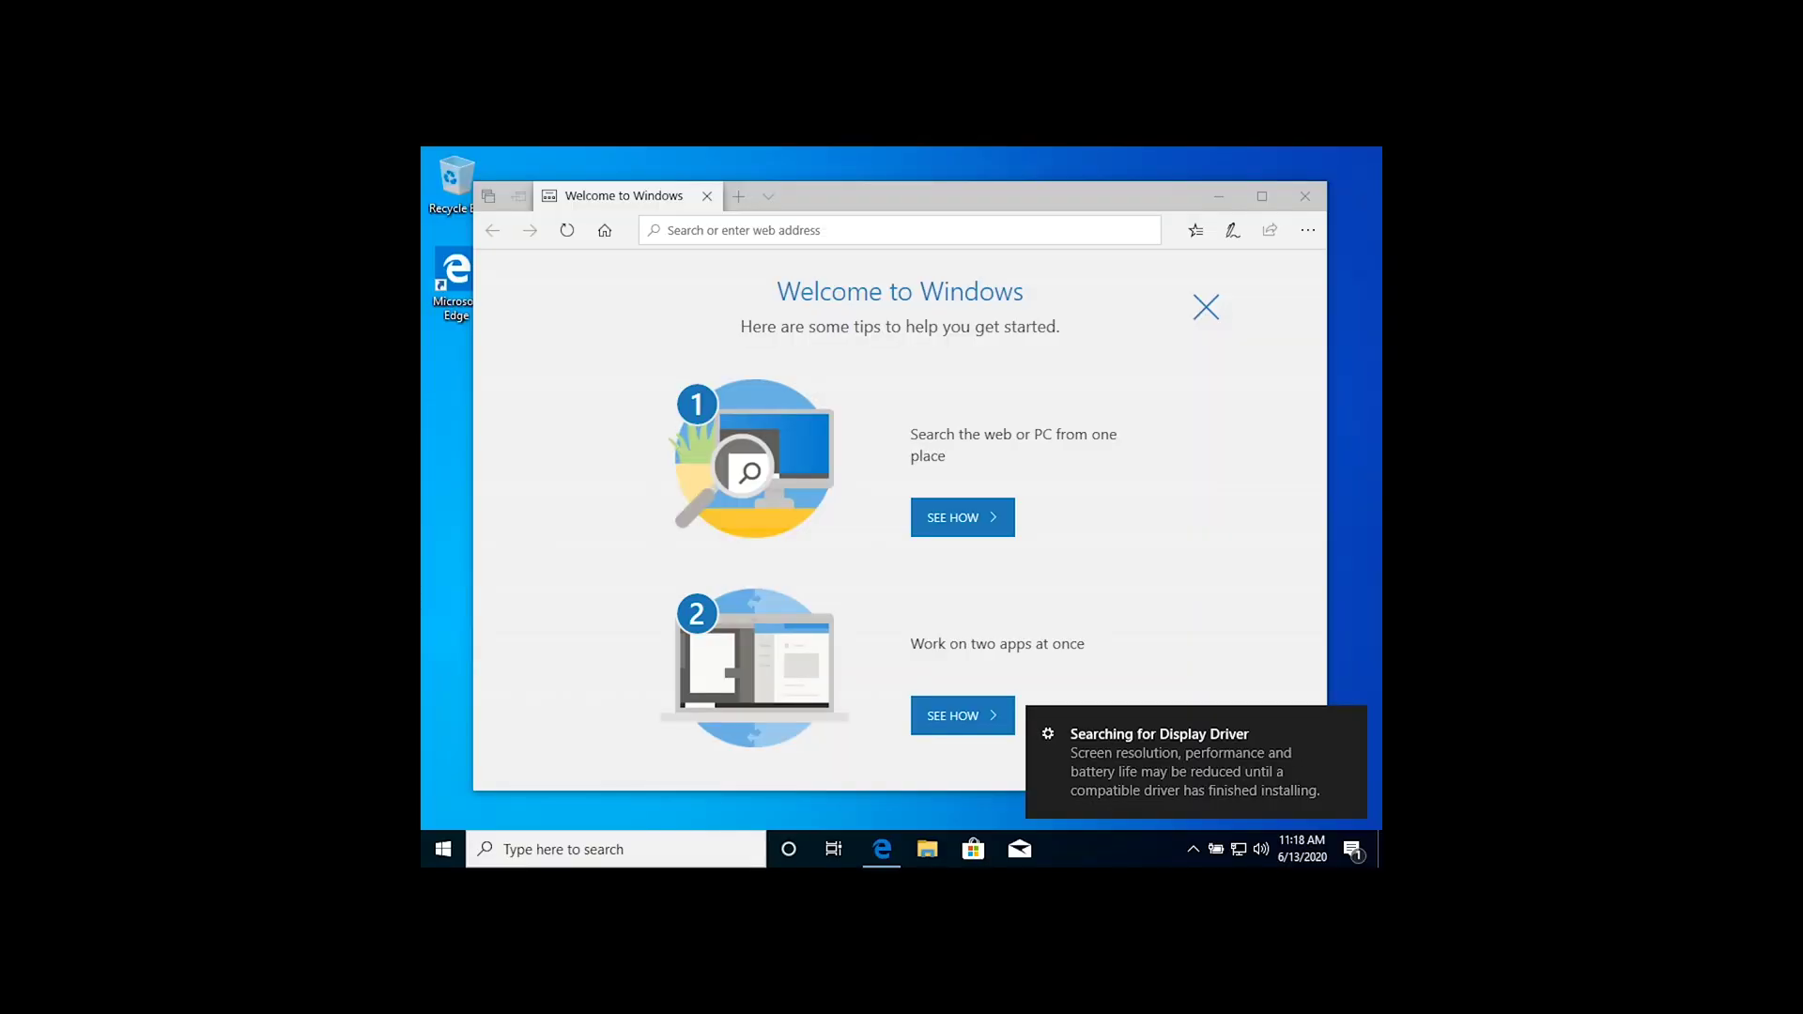
Close the Welcome to Windows browser window and check the installed Windows version with winver, closing its dialog when done
click(1301, 197)
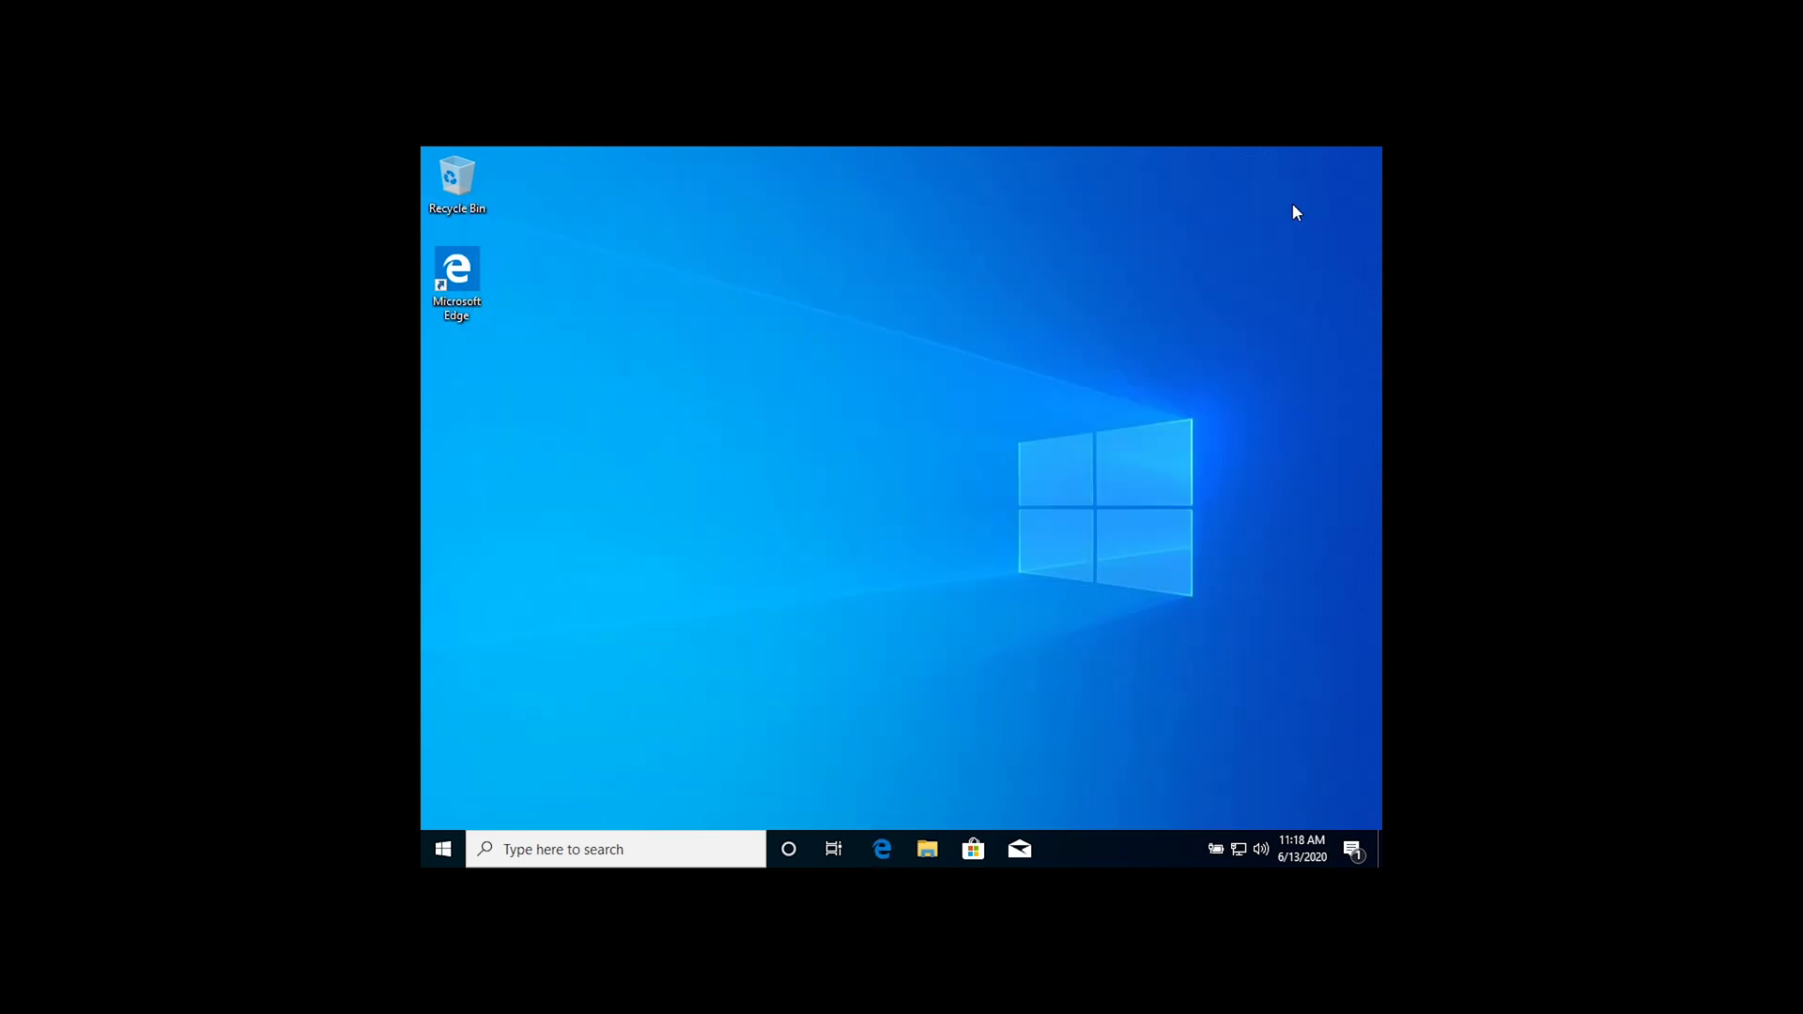
key(super+r)
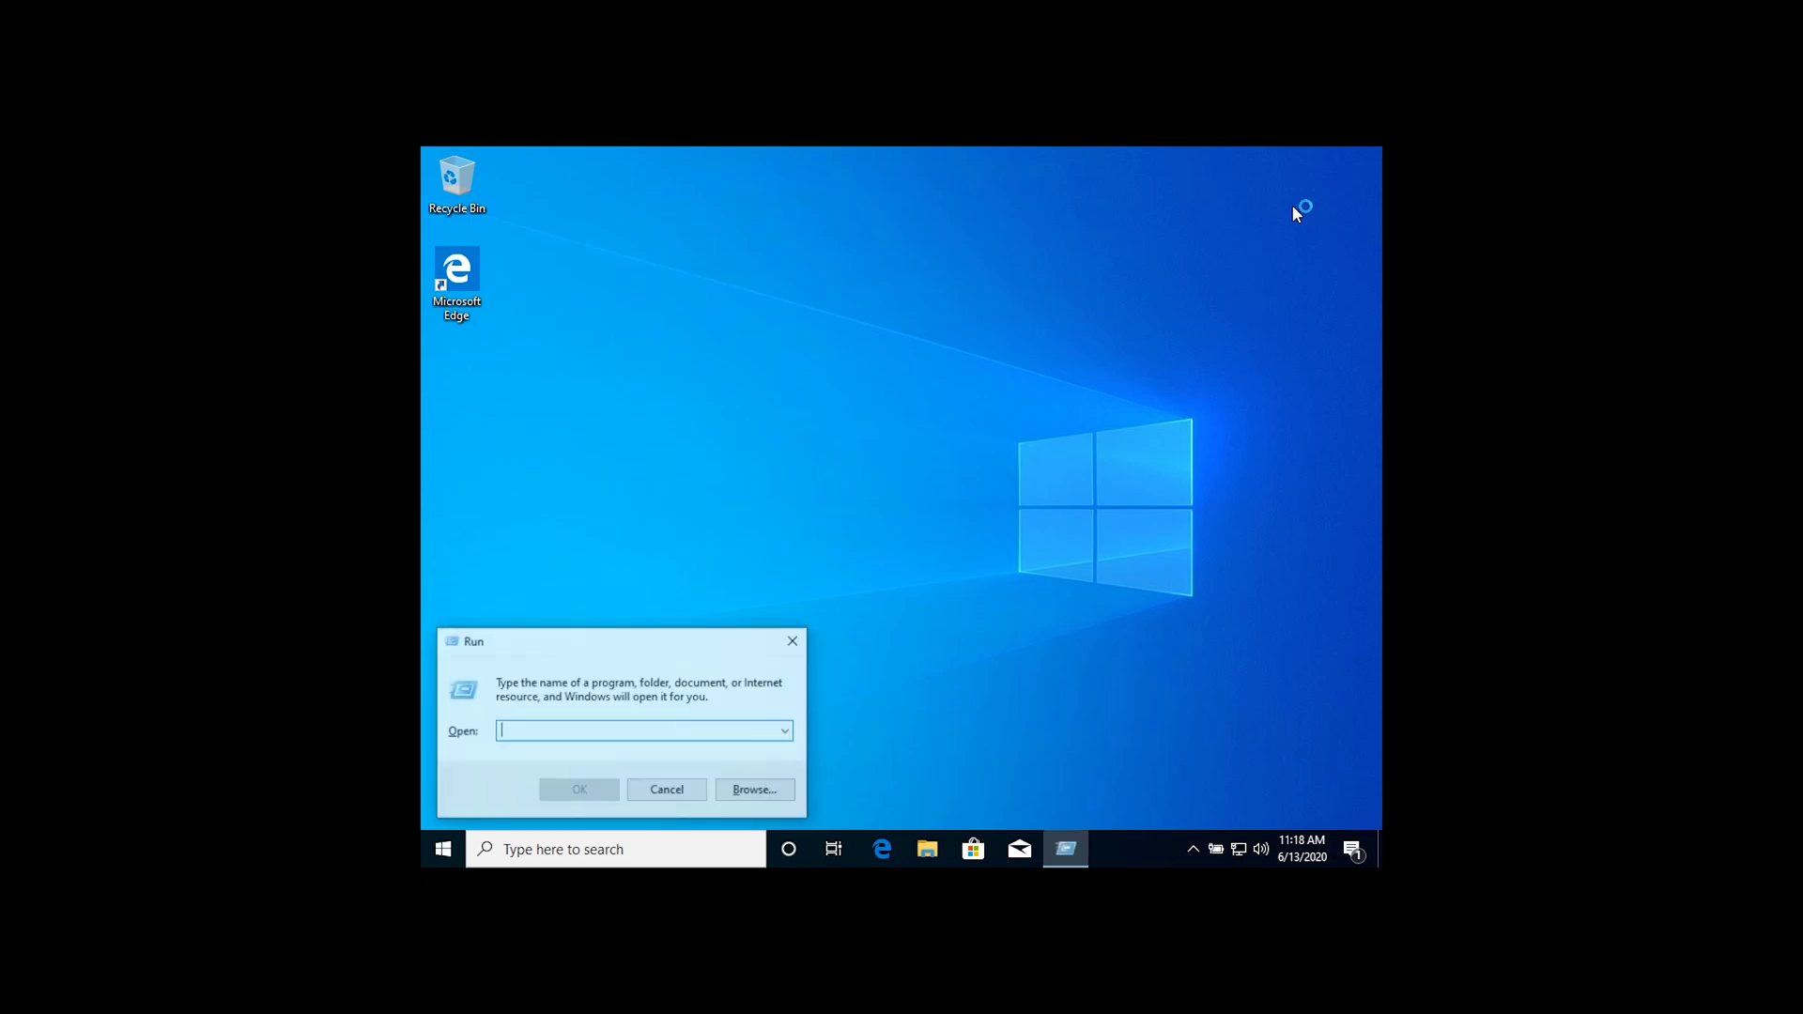
text(winver)
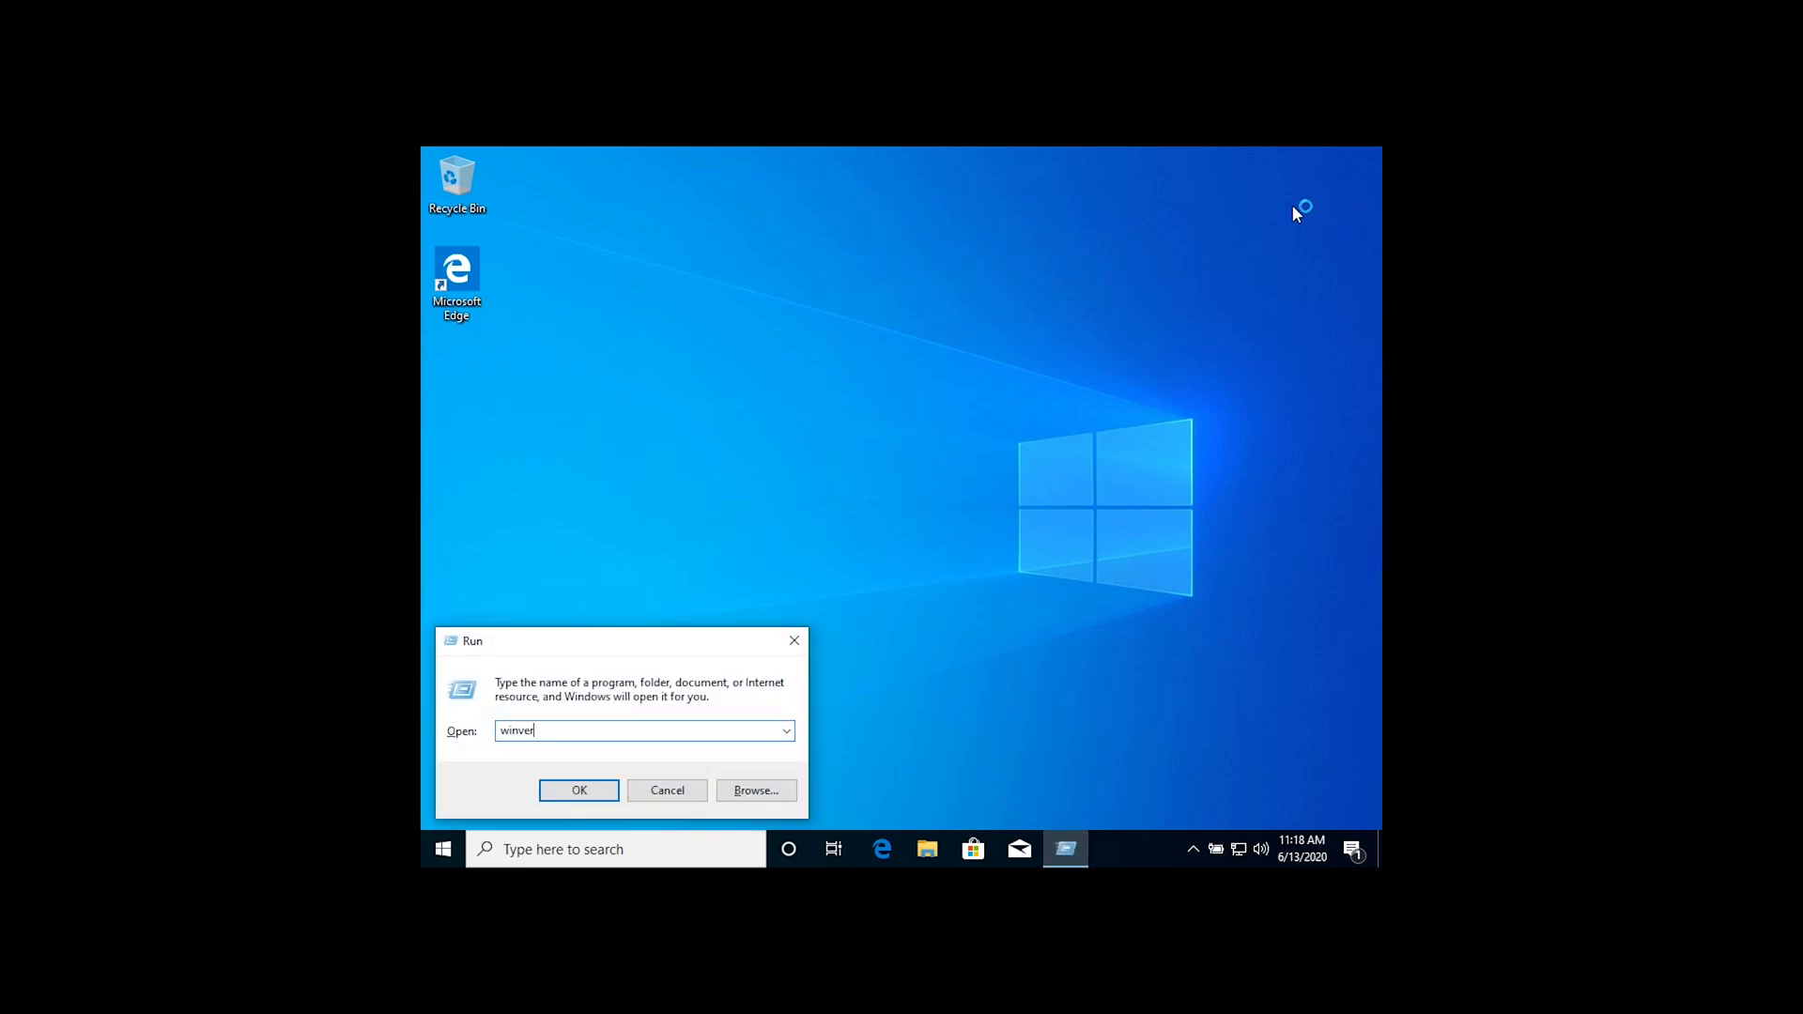
key(Return)
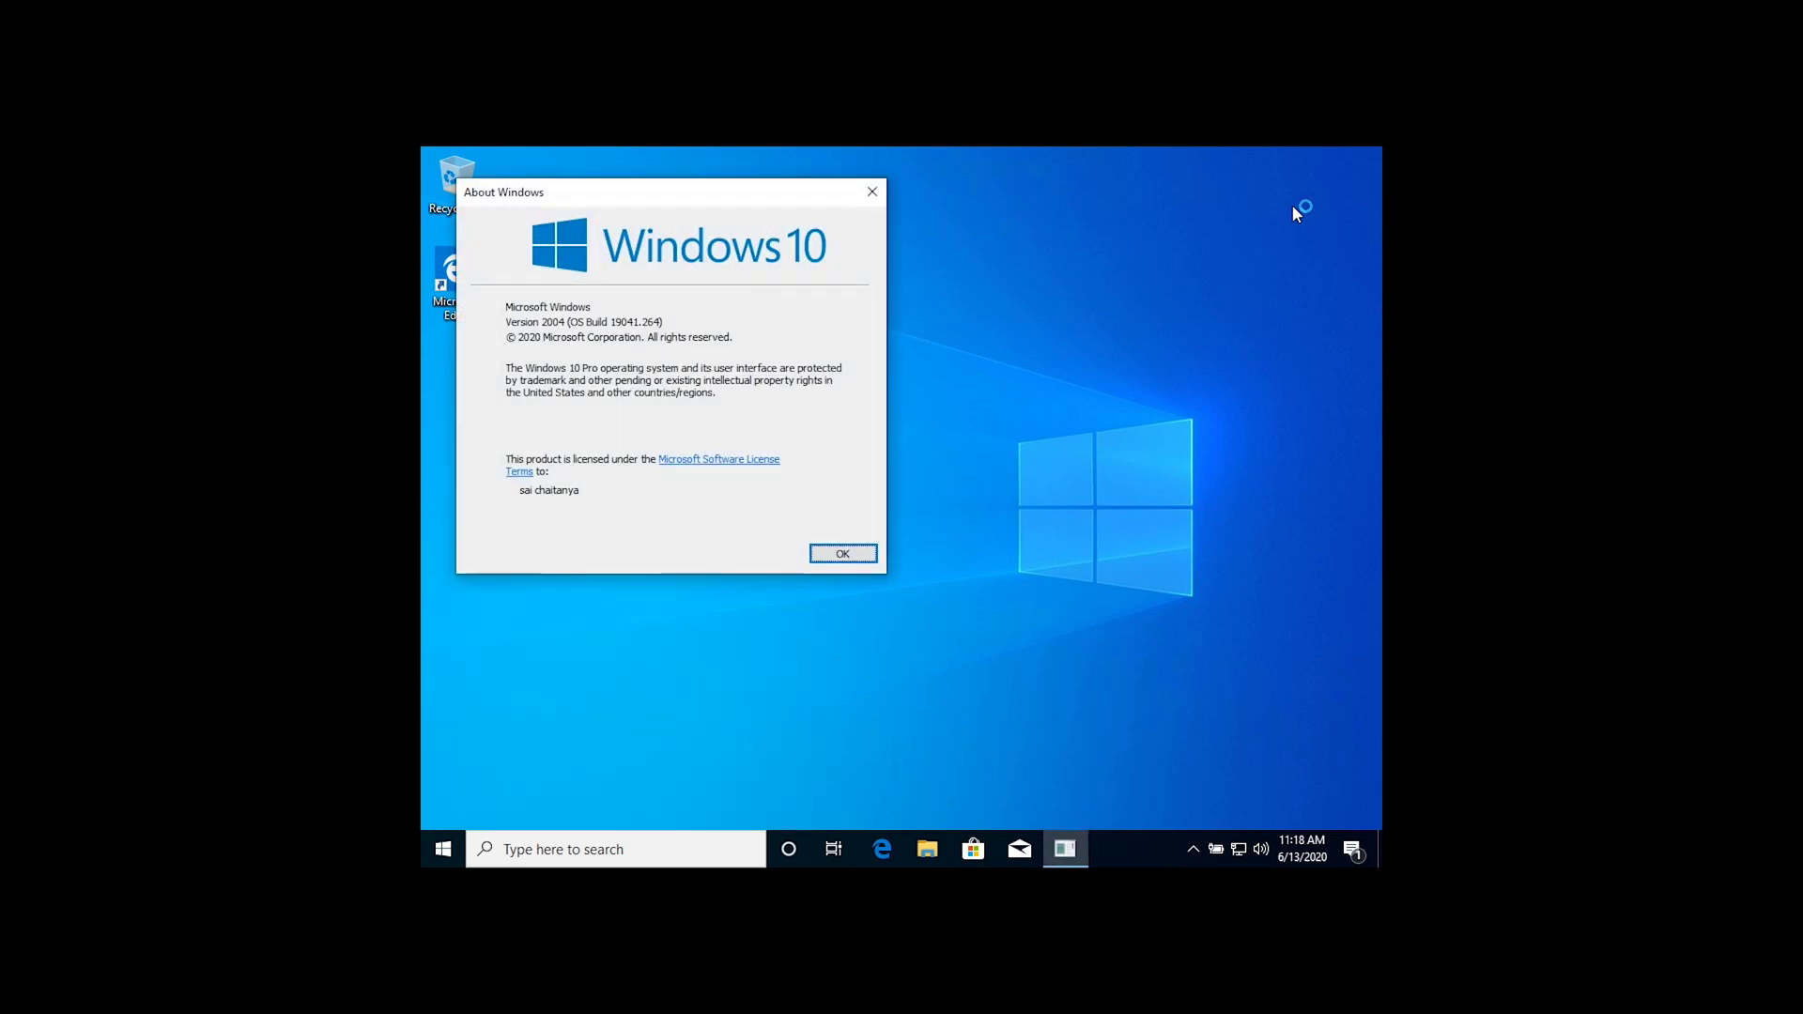
click(840, 556)
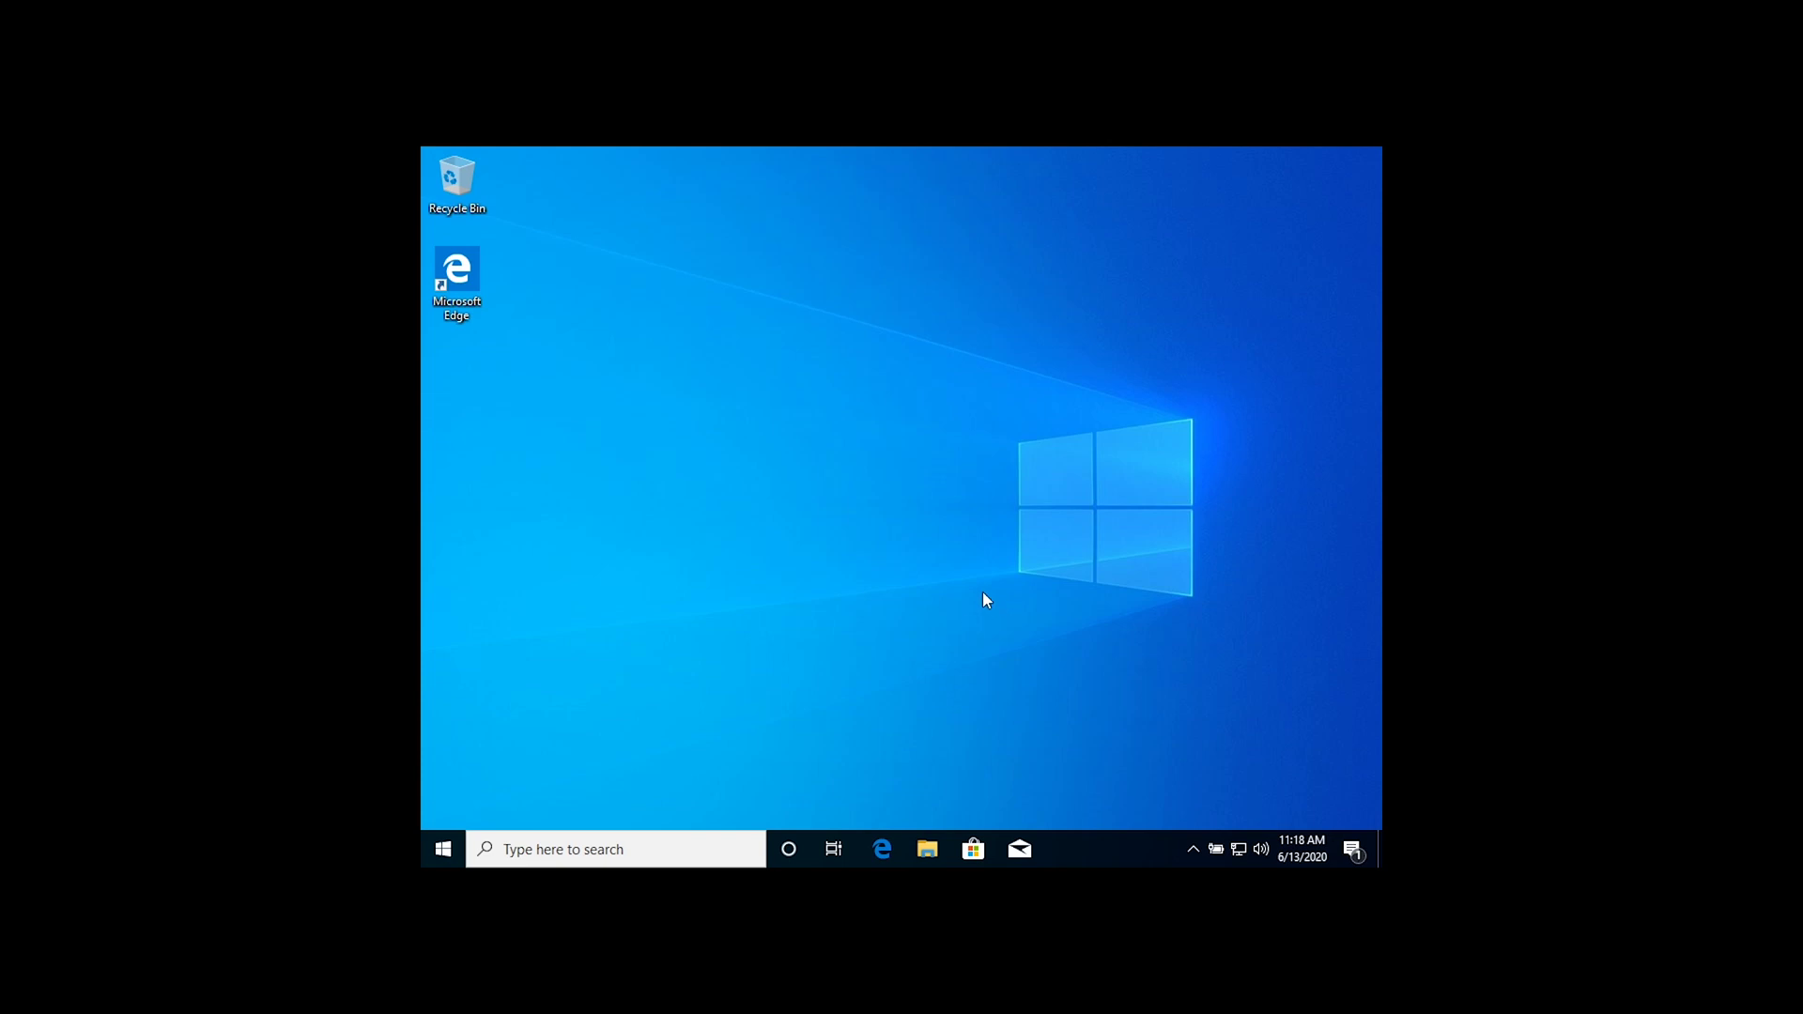
Take the virtual machine out of full screen and show the host's hidden system tray icons
key(ctrl+f)
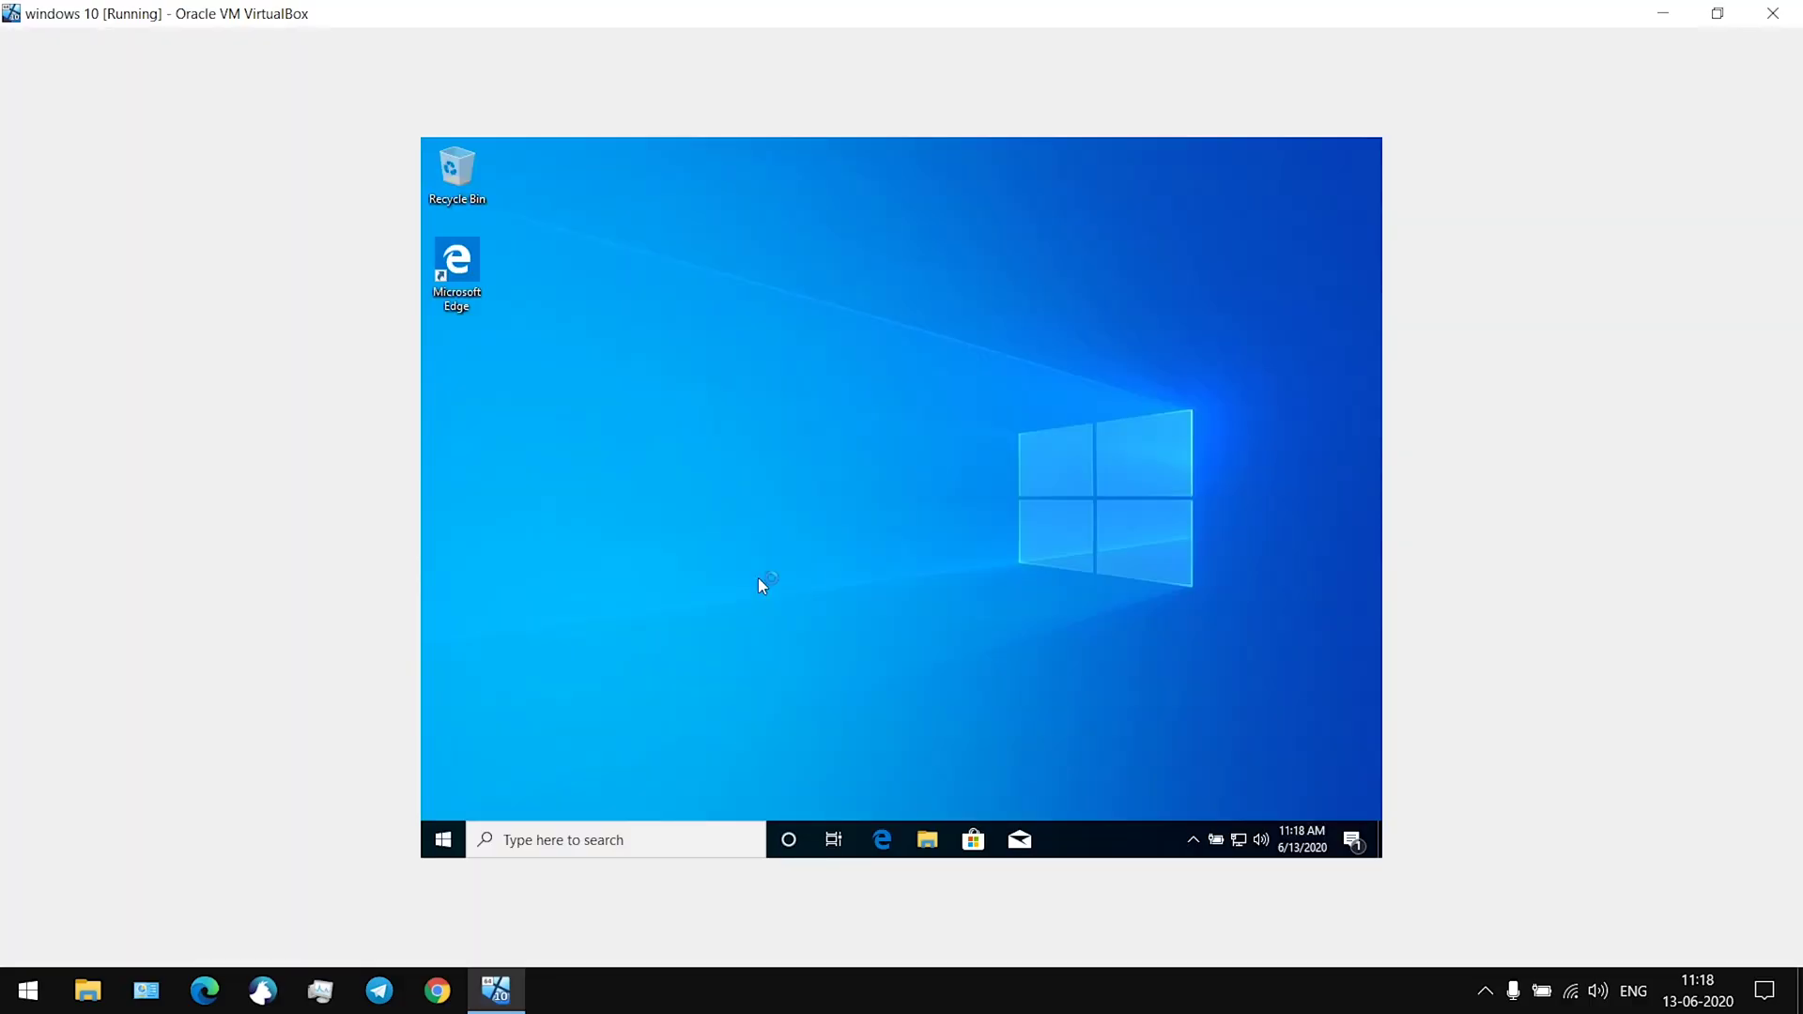
click(1484, 991)
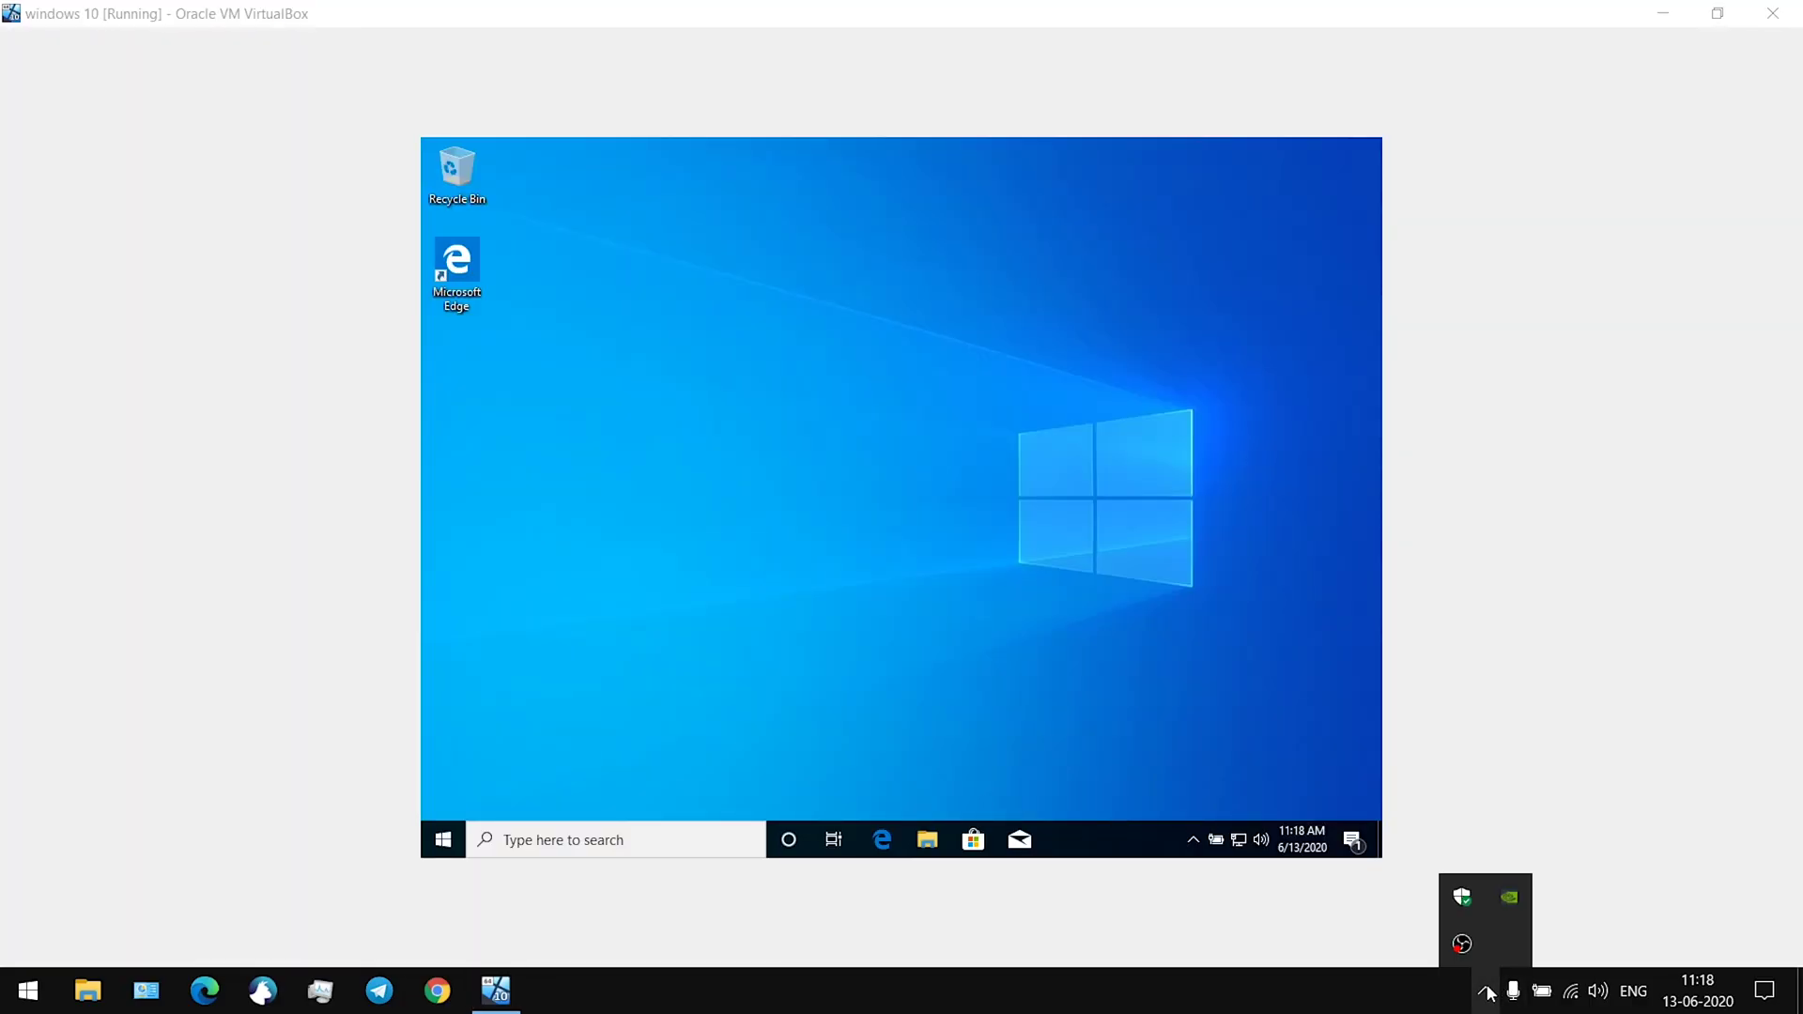